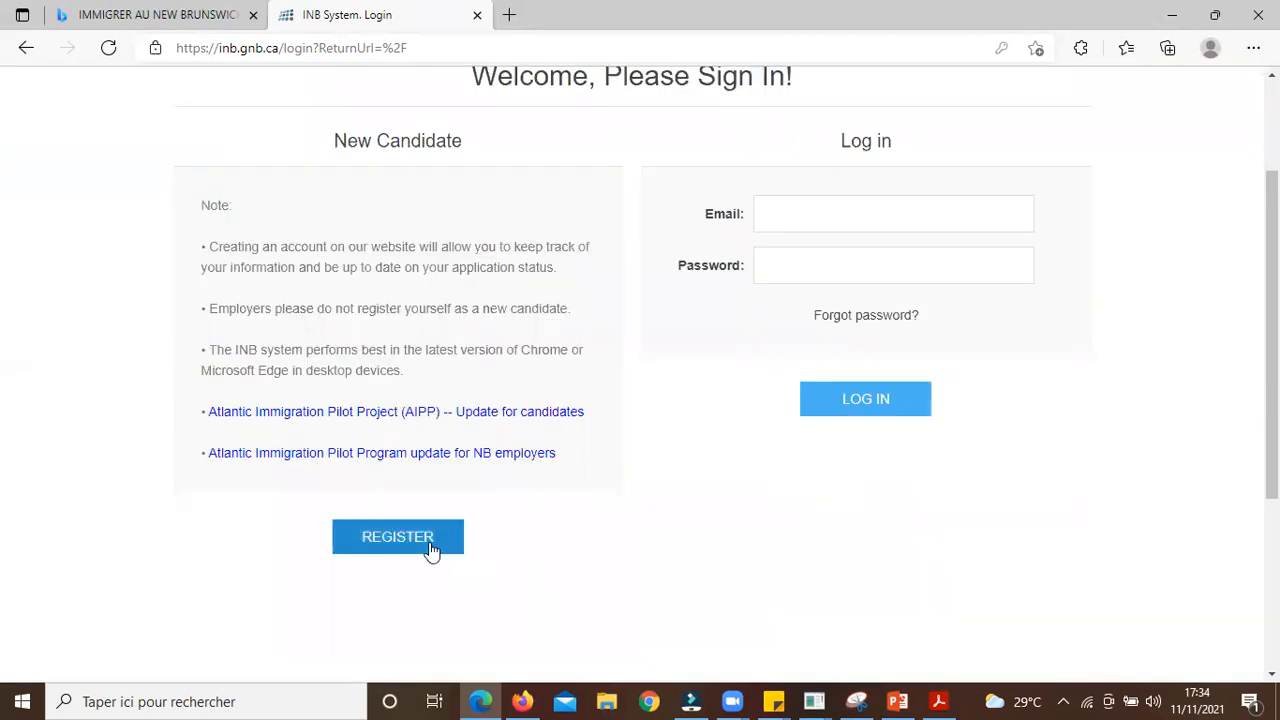
- Open the new-candidate registration form and enter the candidate's given and family names
left_click(432, 552)
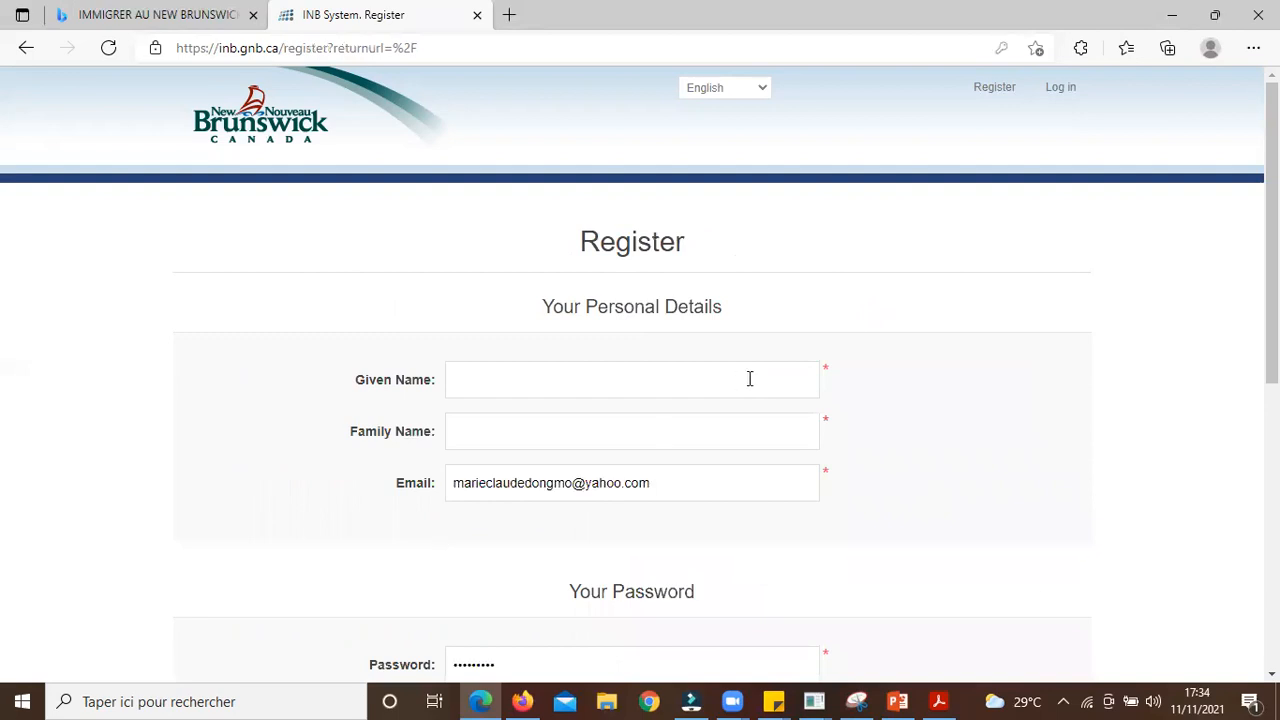
left_click(749, 379)
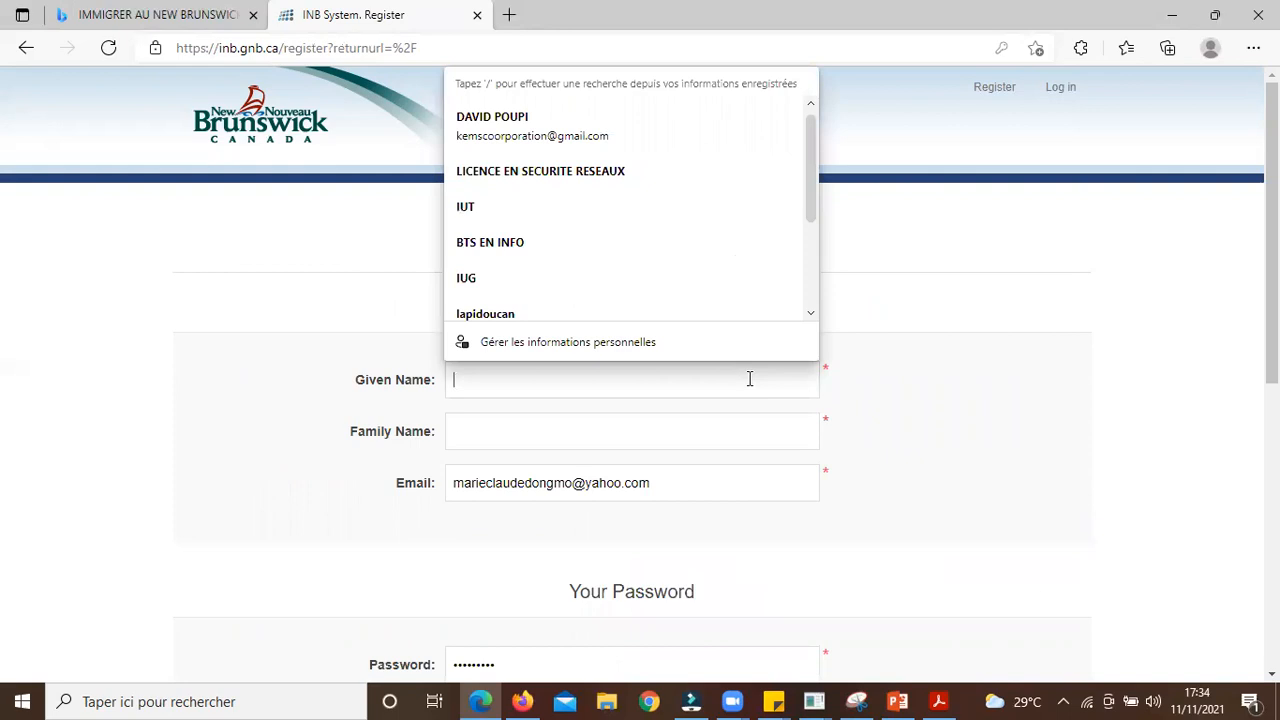
key("Tab")
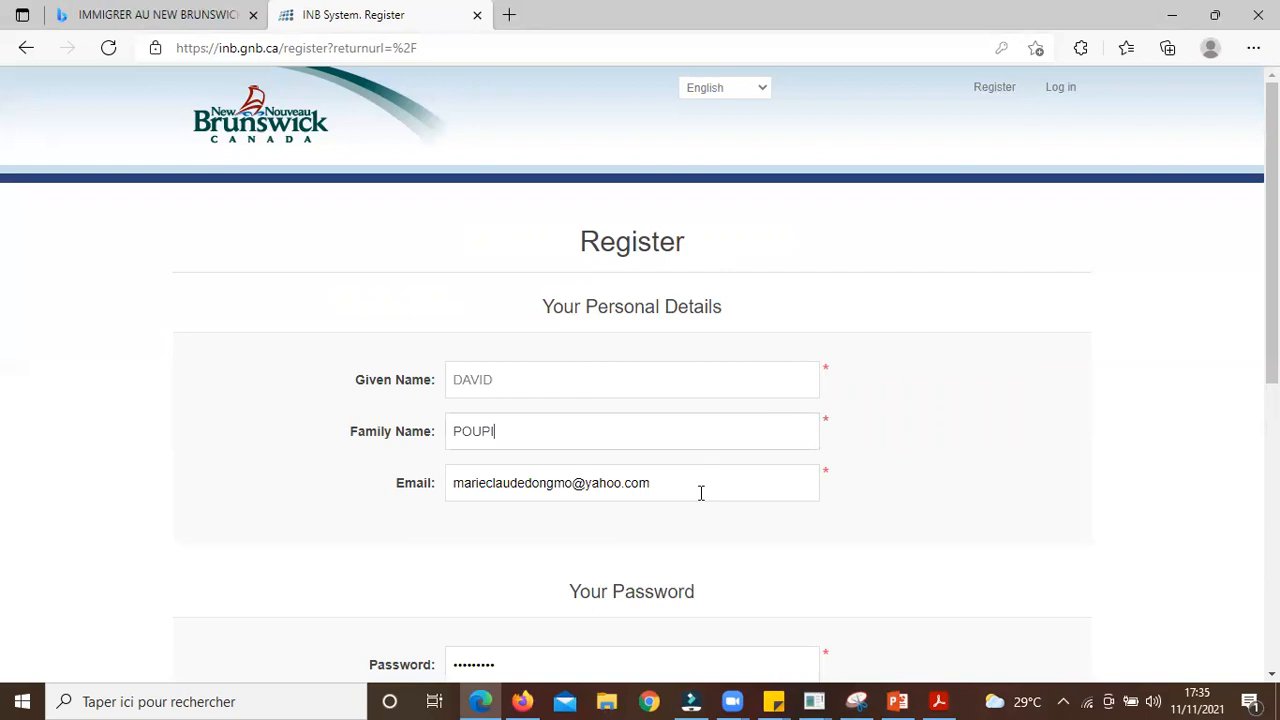
- Replace the pre-filled e-mail with the candidate's new e-mail address
left_click_drag(656, 487, 438, 506)
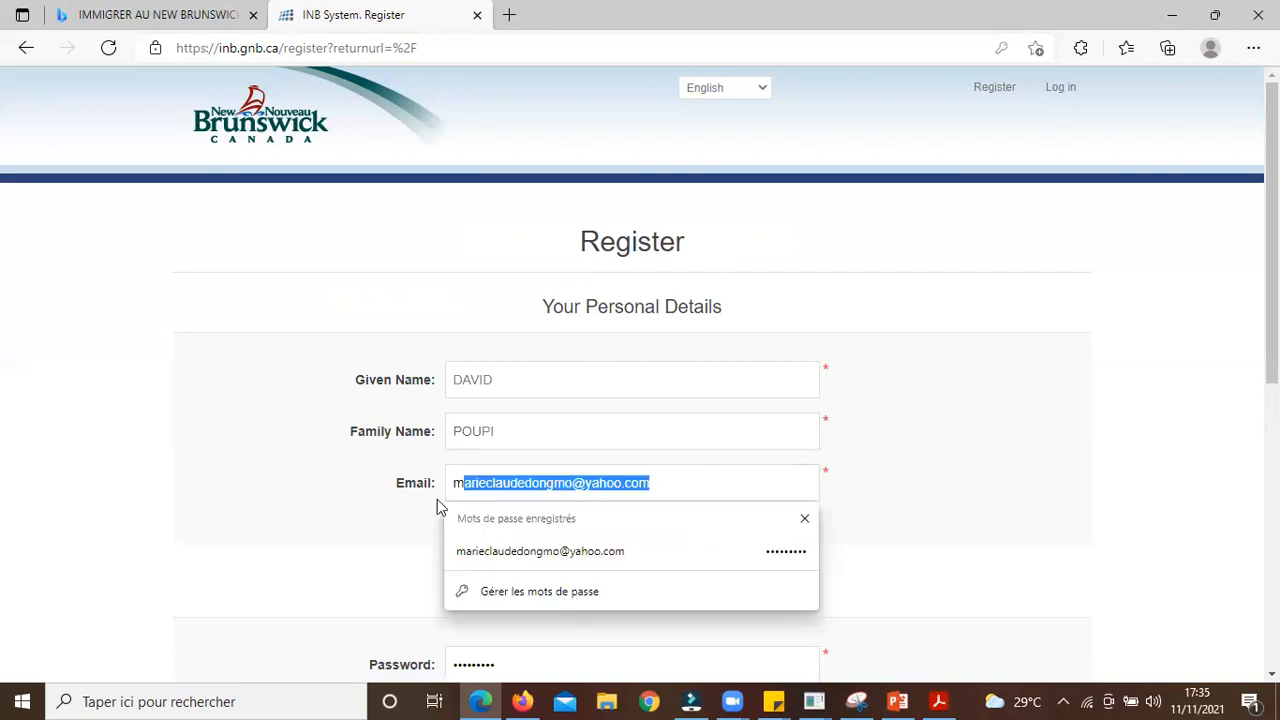
key("BackSpace")
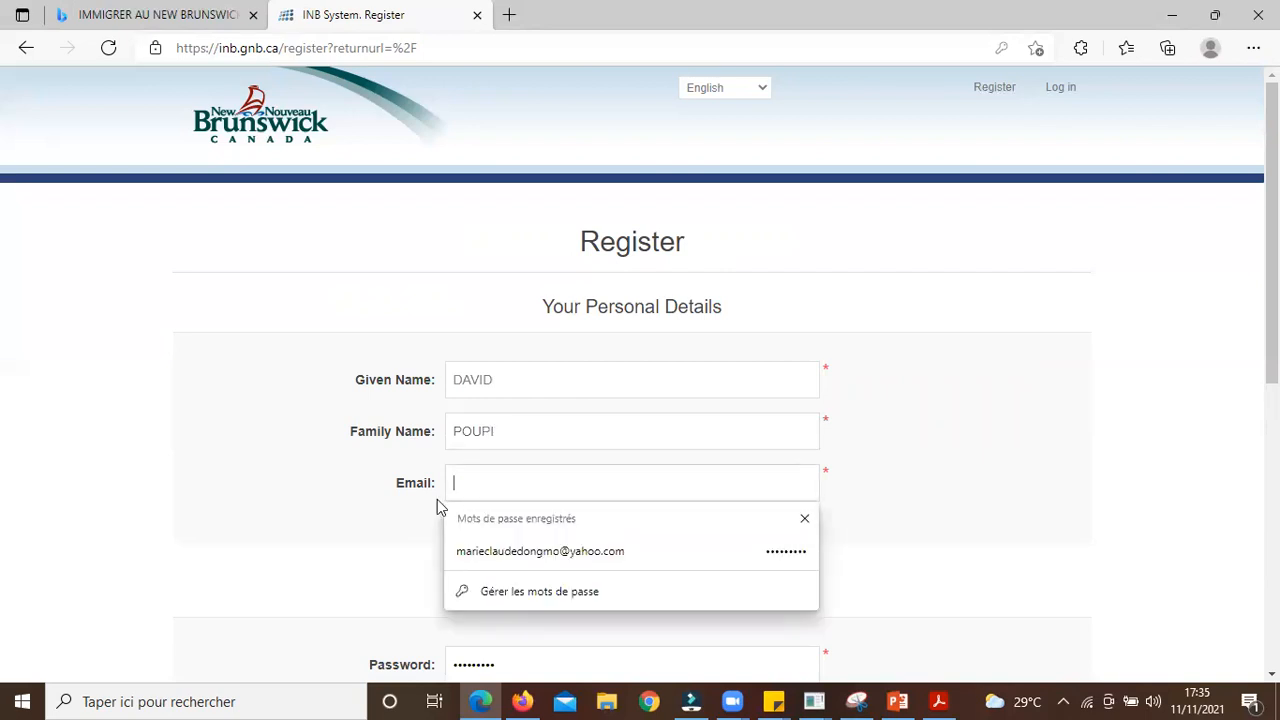
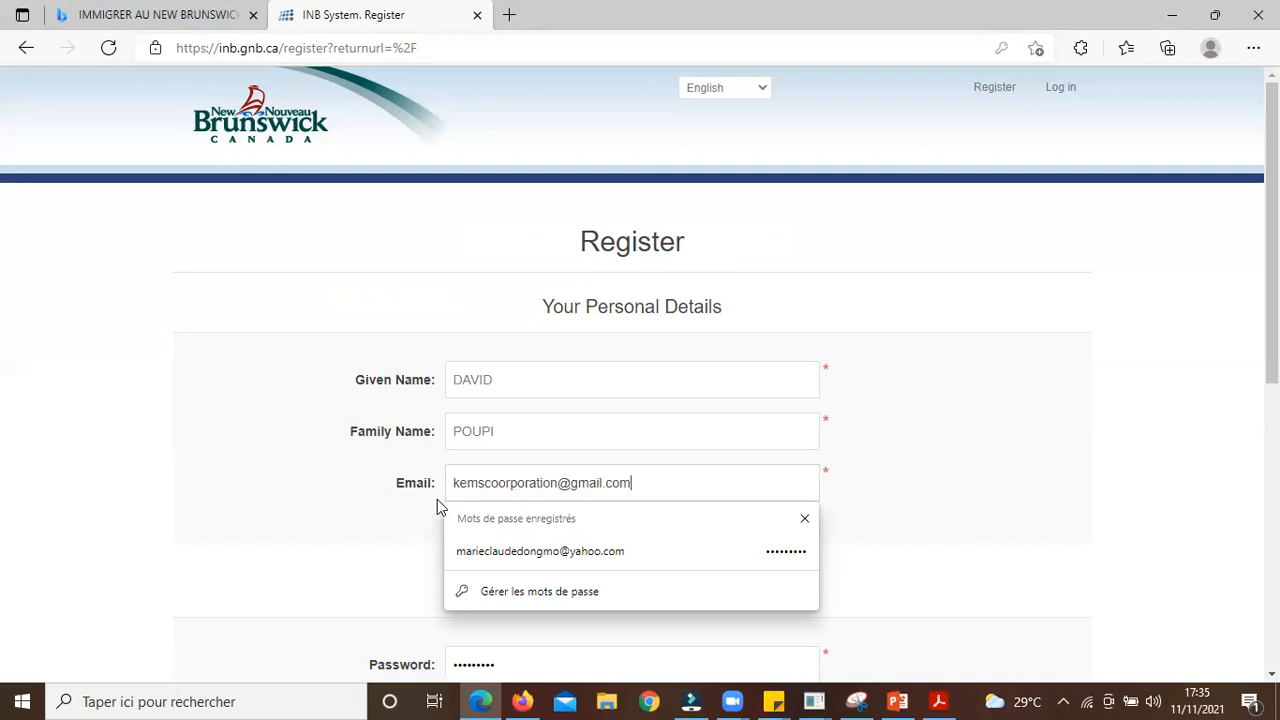
left_click(805, 520)
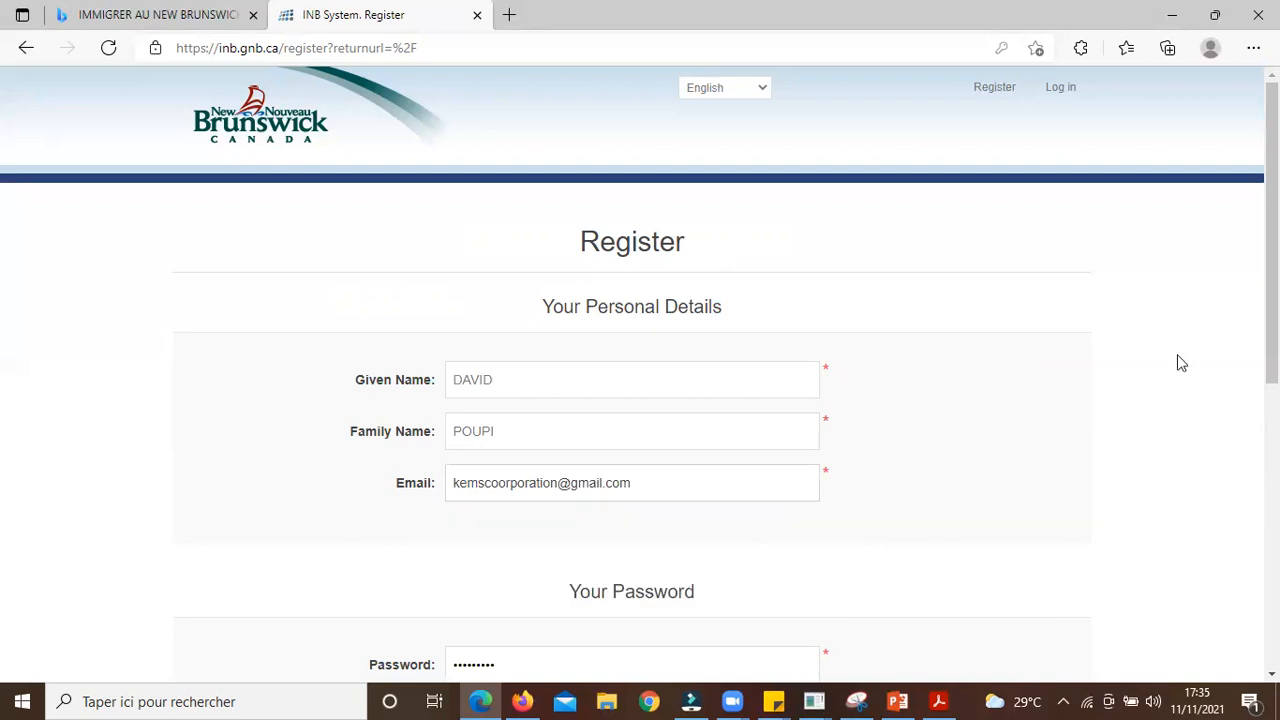
- Type the account password in Password and Confirm password, then submit the registration
scroll(1237, 486, "down", 1)
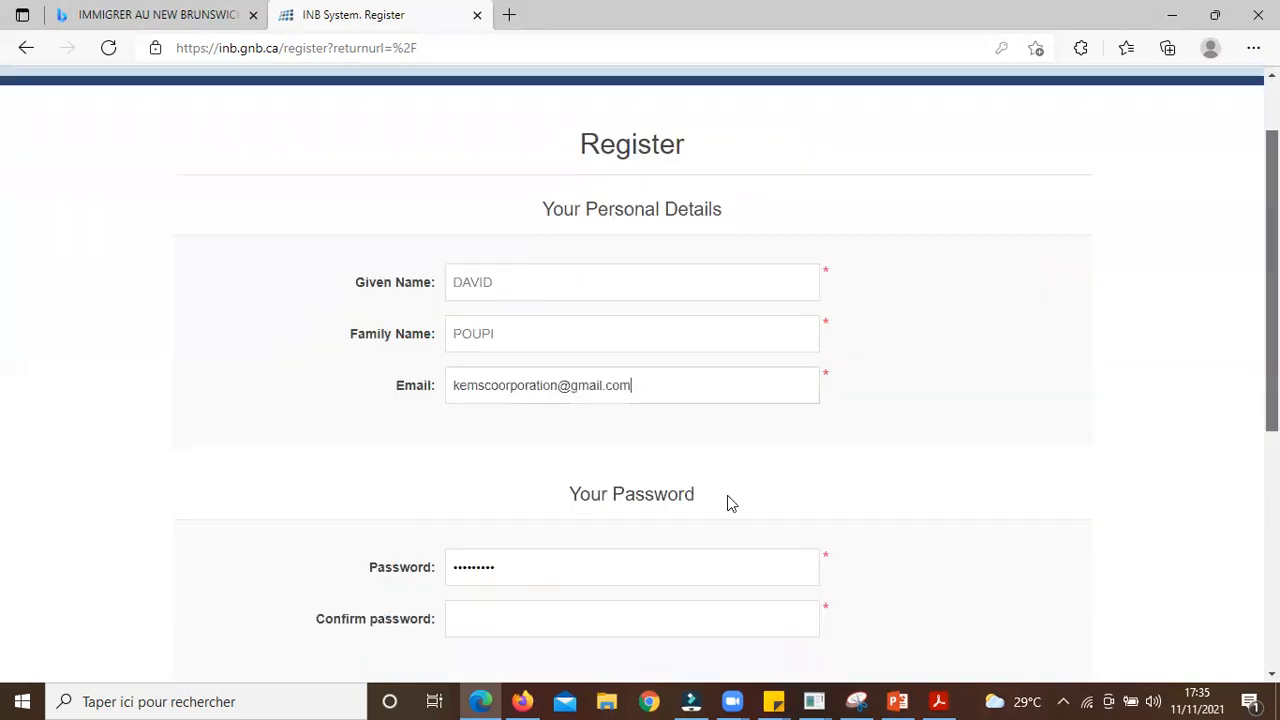
scroll(729, 503, "down", 2)
left_click(639, 376)
key("BackSpace")
key("BackSpace")
key("BackSpace")
key("BackSpace")
key("BackSpace")
key("BackSpace")
key("BackSpace")
key("BackSpace")
key("BackSpace")
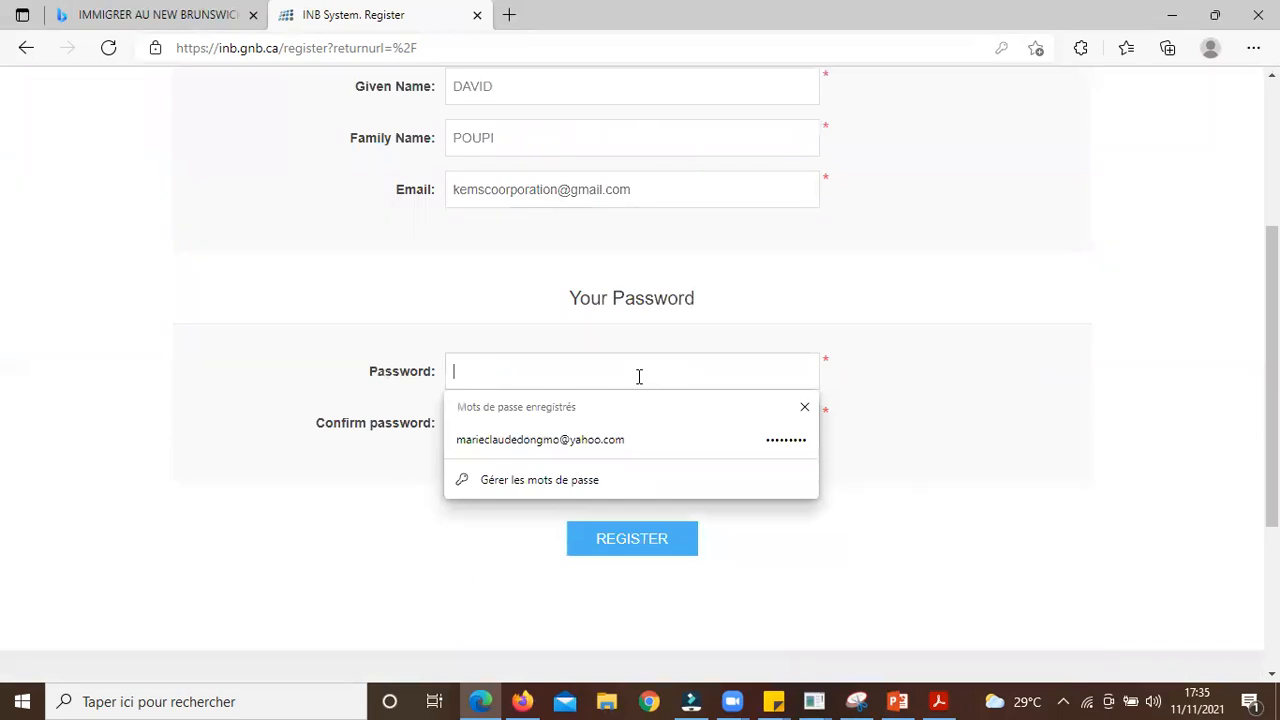
type("eeee")
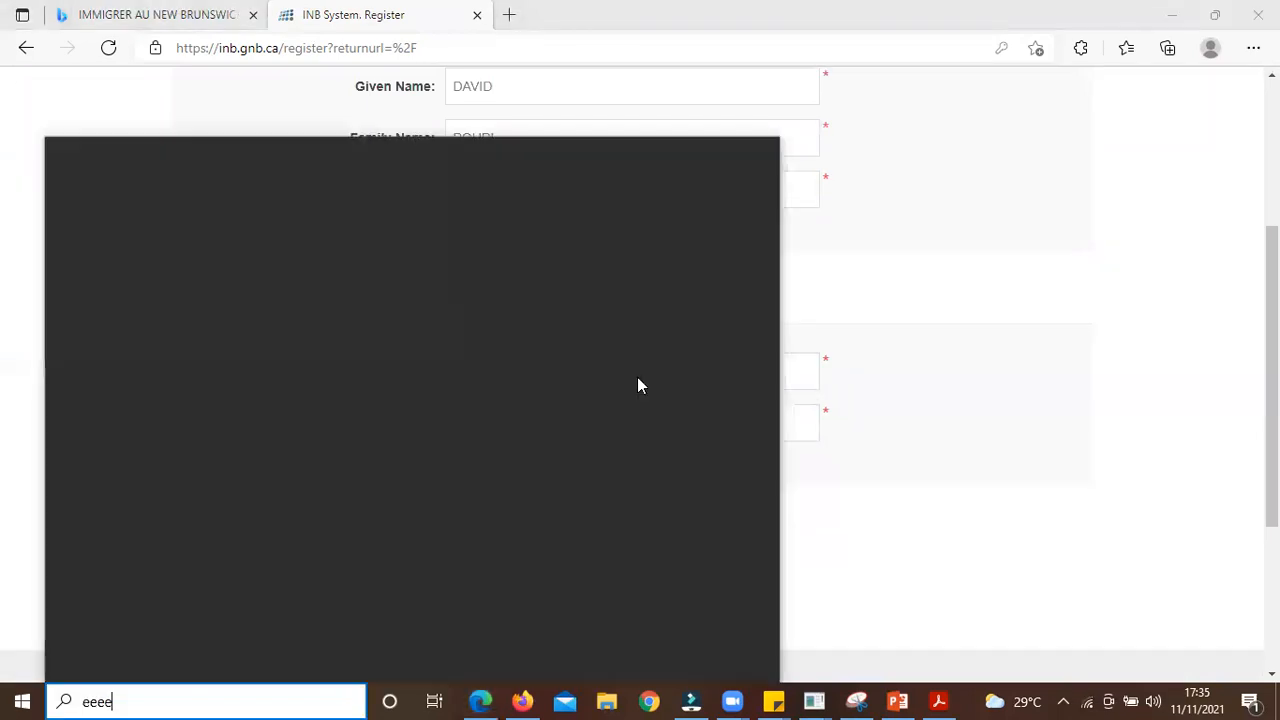
left_click(637, 377)
key("Tab")
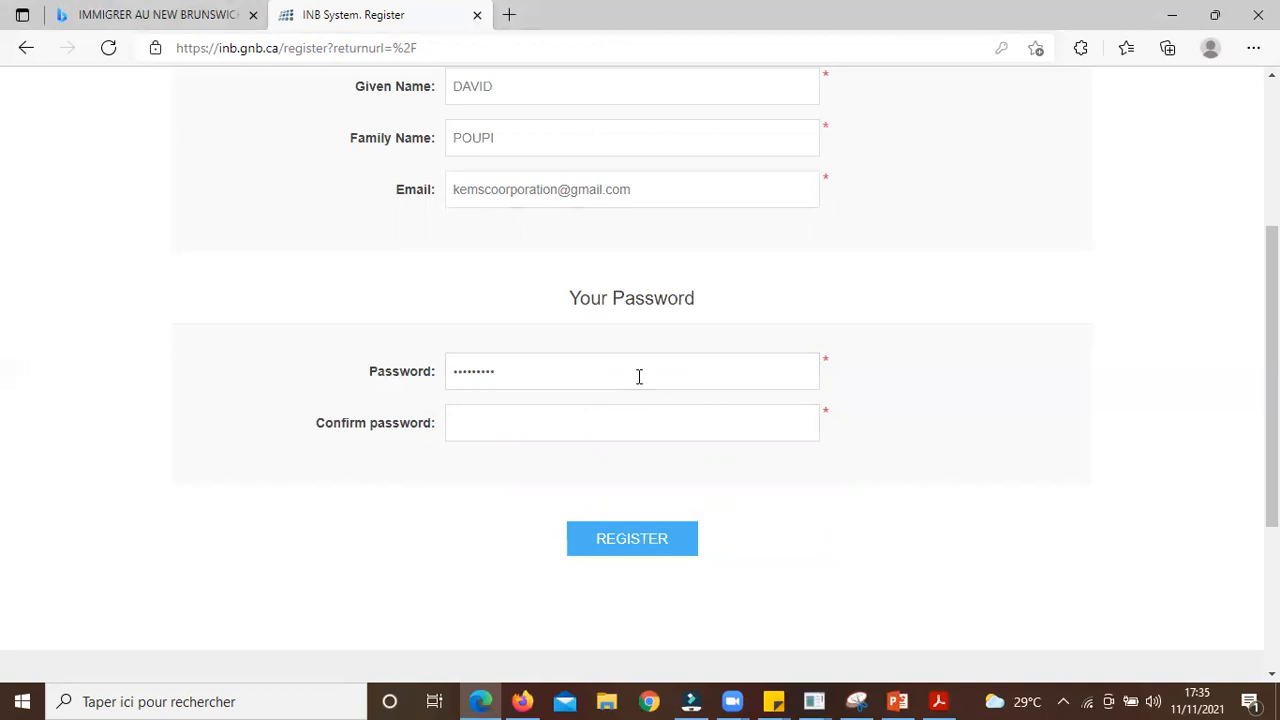
left_click(629, 541)
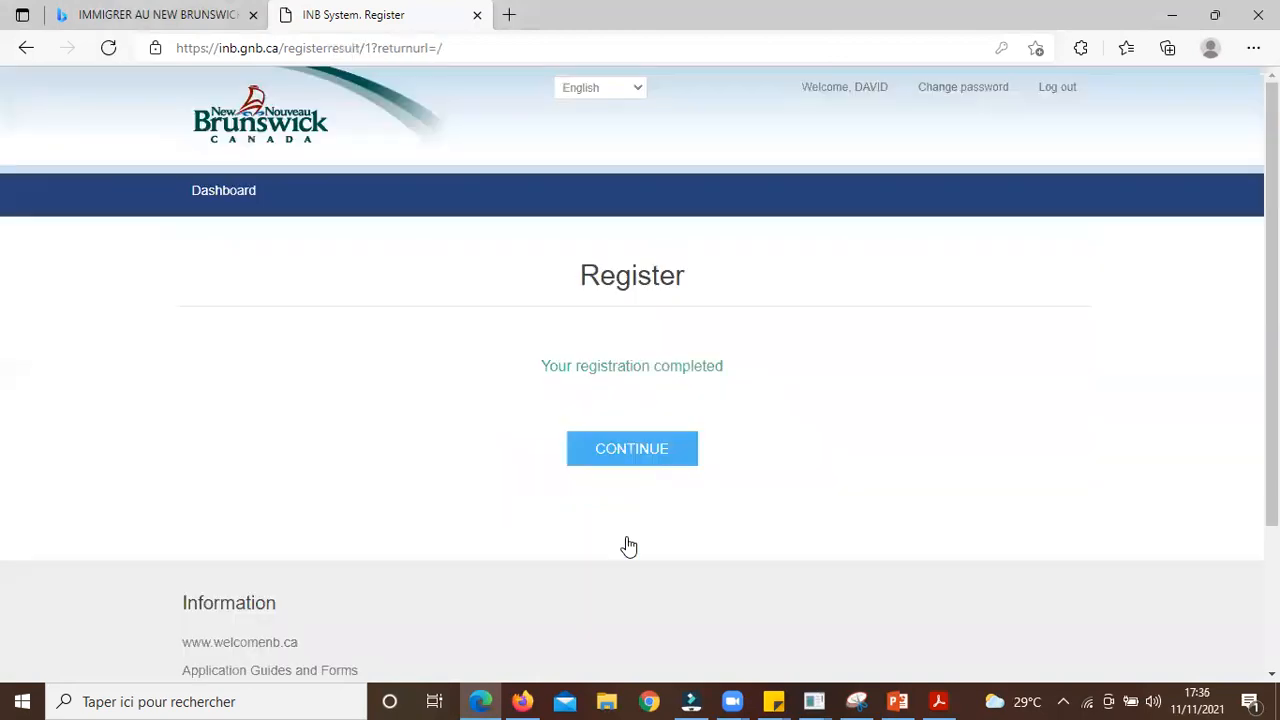
- Continue to the profile form and enter the candidate's family and given names
left_click(670, 464)
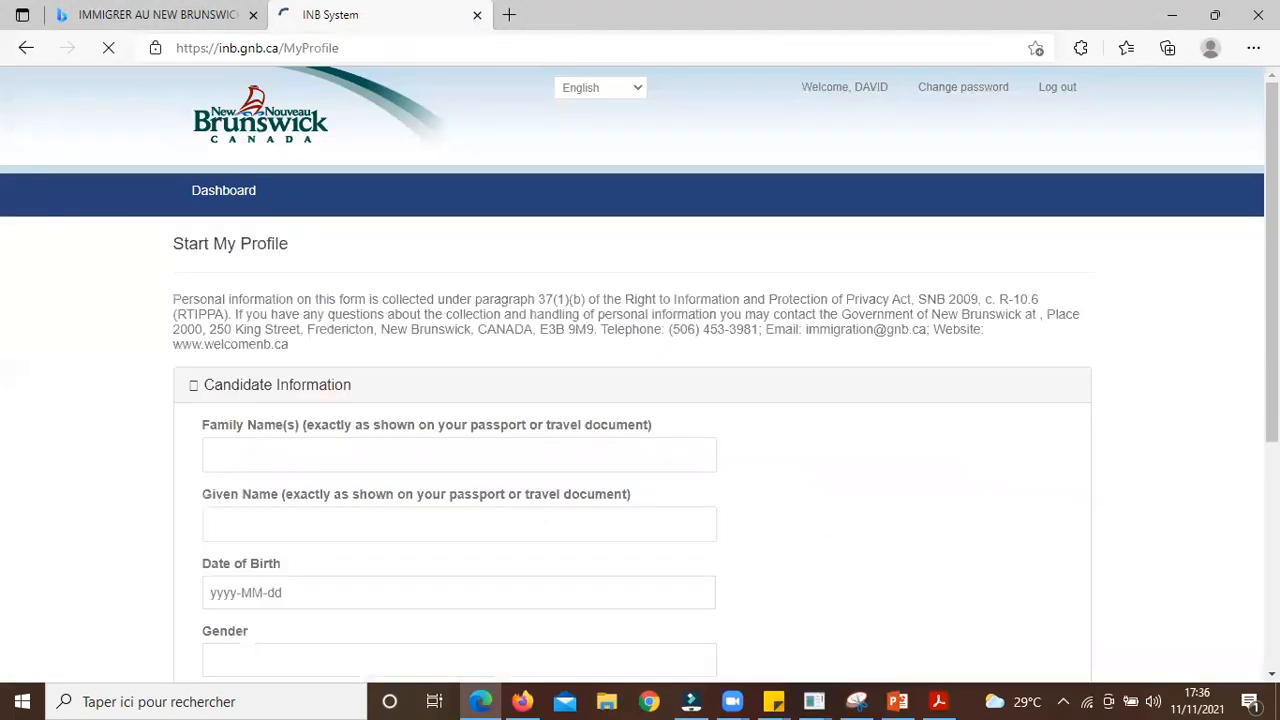
scroll(640, 370, "down", 2)
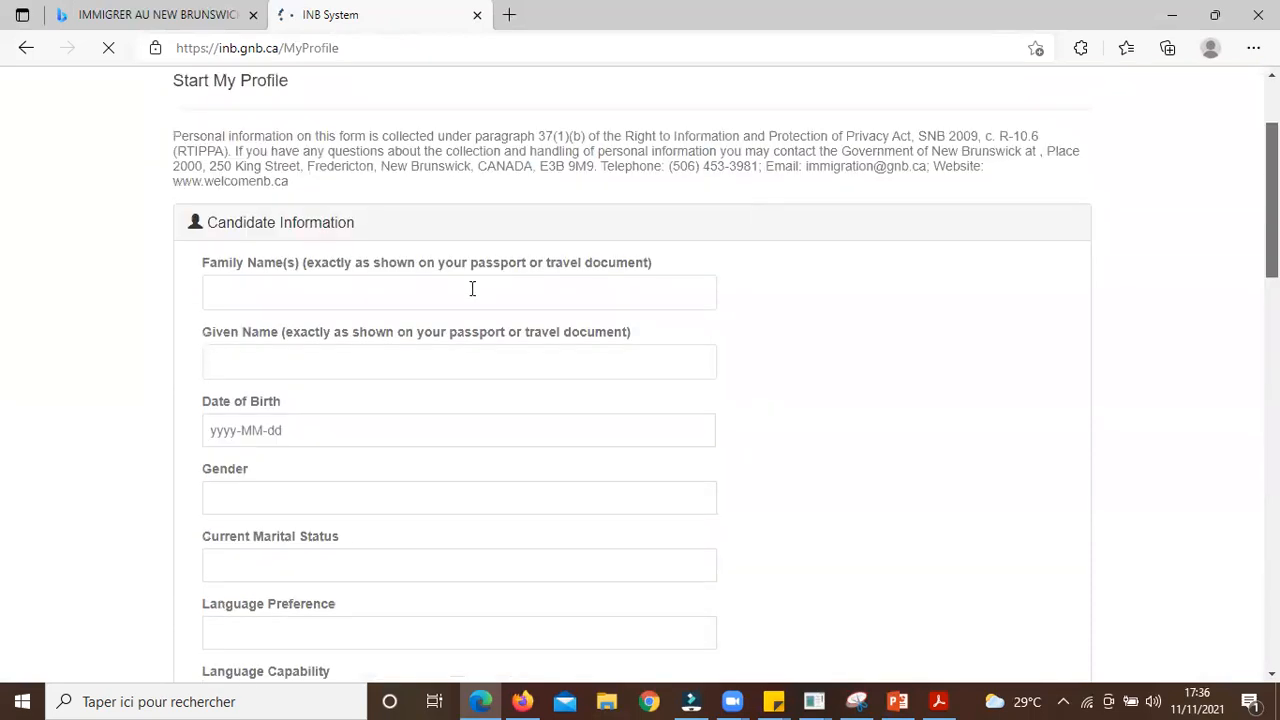
left_click(459, 292)
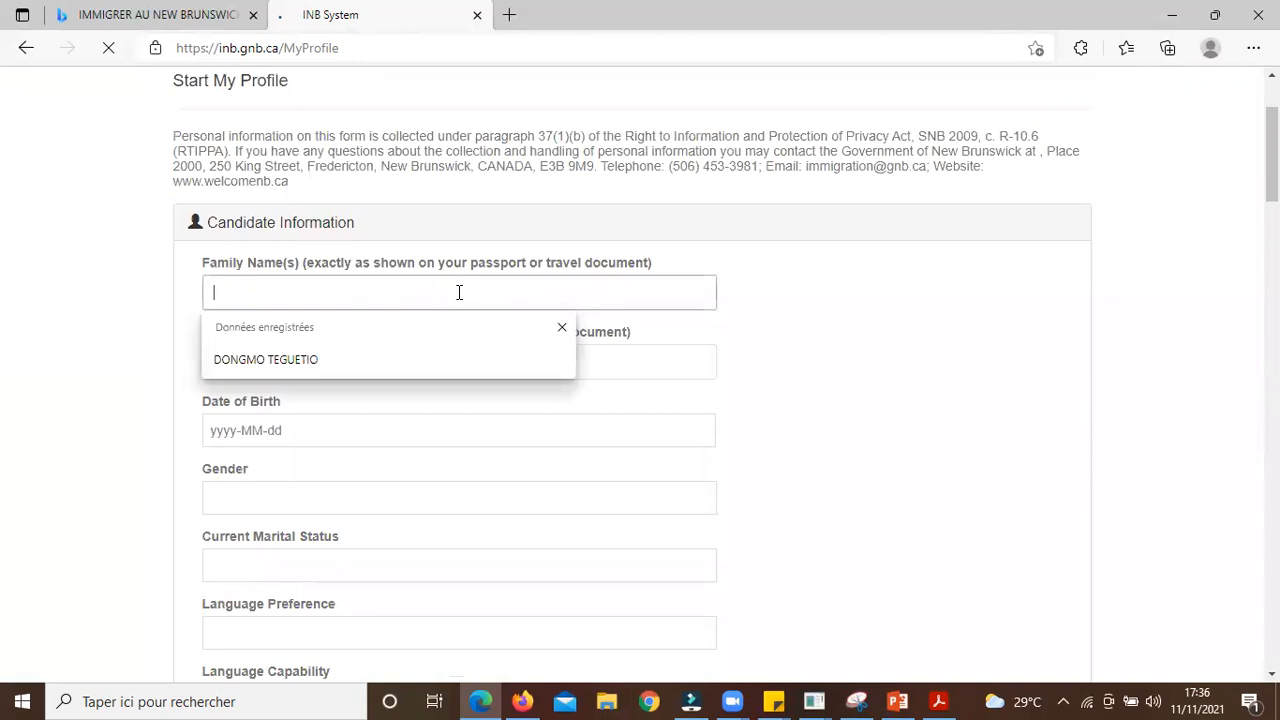
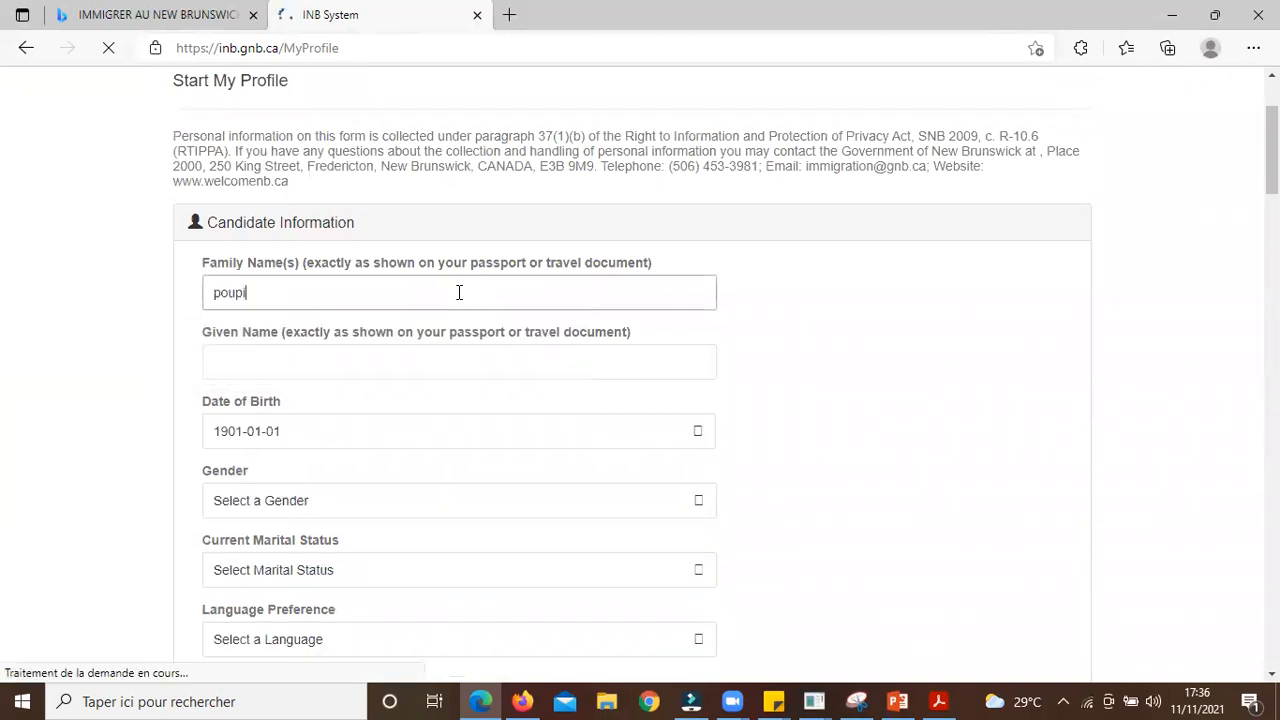
key("Tab")
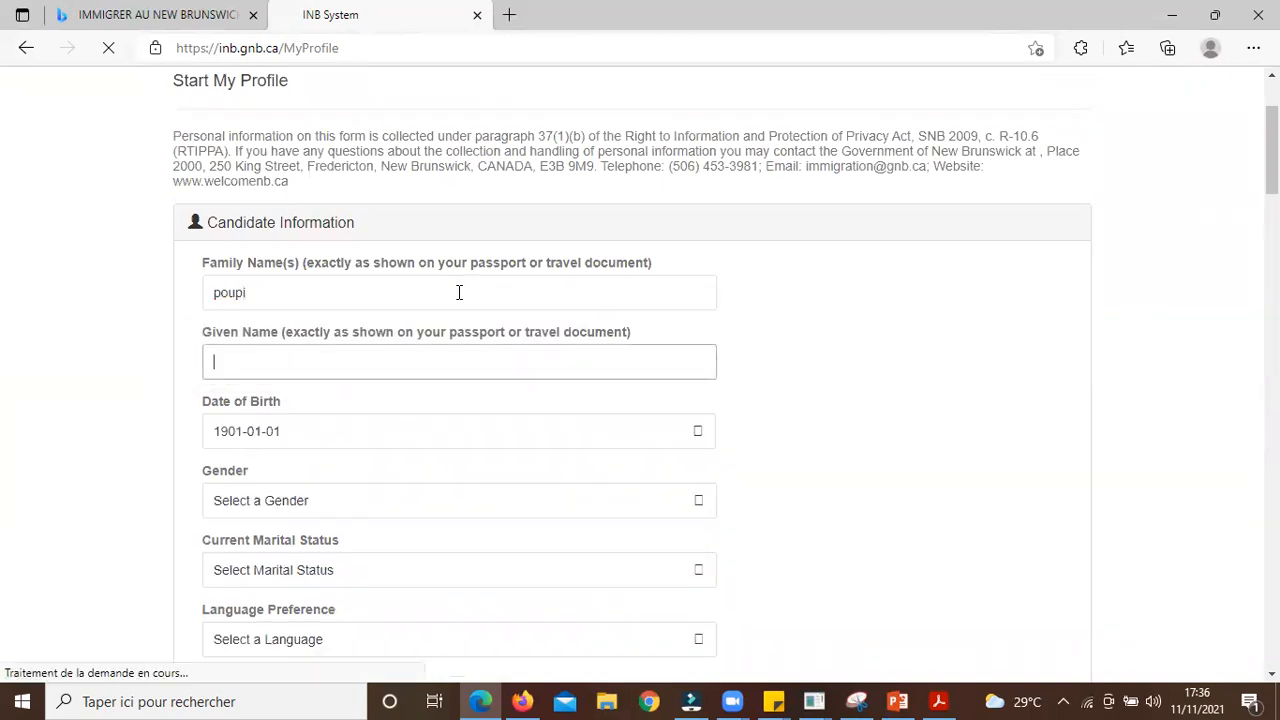
type("DAVID")
- Set date of birth to 1994-01-01, gender Female and marital status Single
left_click(560, 426)
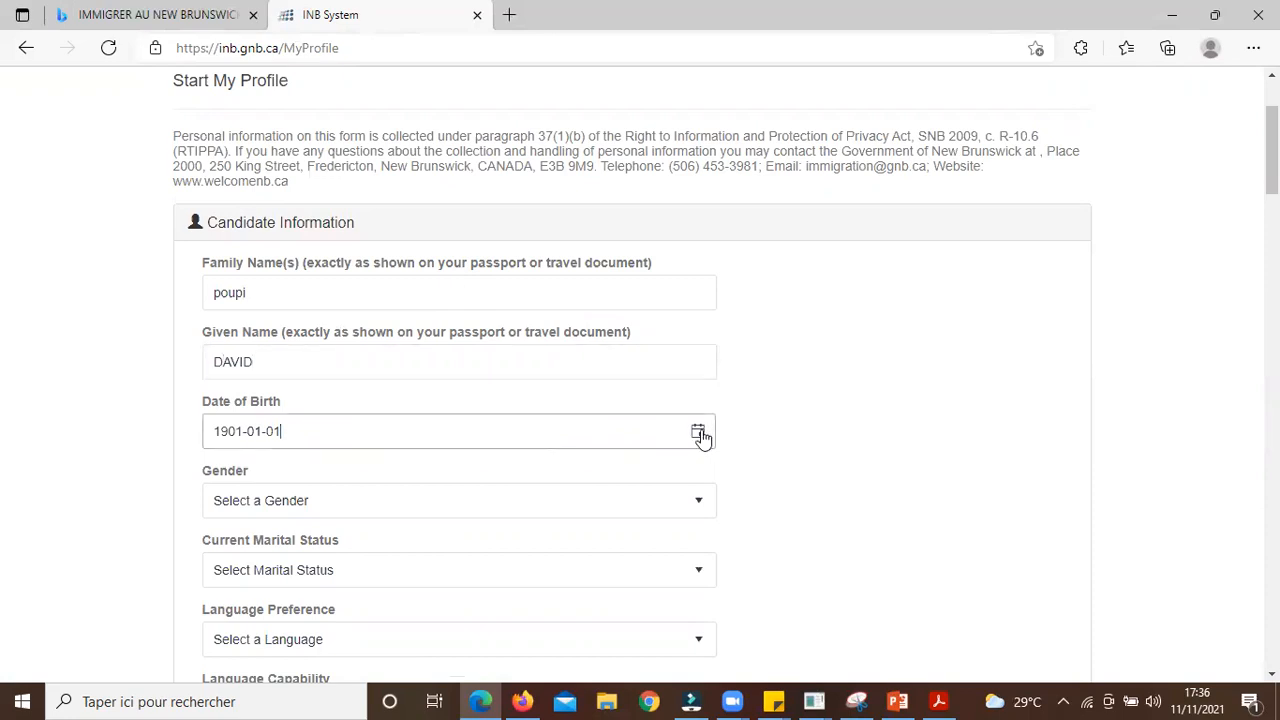
left_click(241, 430)
key("BackSpace")
key("BackSpace")
type("94")
left_click(316, 505)
left_click(351, 430)
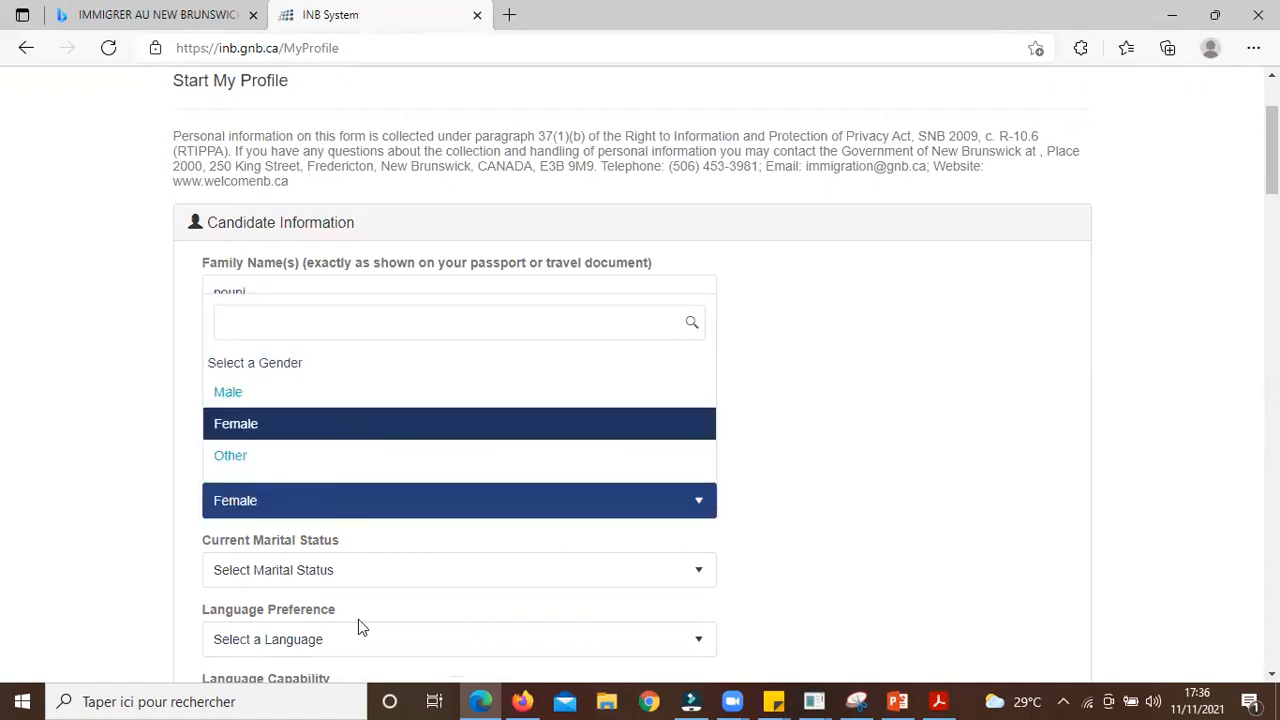
left_click(437, 573)
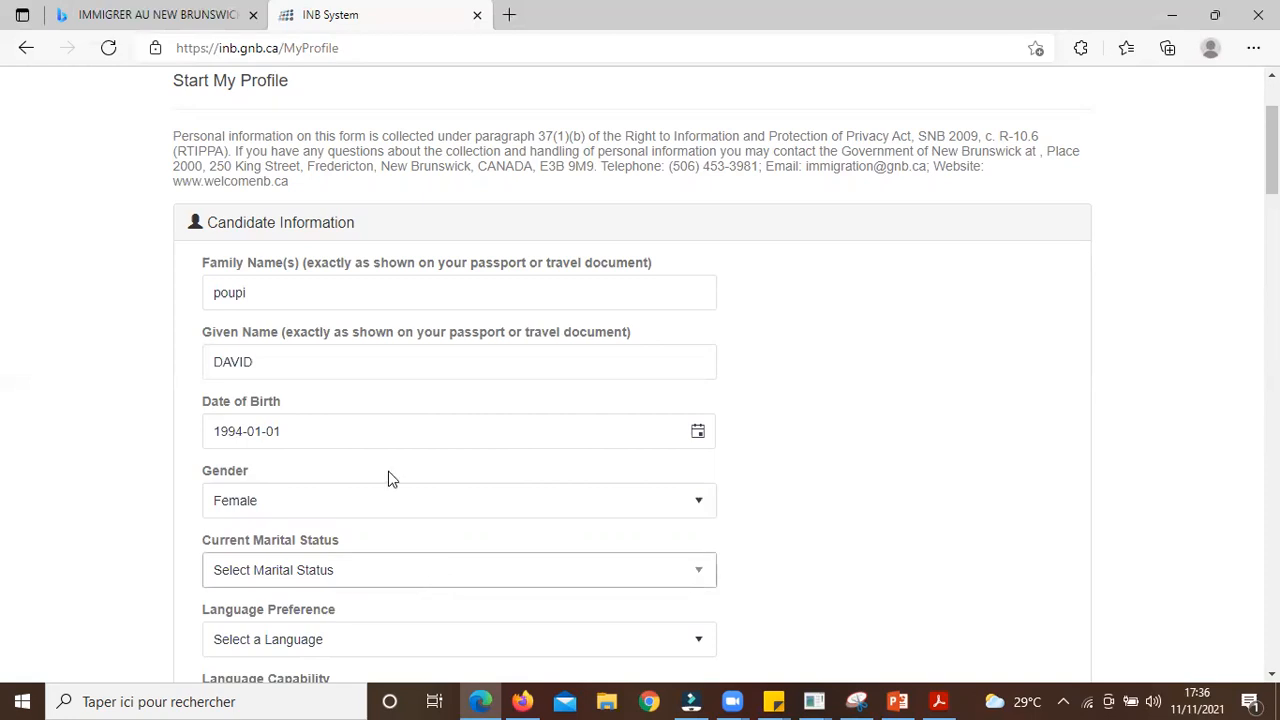
left_click(410, 446)
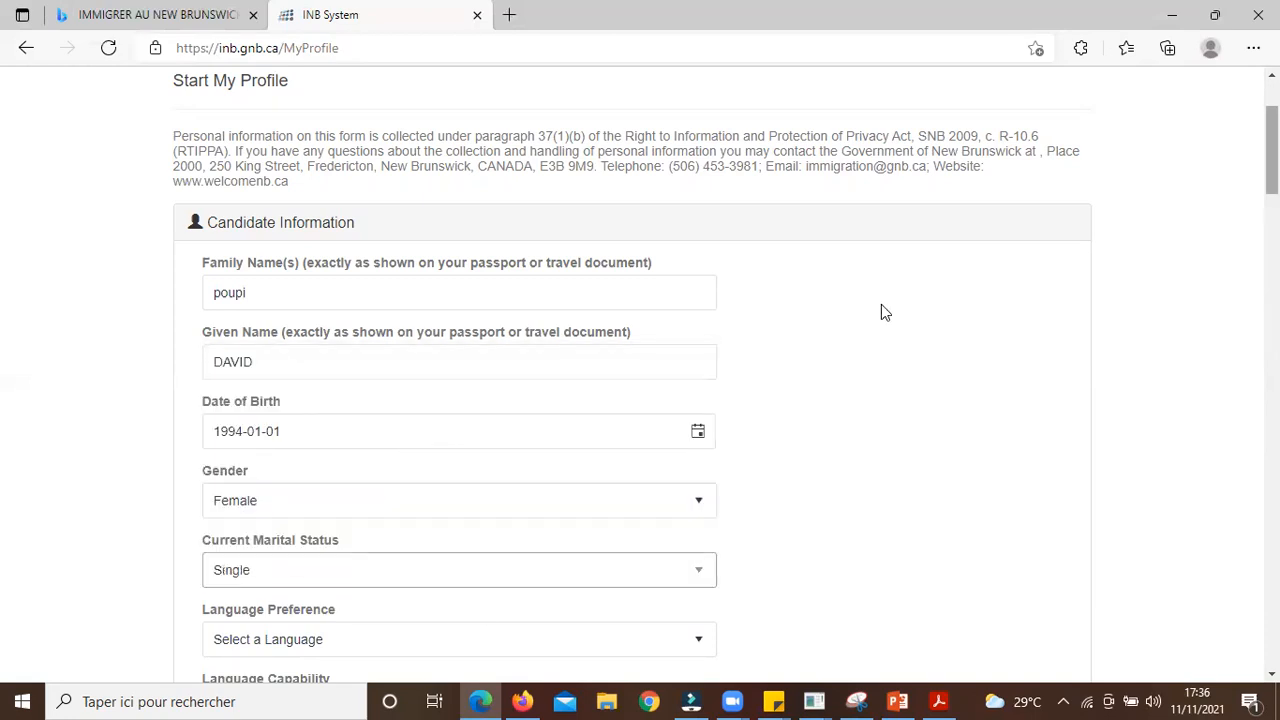
- Set the preferred language to French and the country of birth to Cameroon
scroll(881, 305, "down", 3)
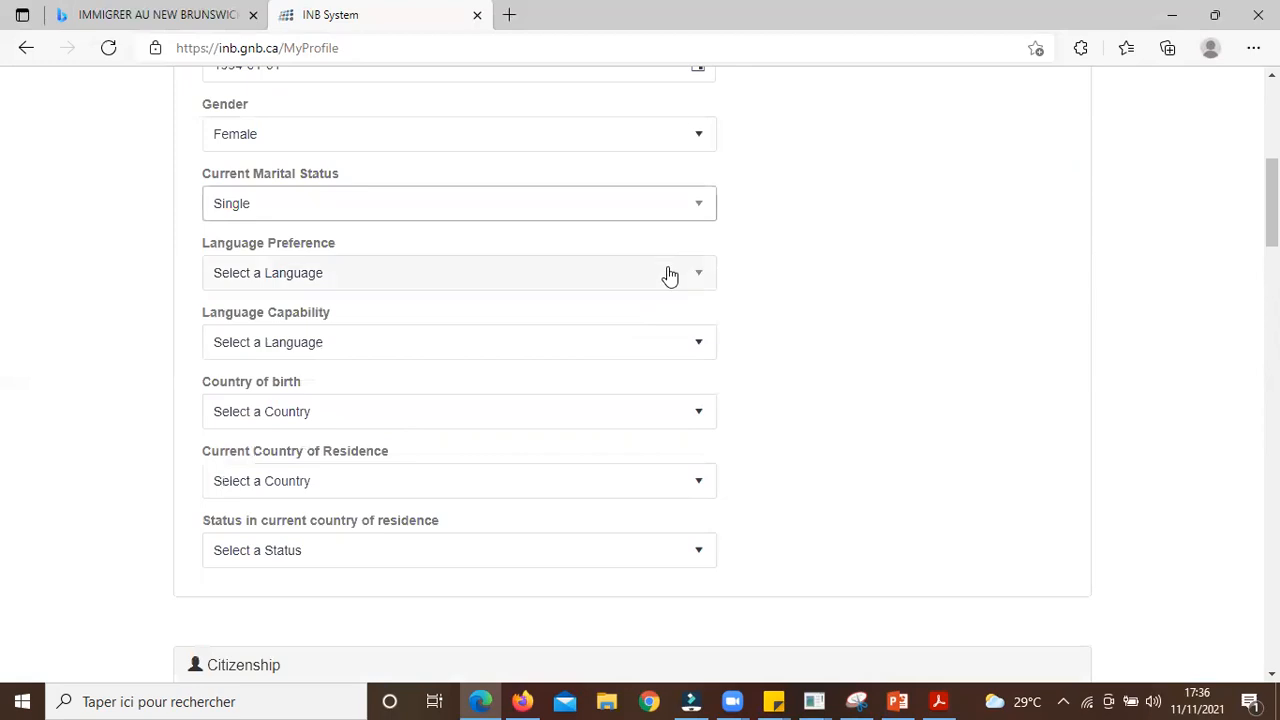
left_click(670, 275)
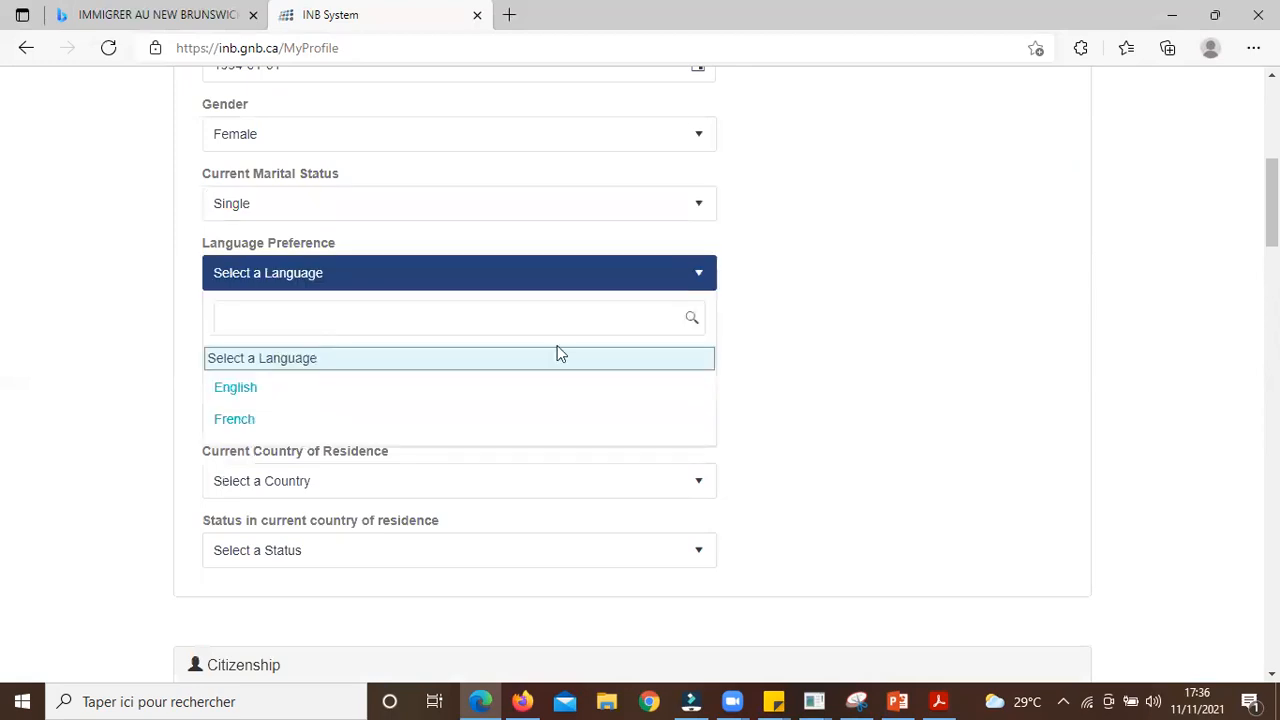
left_click(526, 432)
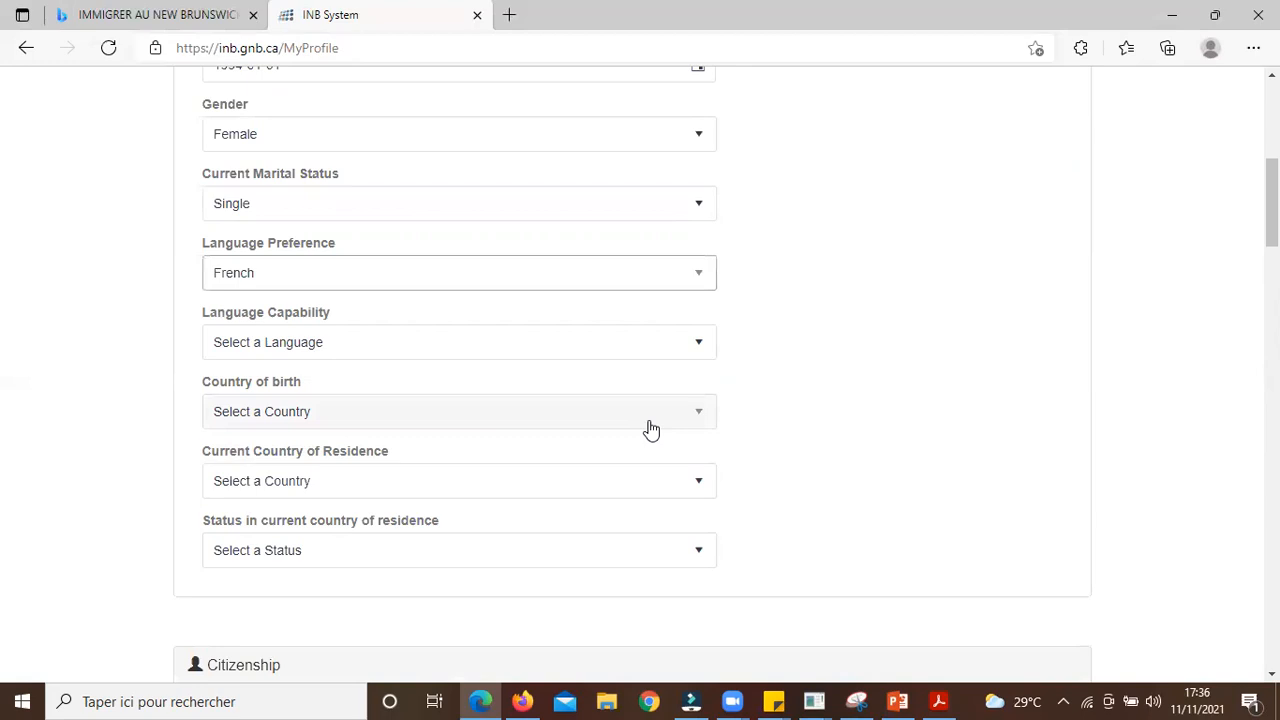
left_click(651, 430)
type("C")
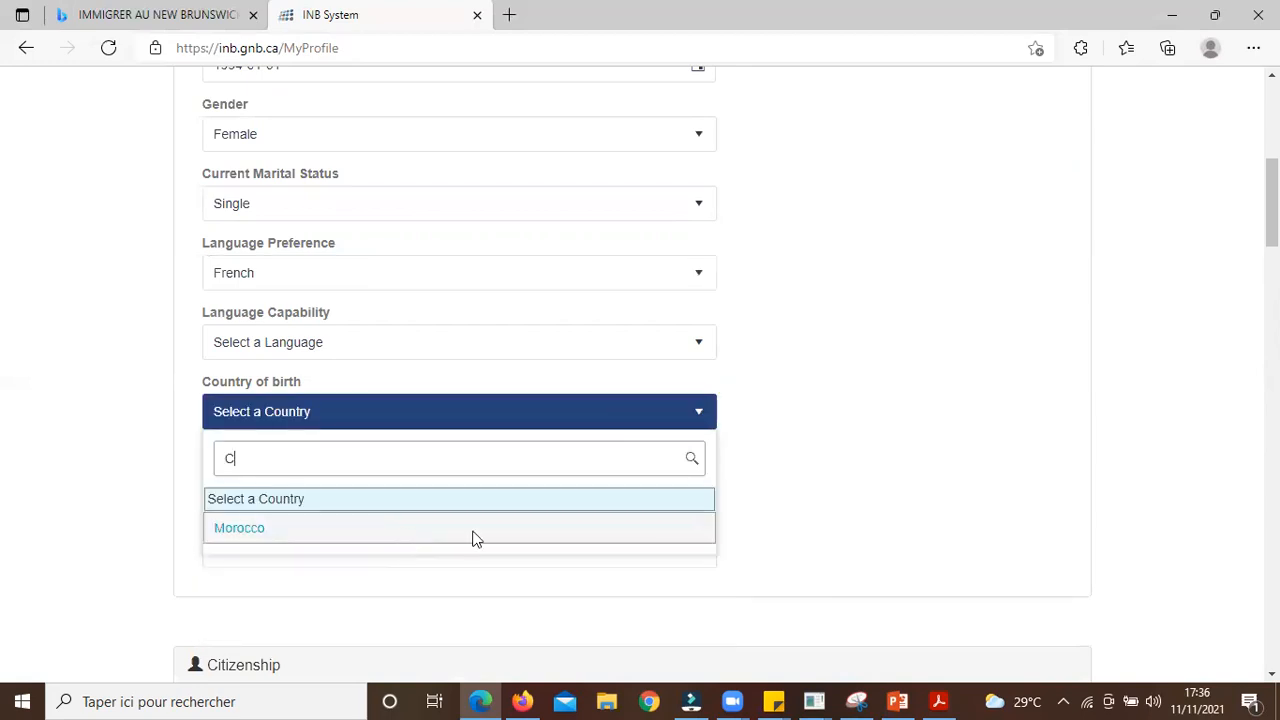
left_click(706, 621)
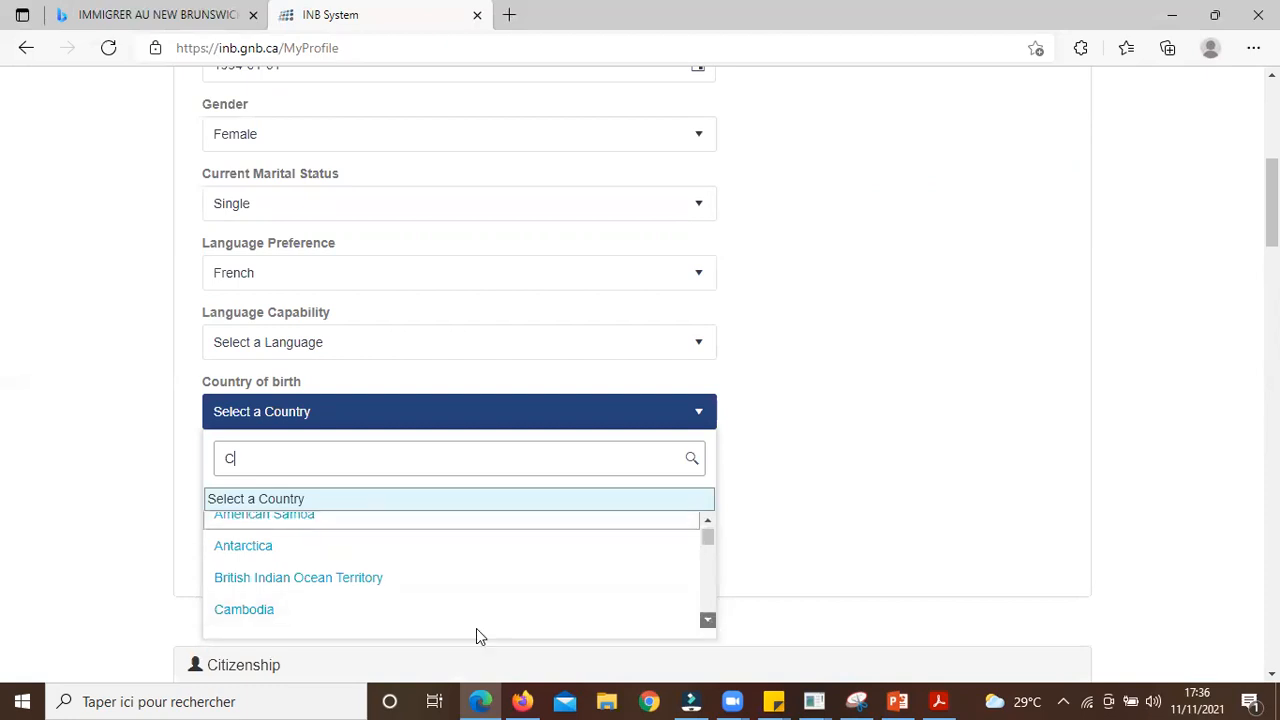
scroll(430, 615, "down", 1)
left_click(534, 605)
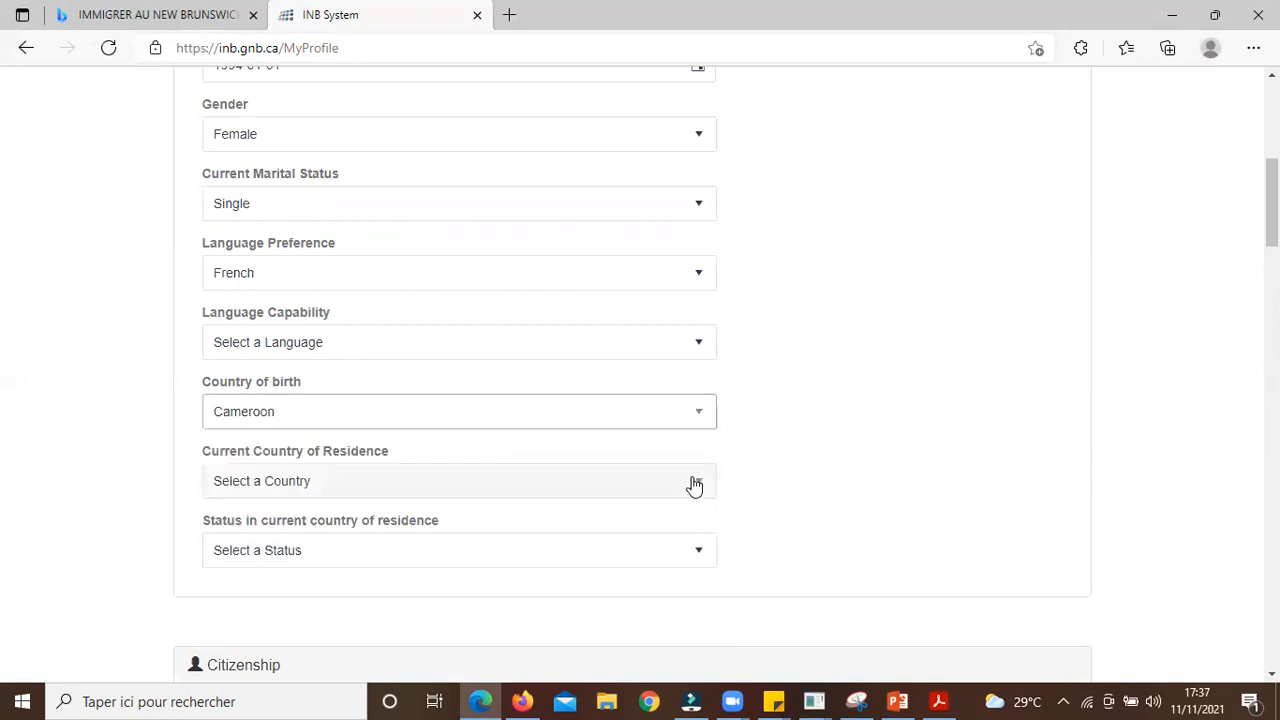
- Set current country of residence to Cameroon with status Citizen
left_click(694, 485)
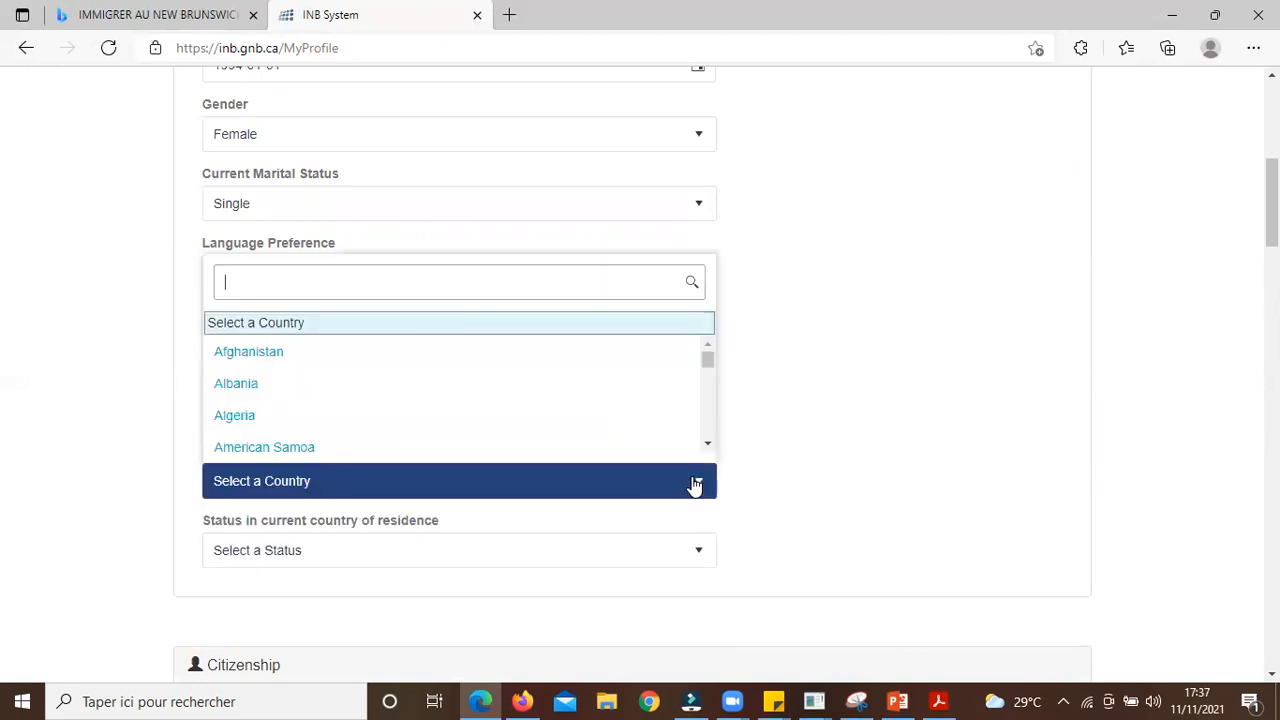
type("C")
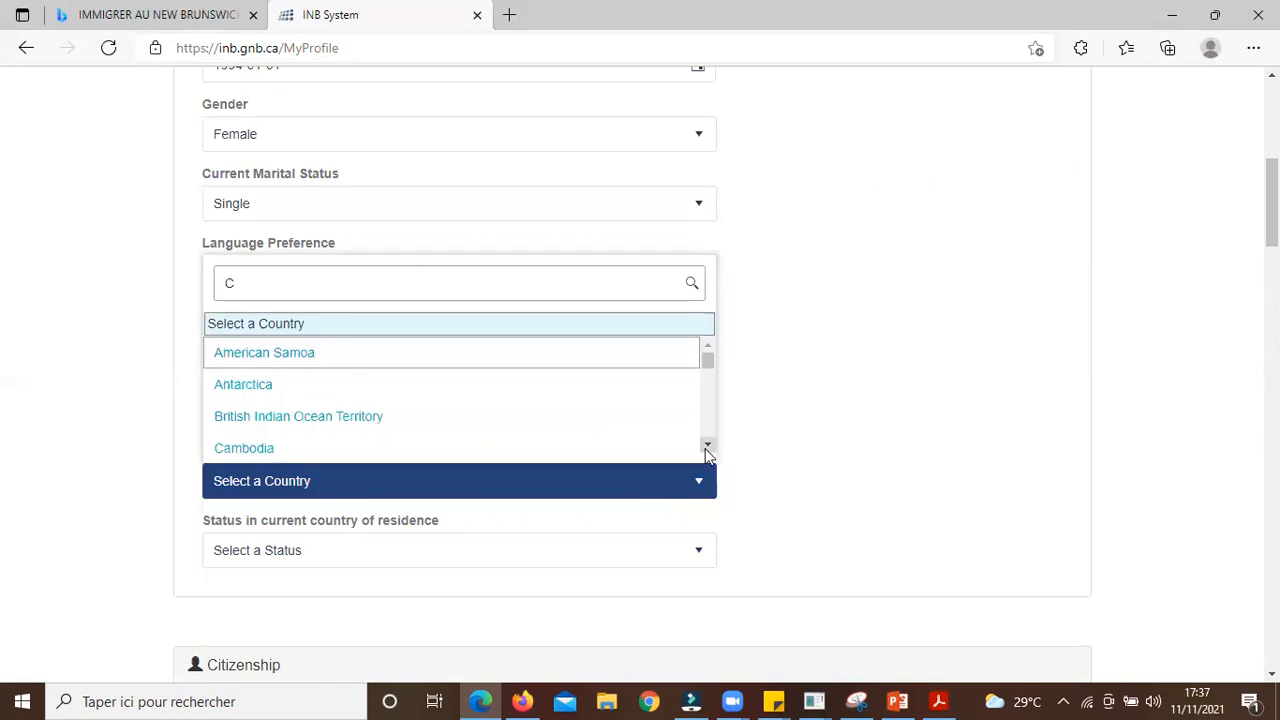
left_click(707, 446)
left_click(575, 448)
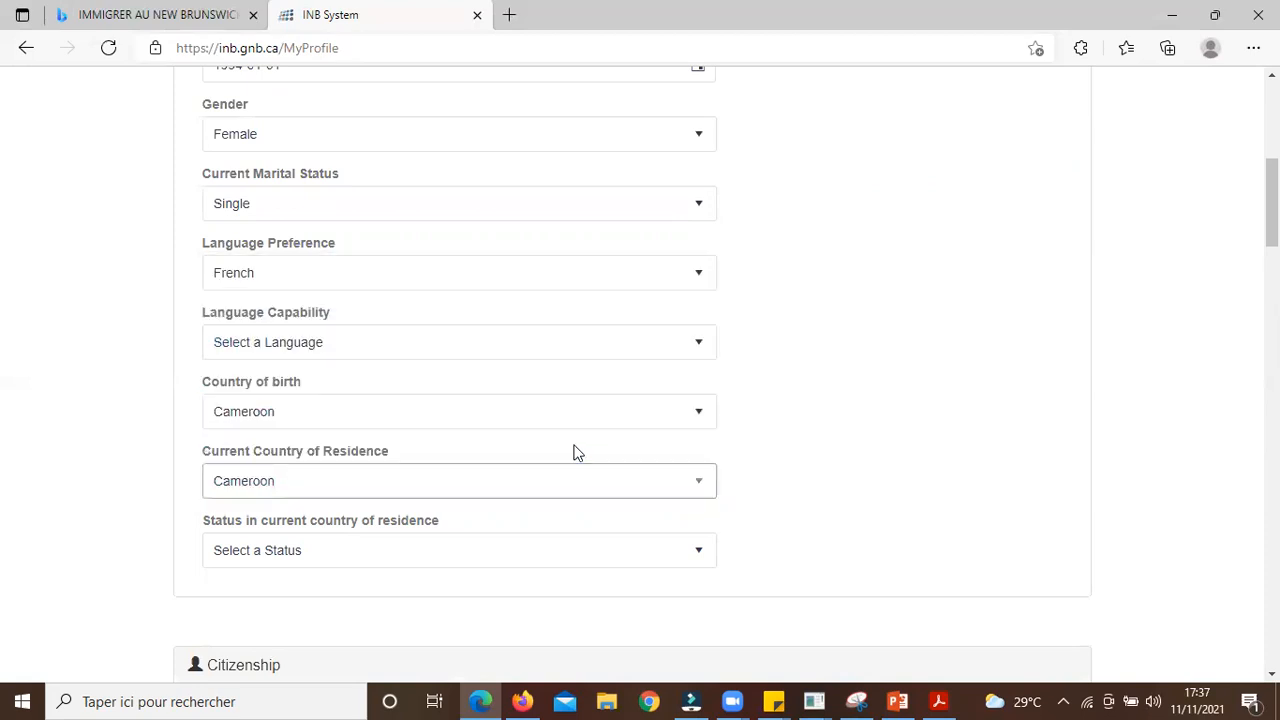
left_click(576, 562)
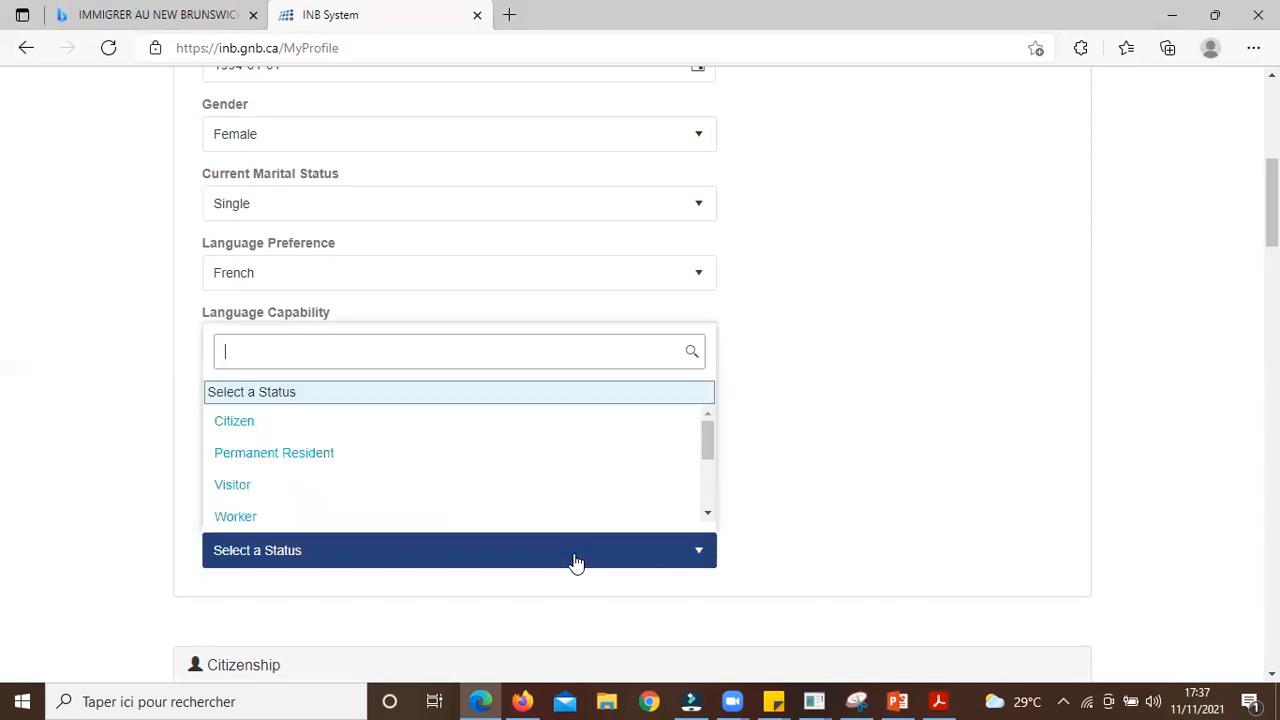
left_click(641, 434)
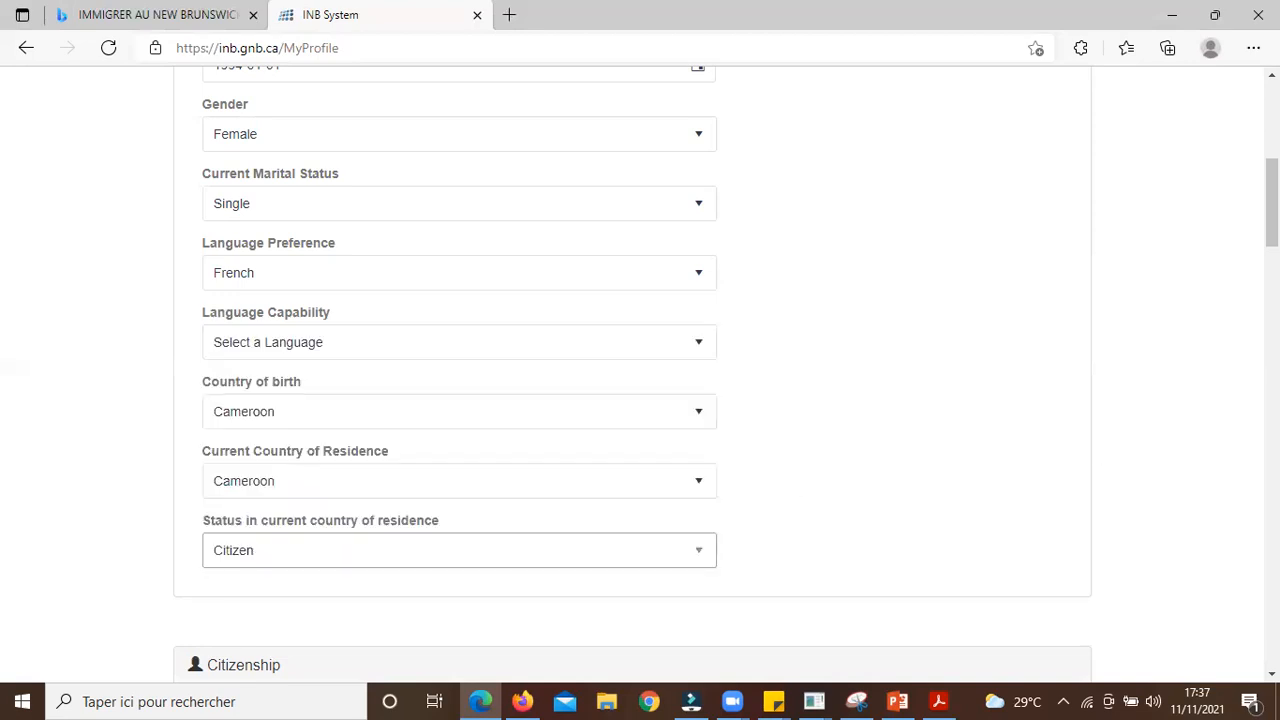
scroll(640, 370, "down", 1)
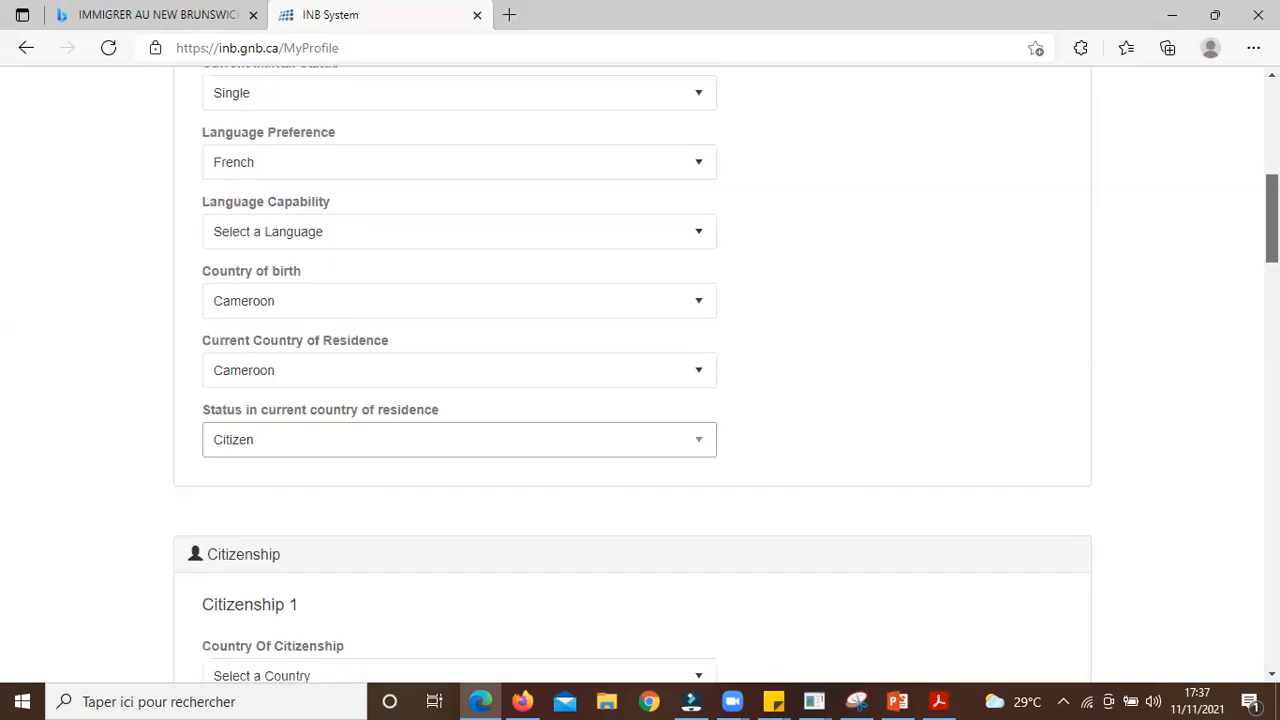
scroll(640, 370, "down", 2)
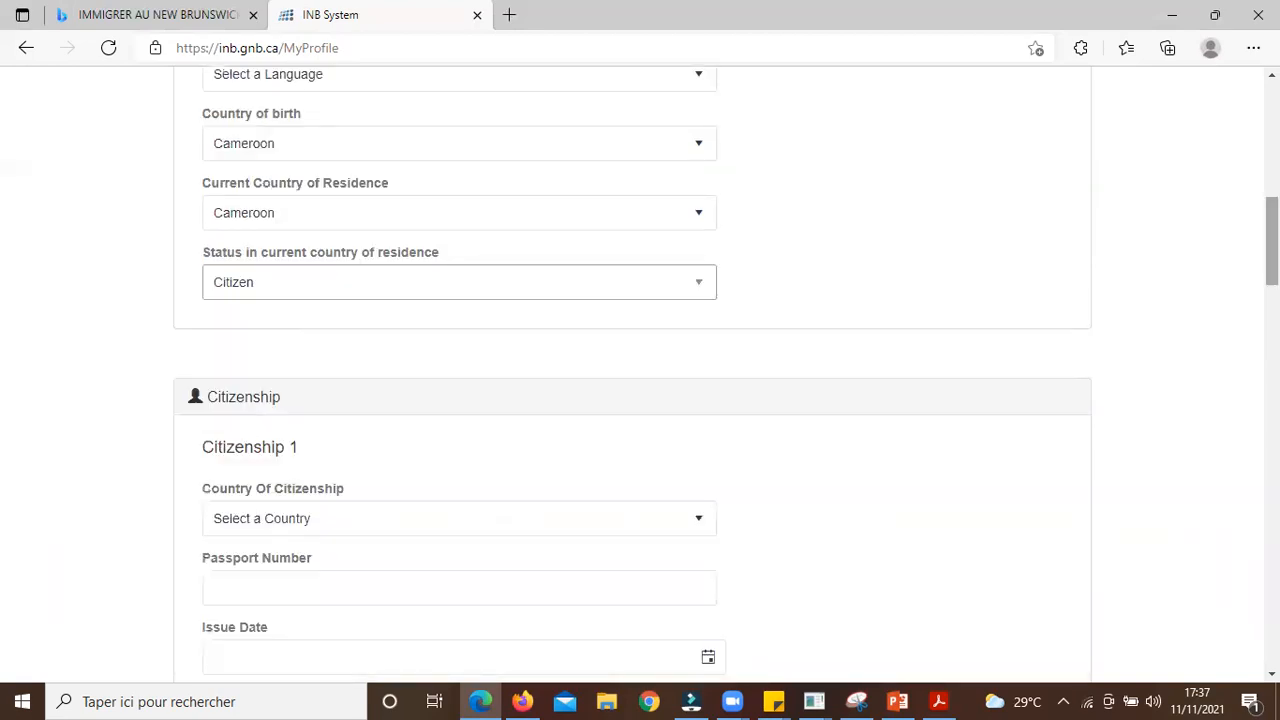
scroll(640, 370, "down", 2)
scroll(823, 300, "down", 1)
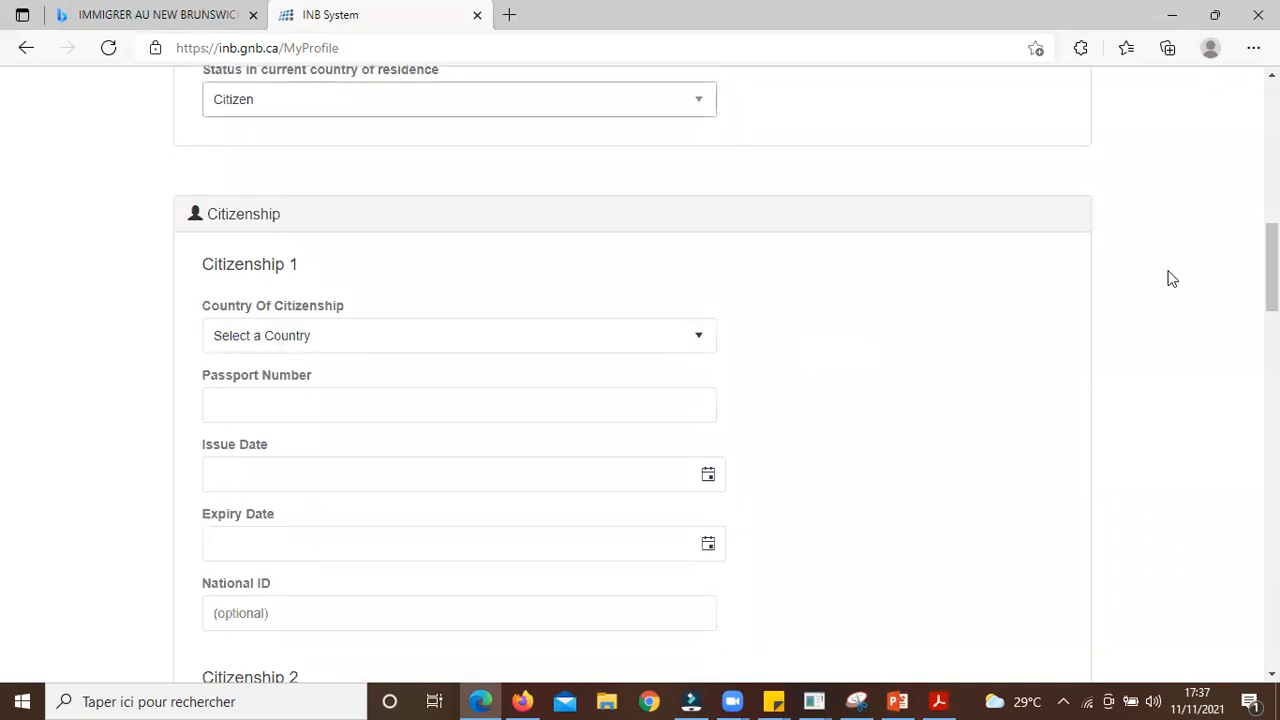
scroll(640, 370, "down", 1)
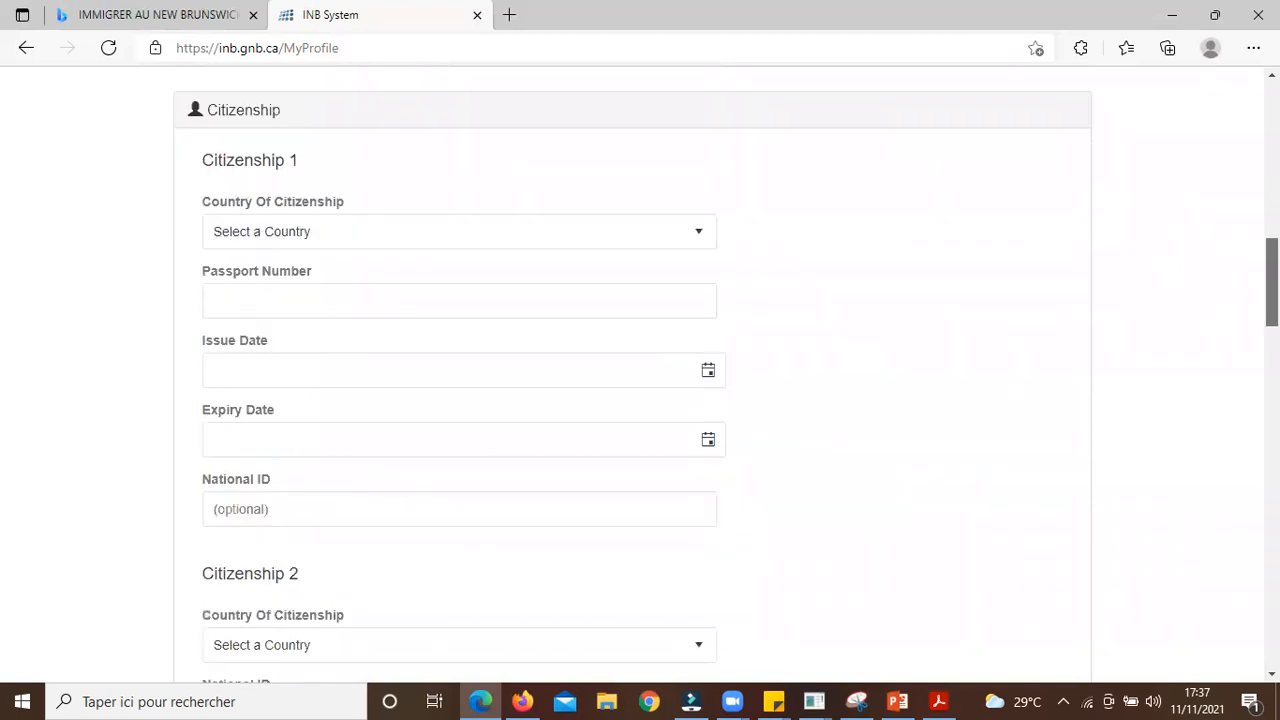
scroll(640, 370, "up", 10)
scroll(640, 370, "up", 3)
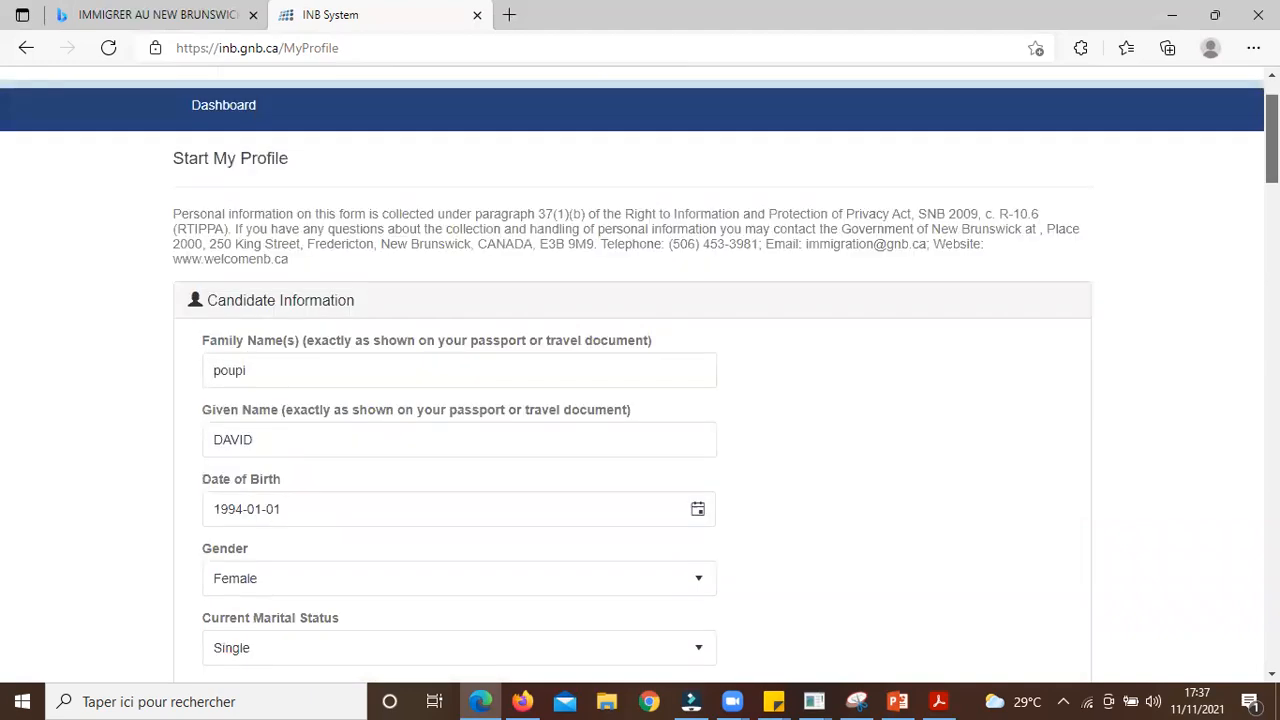
scroll(640, 370, "down", 4)
scroll(640, 370, "down", 4)
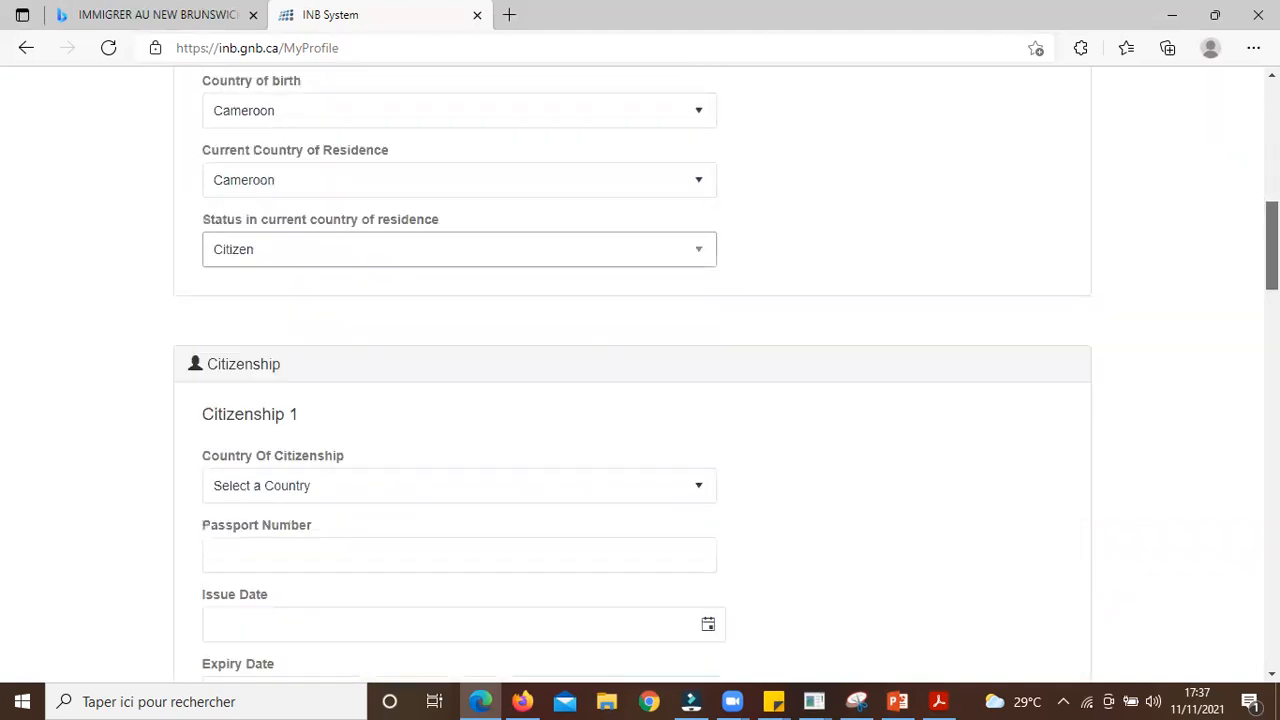
scroll(640, 370, "down", 1)
scroll(640, 370, "down", 5)
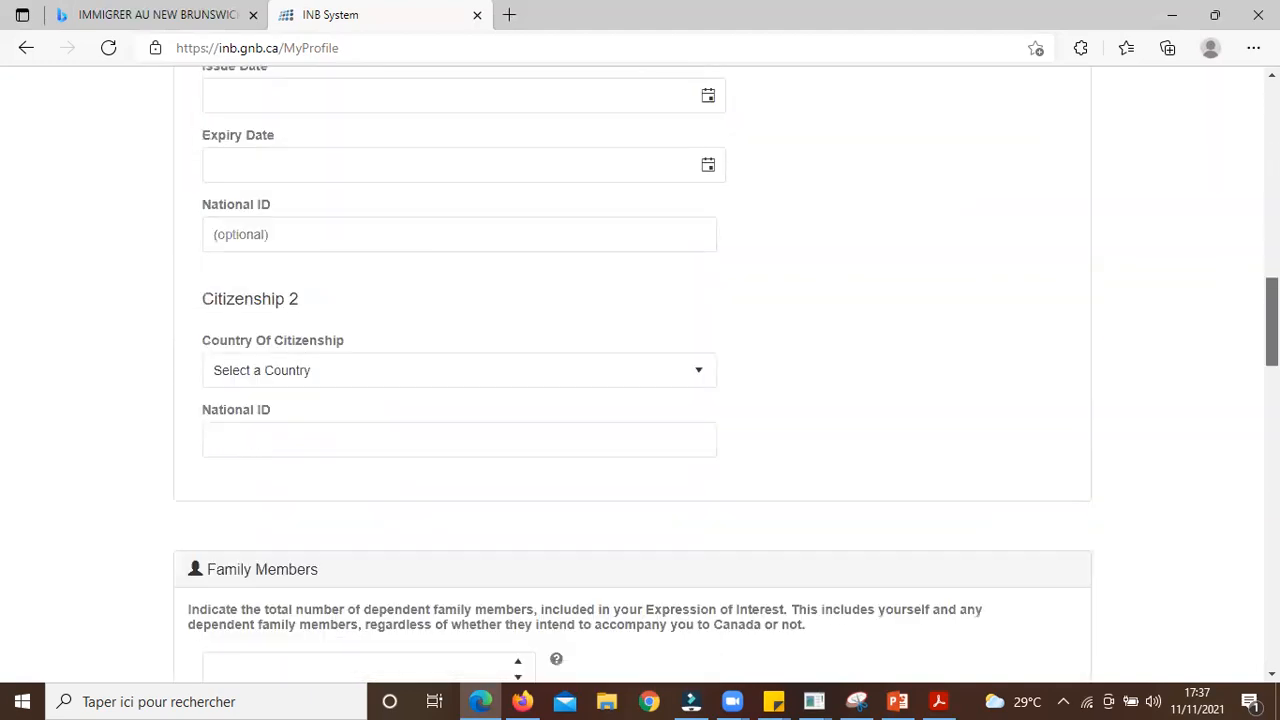
scroll(640, 370, "down", 1)
scroll(640, 370, "up", 4)
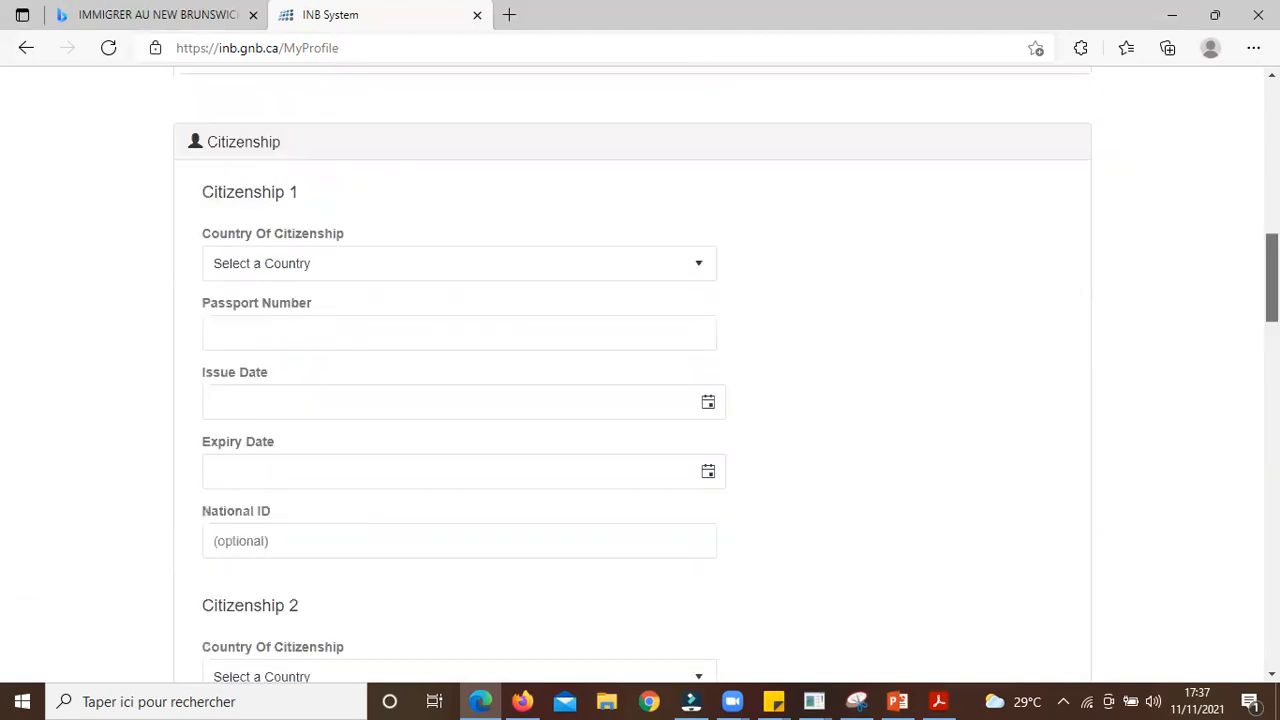
scroll(743, 323, "up", 1)
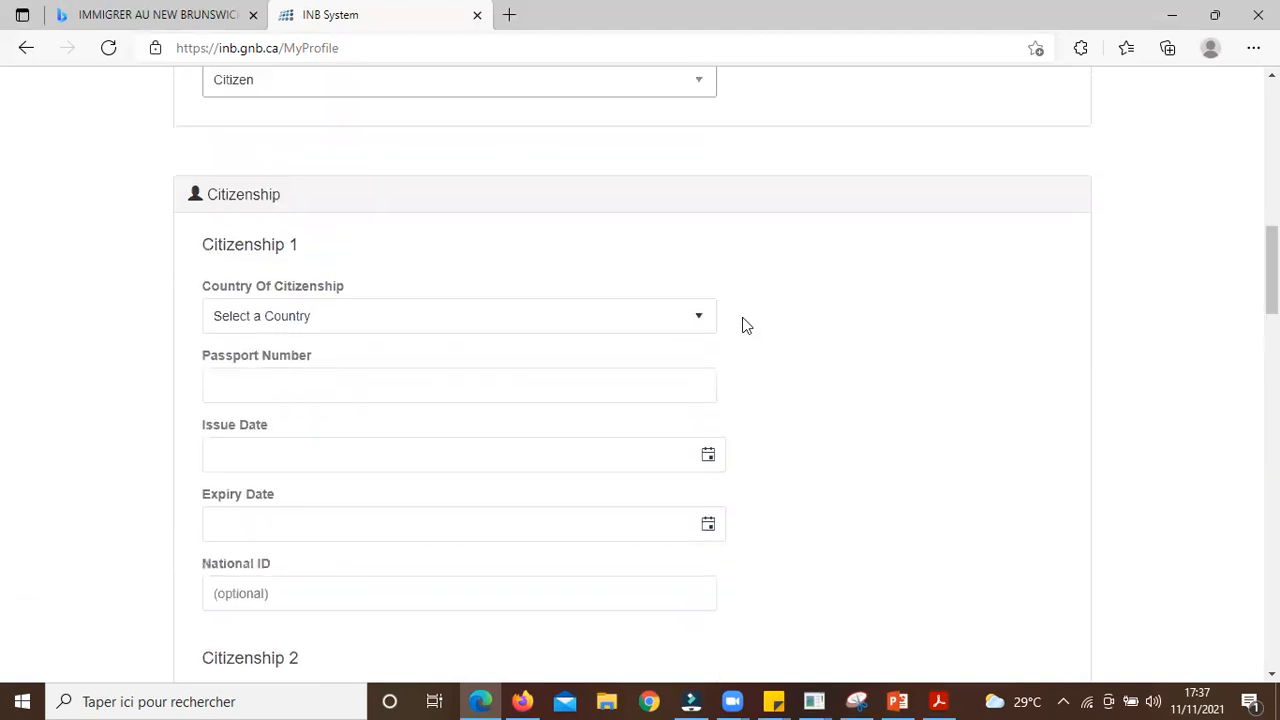
left_click(493, 318)
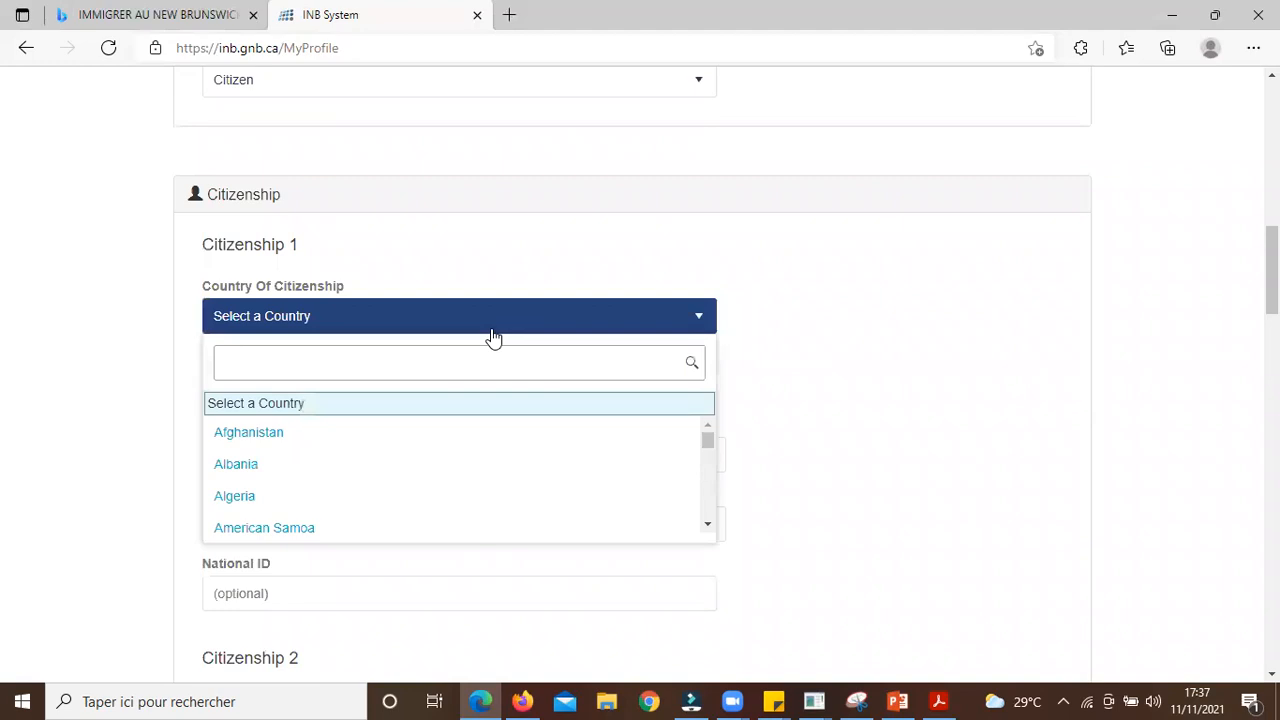
left_click(972, 266)
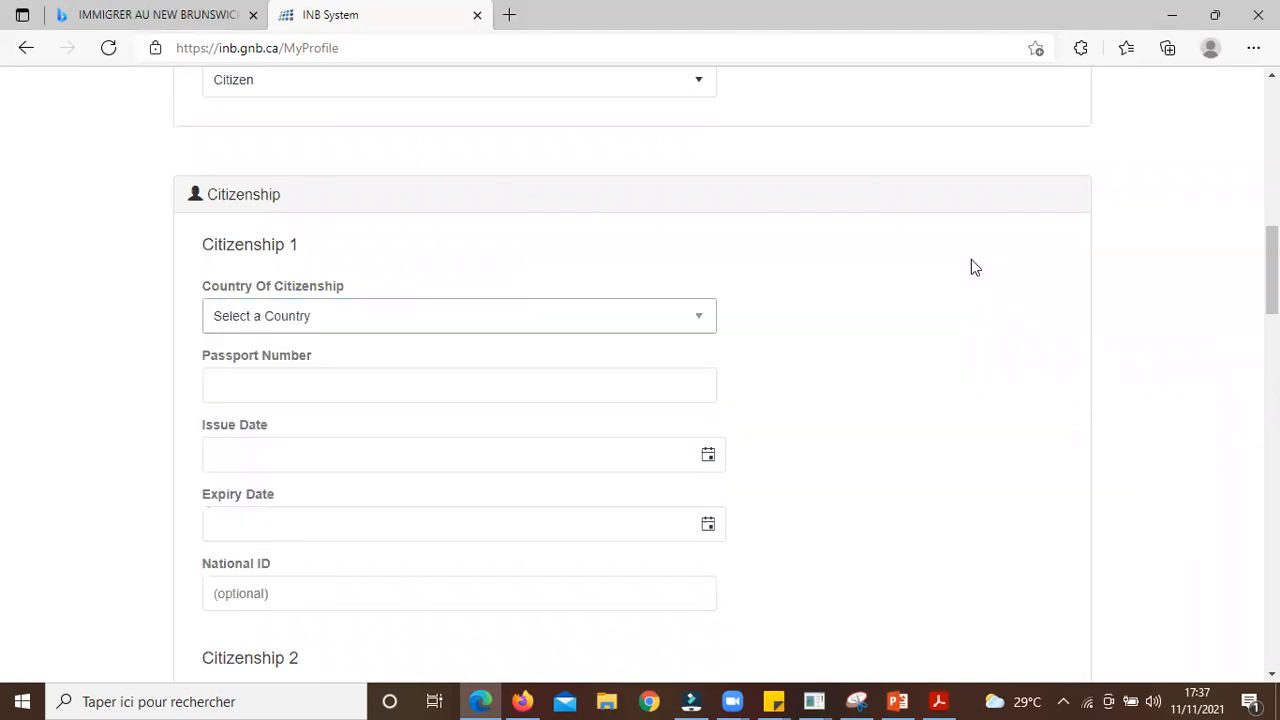
scroll(1272, 270, "up", 7)
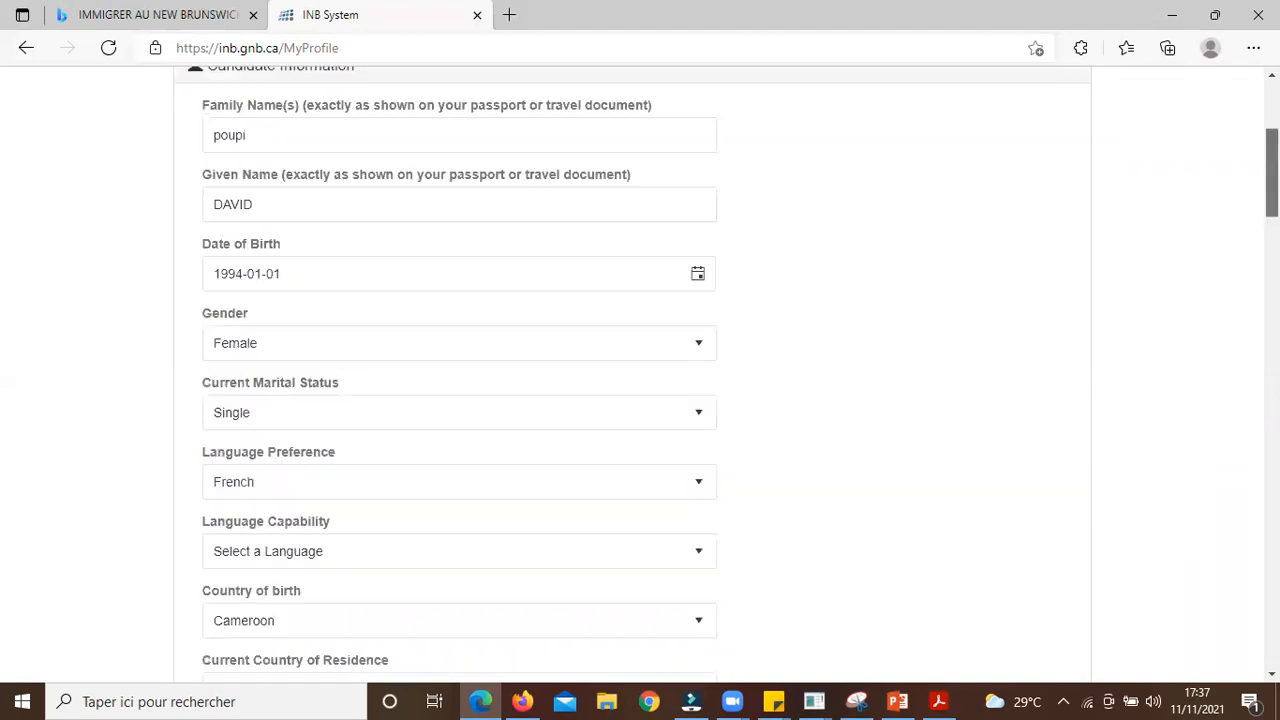
scroll(1272, 270, "down", 3)
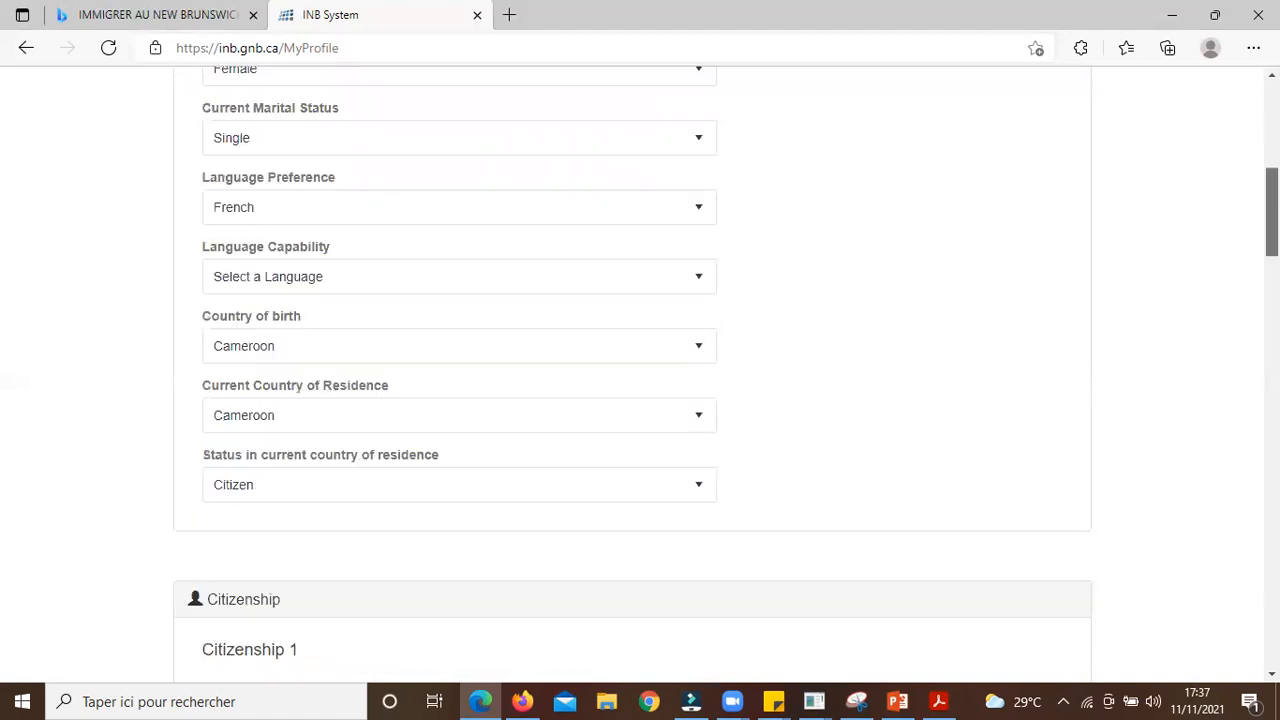
scroll(1272, 270, "down", 3)
scroll(1272, 270, "down", 5)
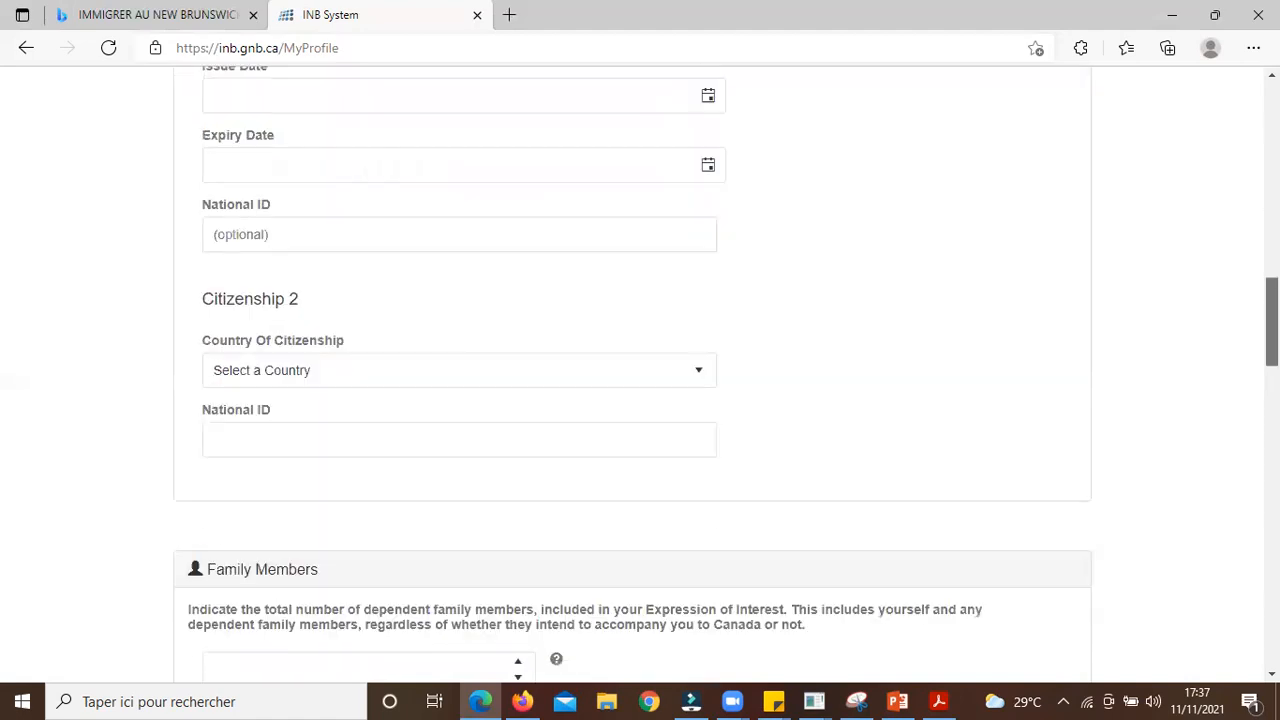
scroll(640, 370, "down", 1)
scroll(810, 404, "down", 1)
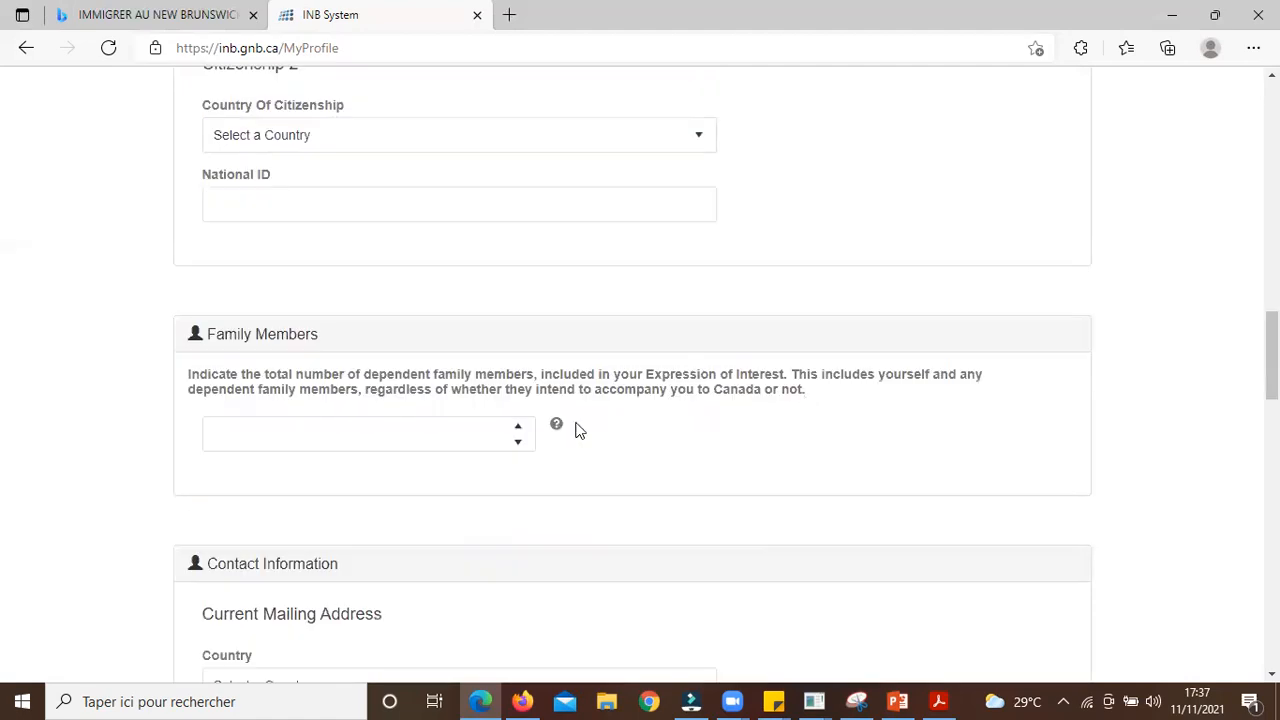
left_click(483, 435)
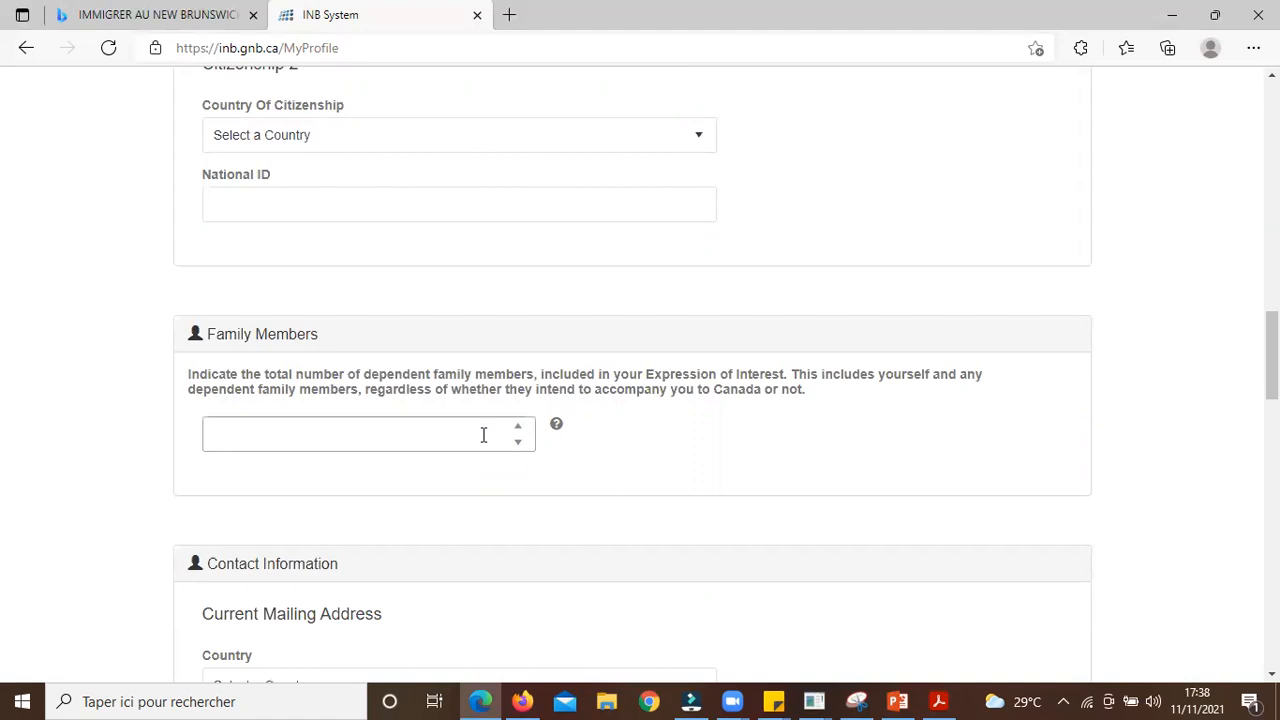
- Enter 1 family member and filter the mailing address Country list by 'C'
type("1")
scroll(874, 420, "down", 3)
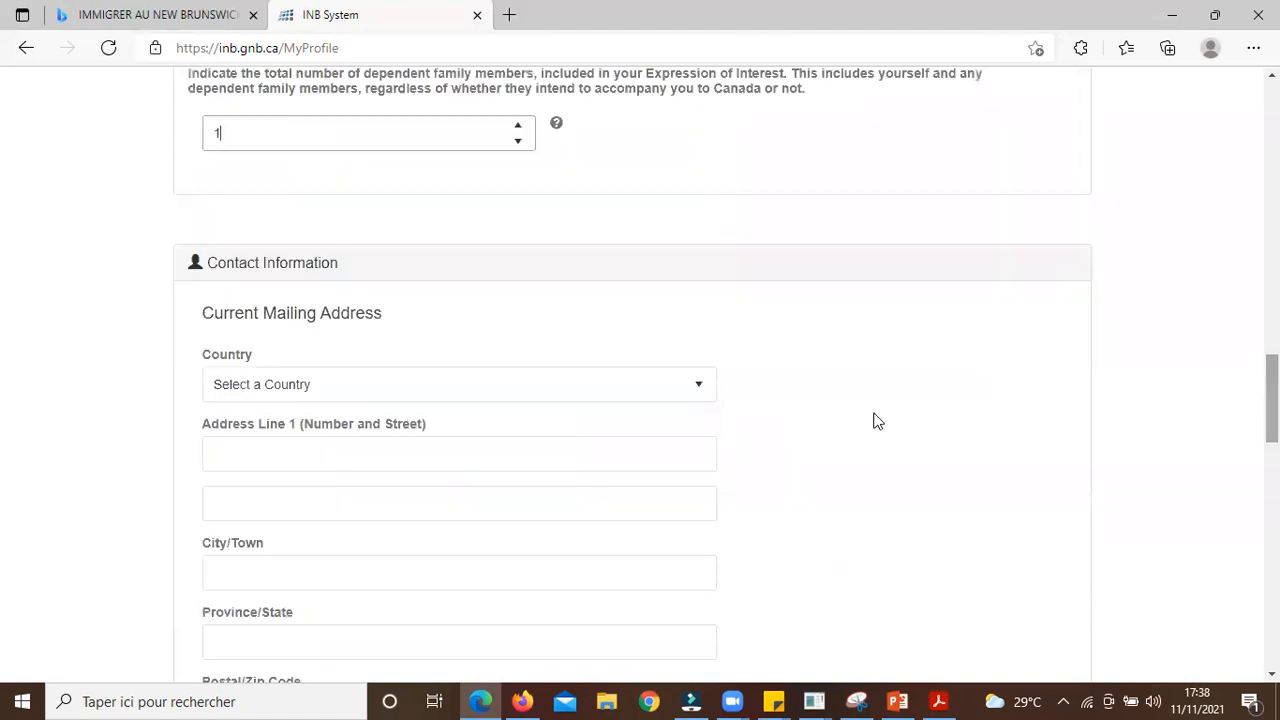
left_click(508, 394)
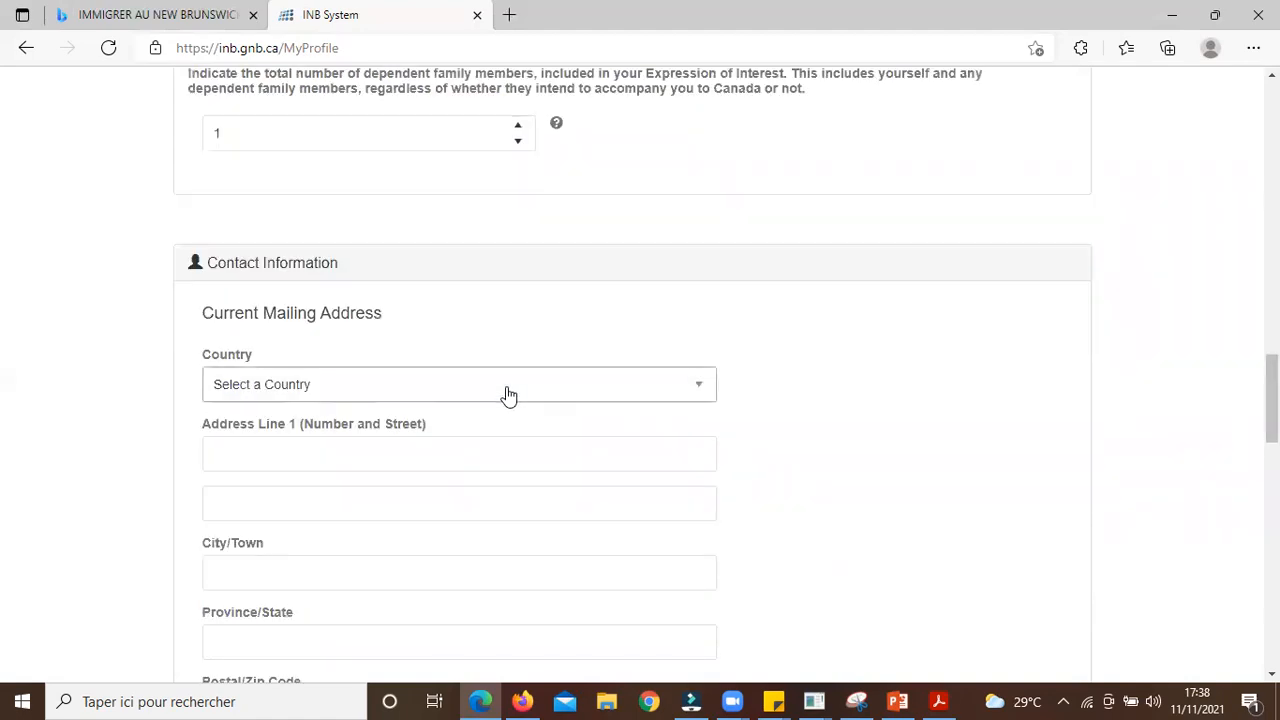
left_click(508, 395)
type("C")
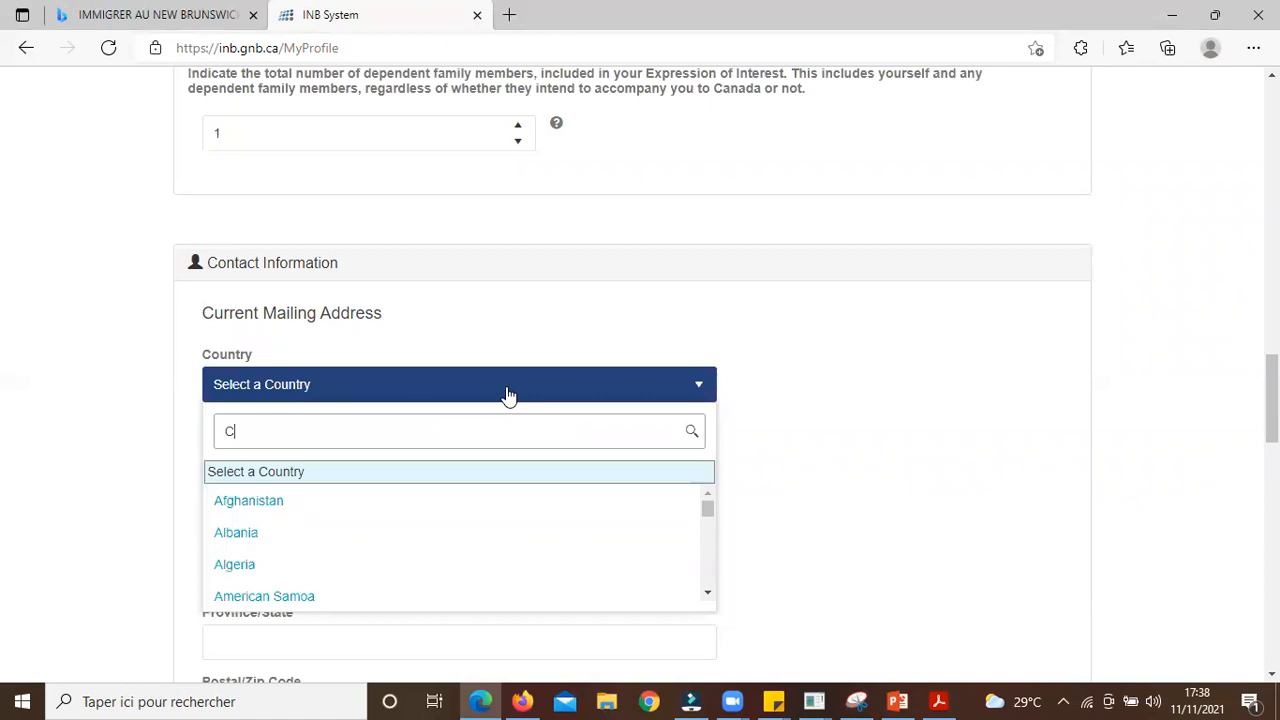
- Choose Cameroon as the mailing country and fill street and city DOUALA from saved data
left_click(708, 593)
scroll(520, 598, "down", 1)
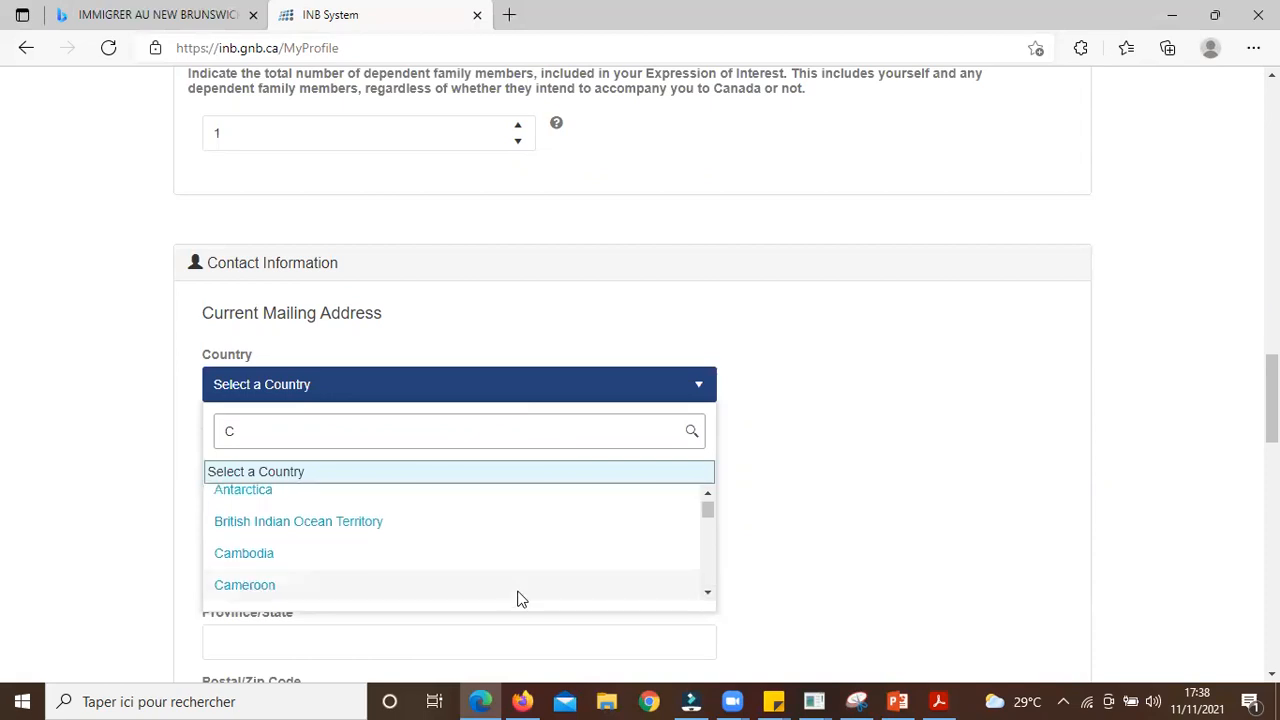
left_click(519, 594)
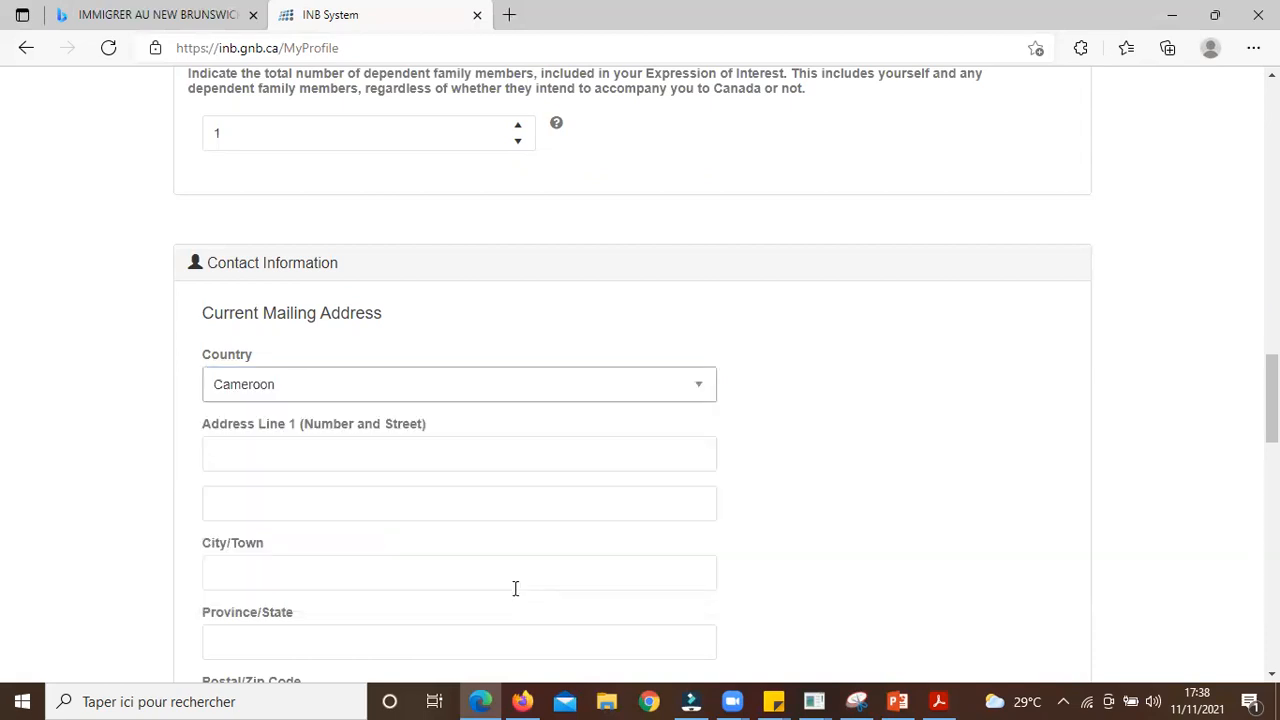
left_click(346, 463)
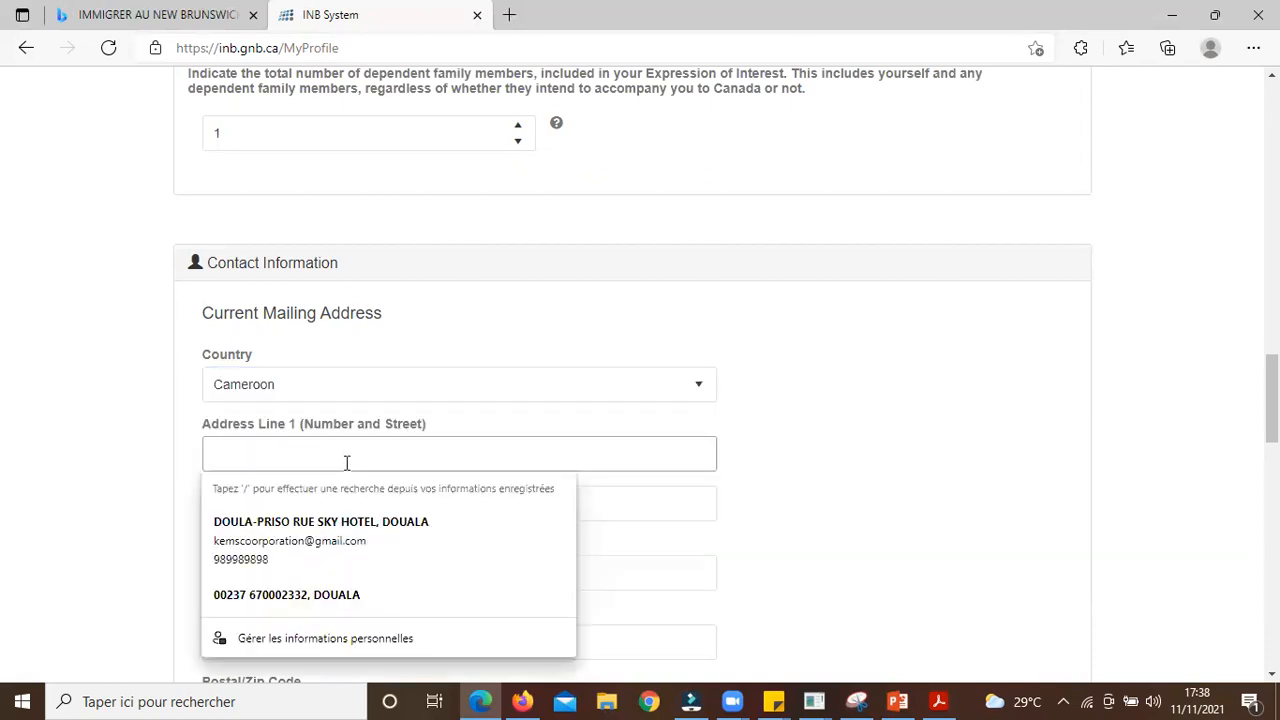
left_click(373, 535)
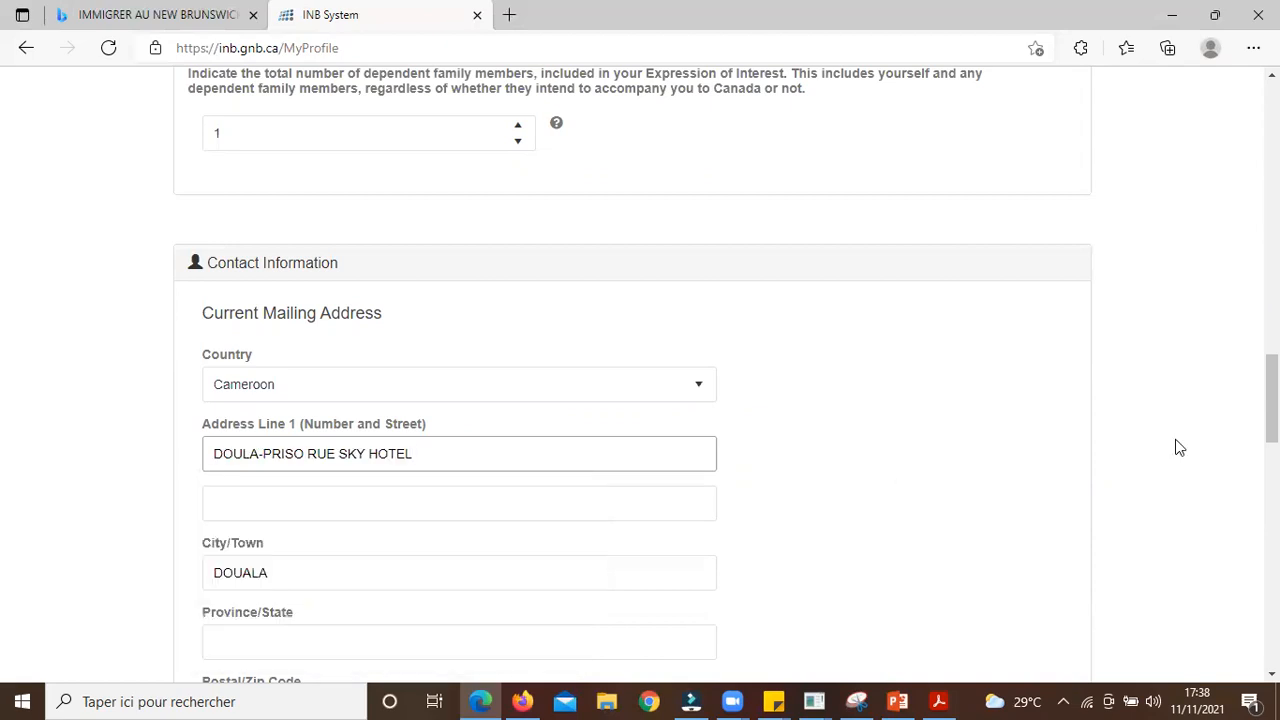
scroll(569, 113, "down", 1)
scroll(889, 394, "down", 3)
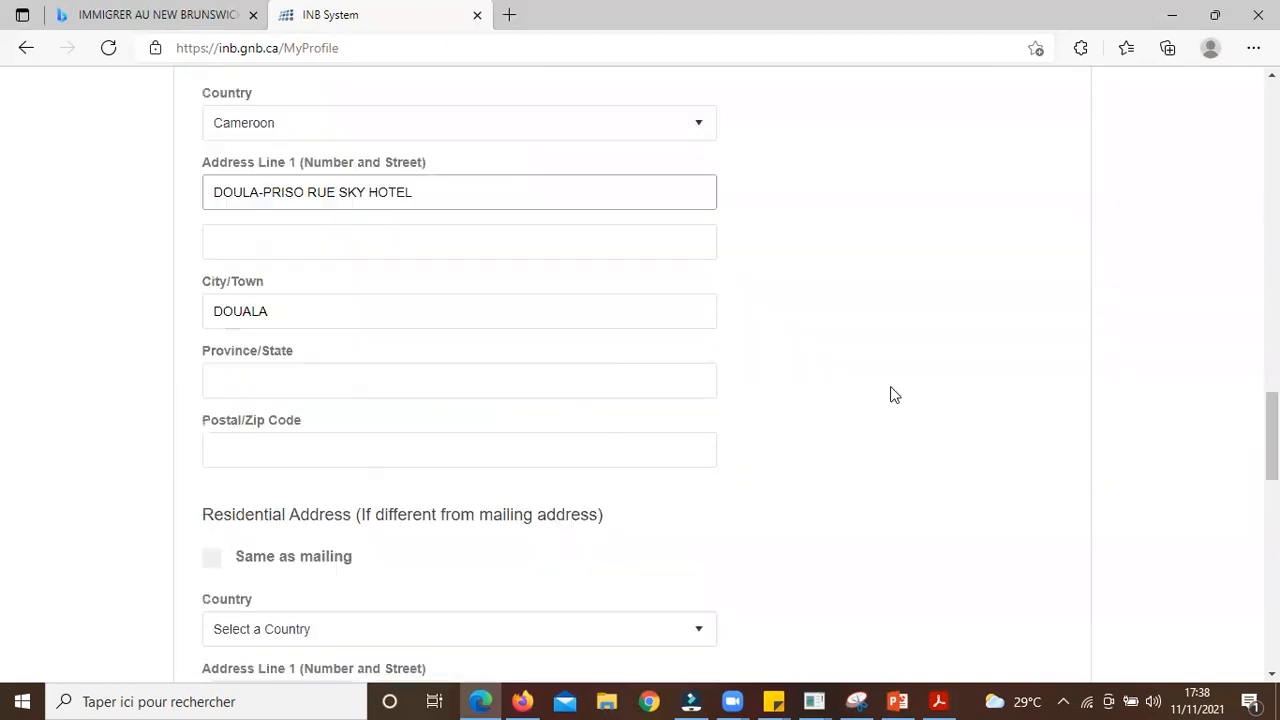
- Enter province LITTORAL and tick 'Same as mailing' for the residential address
left_click(684, 381)
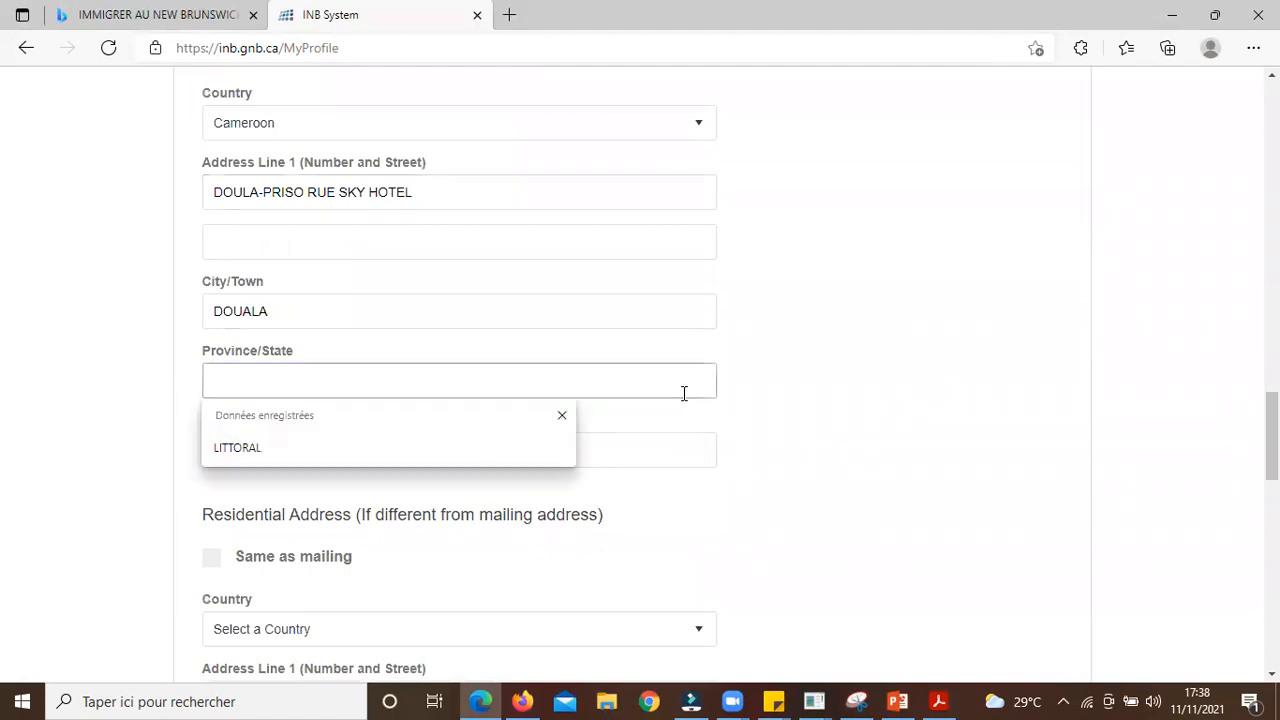
left_click(541, 447)
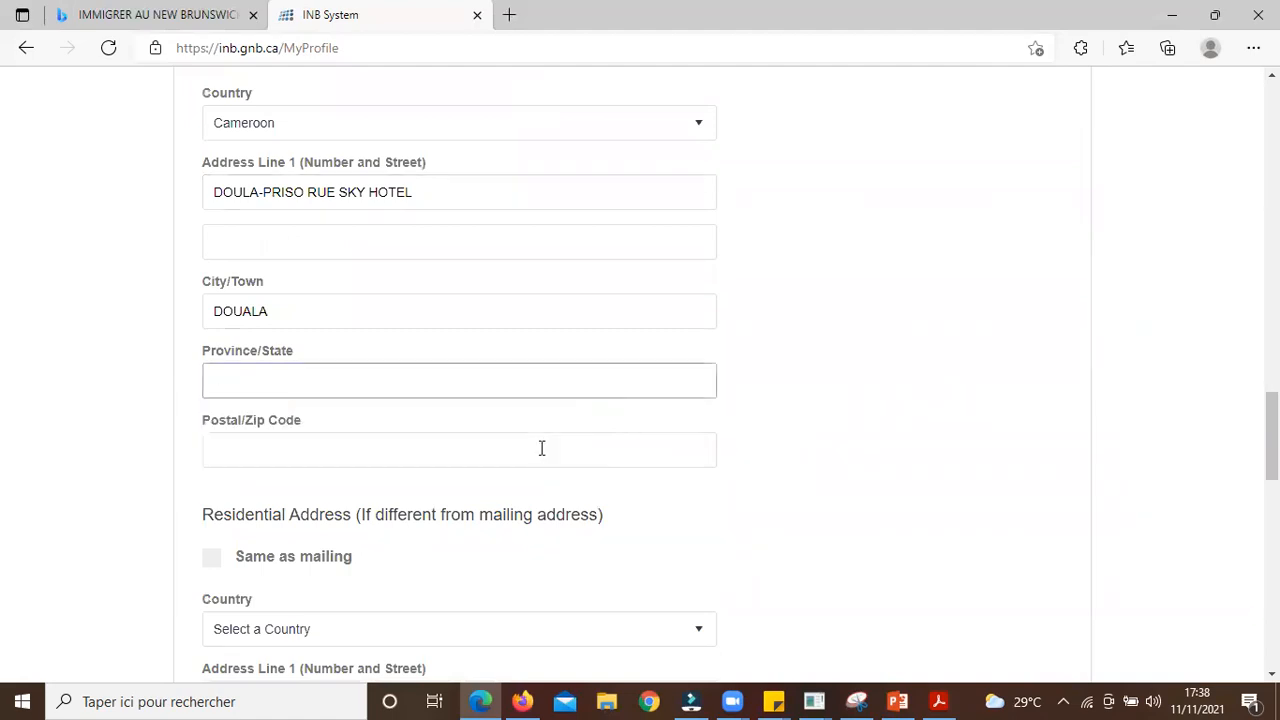
type("LITTORAL")
scroll(949, 414, "down", 1)
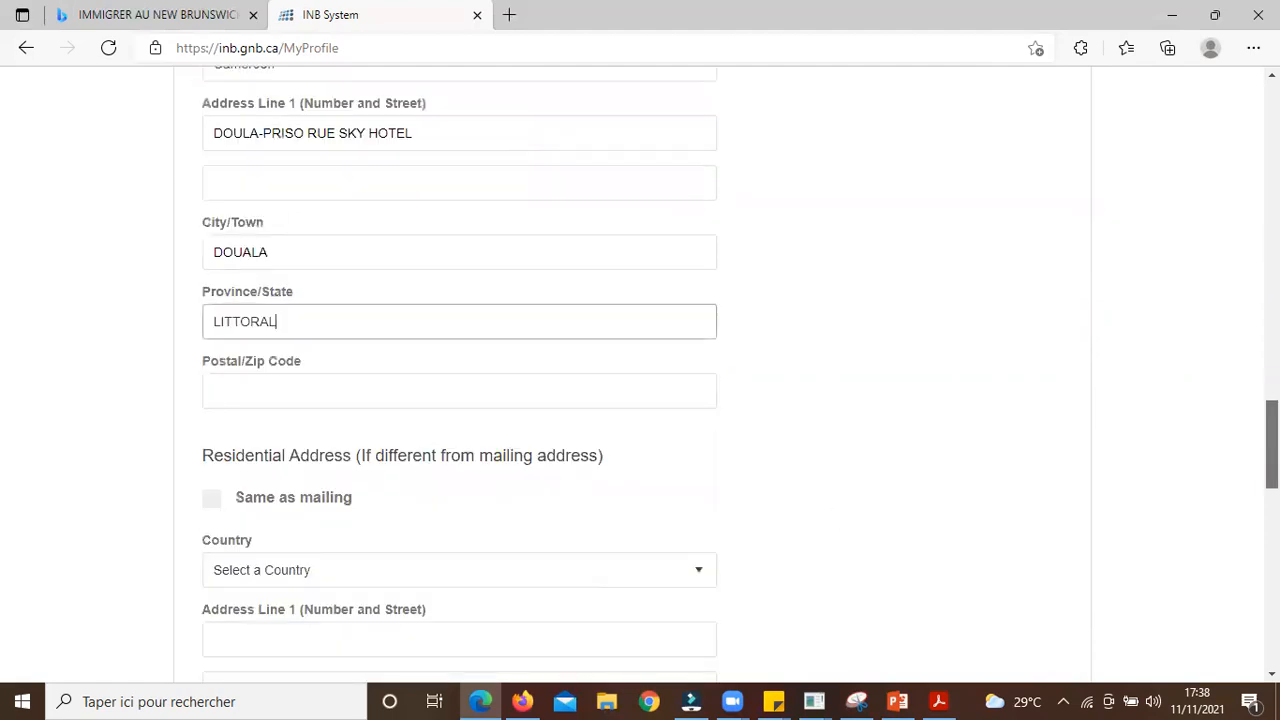
scroll(960, 420, "down", 2)
left_click(711, 356)
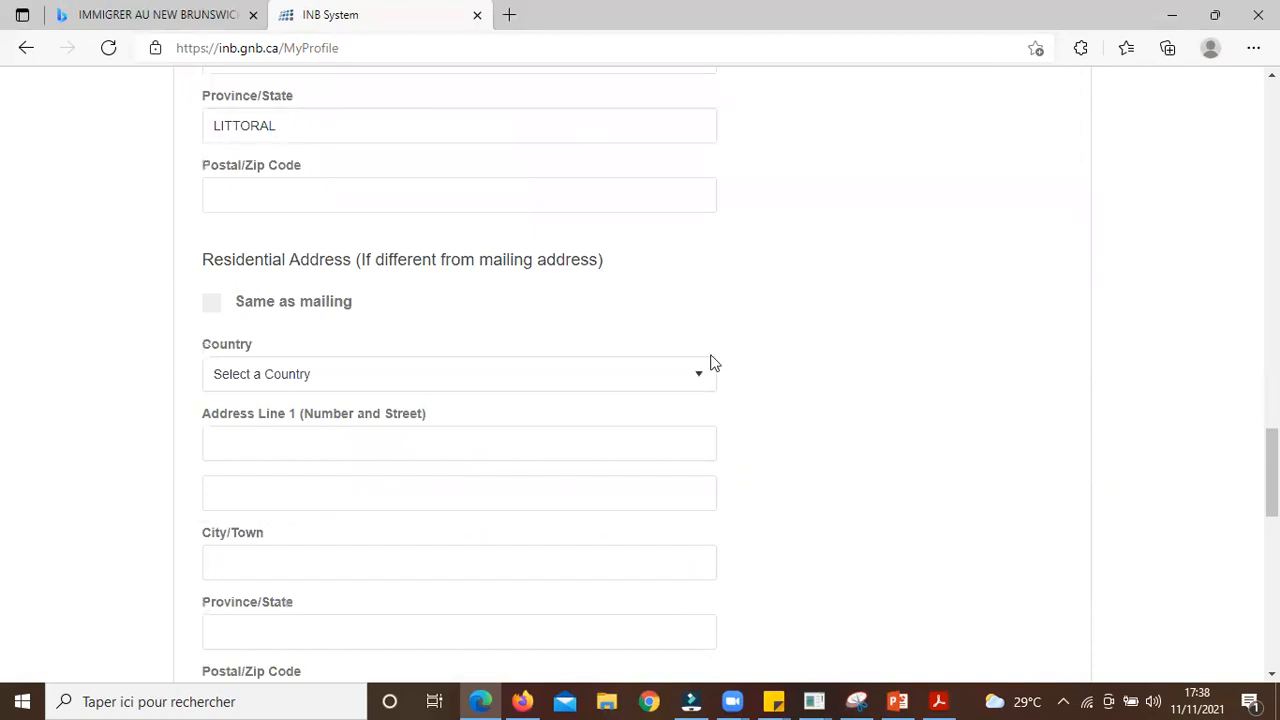
left_click(212, 304)
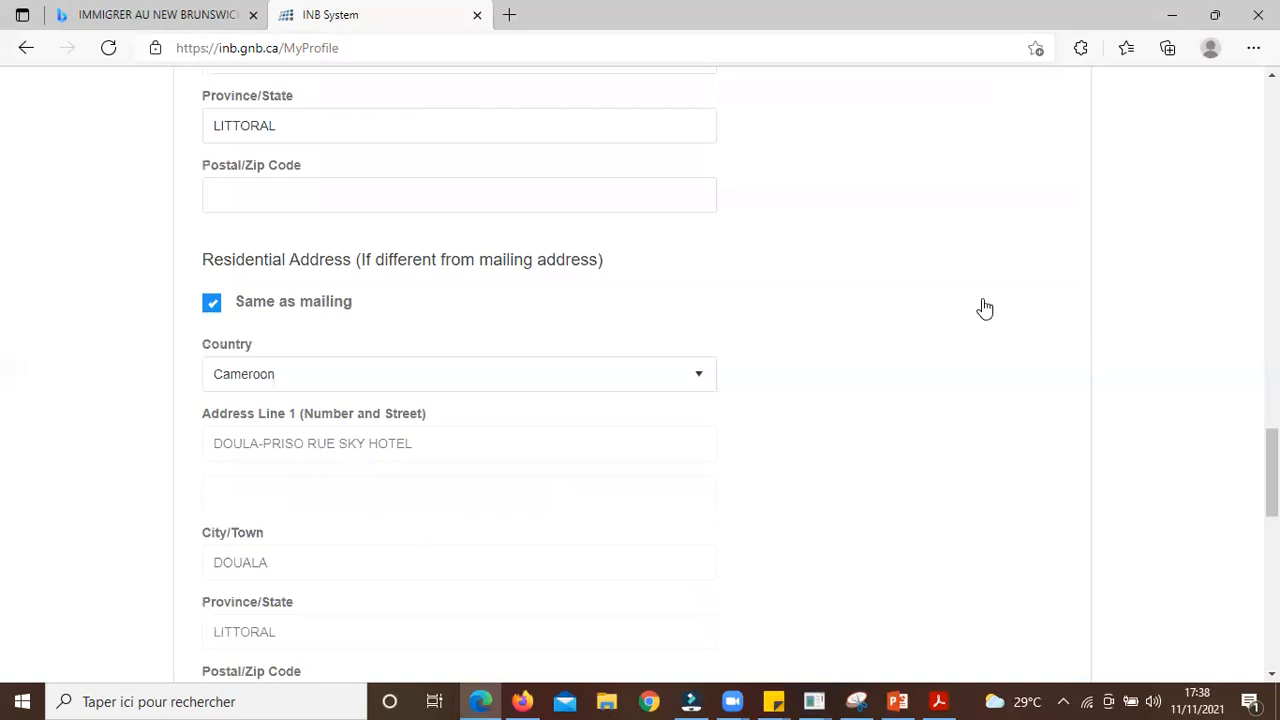
- Set phone type to Home, enter the home phone number, and try saving the profile
scroll(640, 370, "down", 4)
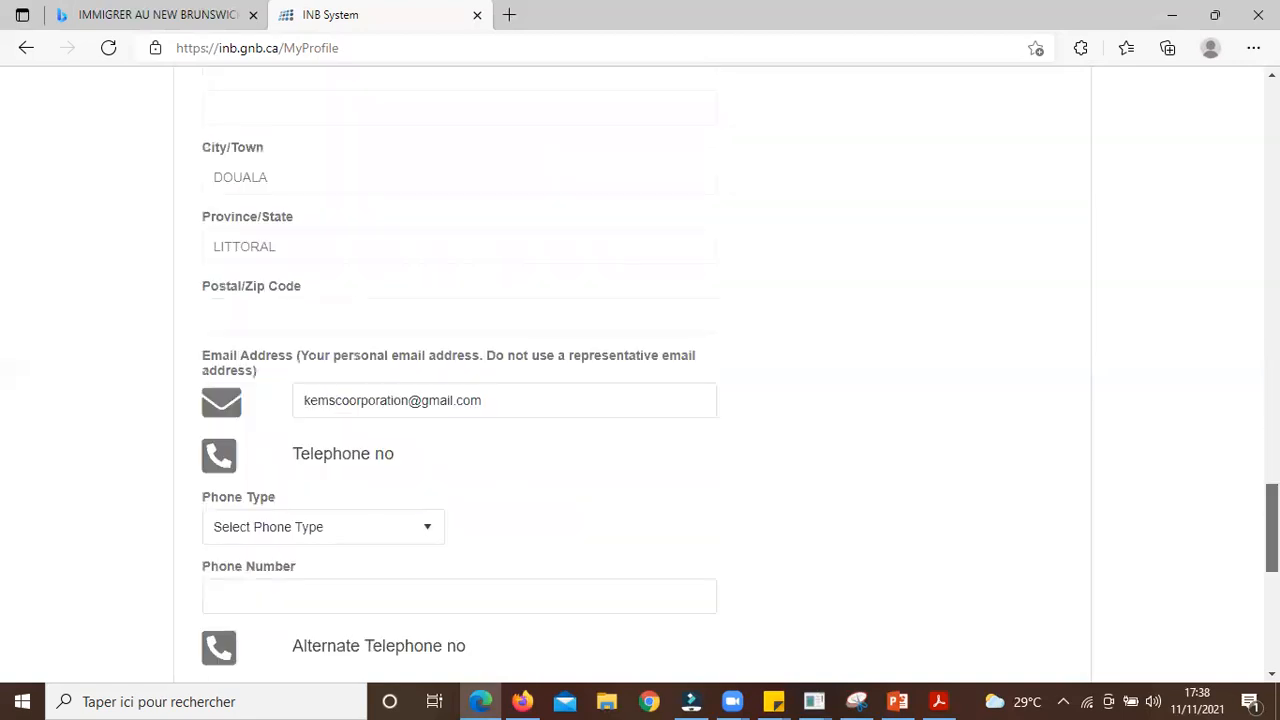
scroll(640, 370, "down", 1)
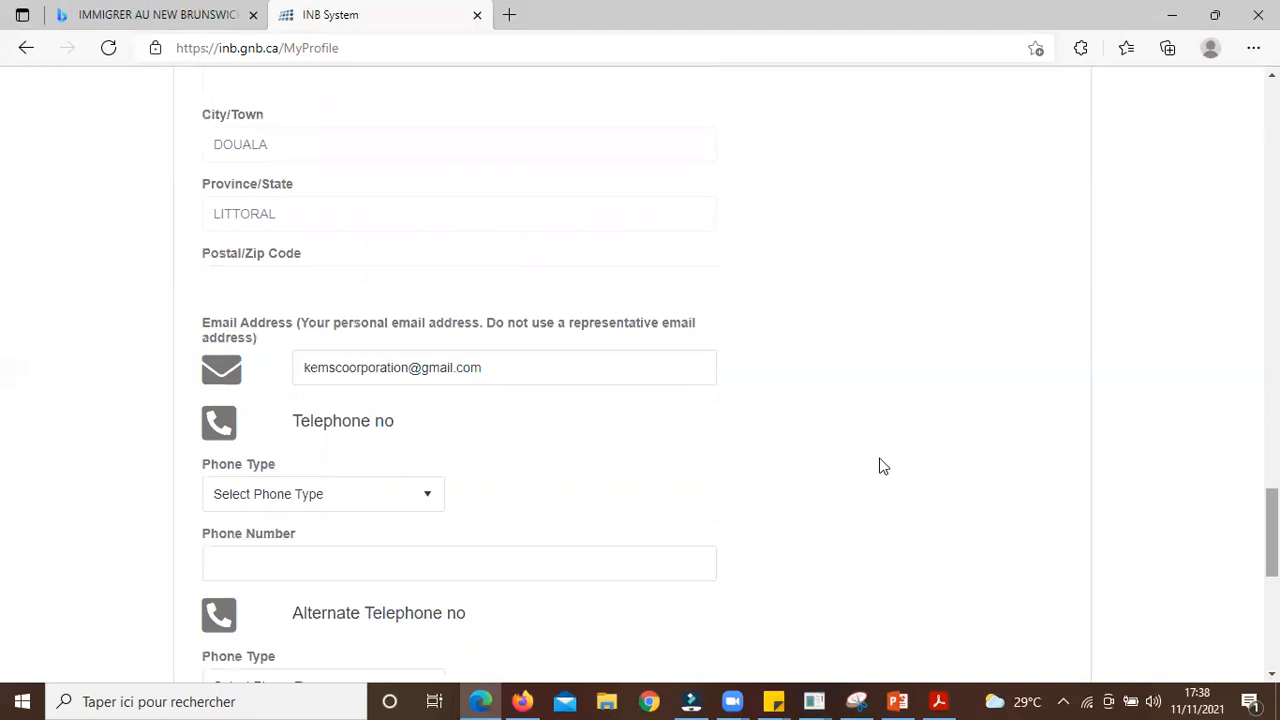
left_click(316, 494)
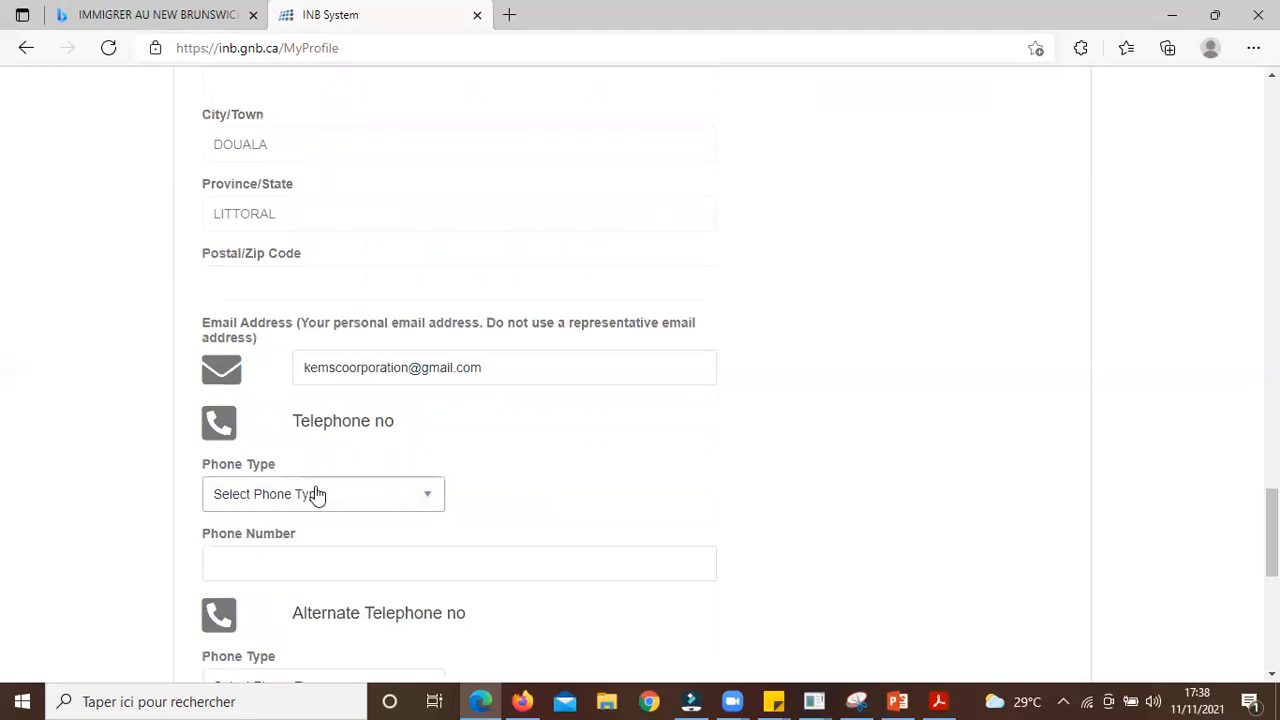
left_click(336, 566)
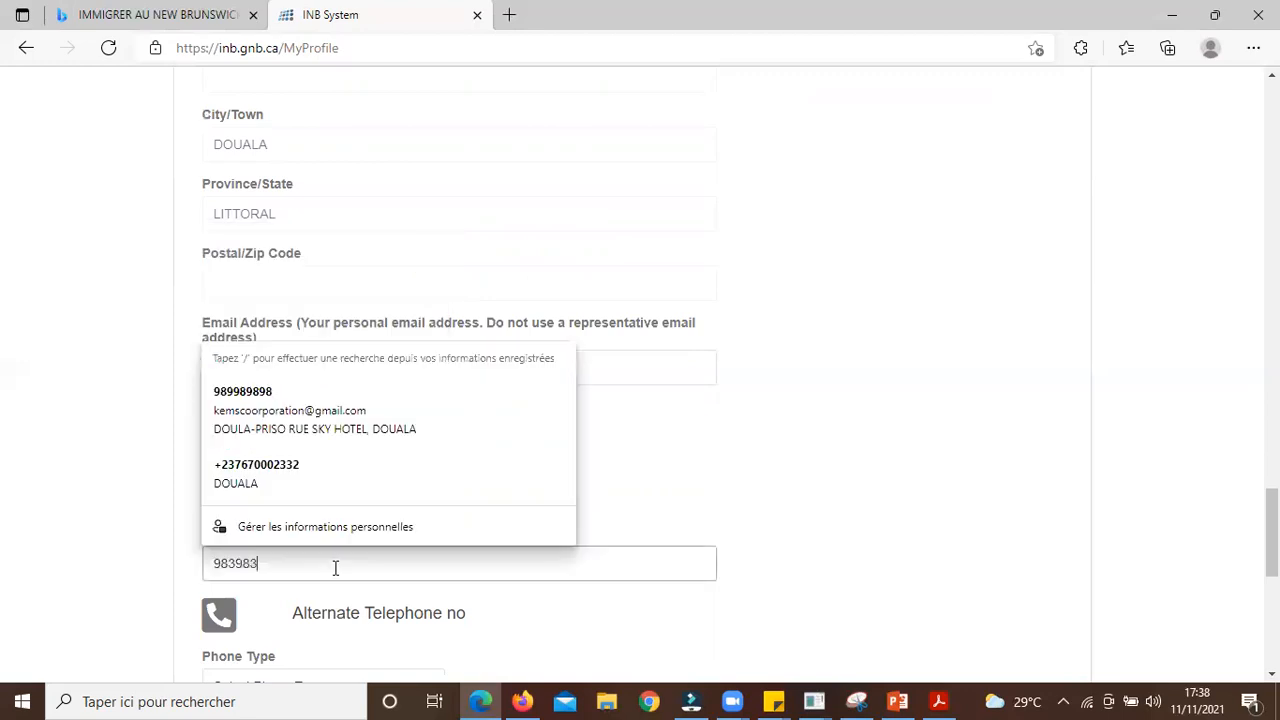
left_click(853, 516)
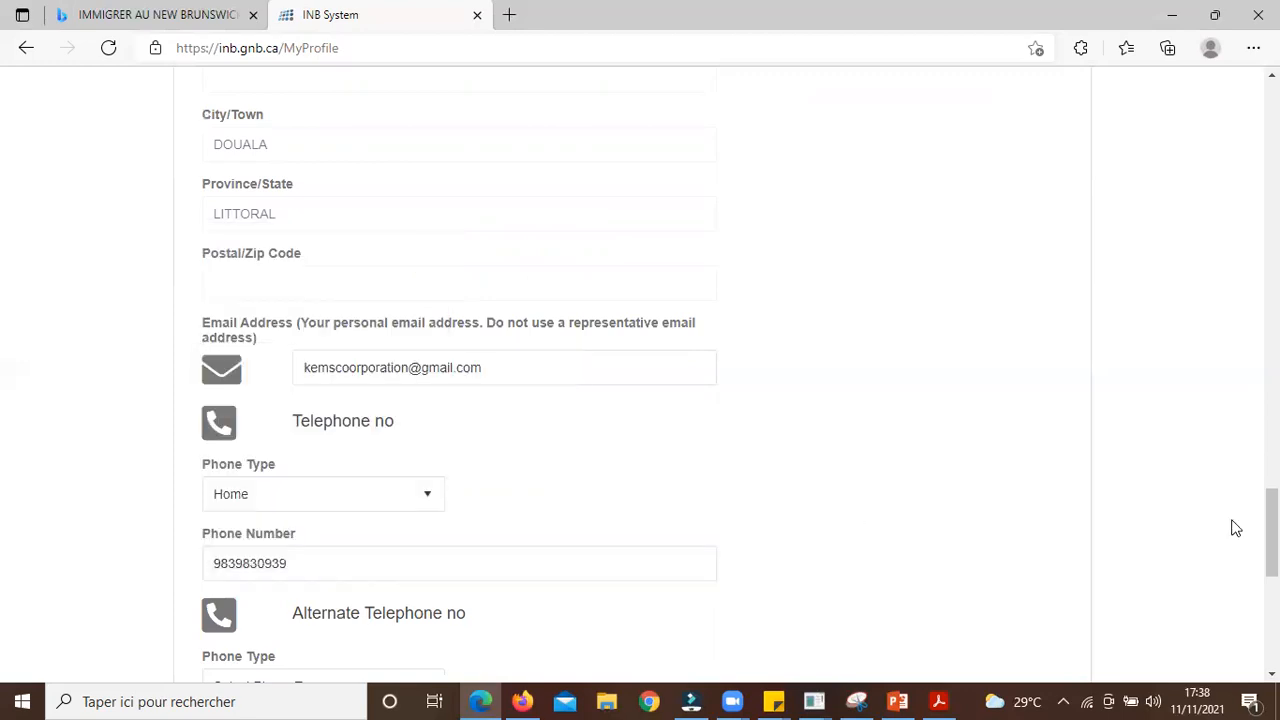
scroll(1271, 533, "down", 2)
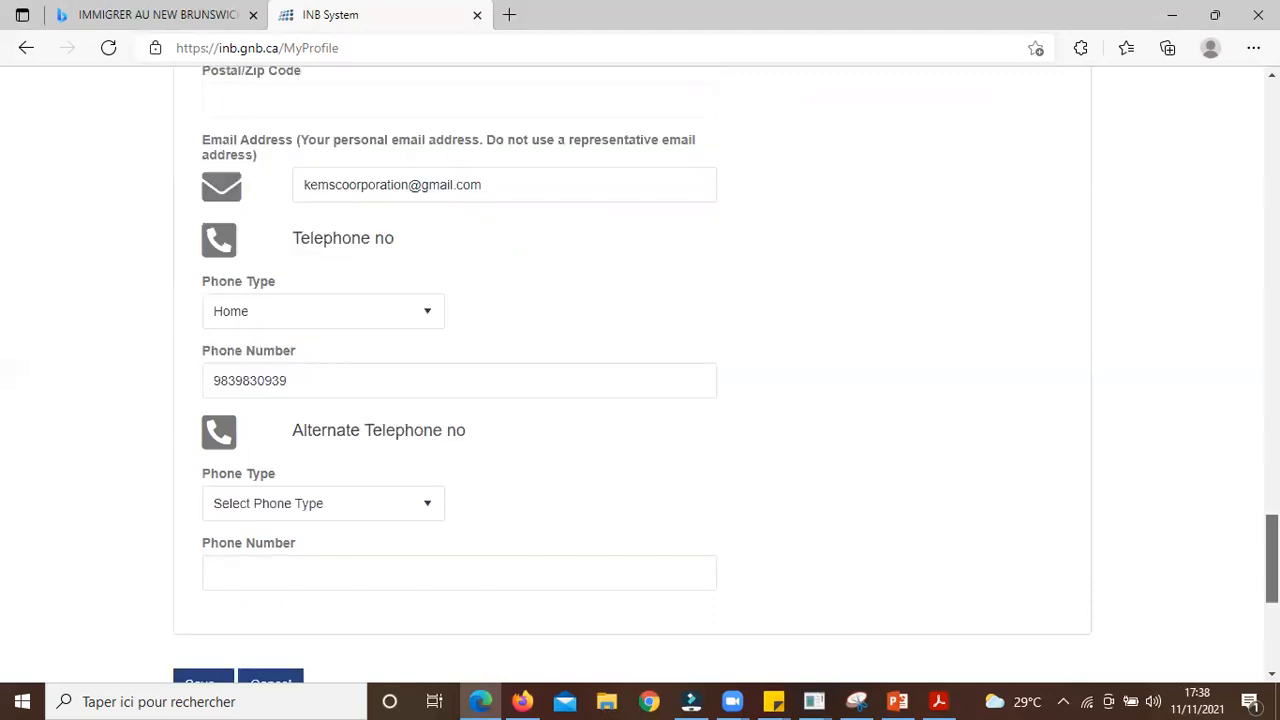
scroll(674, 617, "down", 1)
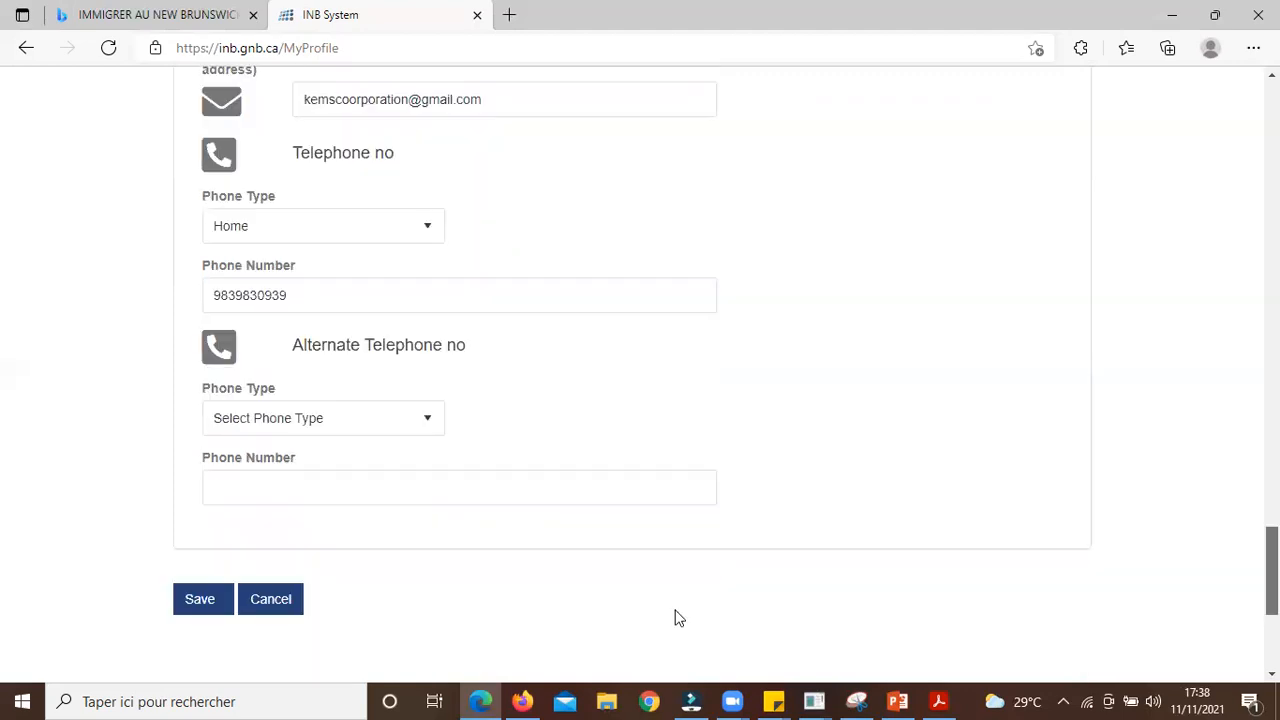
left_click(203, 594)
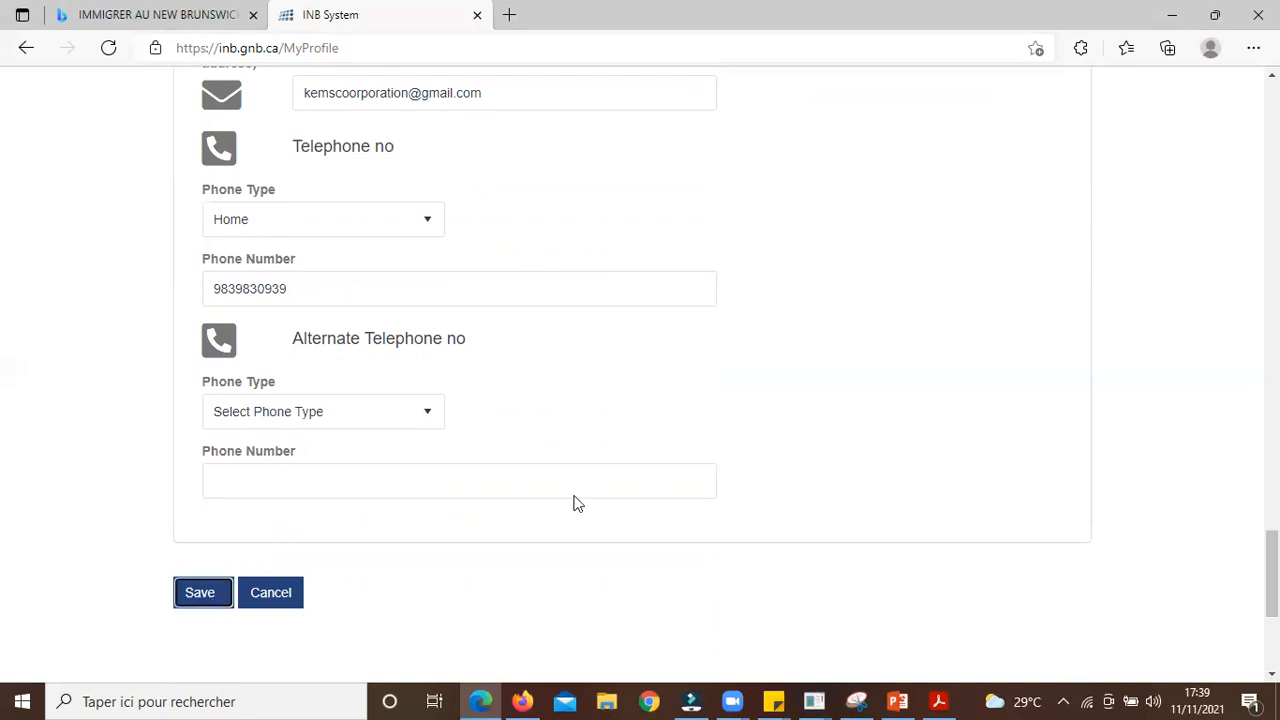
- Choose Cameroon as the Citizenship 1 country of citizenship
scroll(640, 370, "up", 5)
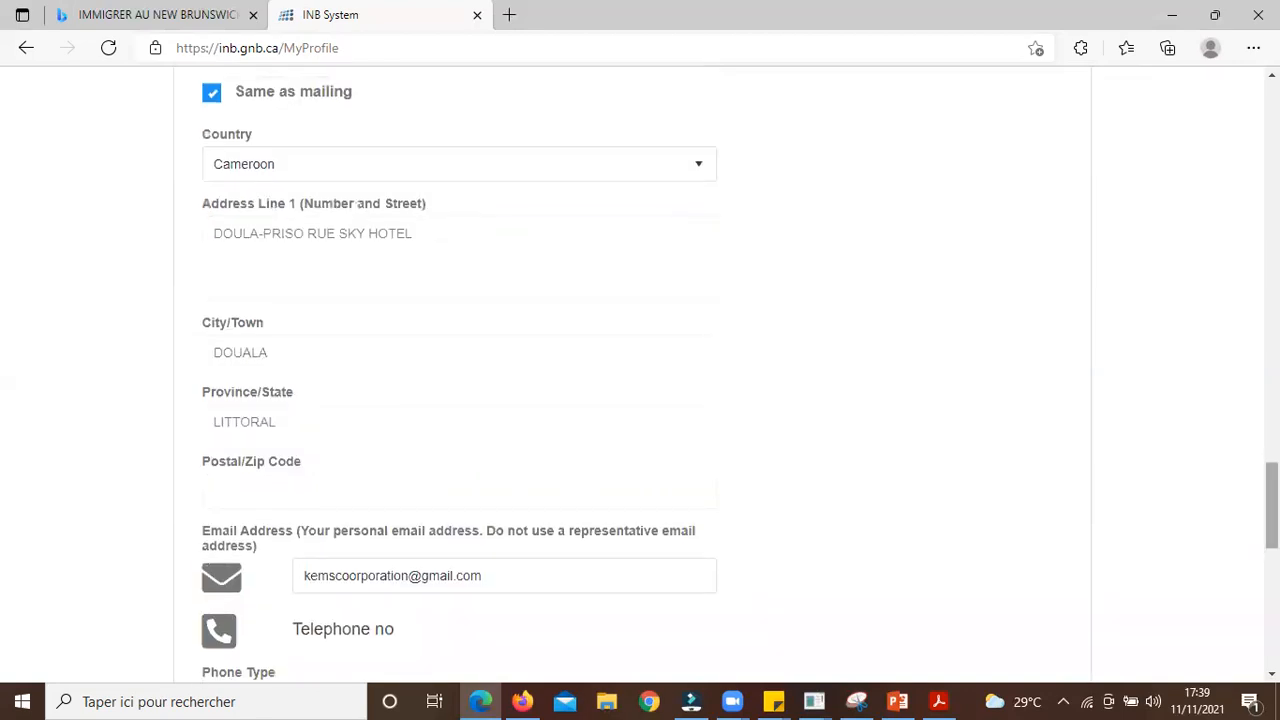
scroll(640, 370, "up", 4)
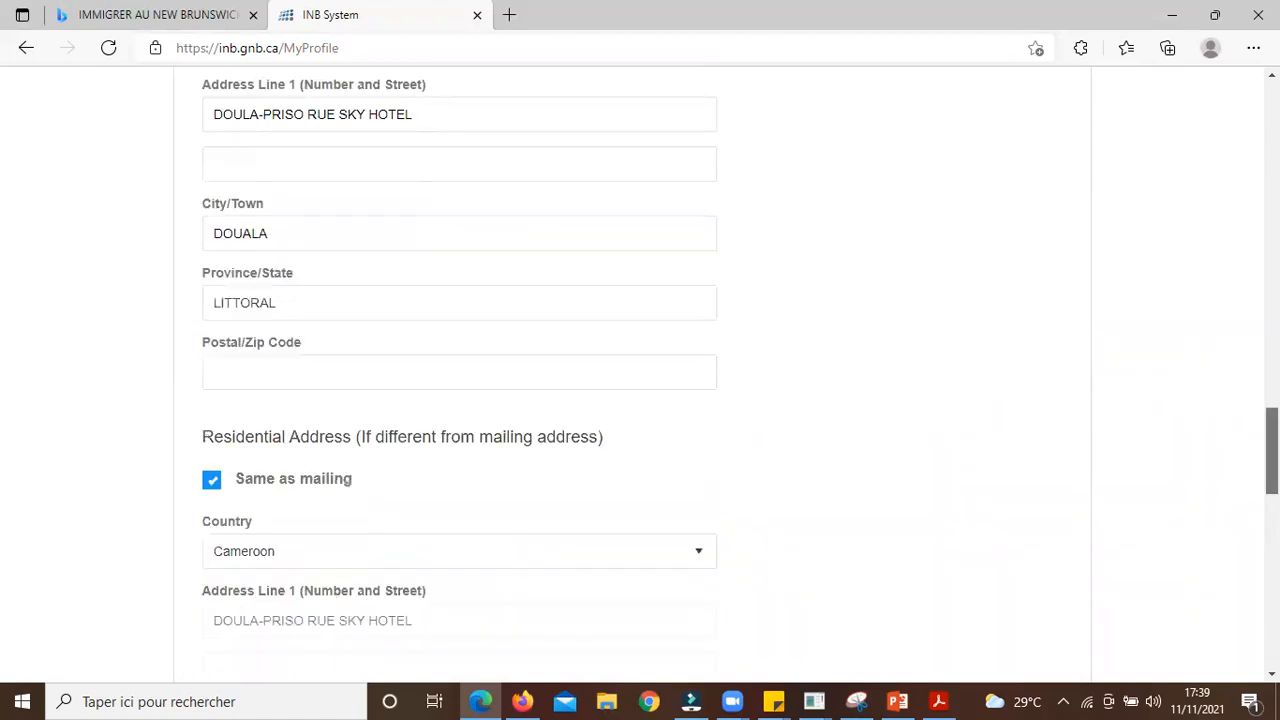
scroll(640, 370, "up", 4)
scroll(640, 370, "up", 2)
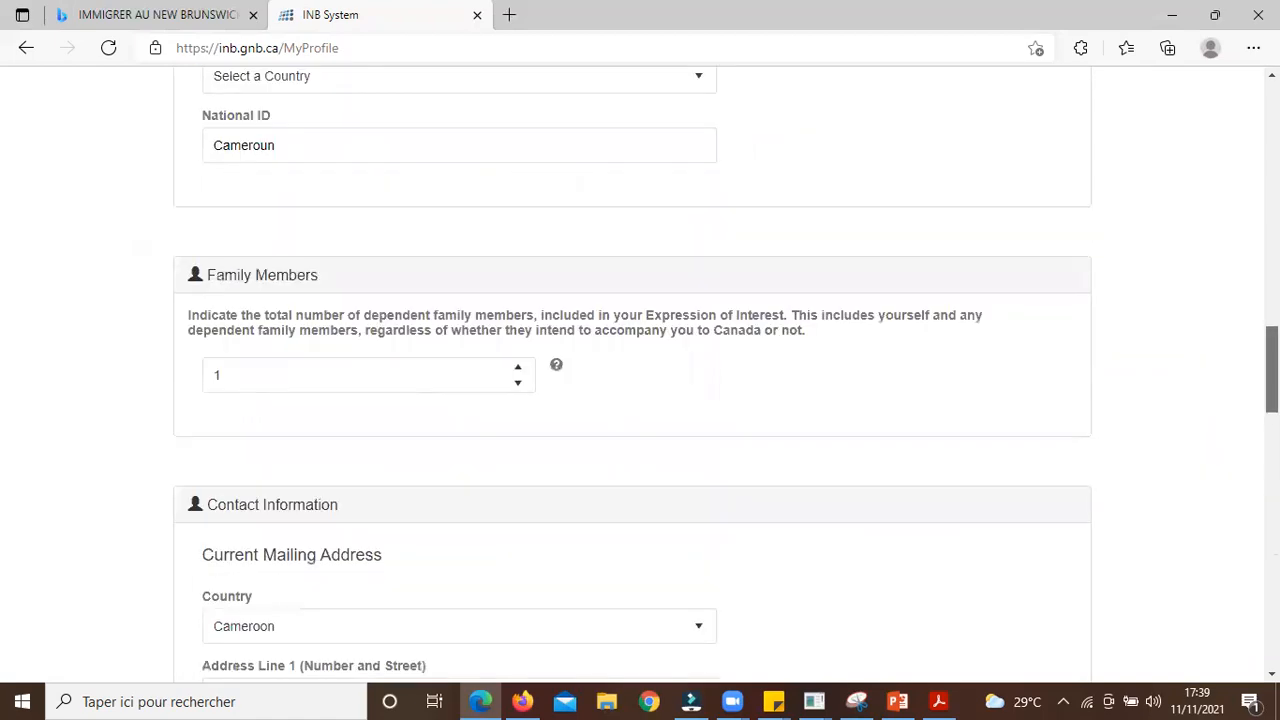
scroll(640, 370, "up", 3)
scroll(640, 370, "up", 2)
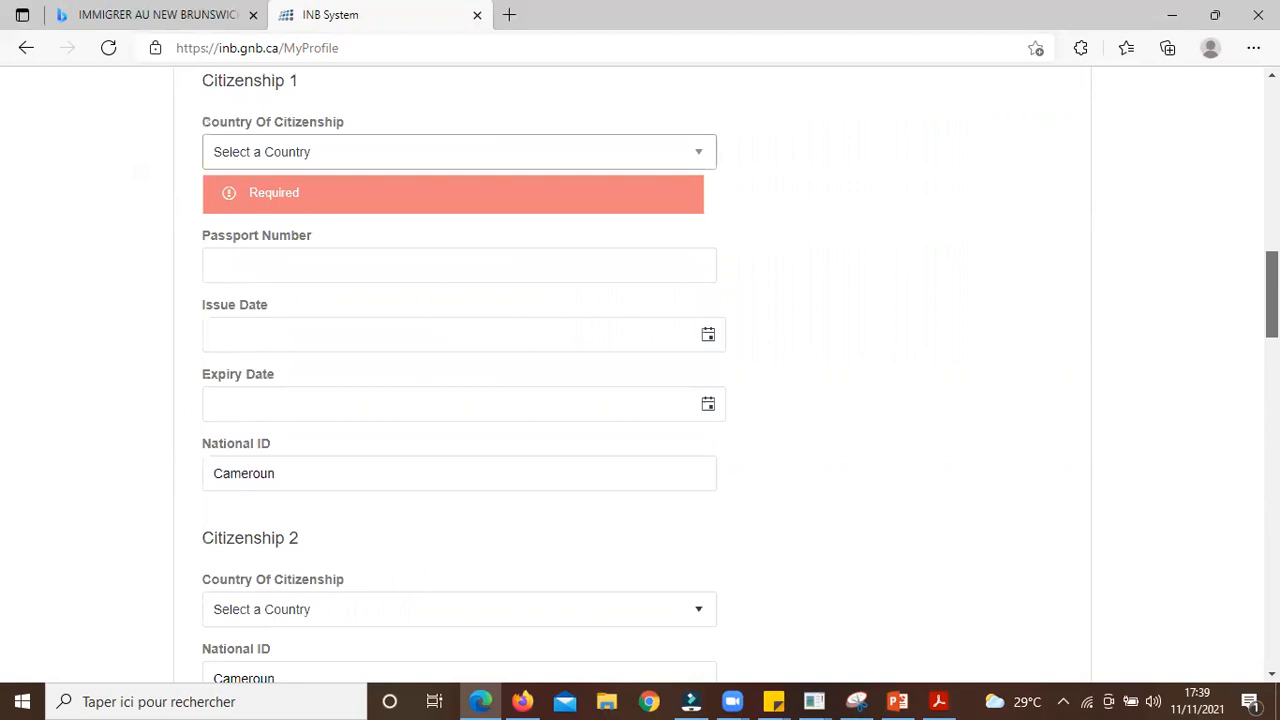
scroll(686, 318, "up", 1)
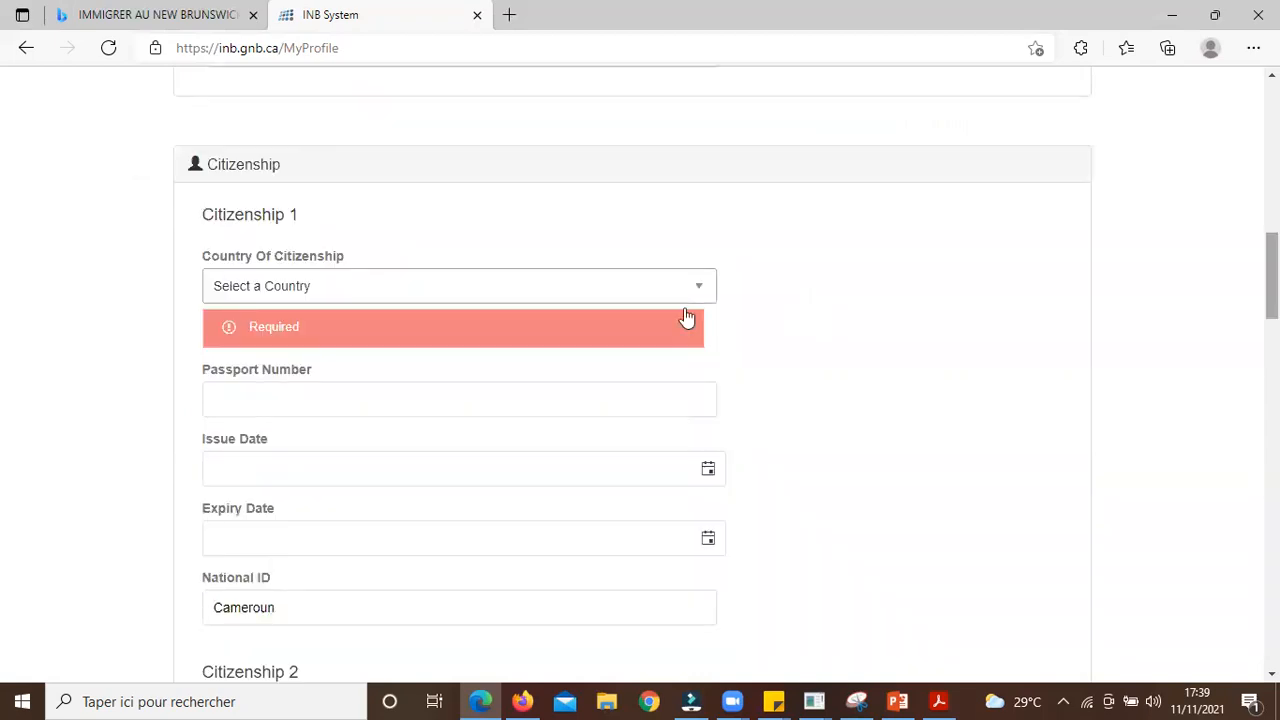
left_click(605, 290)
type("C")
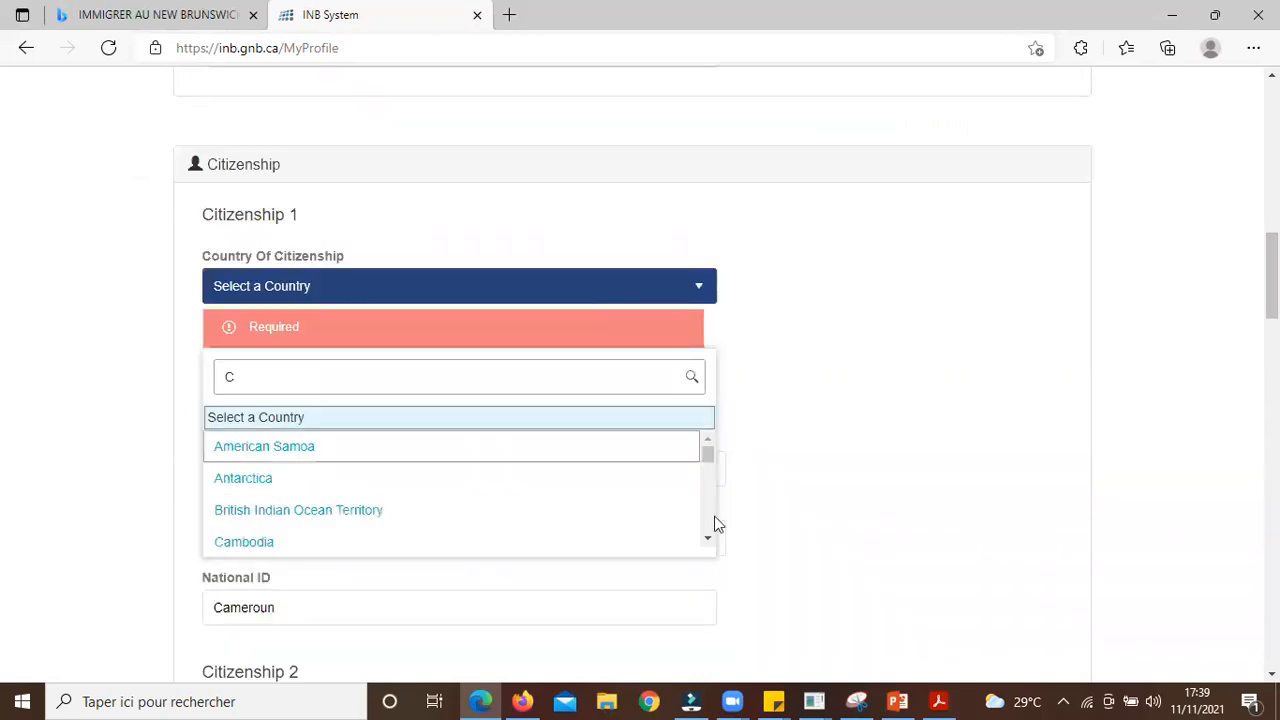
left_click(710, 541)
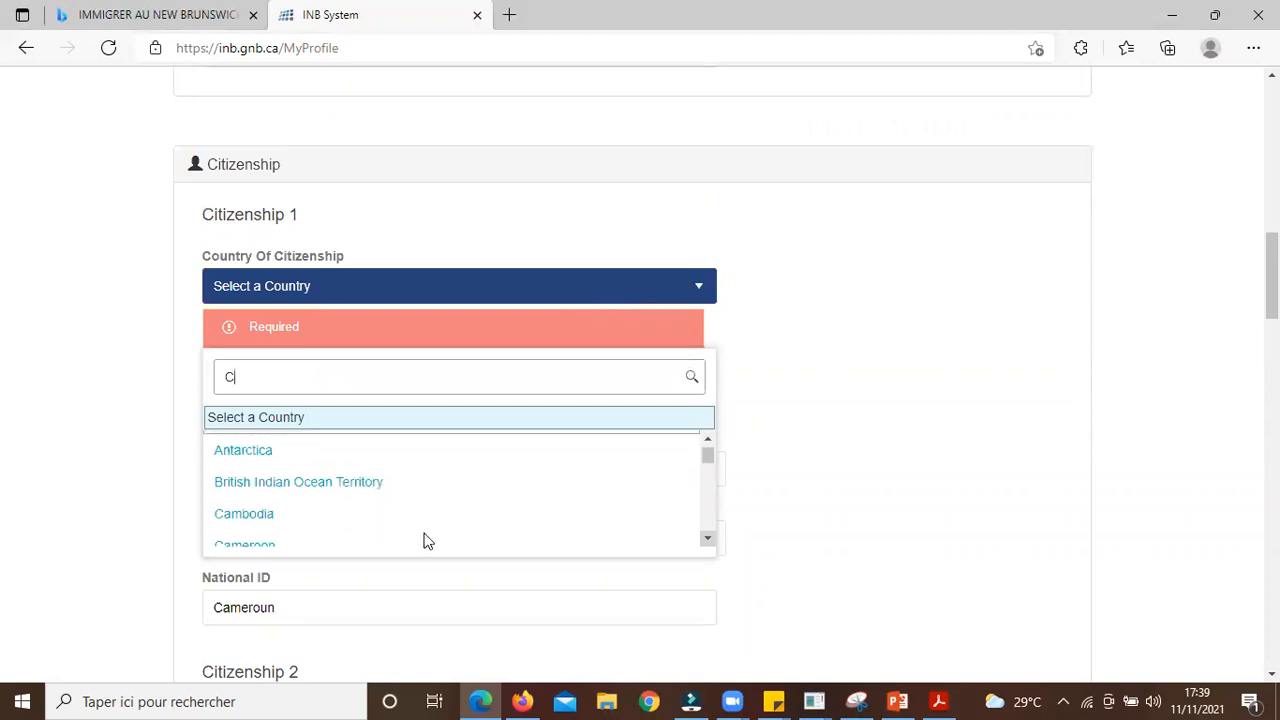
left_click(421, 534)
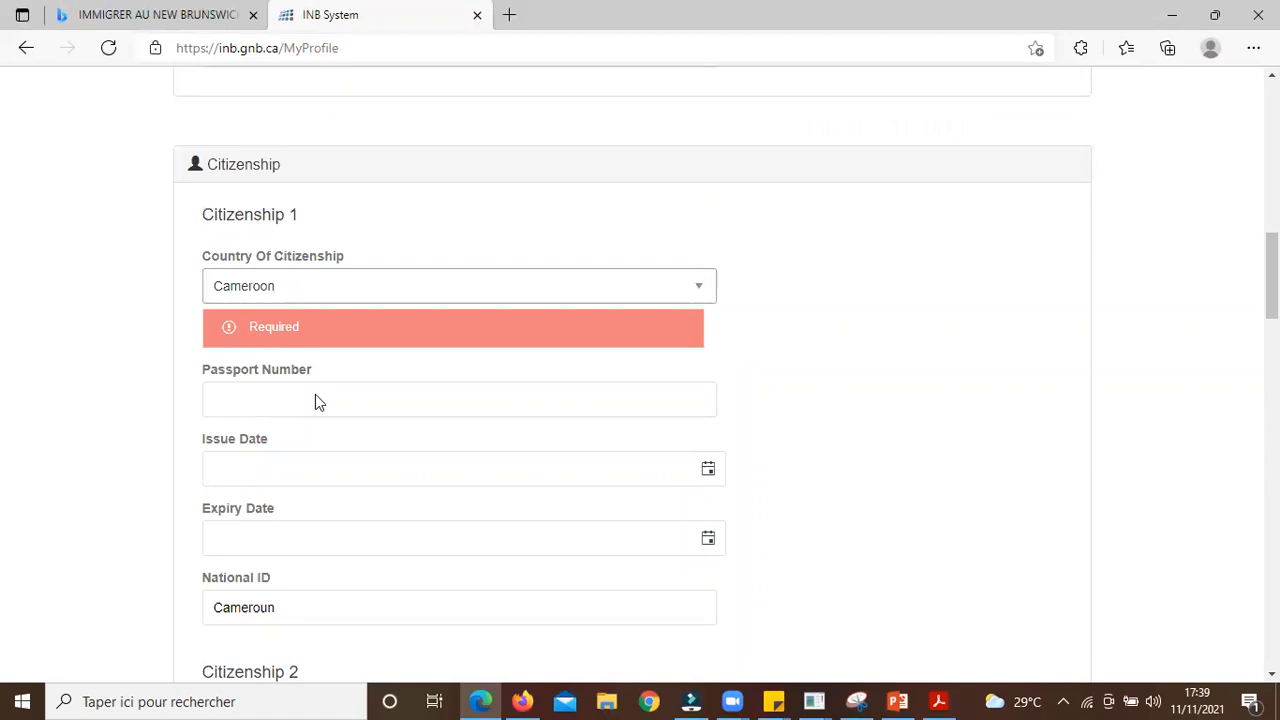
- Enter the passport number, issue date 2019-09-11 and expiry date 2024-09-11
left_click(315, 401)
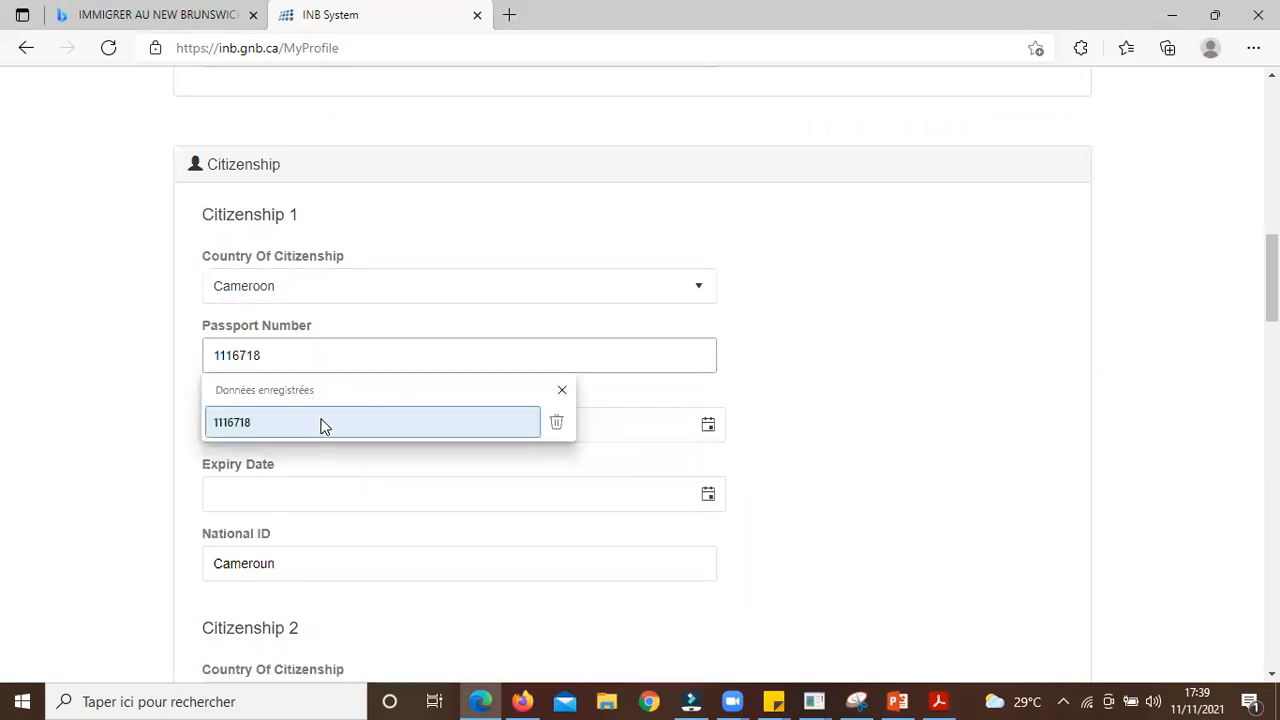
left_click(321, 423)
key("BackSpace")
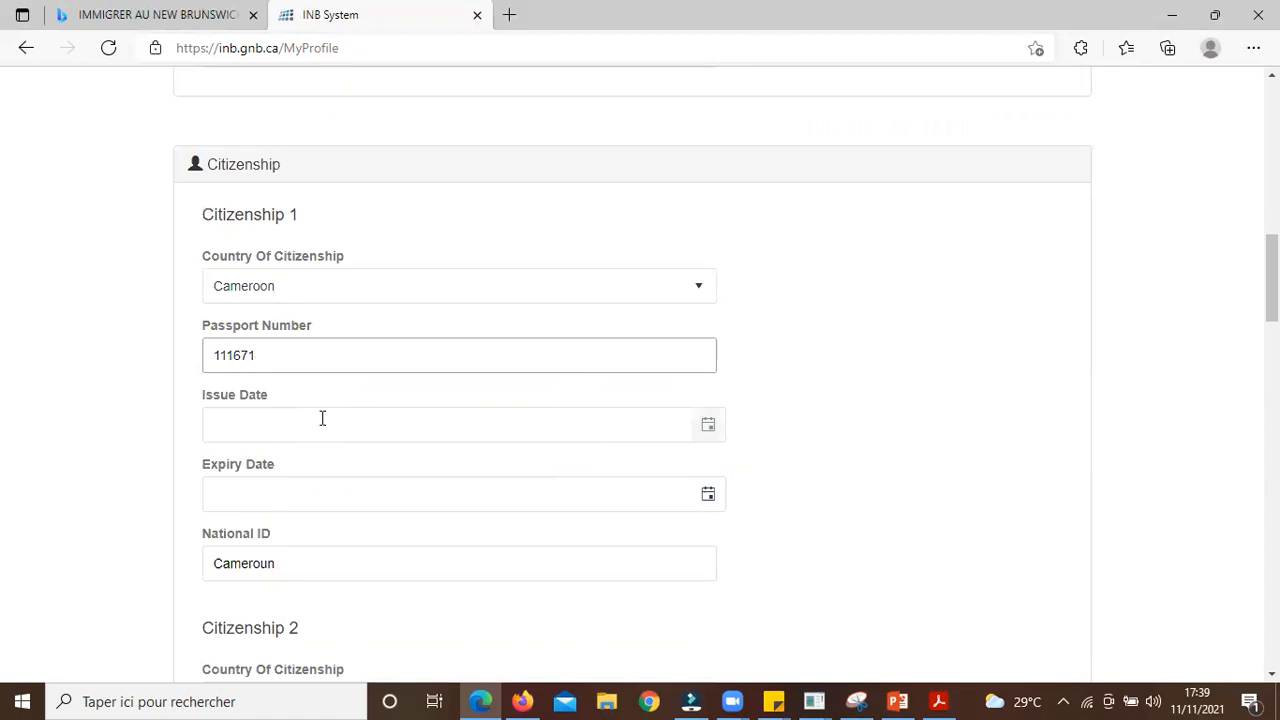
key("BackSpace")
key("BackSpace")
key("BackSpace")
key("BackSpace")
key("BackSpace")
key("BackSpace")
left_click(330, 425)
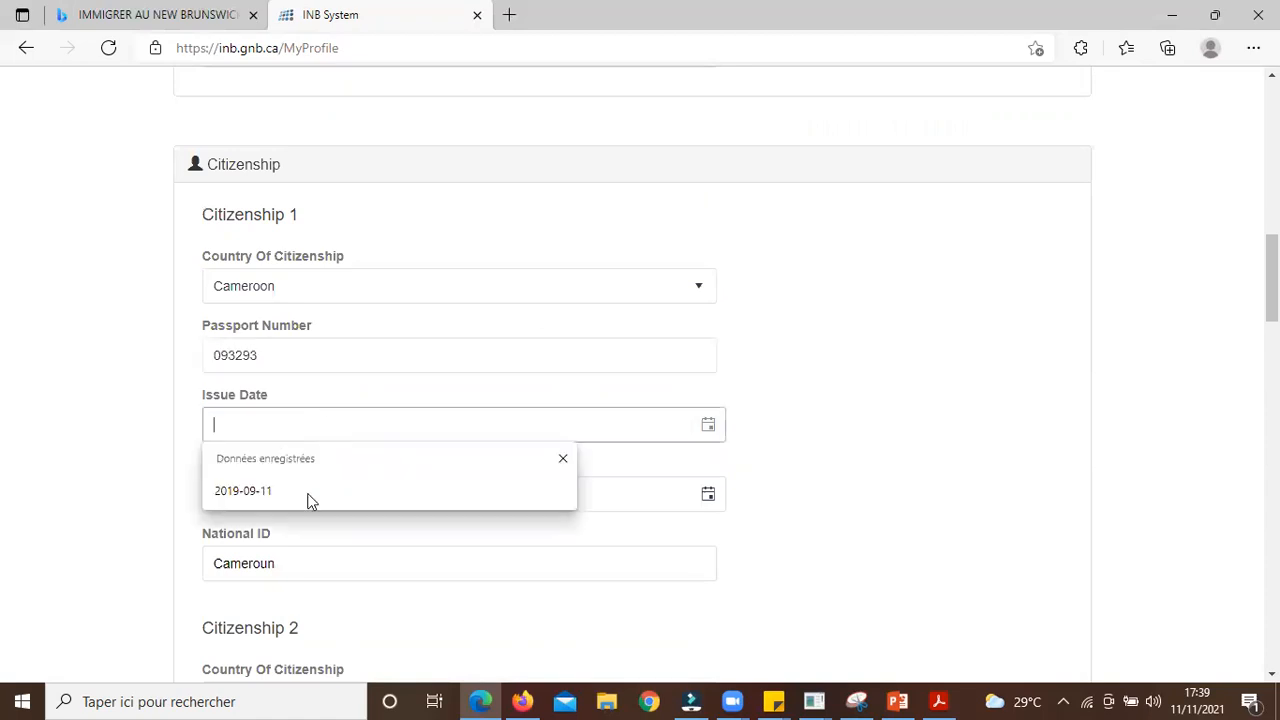
left_click(324, 489)
left_click(324, 490)
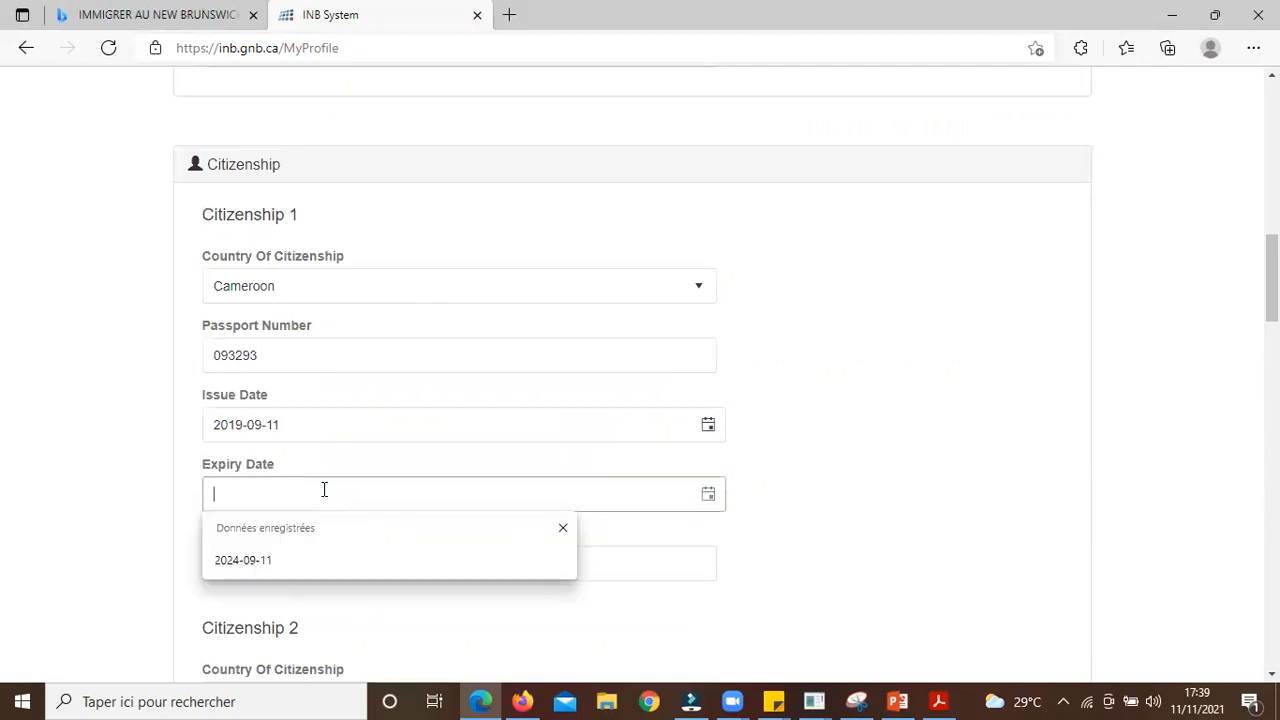
left_click(324, 560)
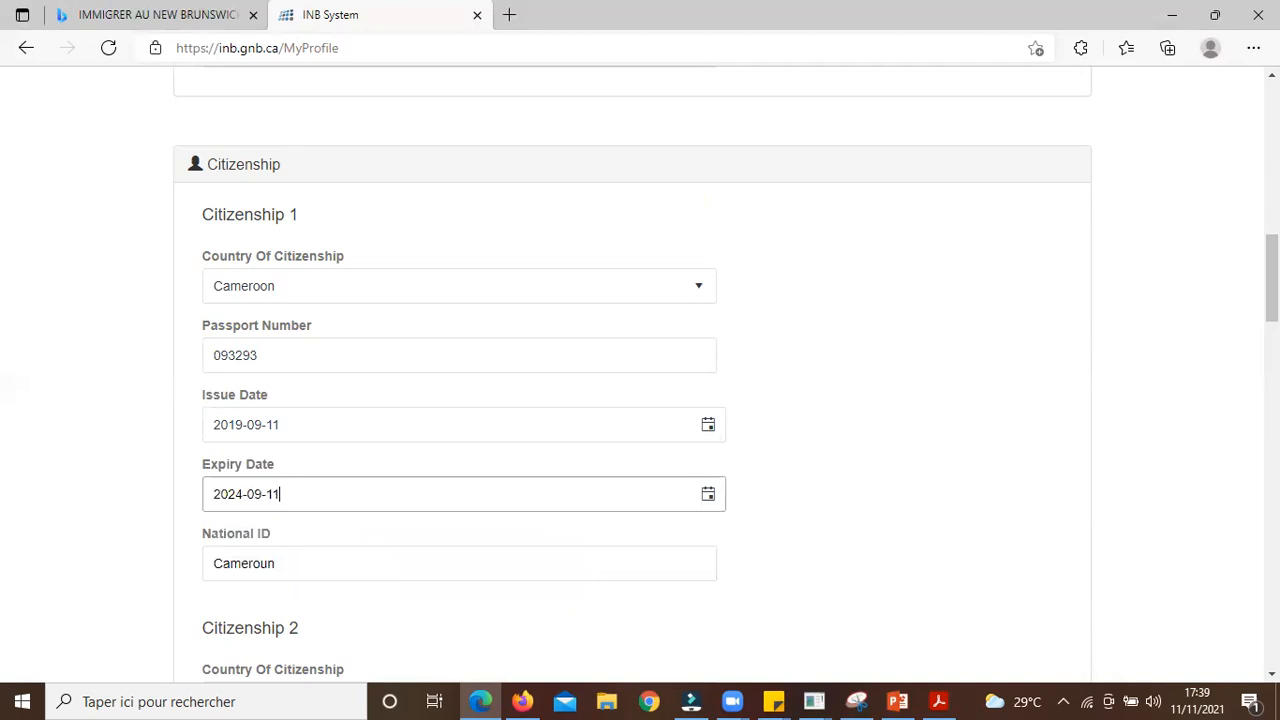
- Choose French as the Language Capability and save the profile
scroll(640, 400, "up", 5)
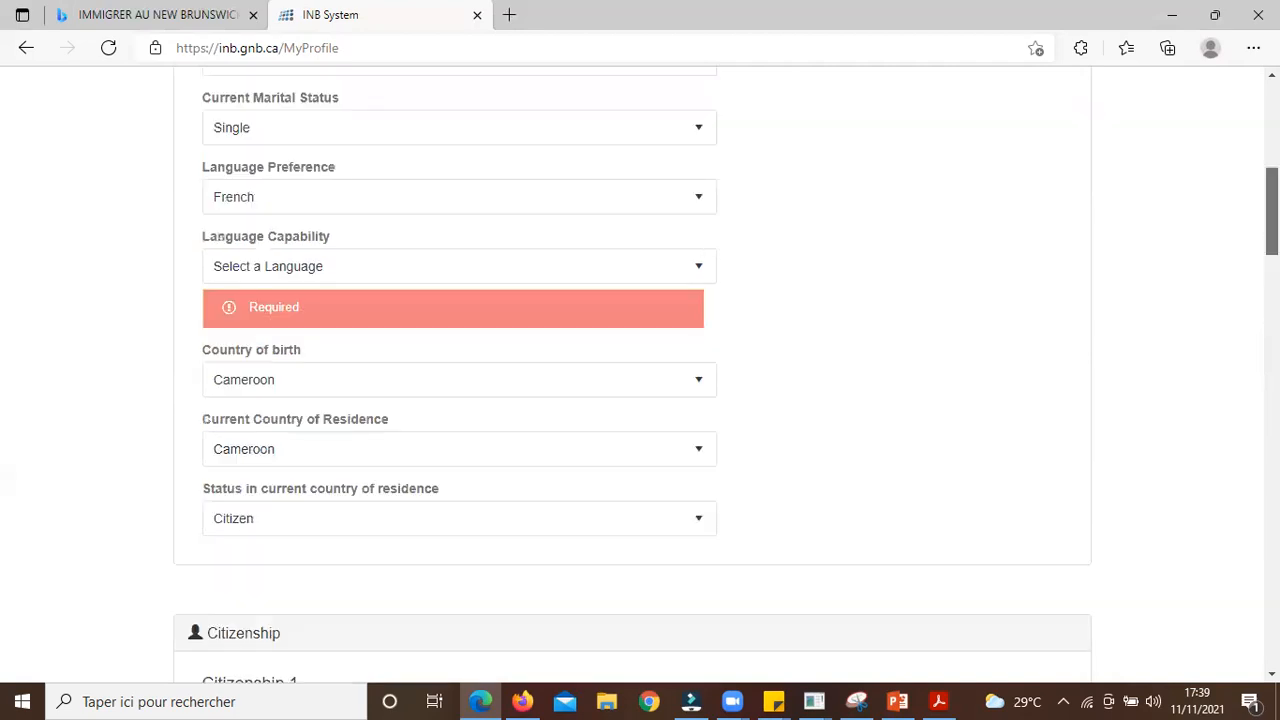
left_click(555, 270)
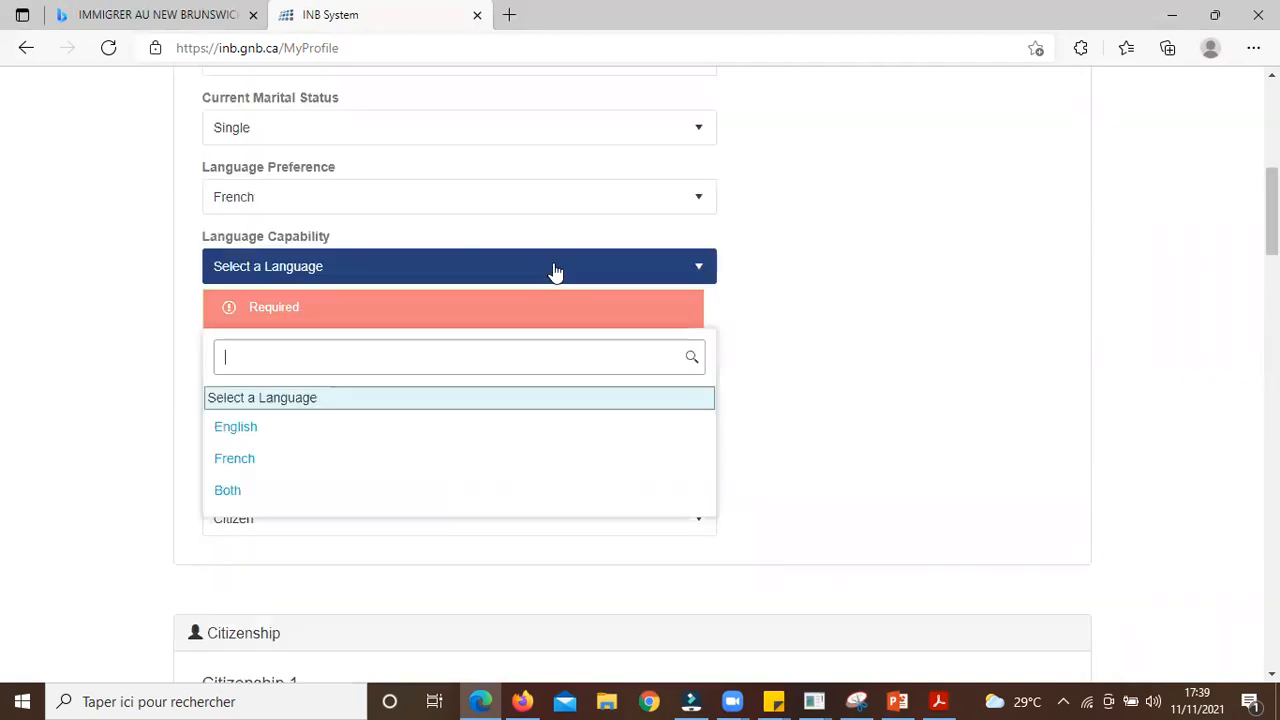
type("F")
left_click(491, 433)
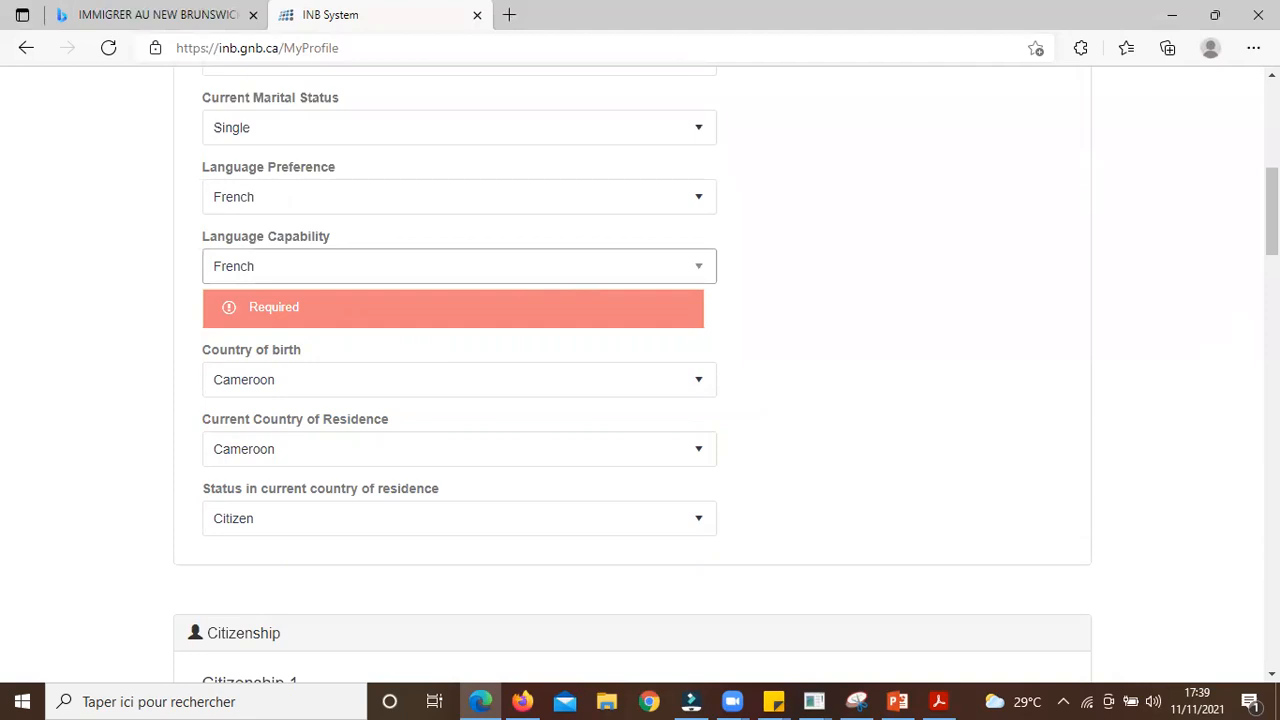
scroll(640, 370, "up", 2)
scroll(640, 370, "up", 3)
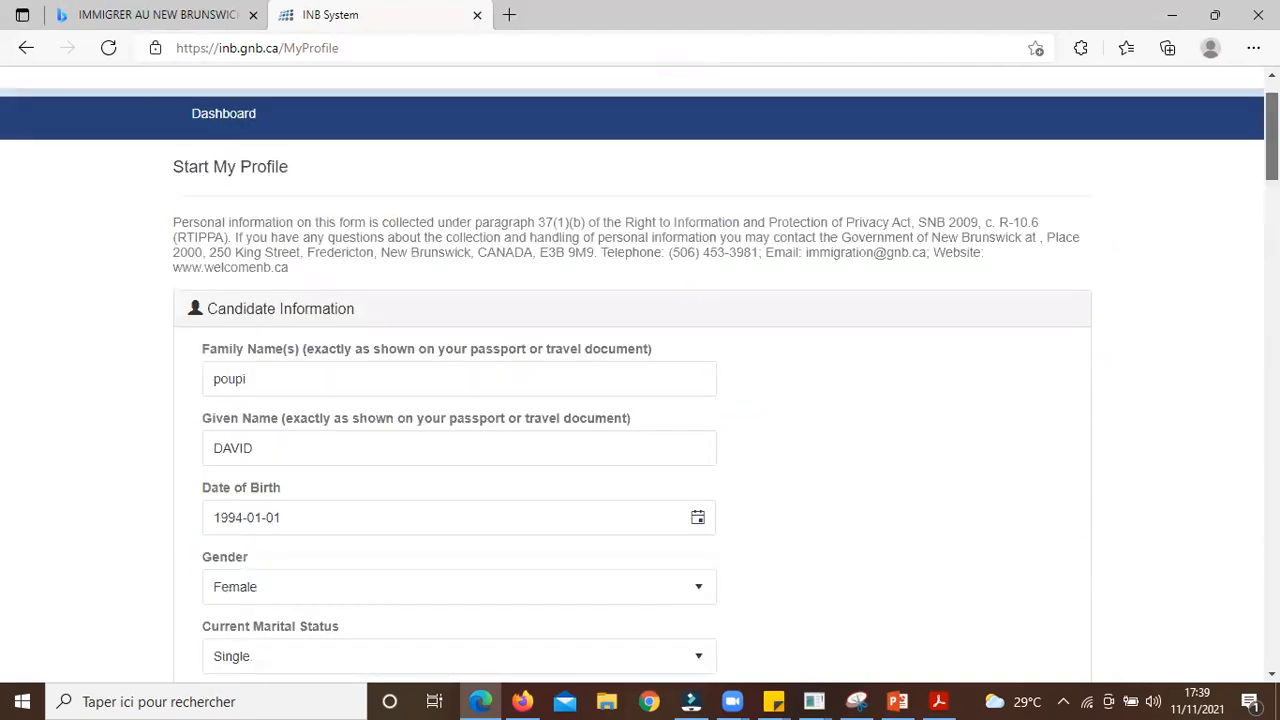
scroll(640, 370, "down", 10)
scroll(640, 370, "down", 2)
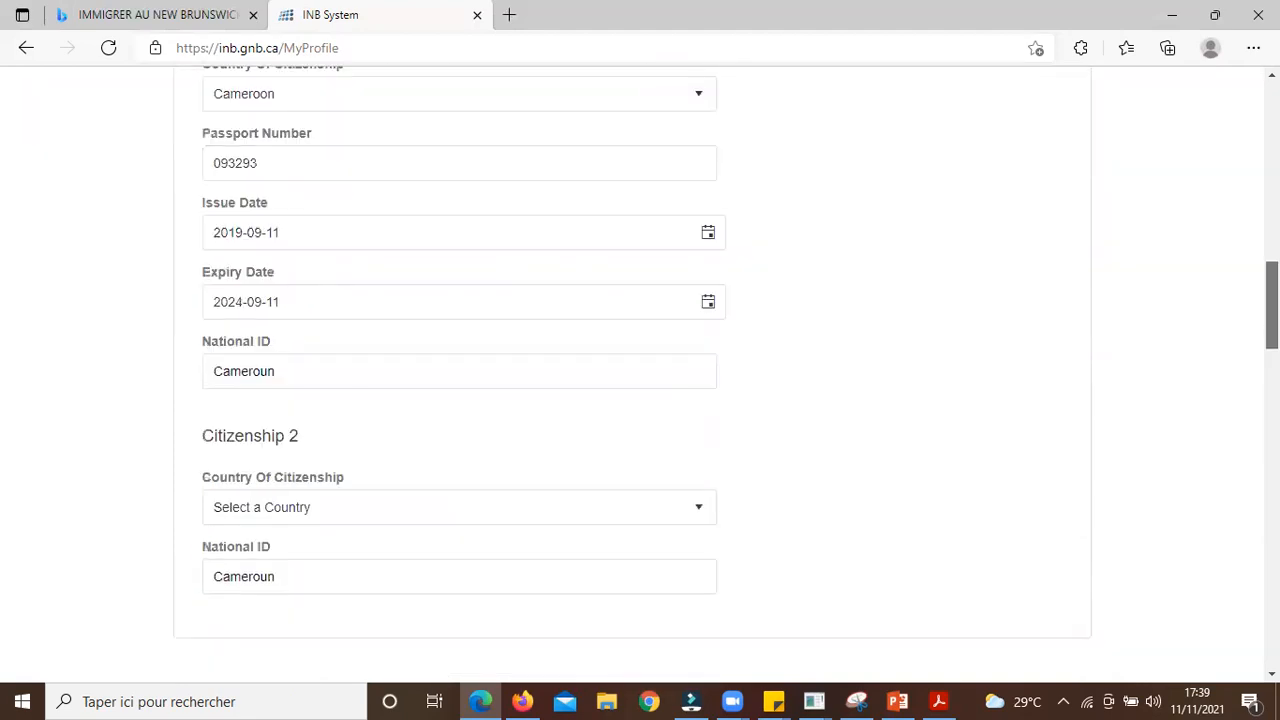
scroll(640, 370, "down", 4)
scroll(640, 370, "down", 7)
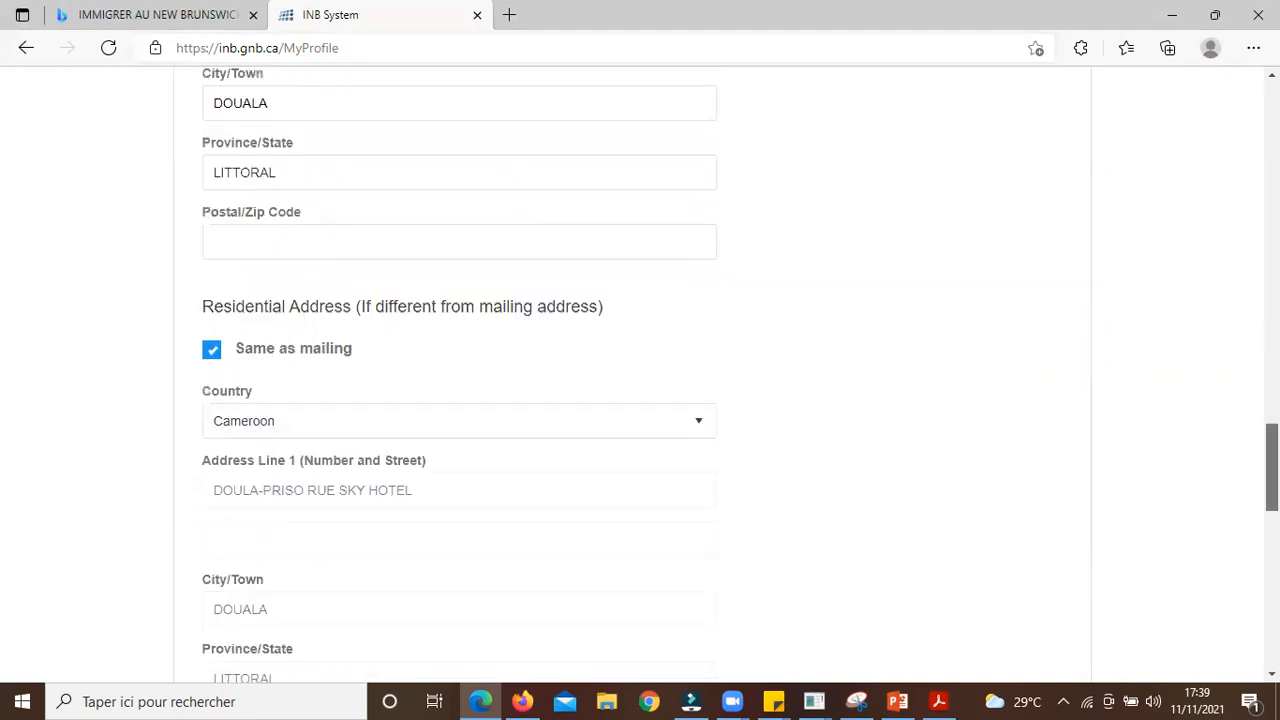
scroll(640, 370, "down", 4)
scroll(640, 370, "down", 5)
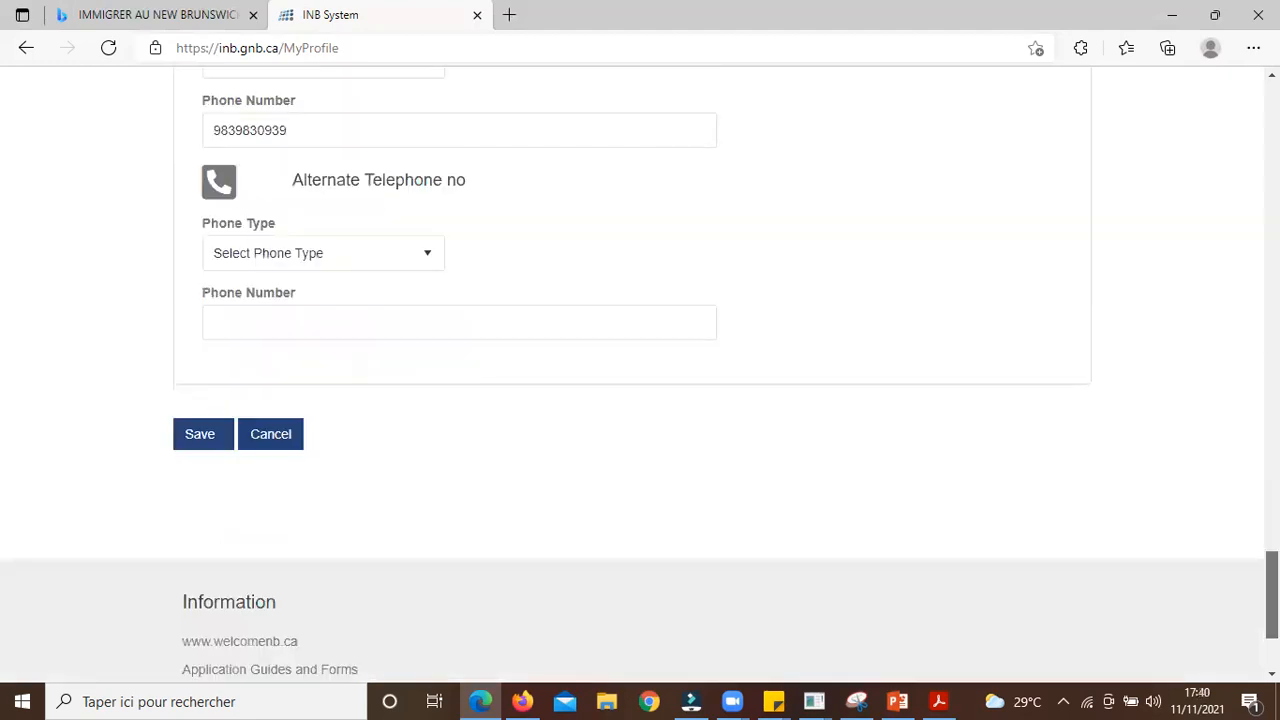
left_click(219, 428)
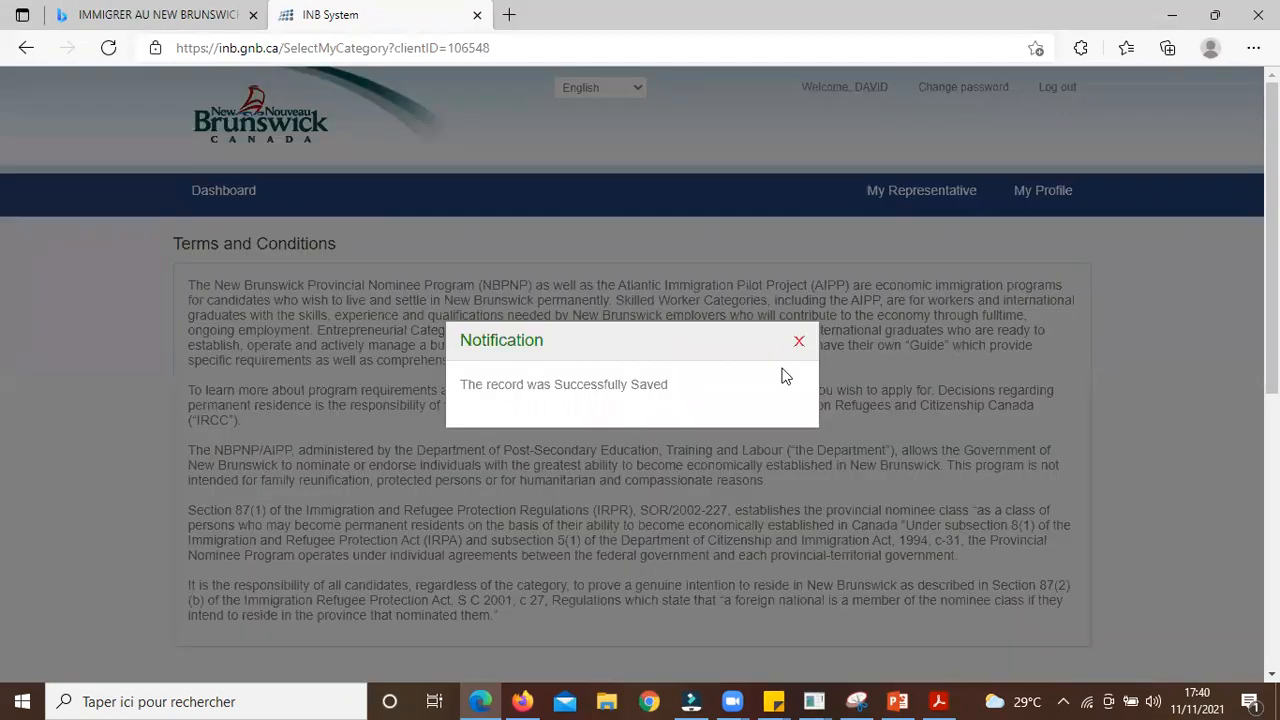
- Dismiss the saved notice, agree to the terms, and select 'I want to work in New Brunswick'
left_click(800, 343)
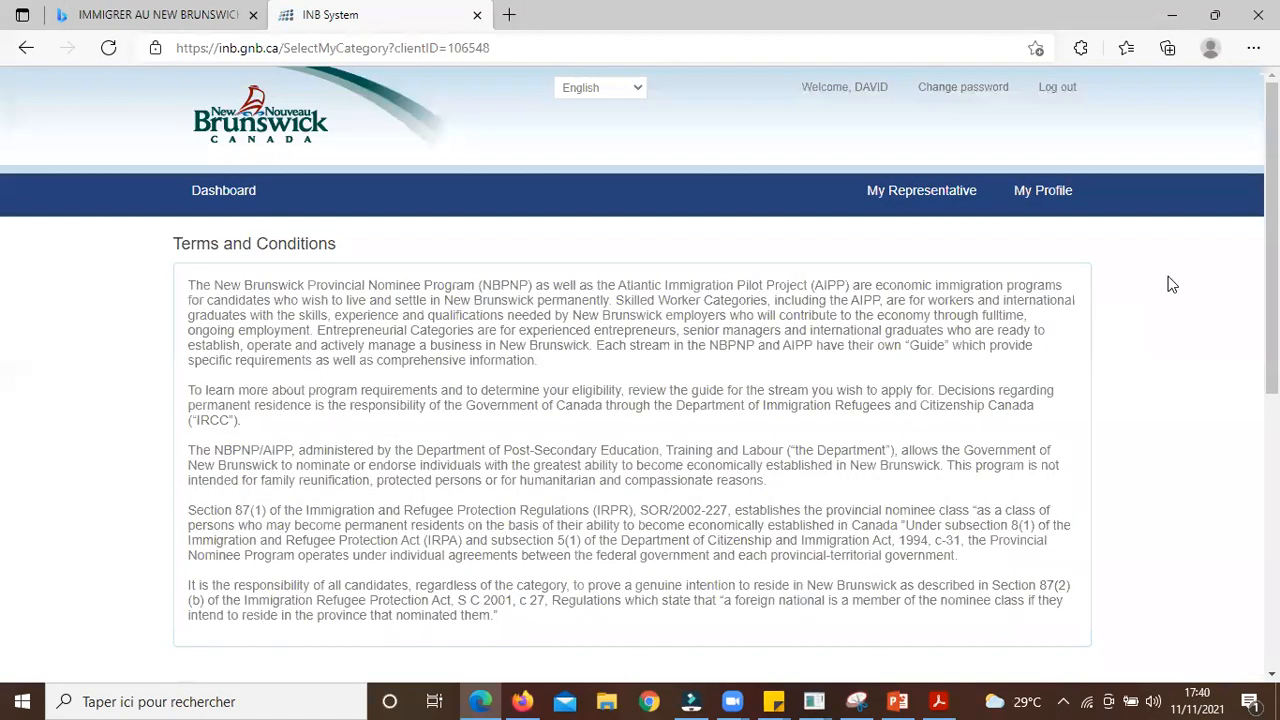
scroll(640, 400, "down", 4)
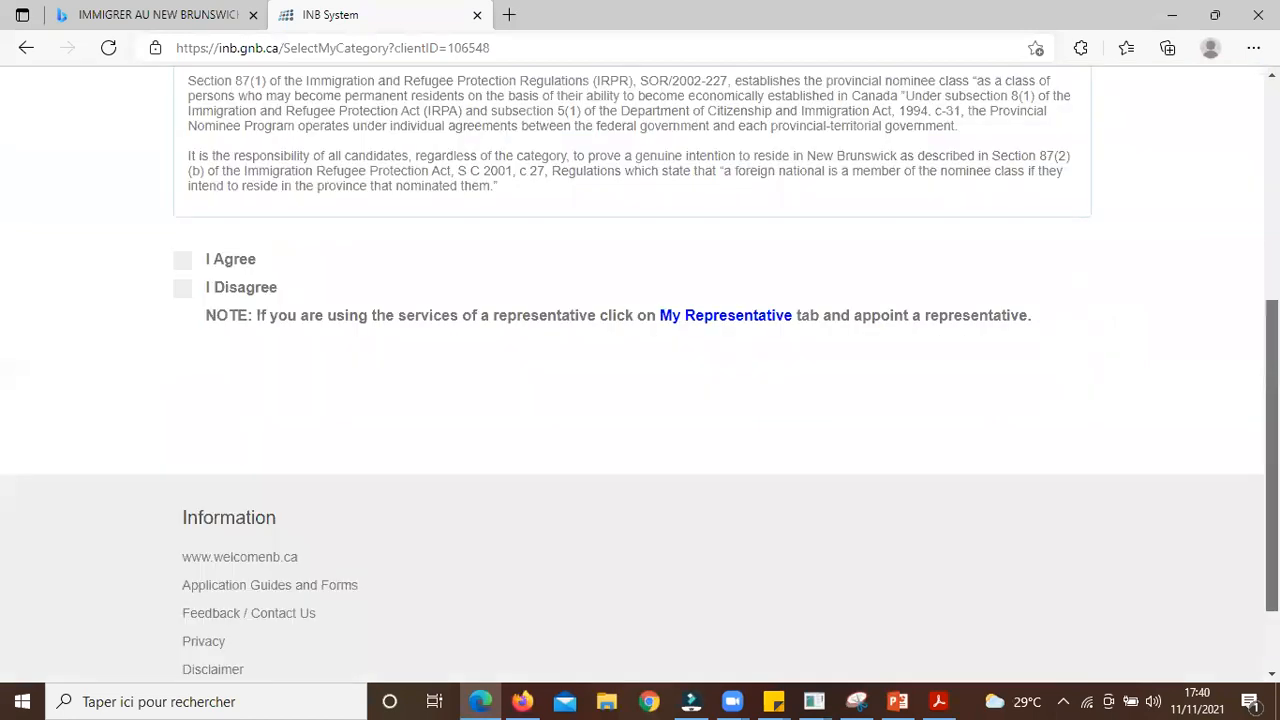
scroll(640, 371, "down", 1)
scroll(190, 540, "up", 3)
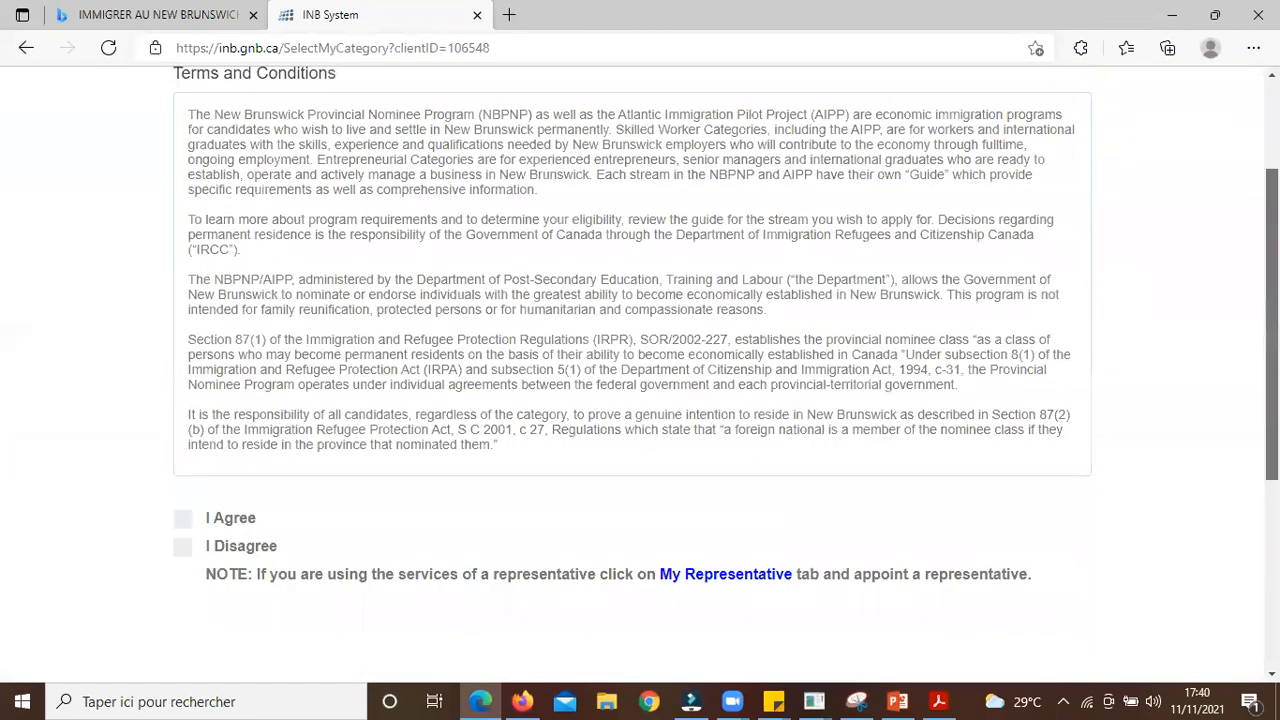
scroll(189, 537, "up", 1)
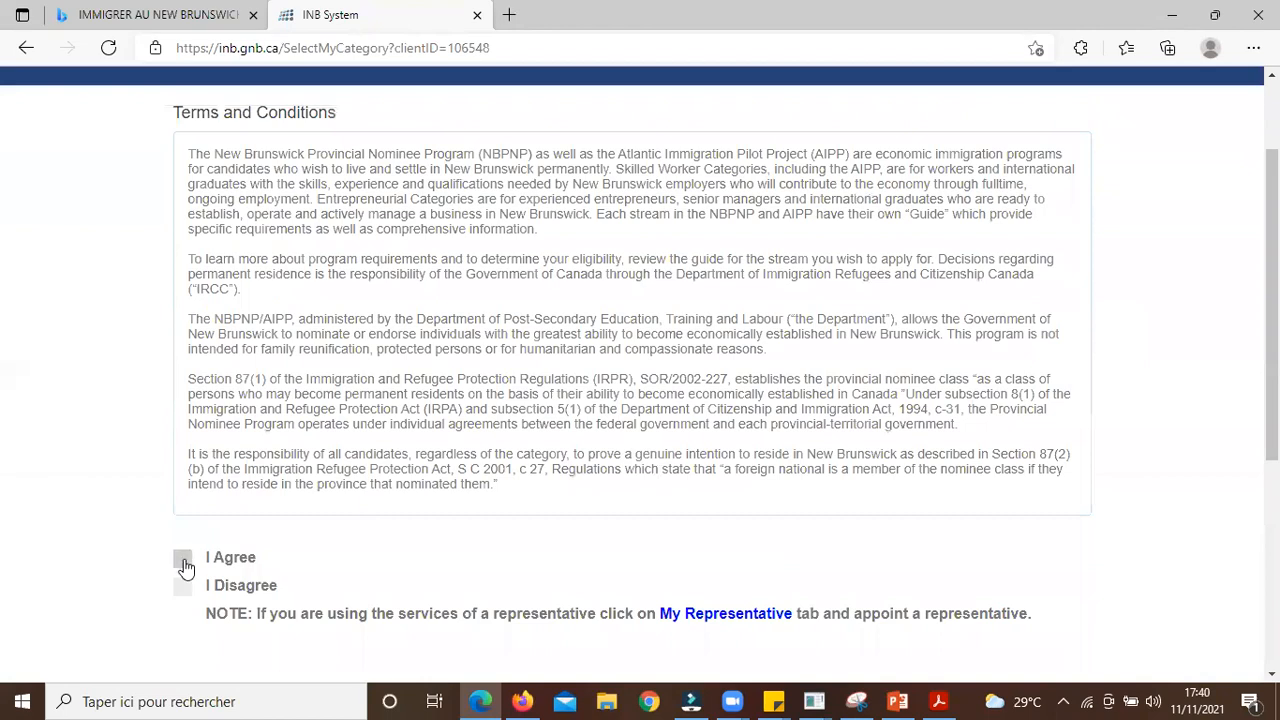
left_click(183, 560)
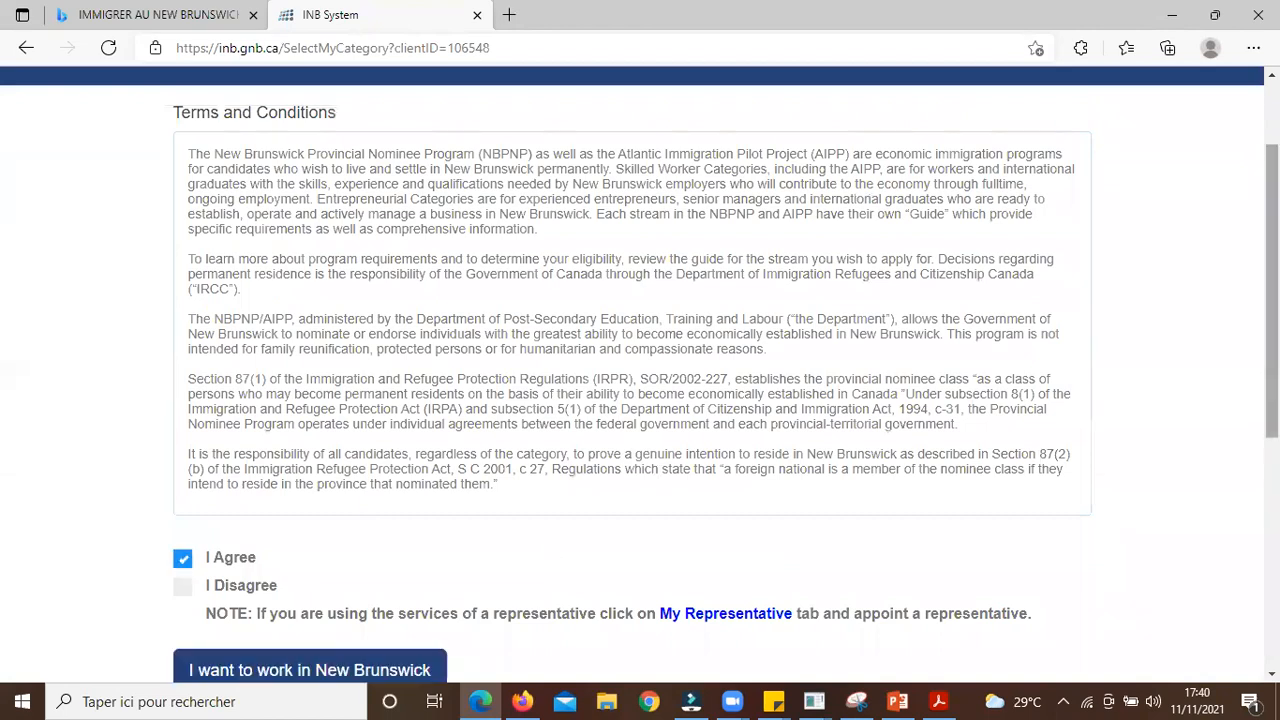
scroll(1108, 384, "down", 2)
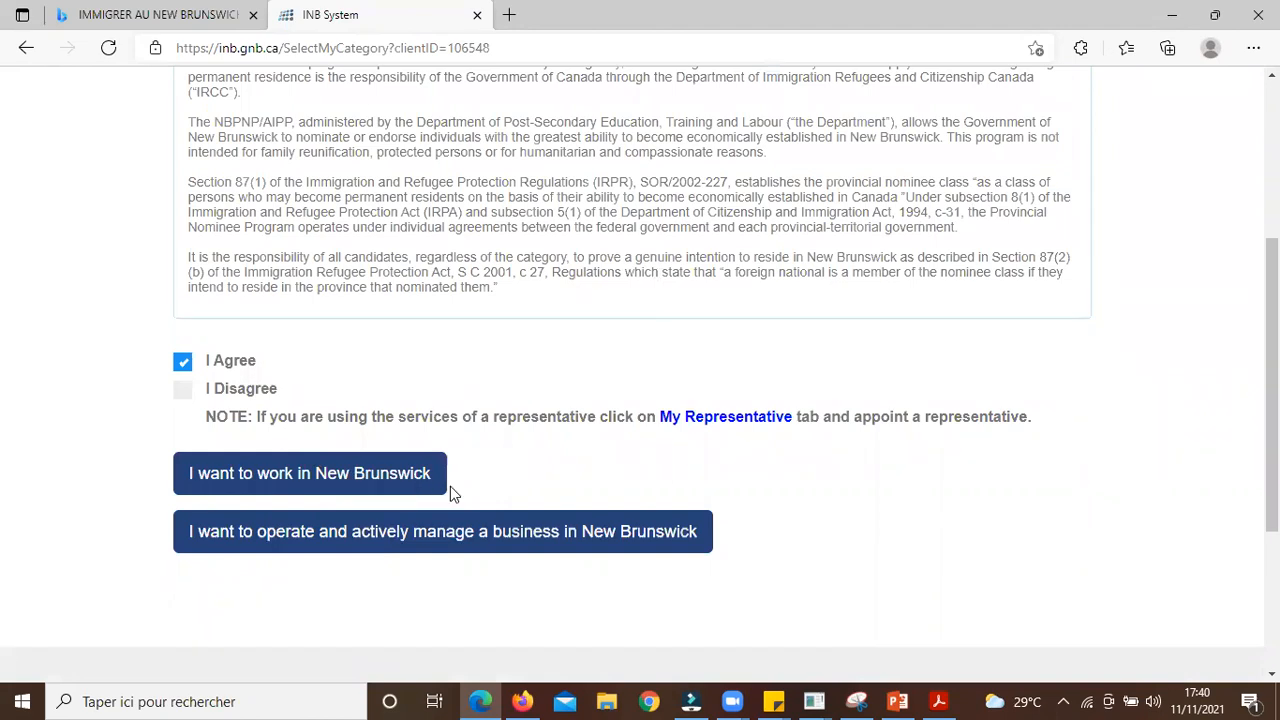
left_click(335, 478)
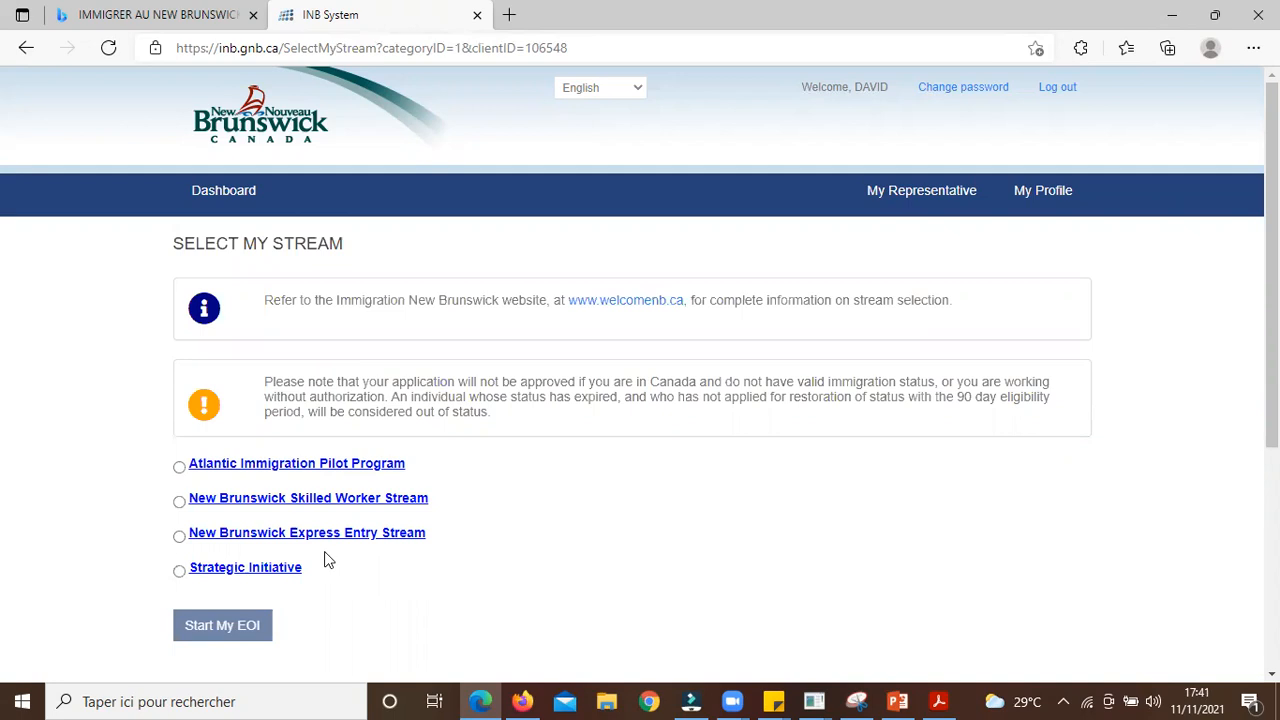
- Select the New Brunswick Express Entry Stream and start a new EOI for it
left_click(179, 537)
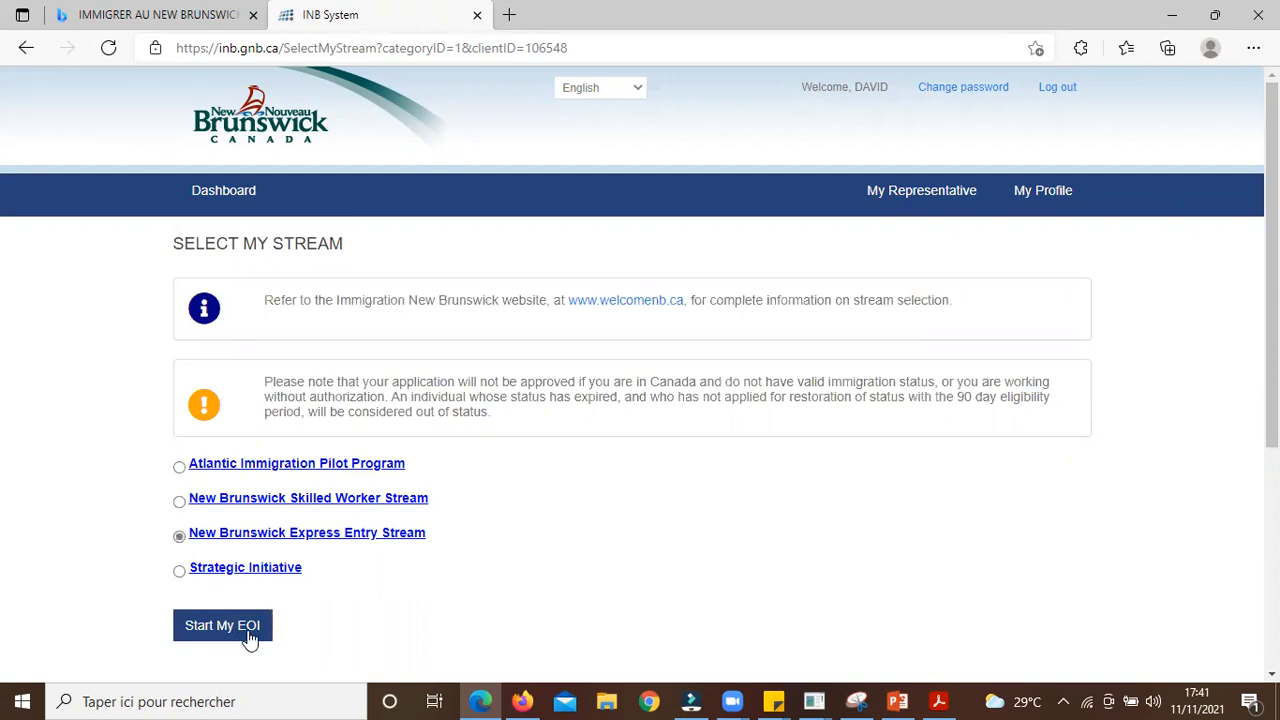
left_click(249, 638)
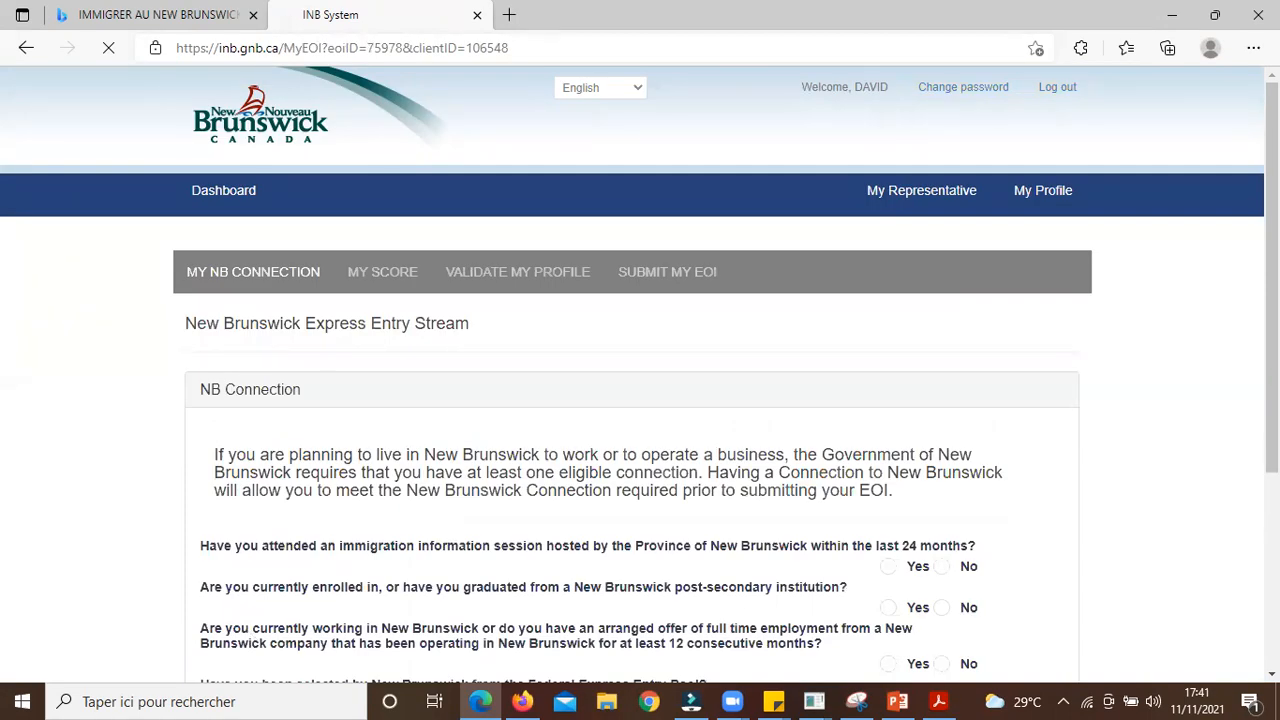
- Answer Yes to having attended a New Brunswick immigration information session
scroll(1078, 406, "down", 1)
scroll(1078, 406, "down", 1)
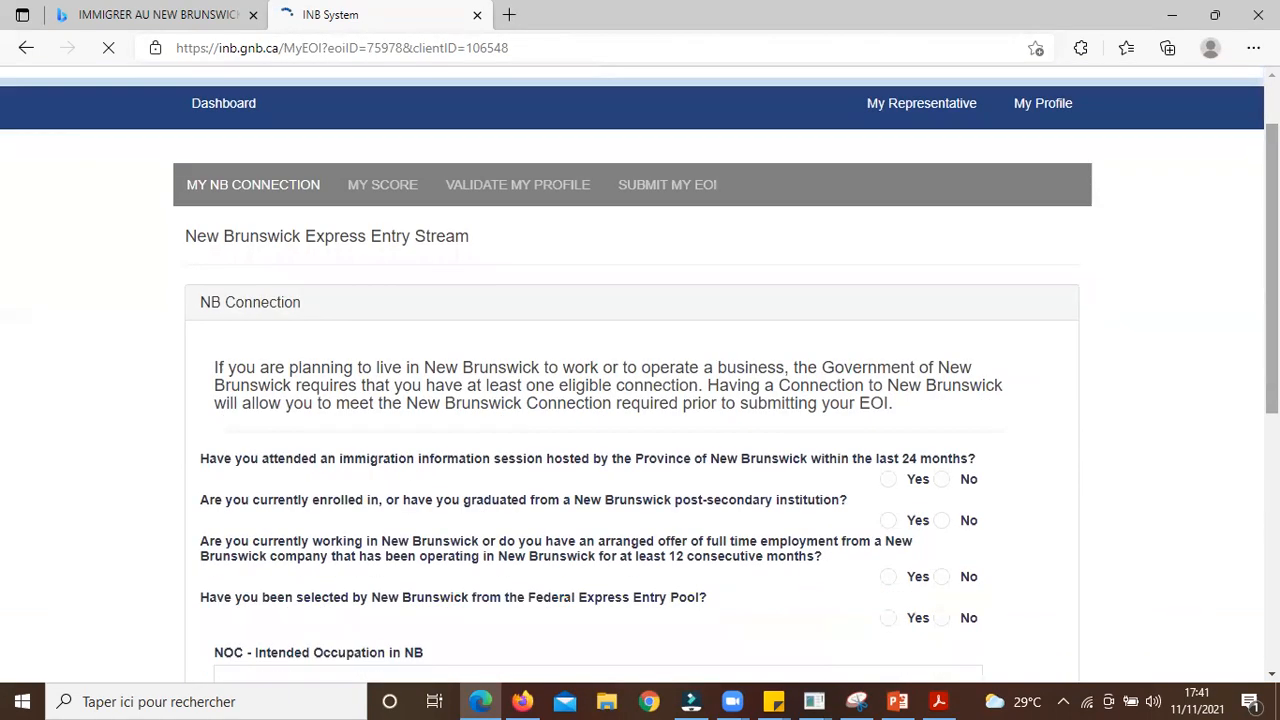
scroll(640, 400, "down", 1)
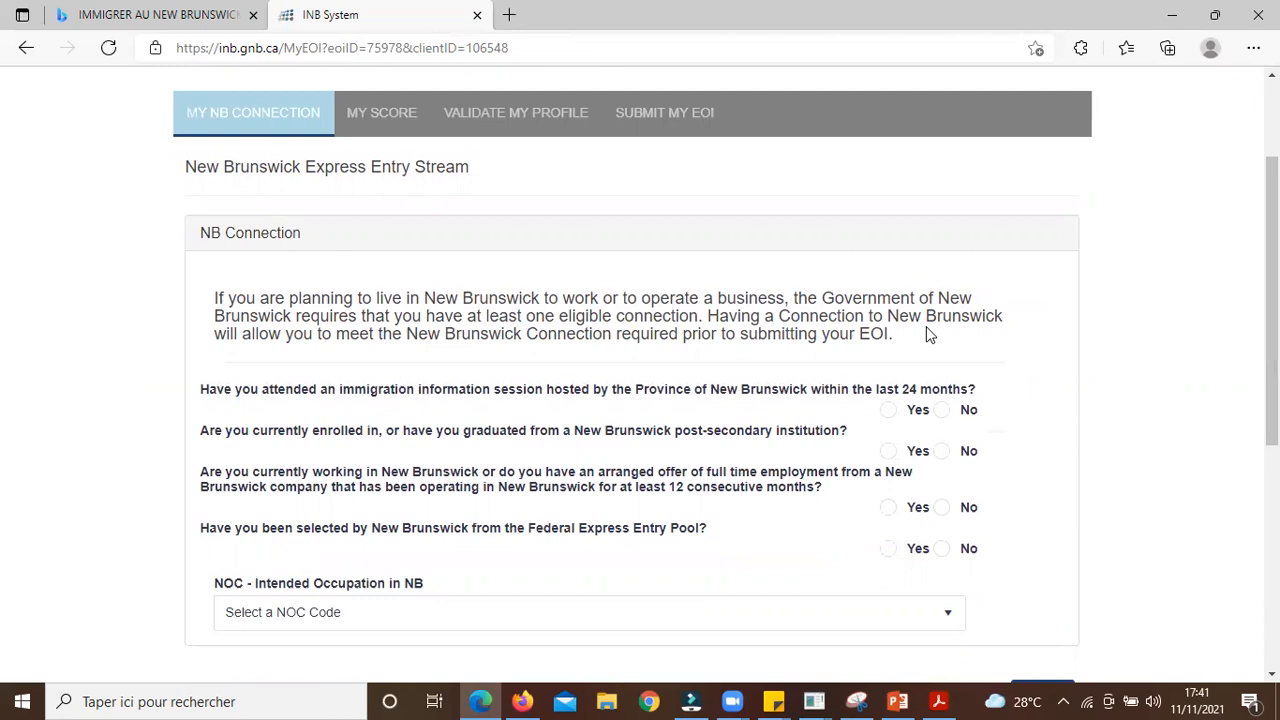
left_click(889, 411)
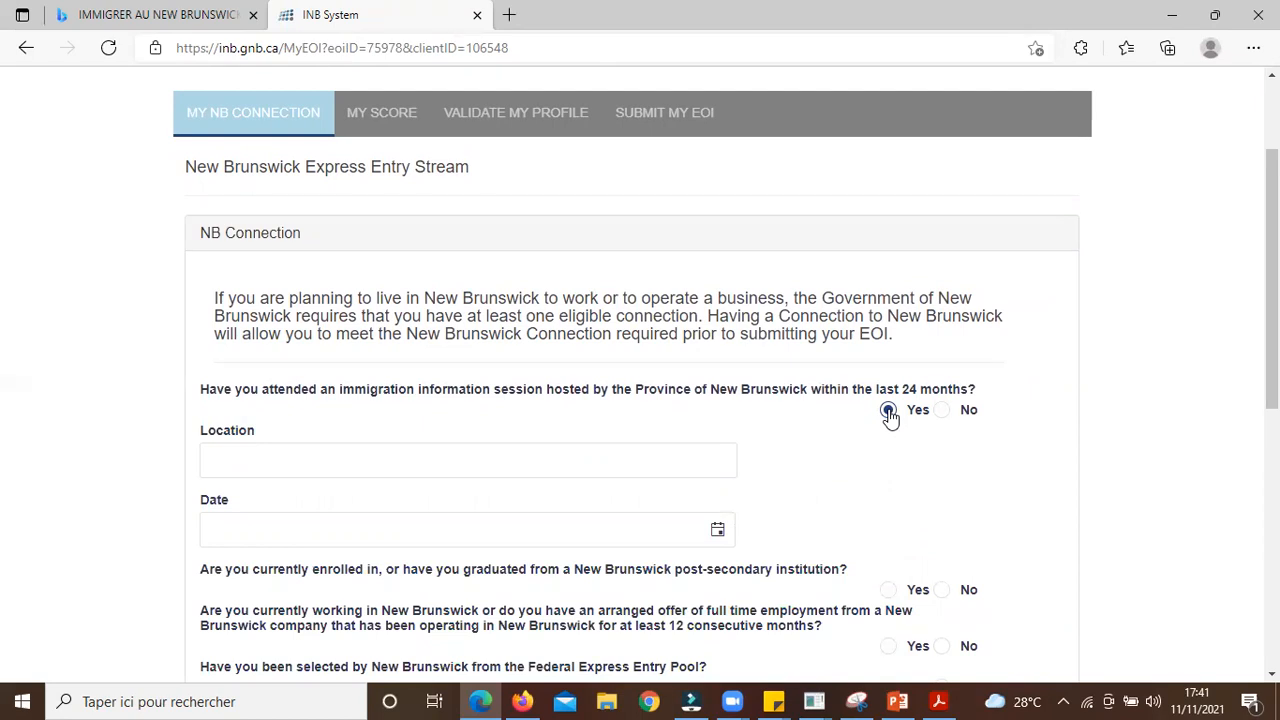
- Enter the session location as EN LIGNE and the session date as 2021-02-11
left_click(386, 466)
type("EN LIGNE")
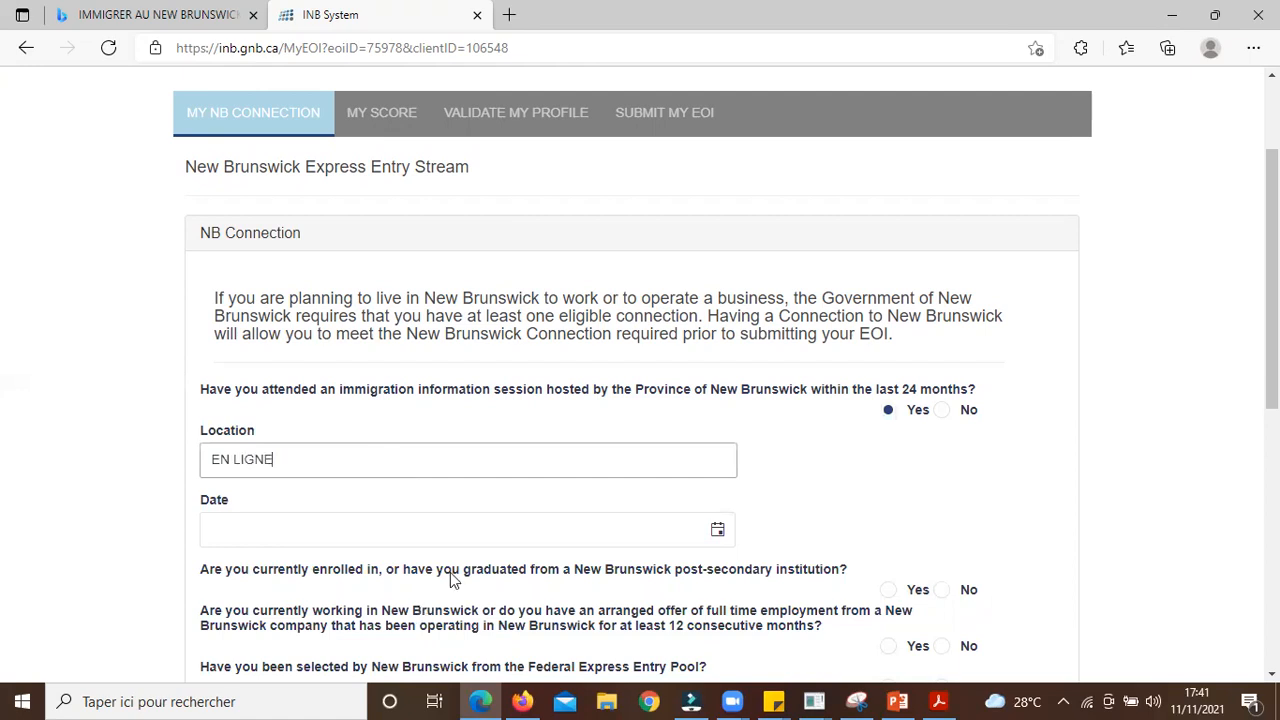
left_click(513, 525)
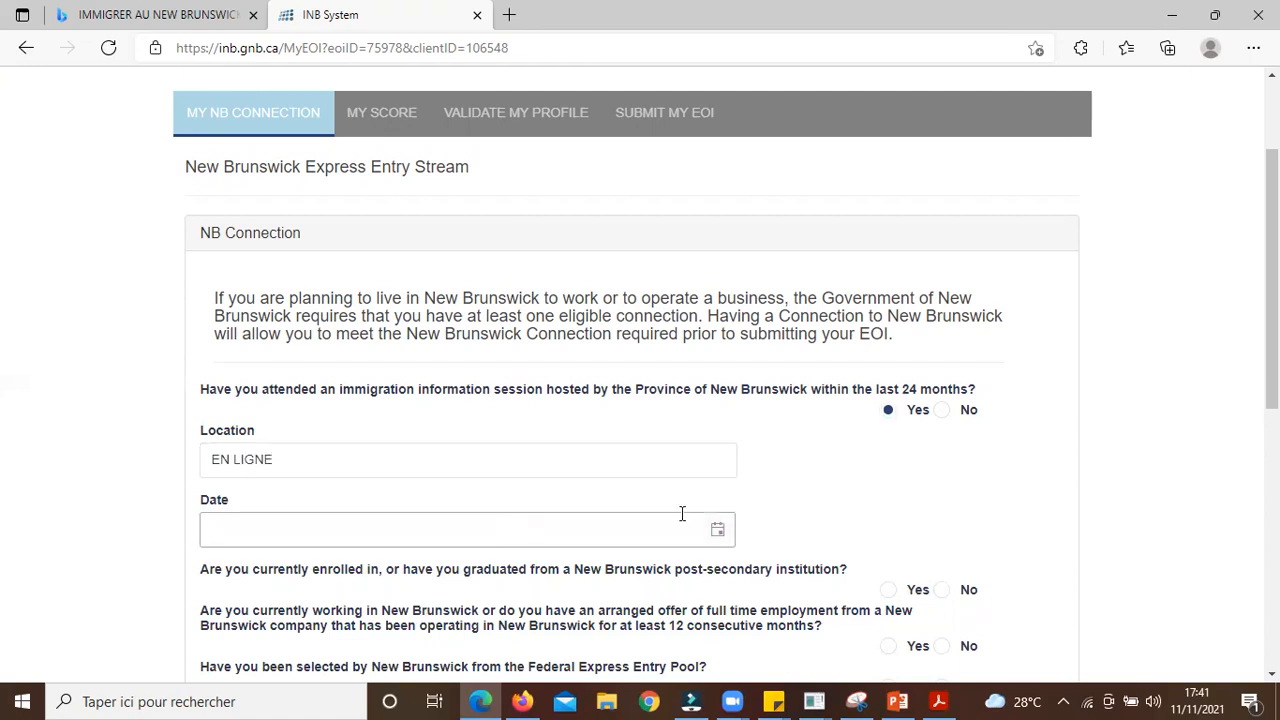
left_click(718, 531)
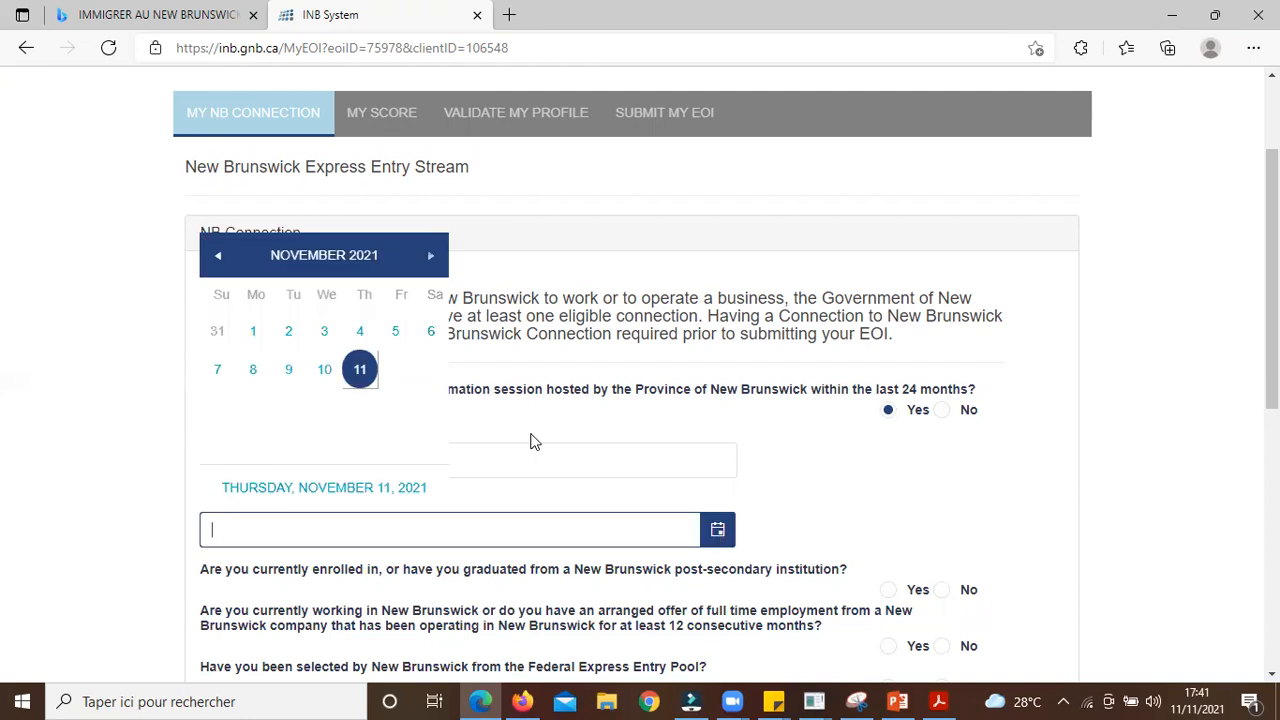
left_click(336, 258)
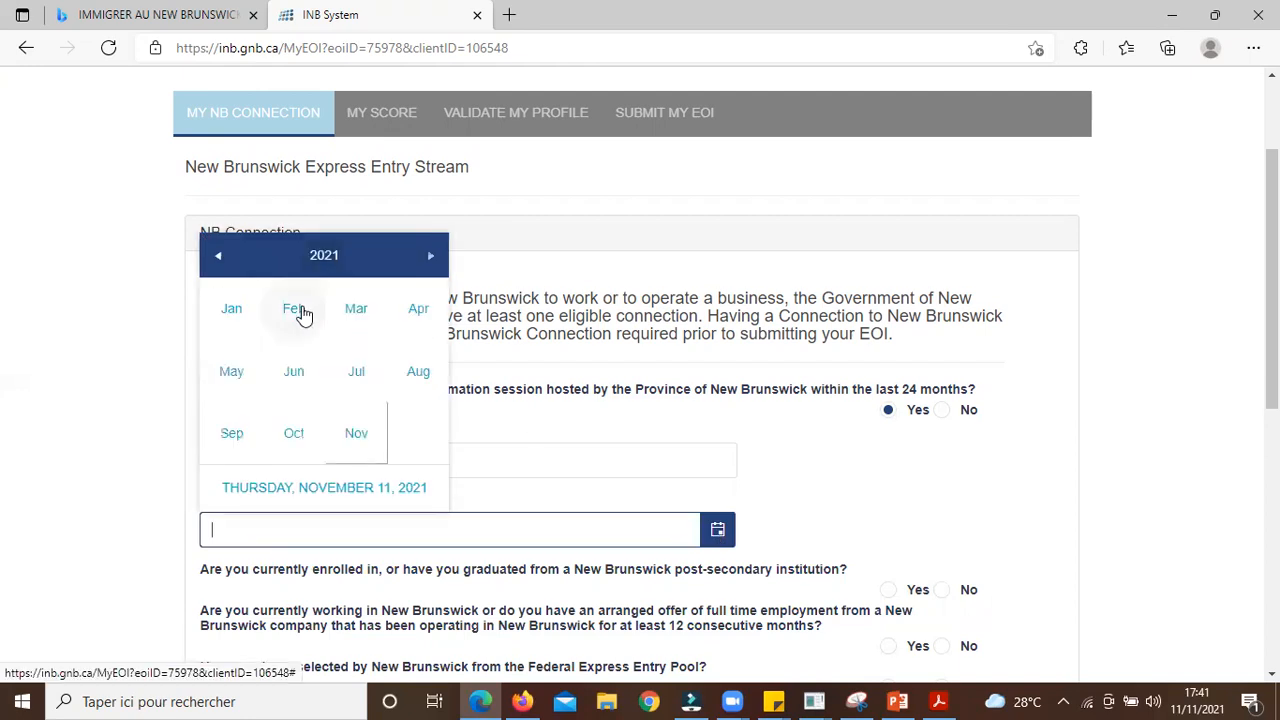
left_click(295, 310)
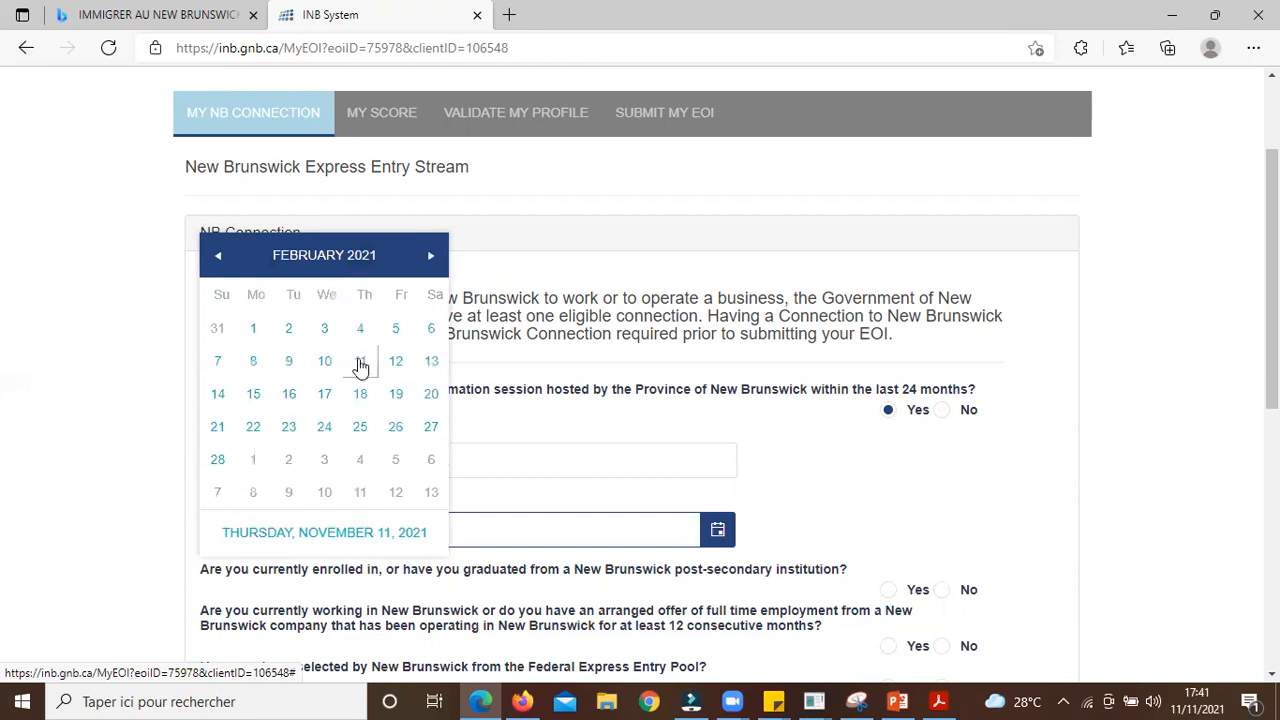
left_click(360, 364)
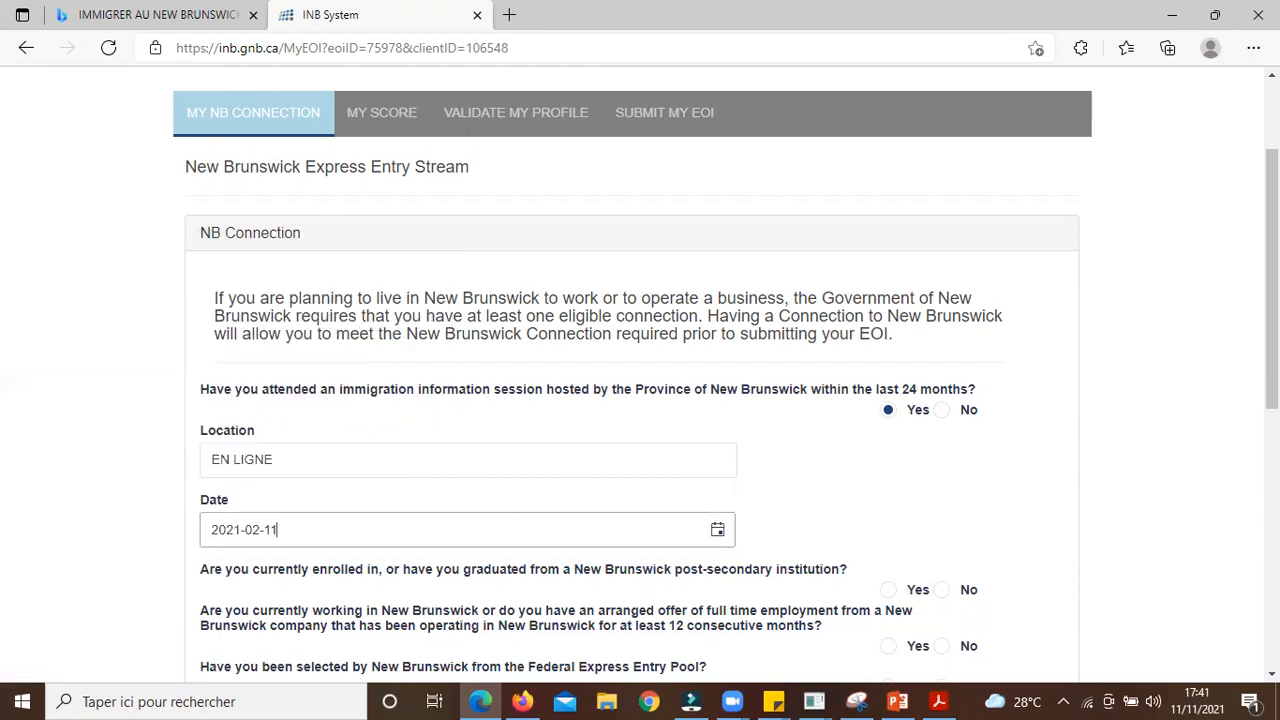
scroll(640, 370, "down", 2)
scroll(640, 375, "down", 1)
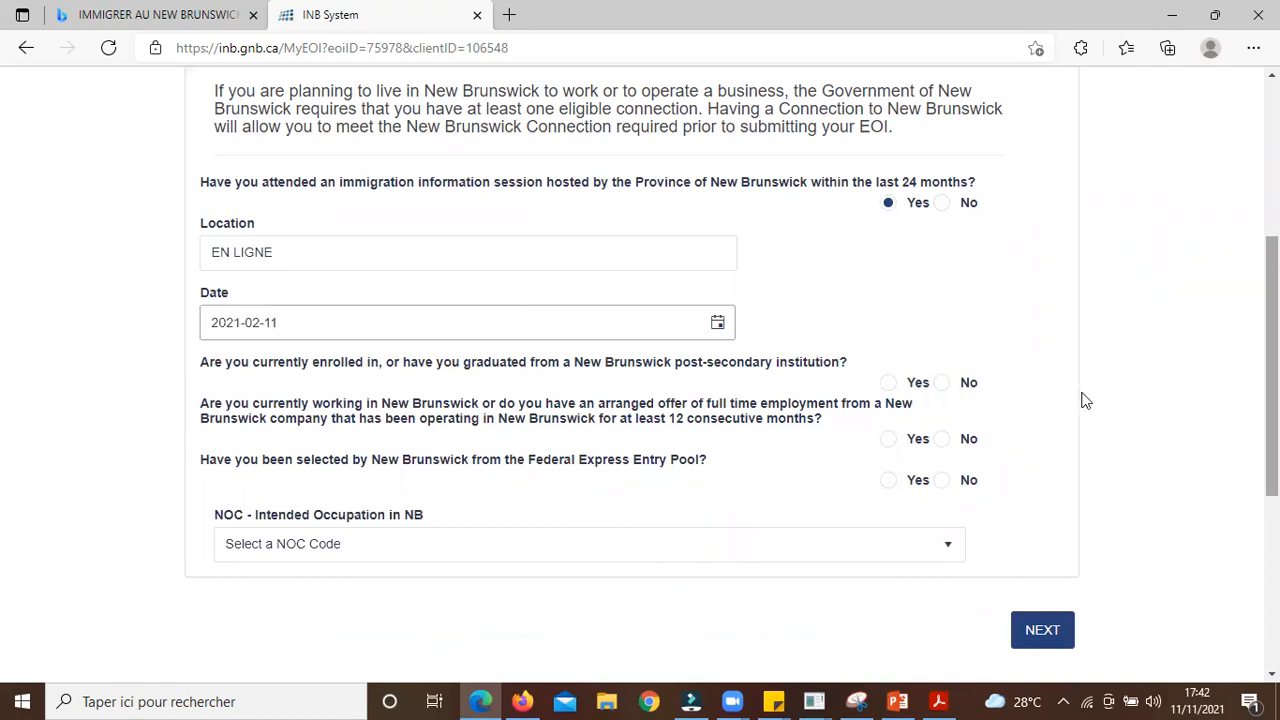
- Answer No to the post-secondary, NB work, and Express Entry selection questions
left_click(944, 388)
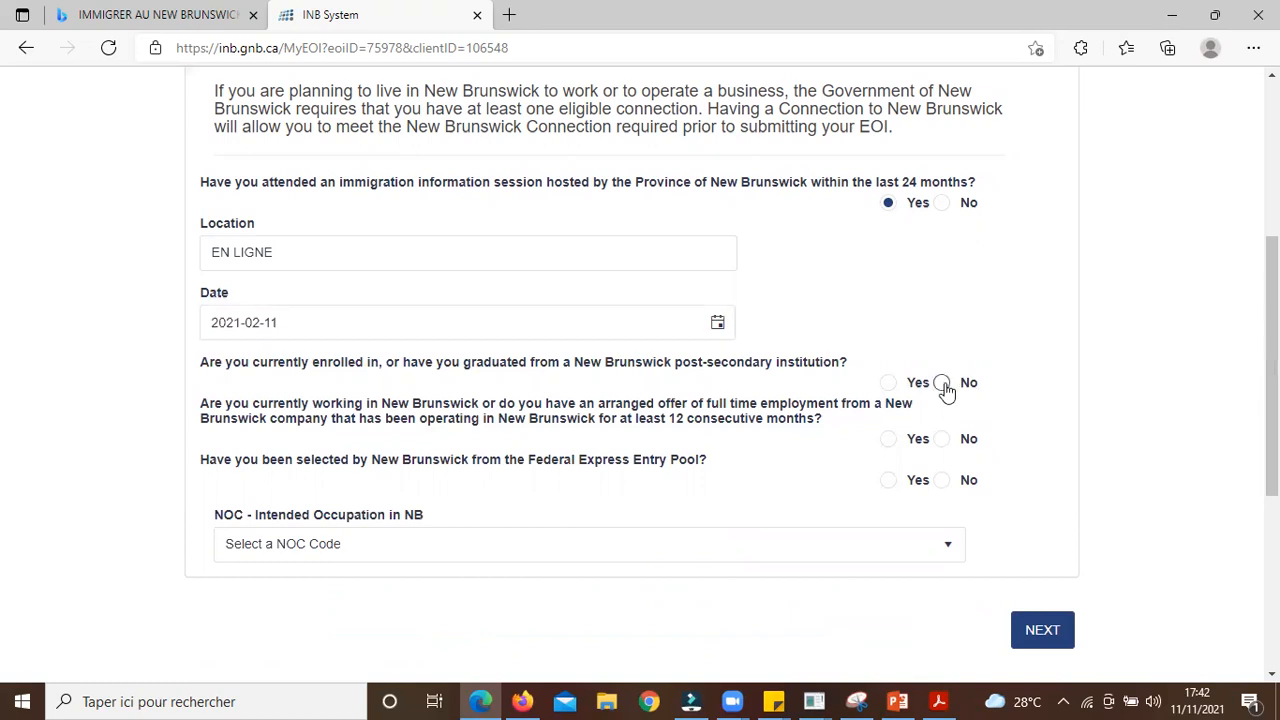
left_click(944, 441)
left_click(949, 485)
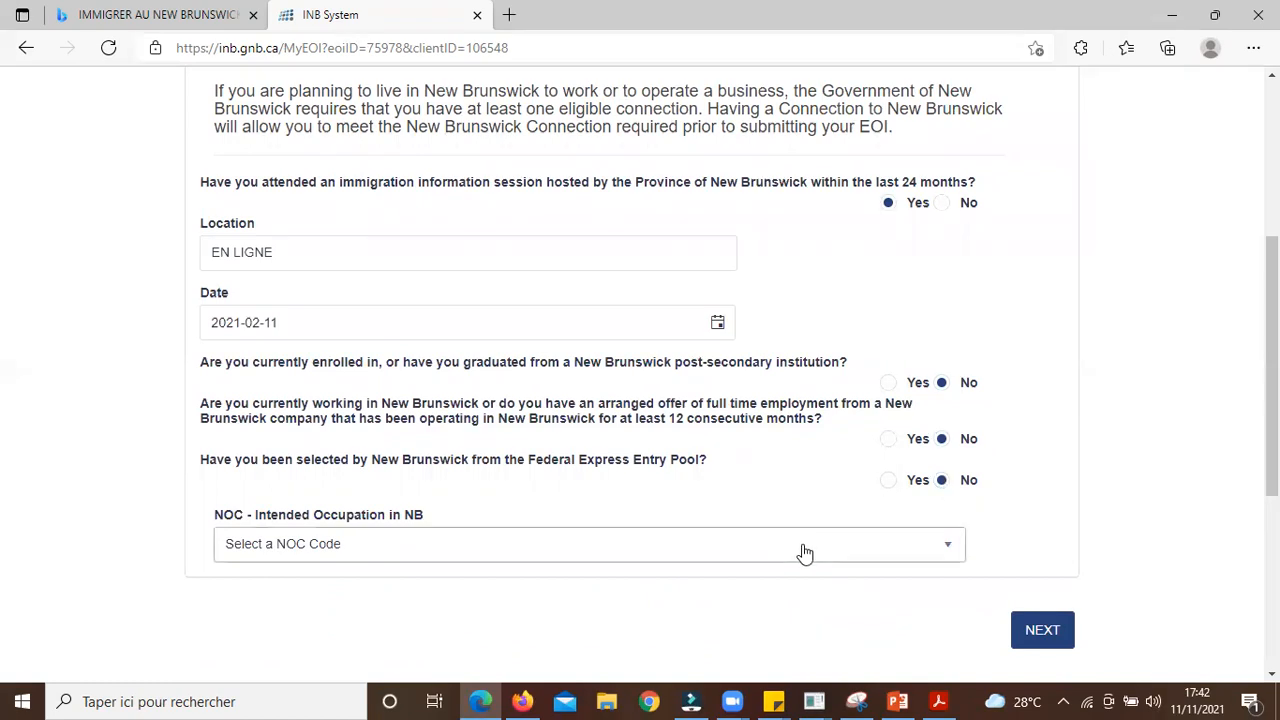
- Set the intended occupation to NOC 2147 – Computer engineers and continue
left_click(872, 540)
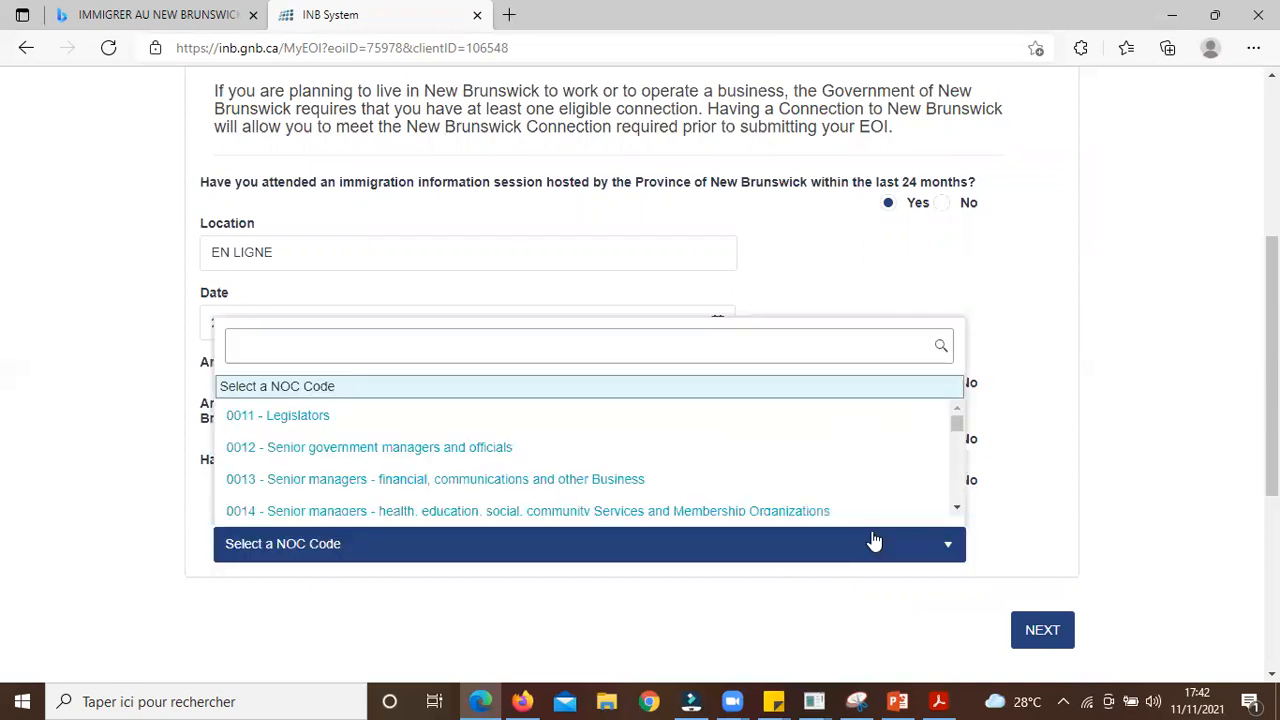
type("2147")
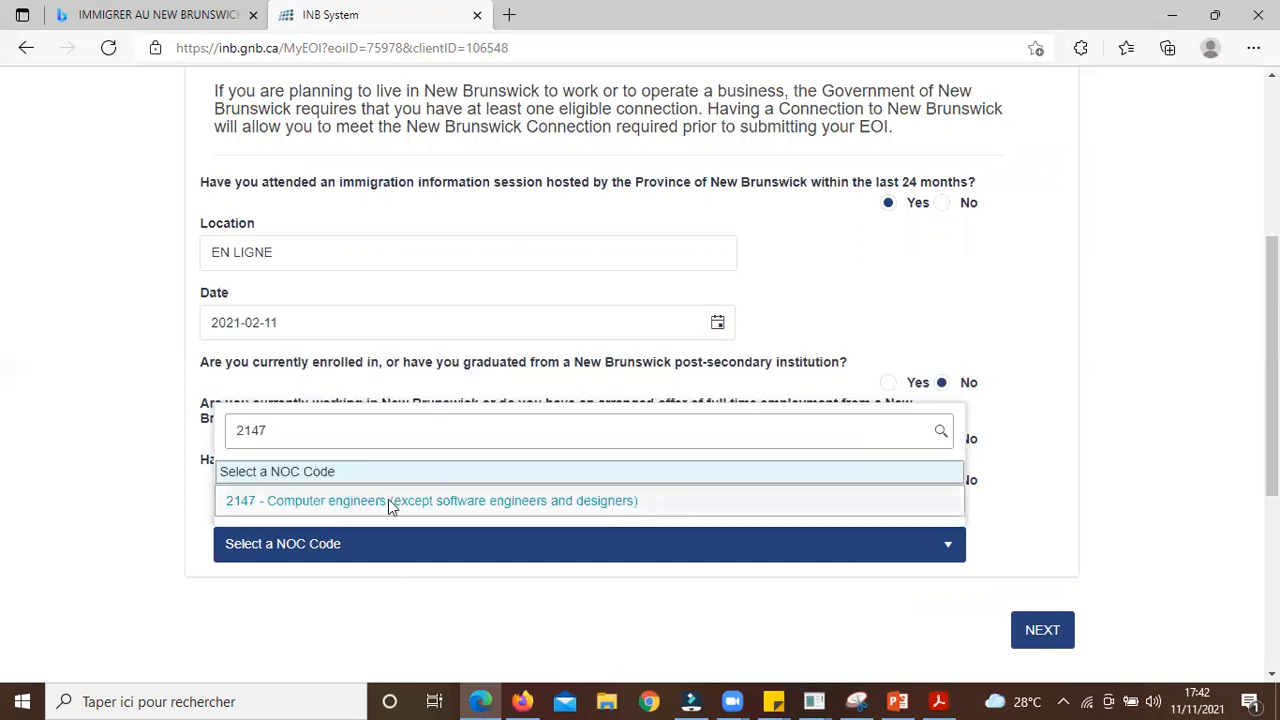
left_click(388, 500)
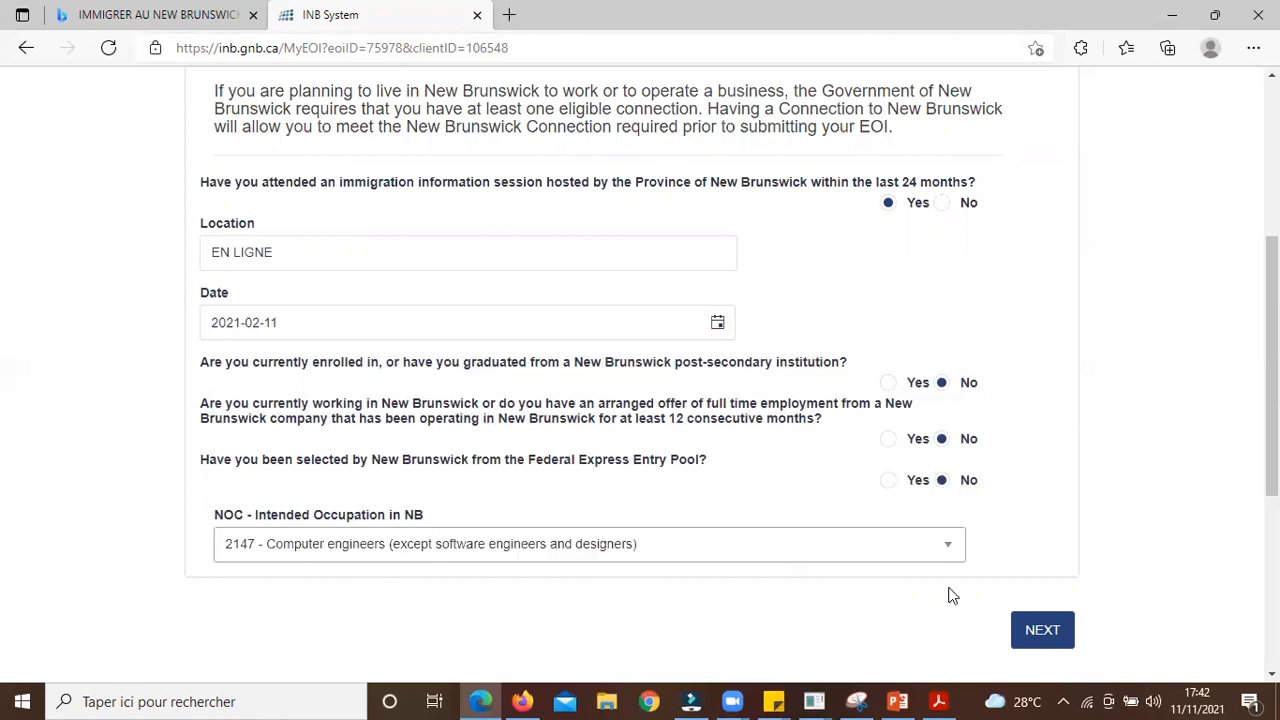
left_click(1027, 640)
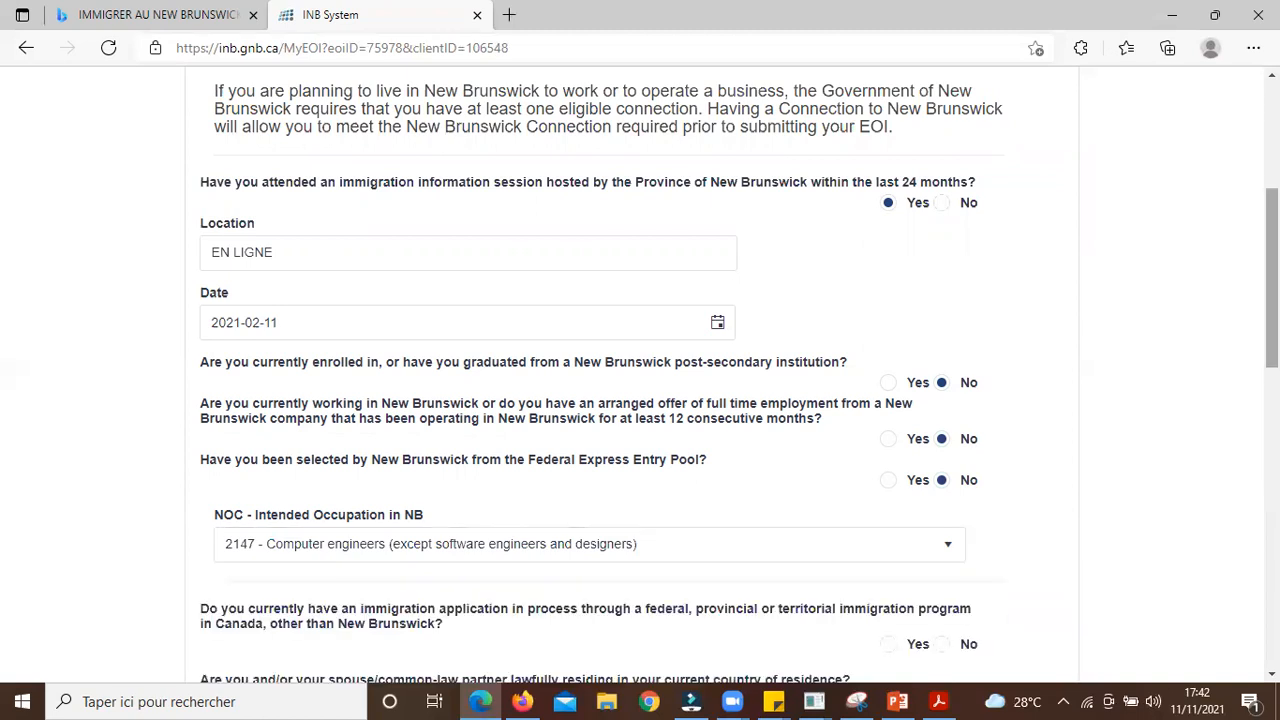
- Answer Yes to lawful residence and No to the other application, misrepresentation, refugee and student questions
scroll(1272, 340, "down", 2)
scroll(1272, 360, "down", 1)
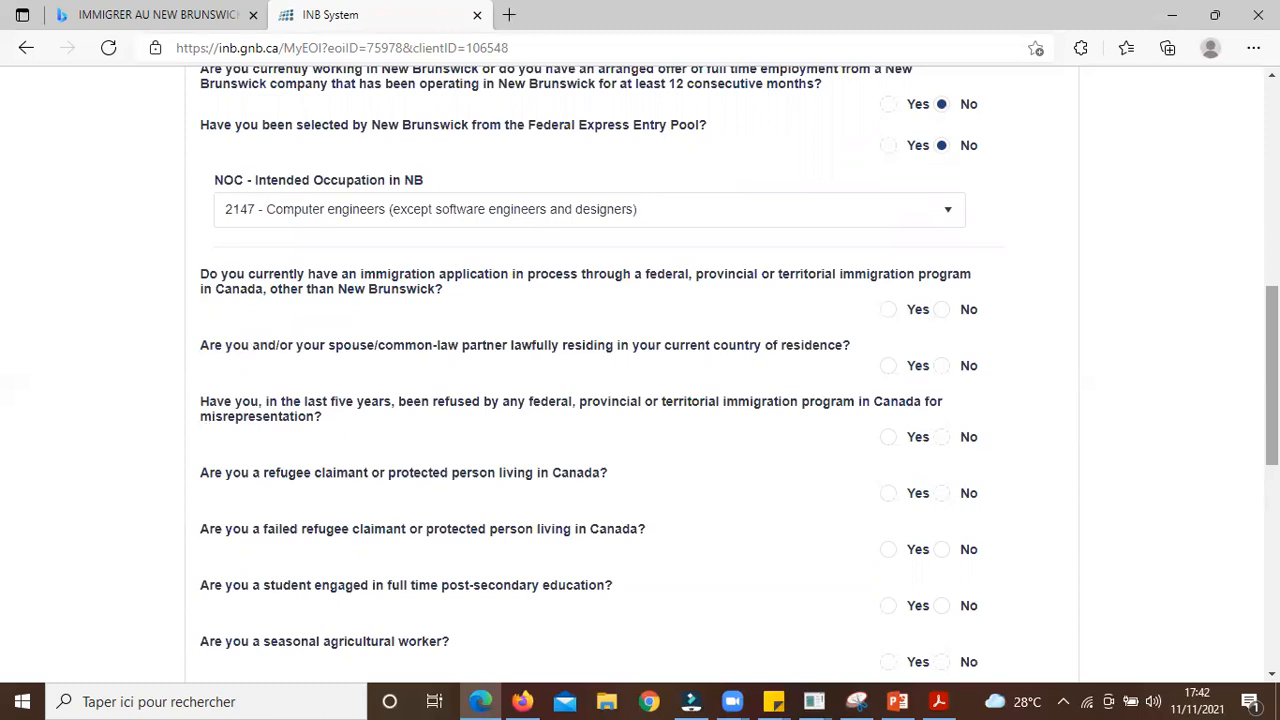
left_click(941, 312)
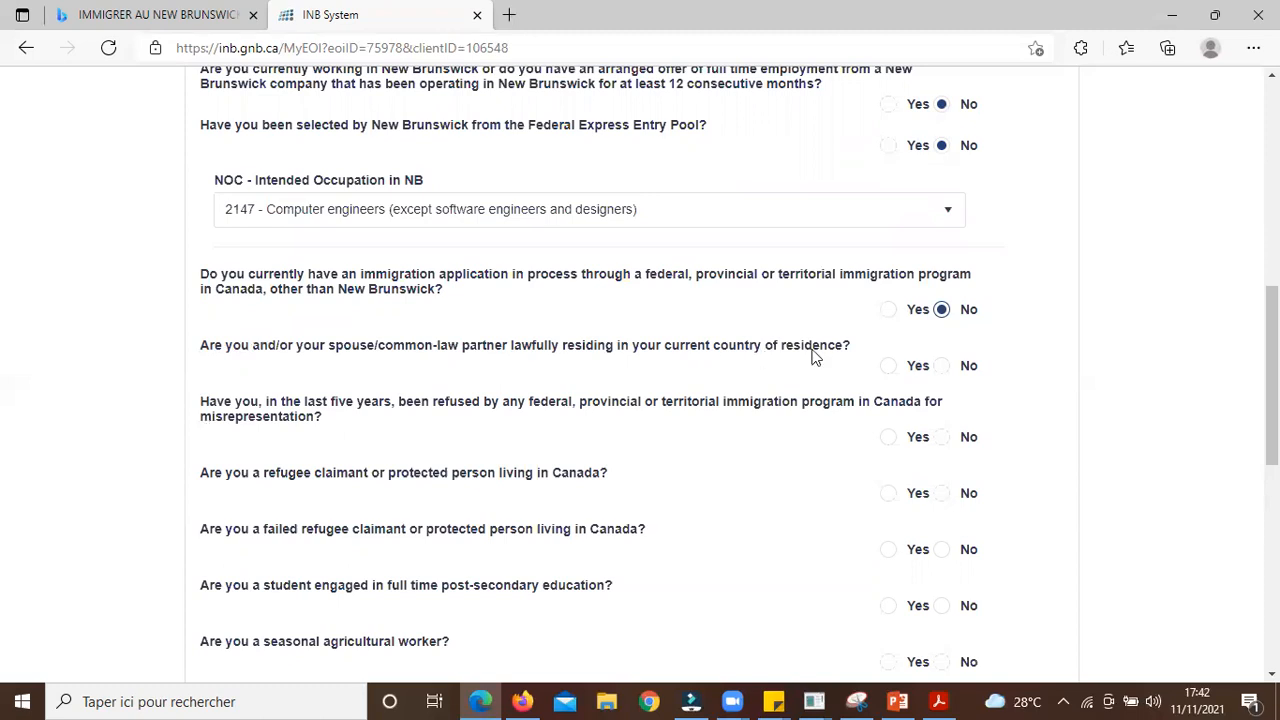
left_click(888, 368)
left_click(946, 448)
left_click(943, 496)
left_click(944, 553)
left_click(967, 609)
- Answer No to seasonal work, relatives elsewhere, and Canada work/study, then proceed to My Score
scroll(640, 370, "down", 2)
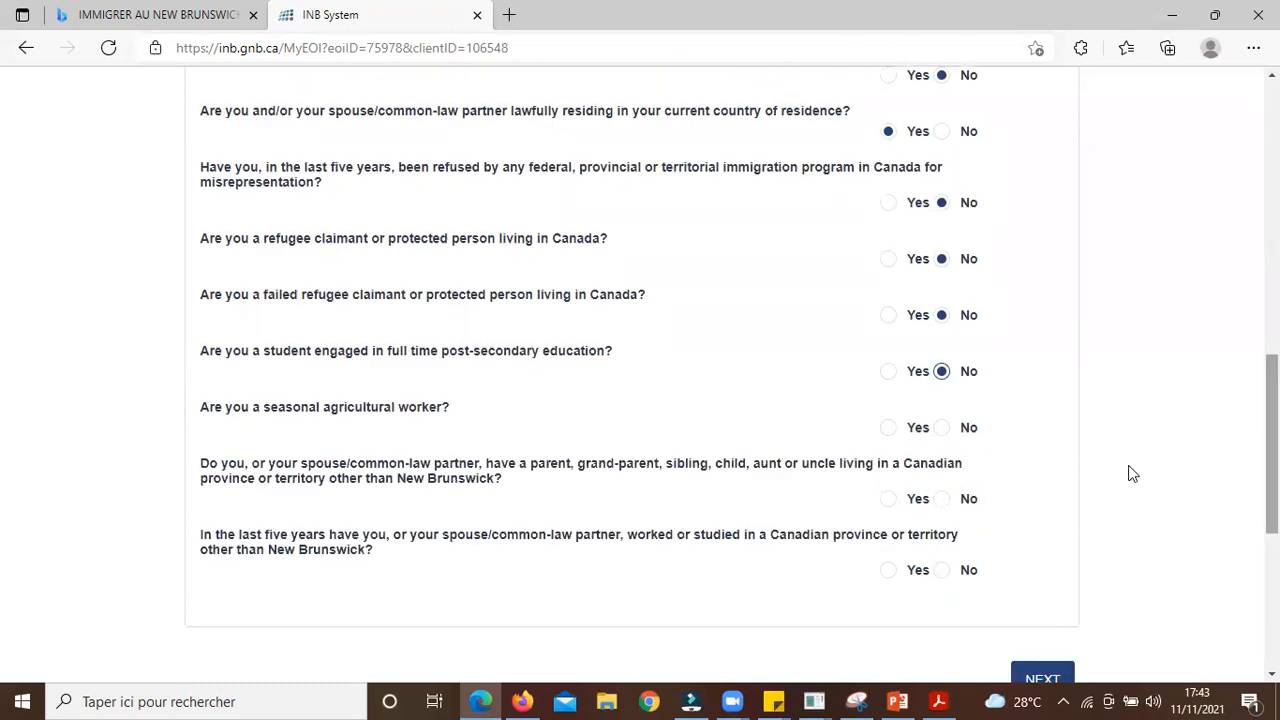
left_click(943, 430)
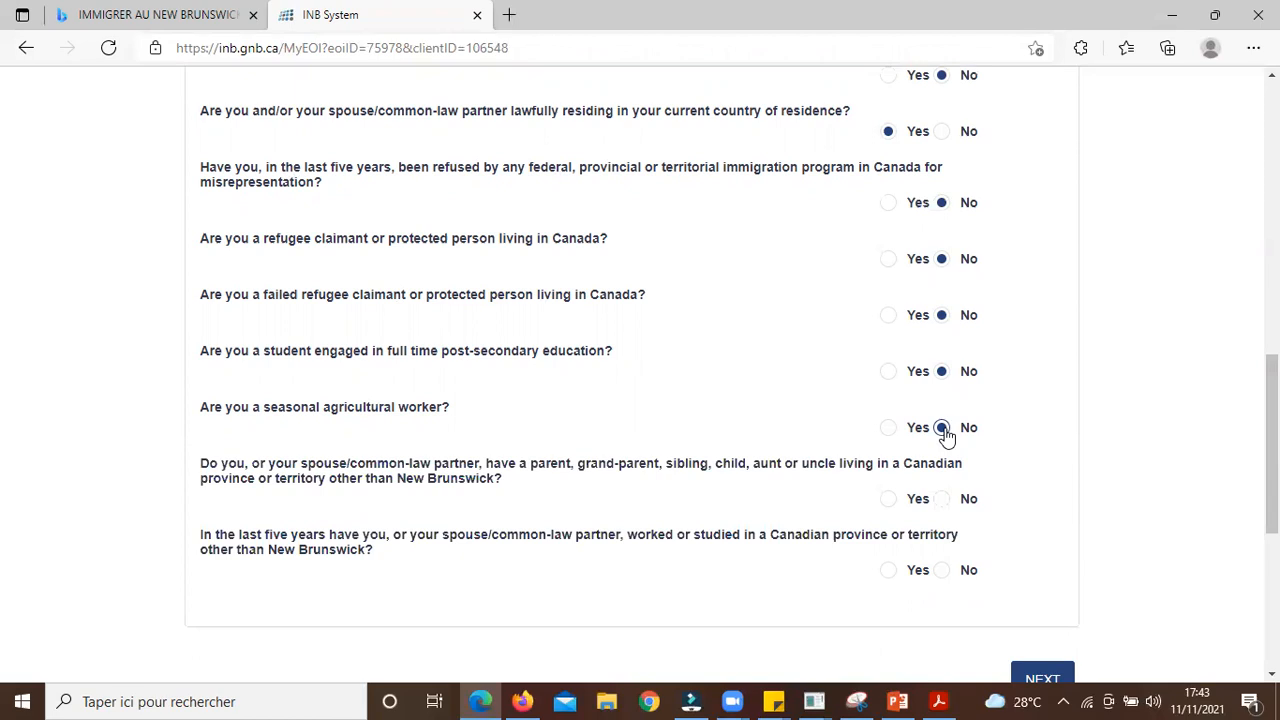
left_click(942, 499)
left_click(942, 569)
scroll(640, 370, "up", 2)
scroll(914, 380, "up", 1)
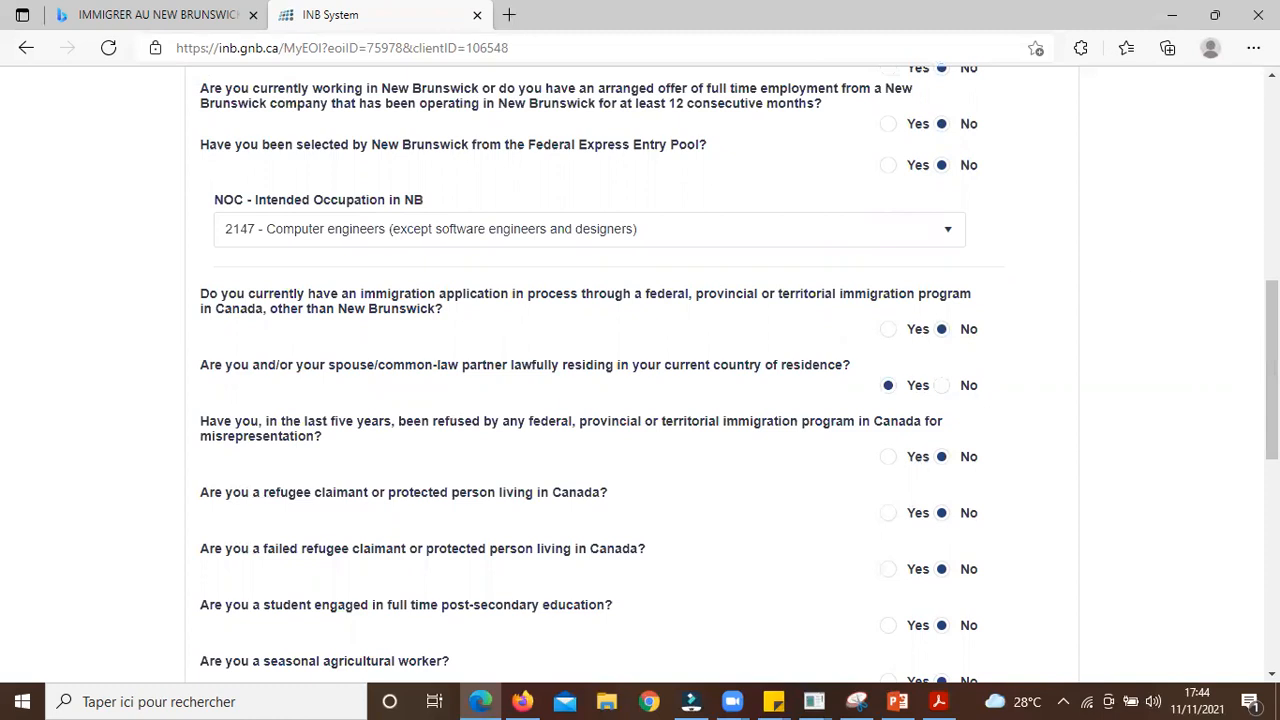
scroll(1271, 370, "down", 5)
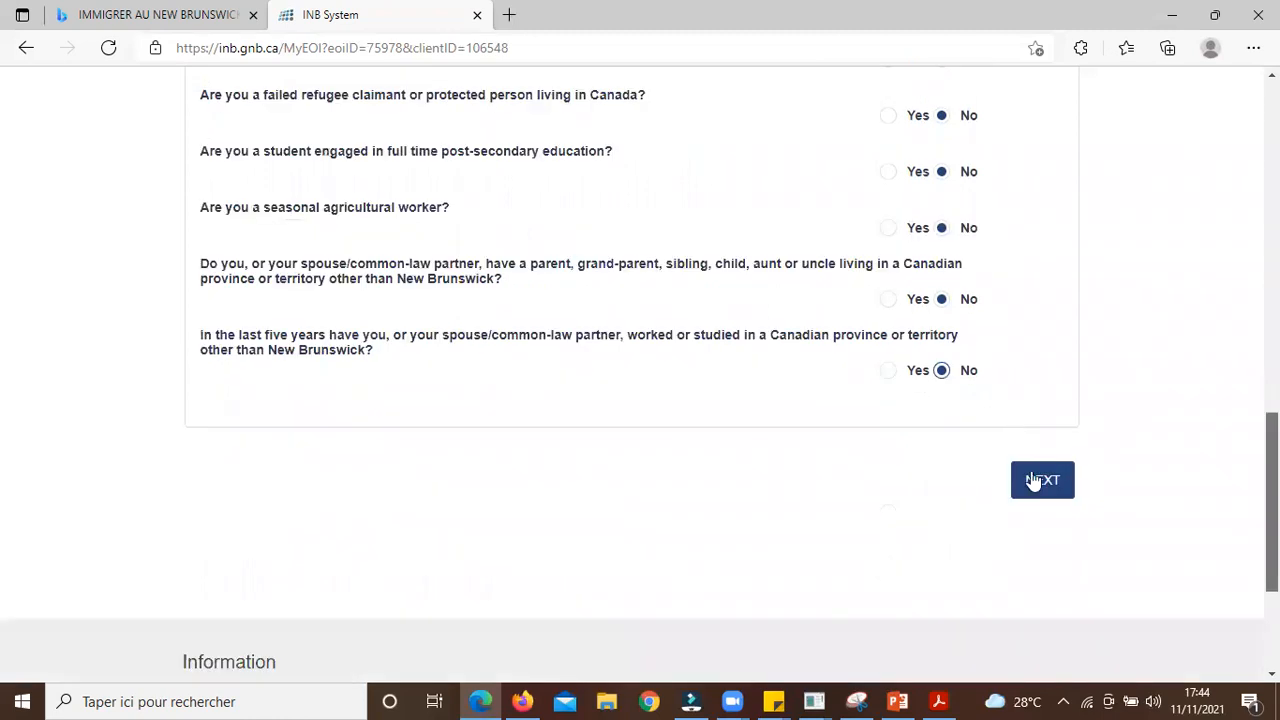
left_click(1037, 483)
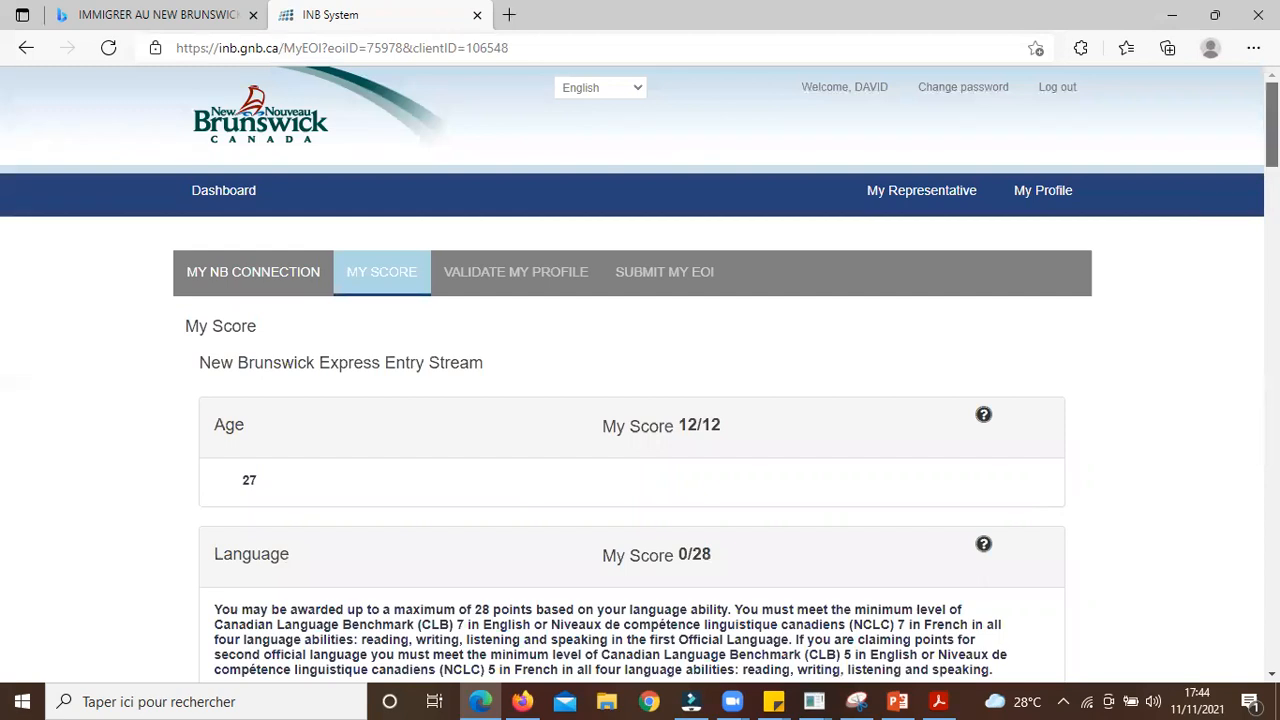
- Choose French as the first official language
scroll(640, 400, "down", 3)
scroll(640, 370, "up", 1)
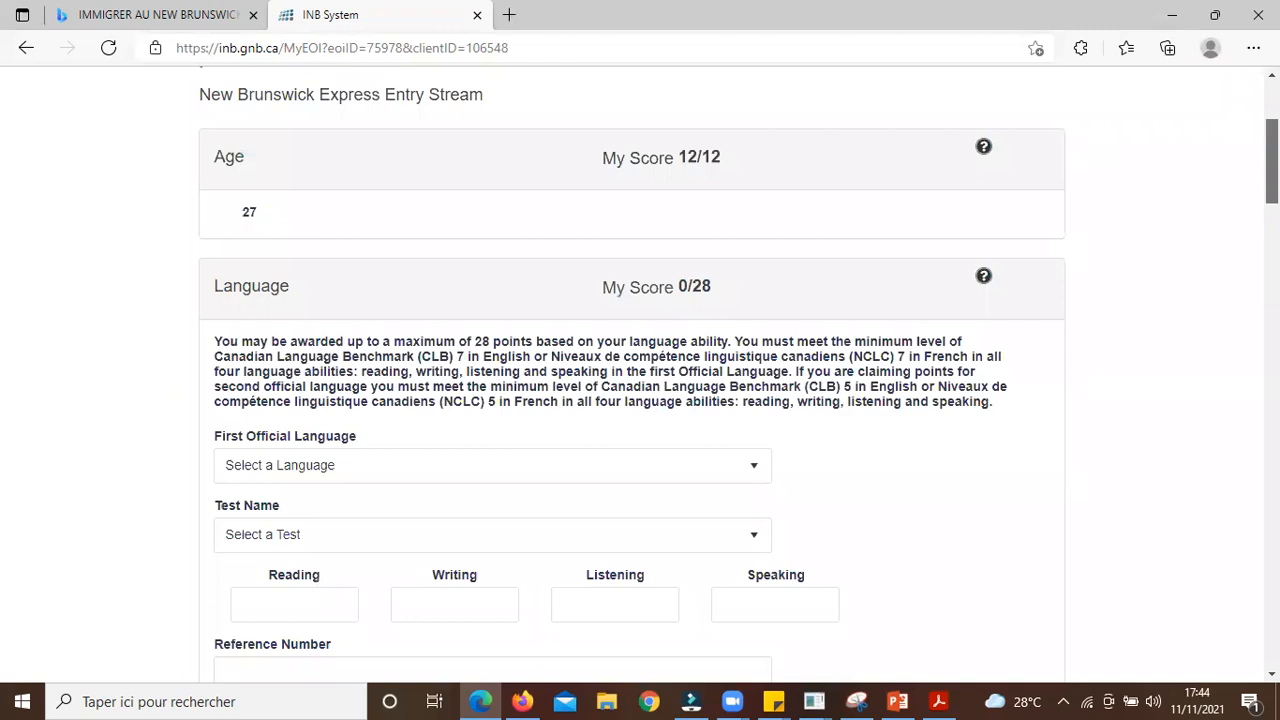
scroll(640, 400, "down", 3)
scroll(796, 182, "up", 1)
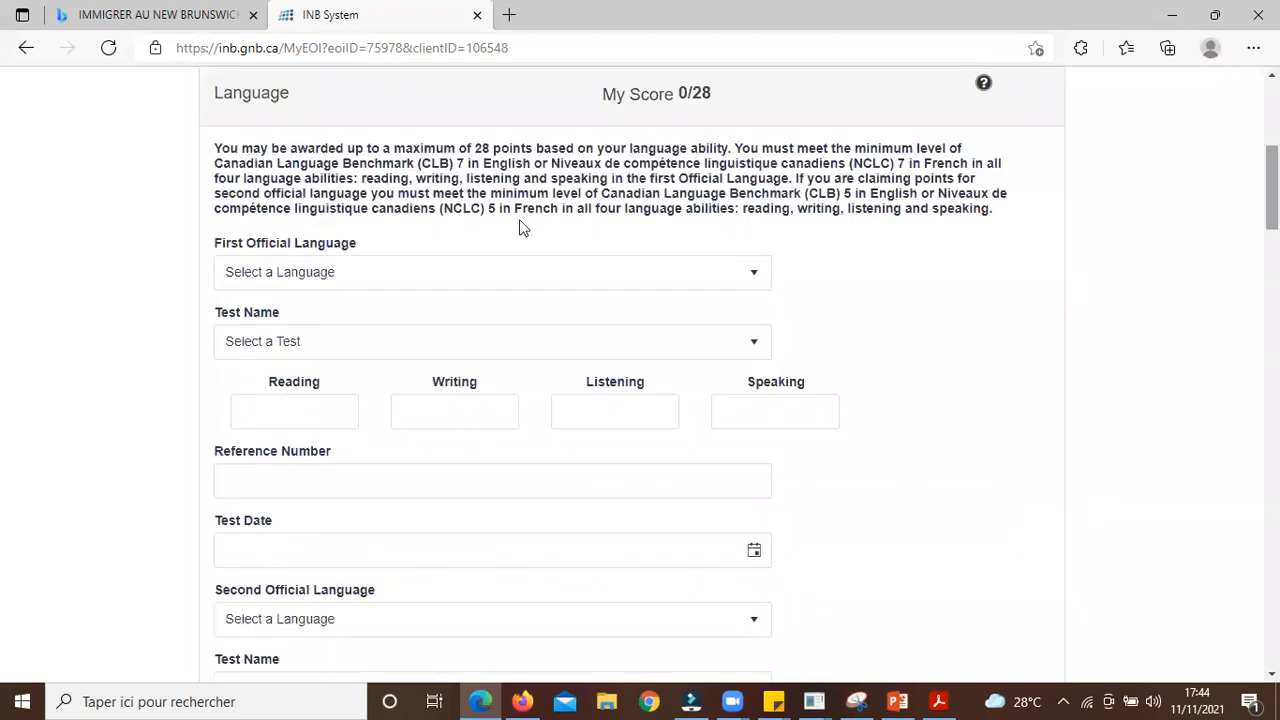
left_click(475, 273)
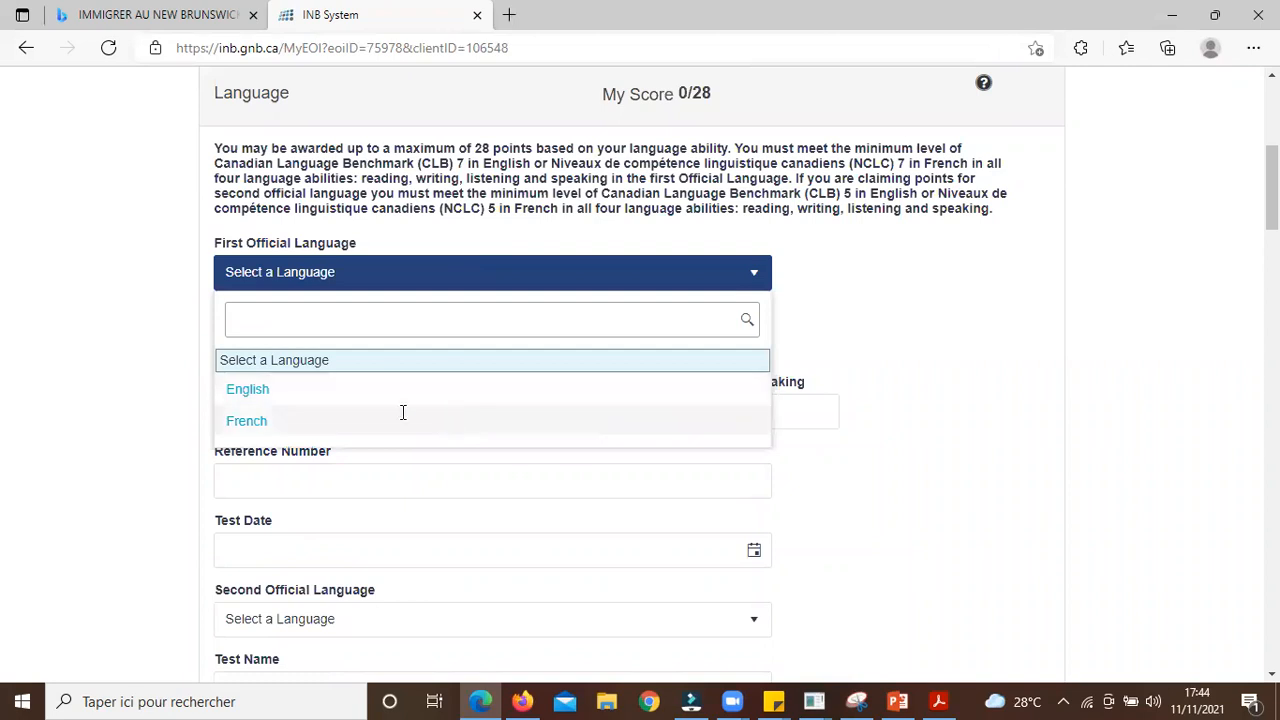
left_click(358, 414)
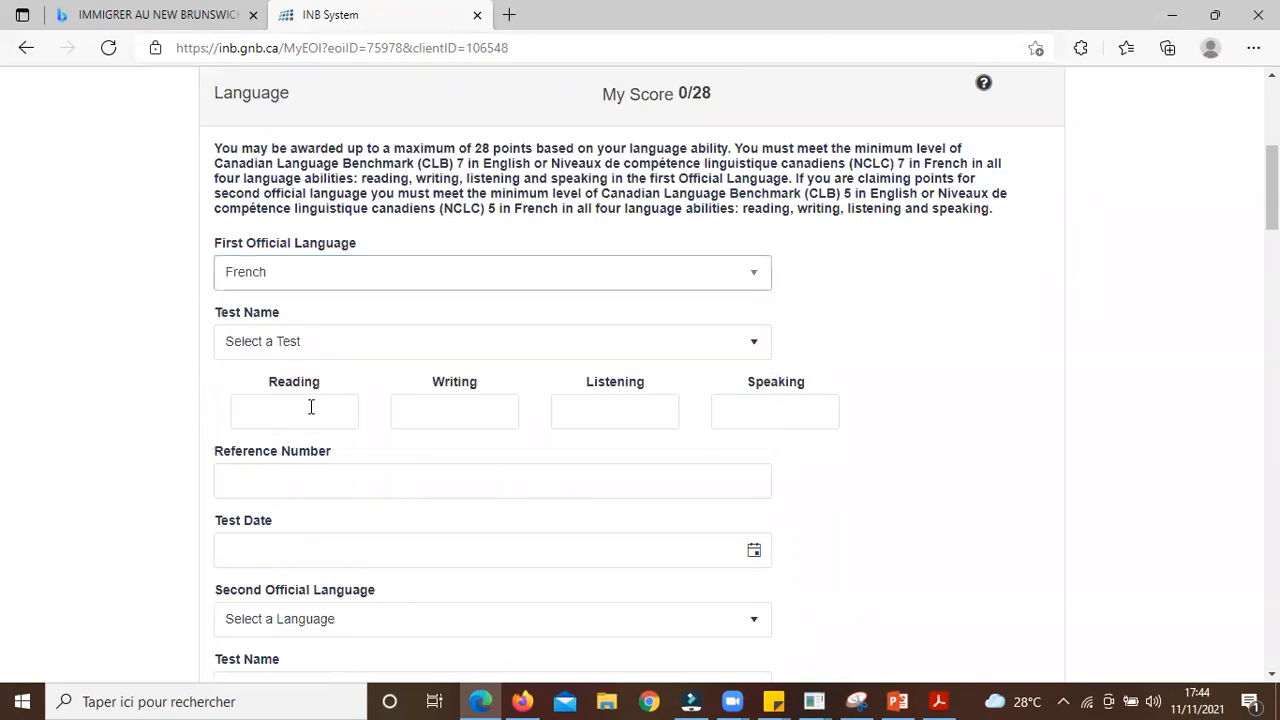
- Choose TCF Canada as the language test and clear the default Reading score
left_click(396, 347)
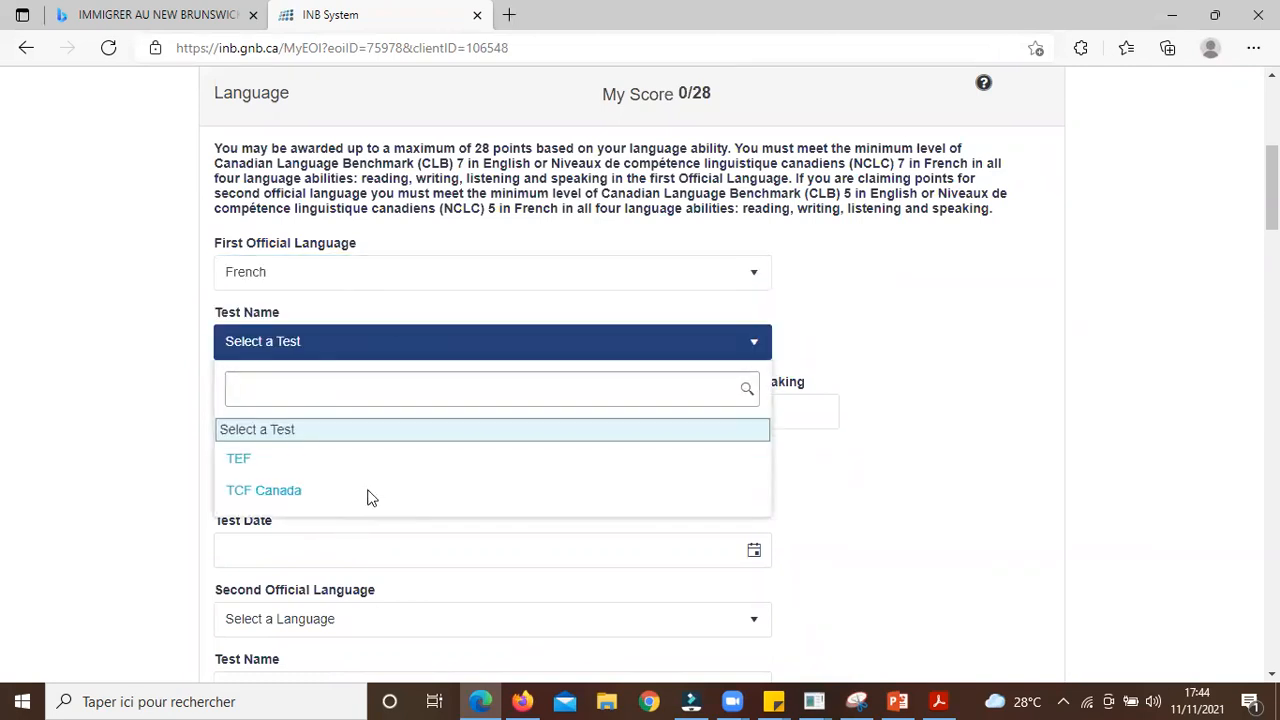
left_click(300, 490)
left_click(335, 423)
key("BackSpace")
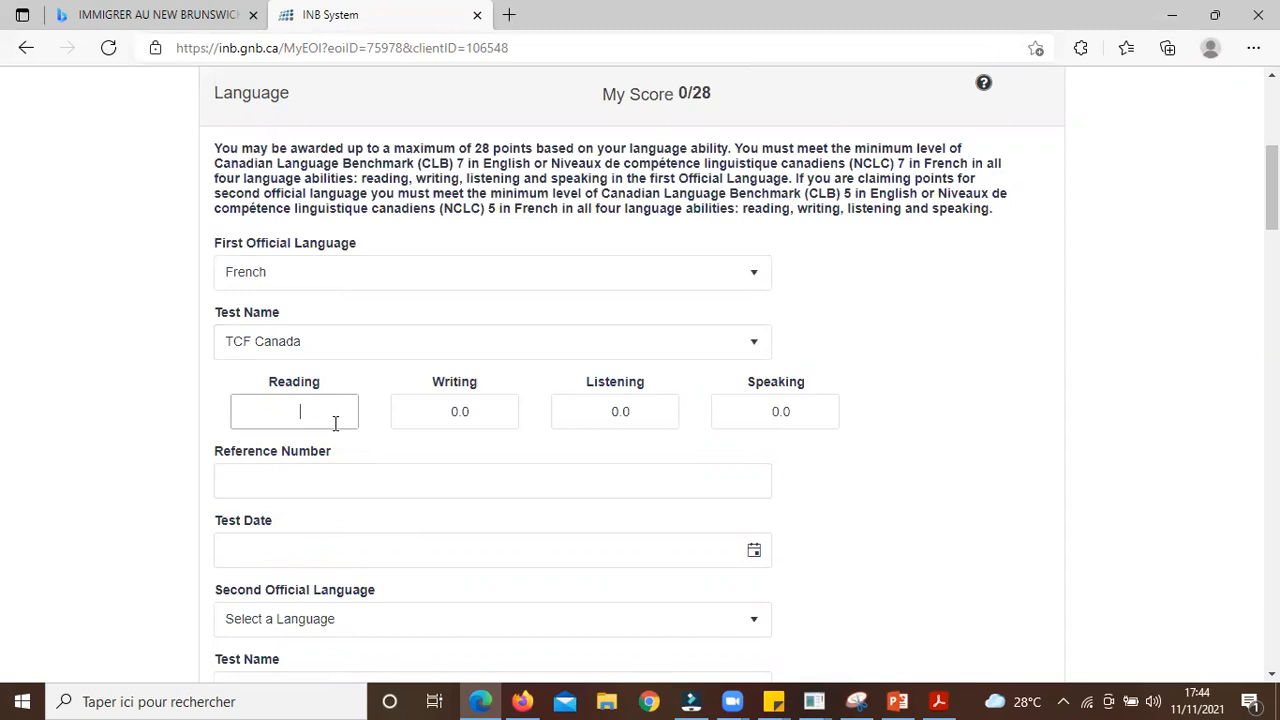
- Enter TCF Canada scores: Writing 19, Listening 529, Speaking 18, Reading 546
left_click(478, 420)
key("BackSpace")
type("19")
left_click(638, 416)
key("BackSpace")
type("529")
left_click(790, 415)
key("BackSpace")
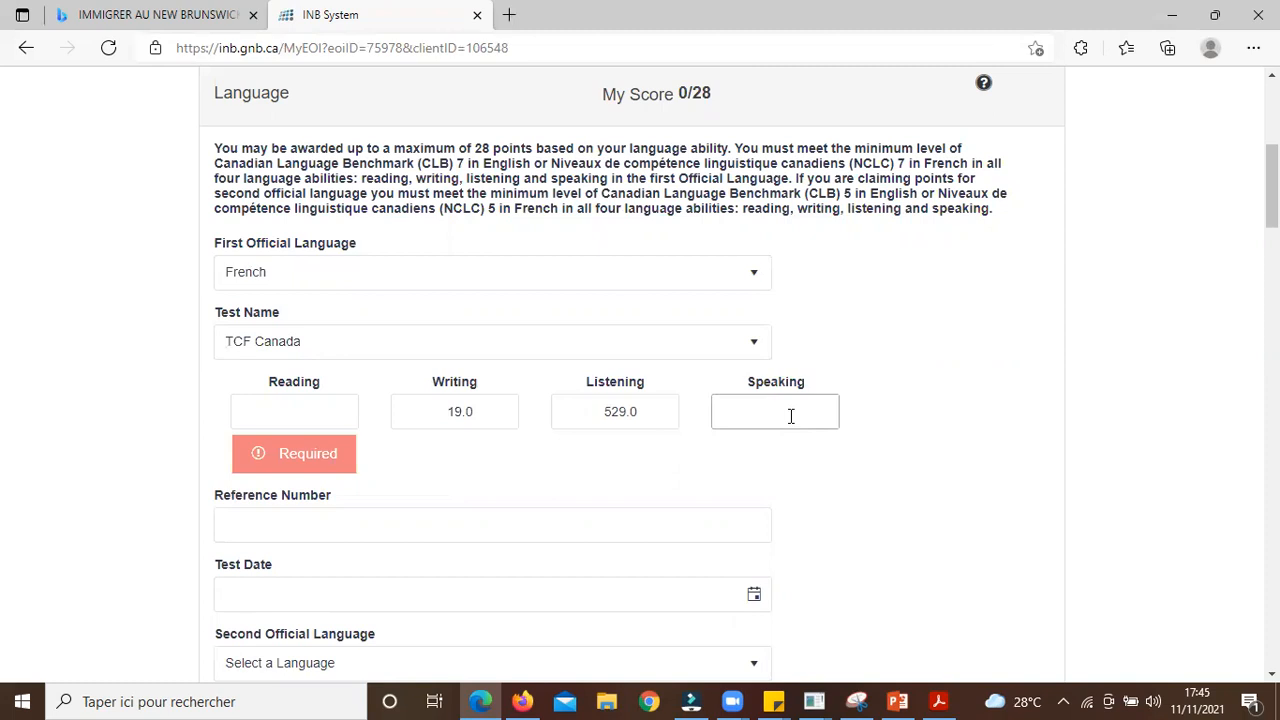
type("18")
left_click(346, 410)
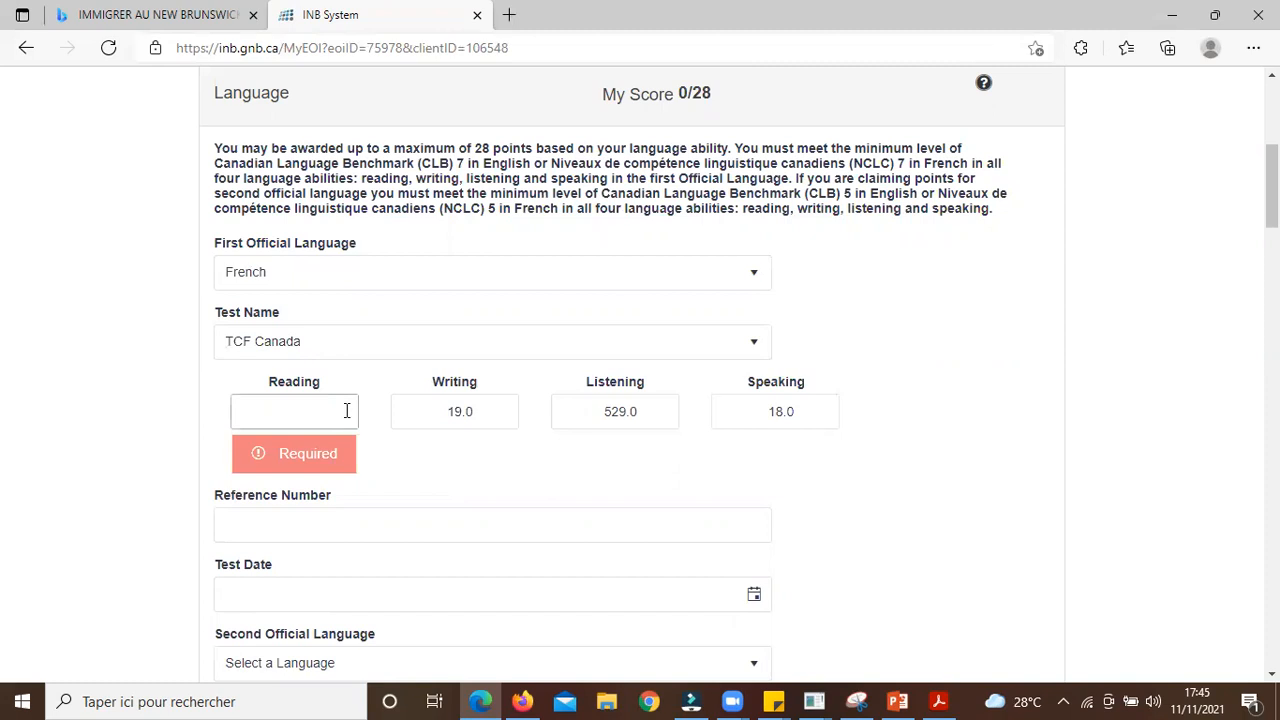
type("546")
- Enter the language test reference number
left_click(565, 466)
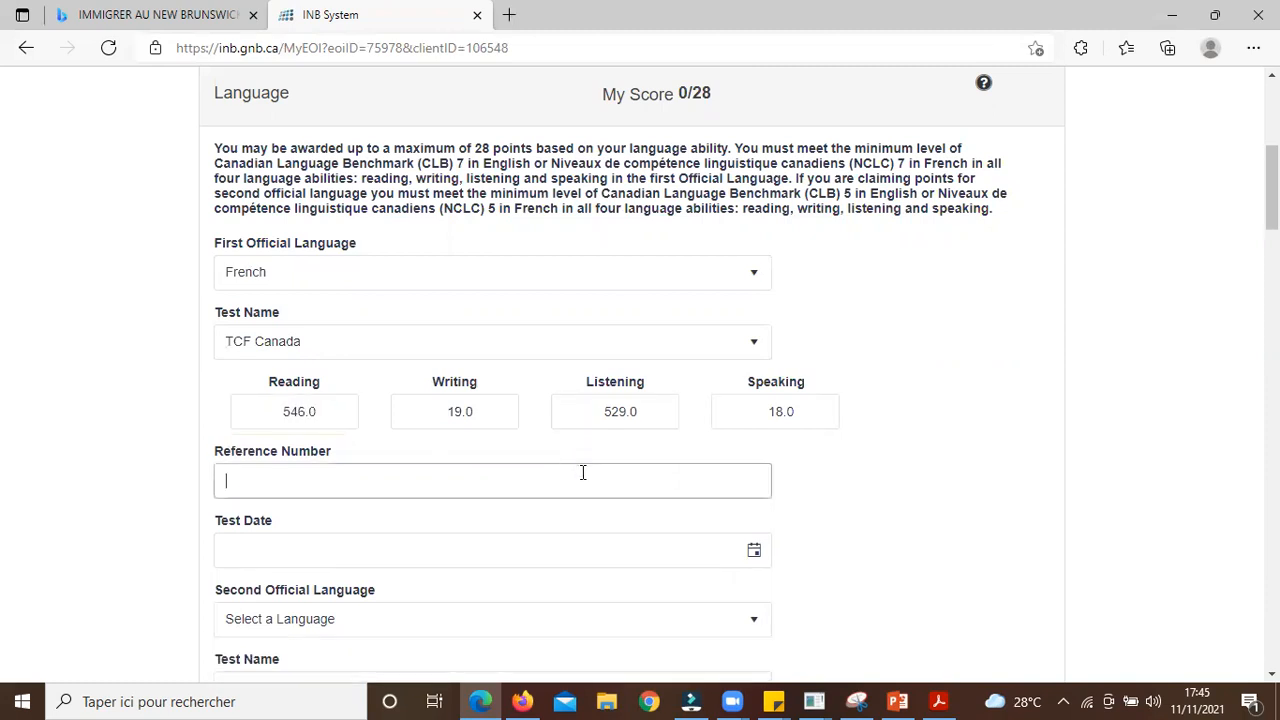
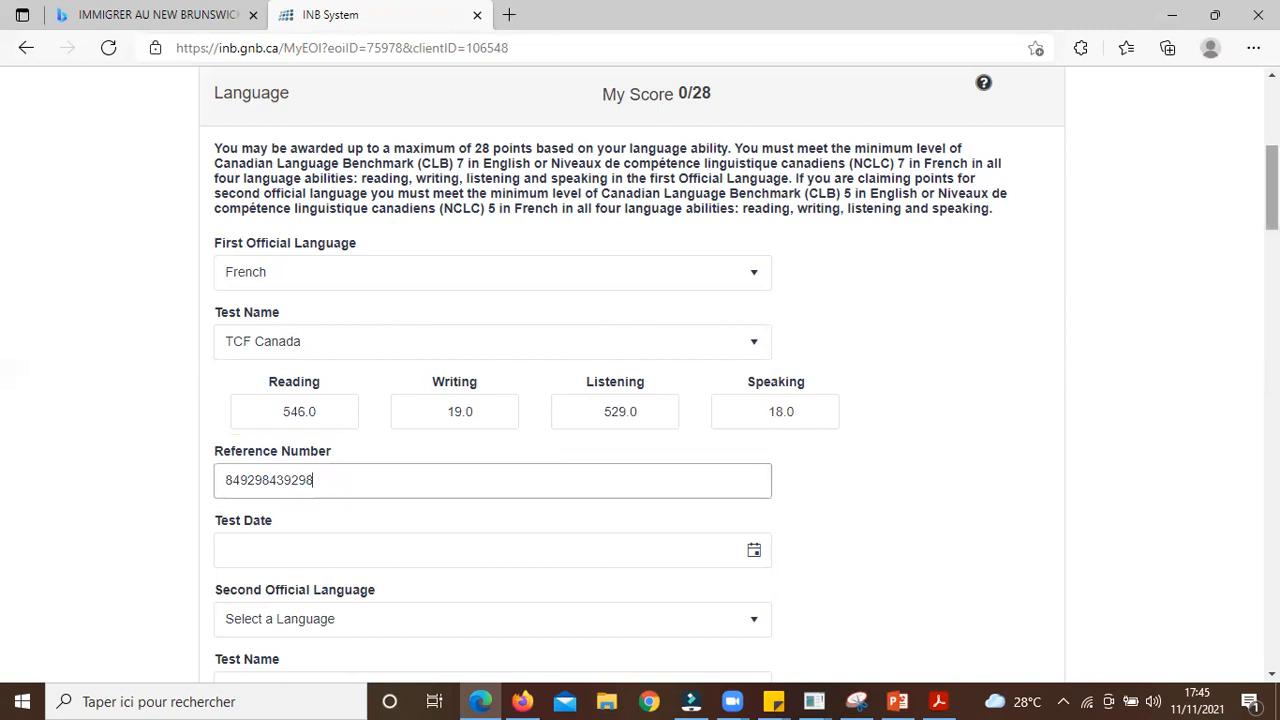
scroll(1160, 228, "down", 2)
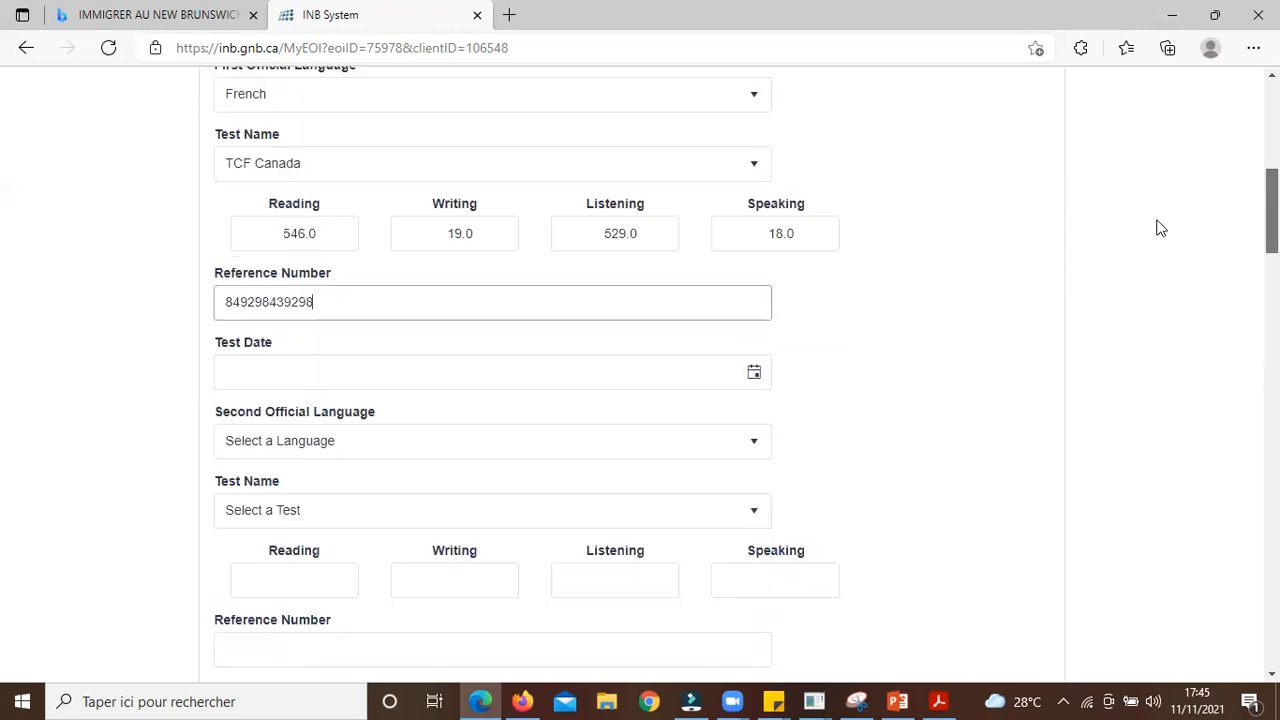
- Set the TCF Canada test date to June 10, 2021
left_click(753, 377)
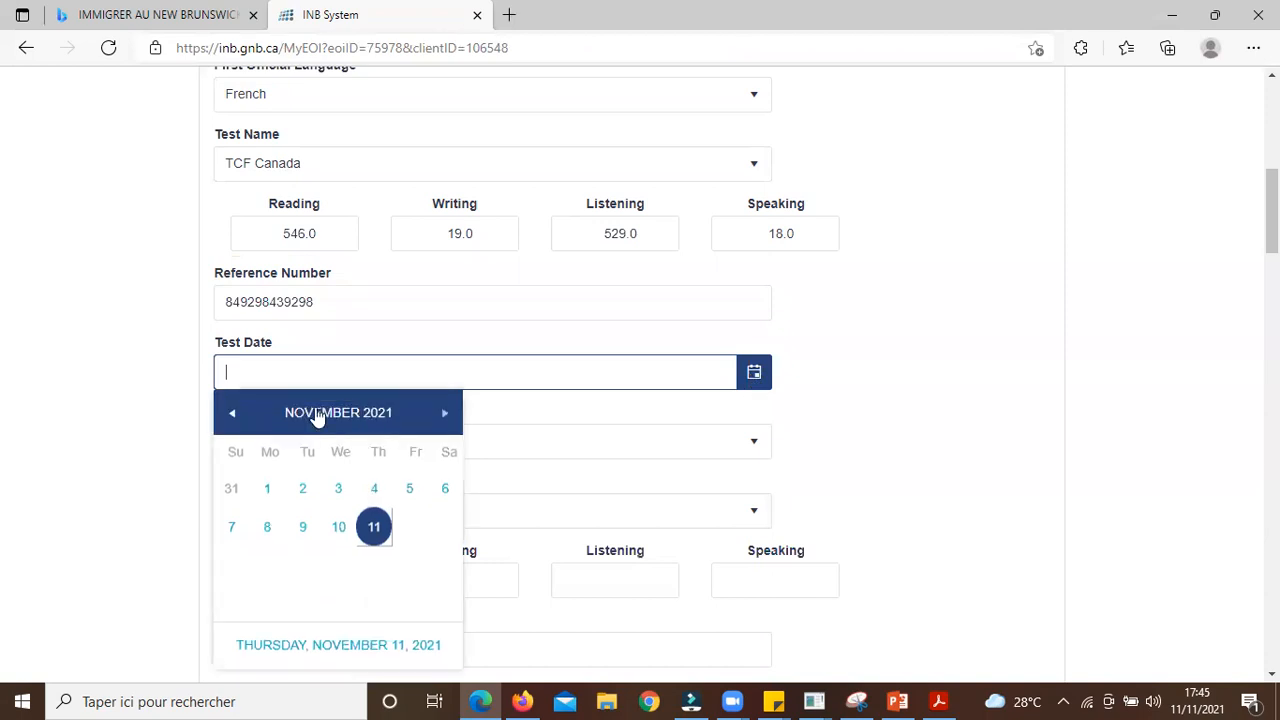
left_click(305, 490)
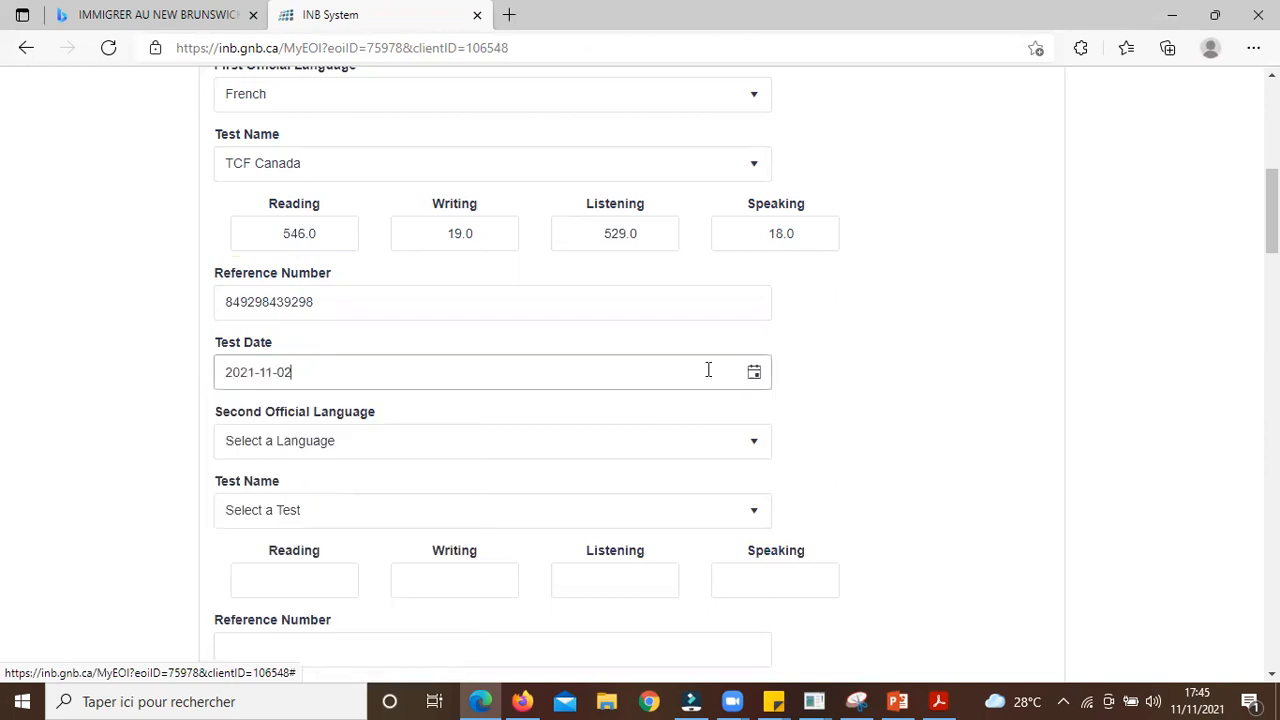
left_click(753, 380)
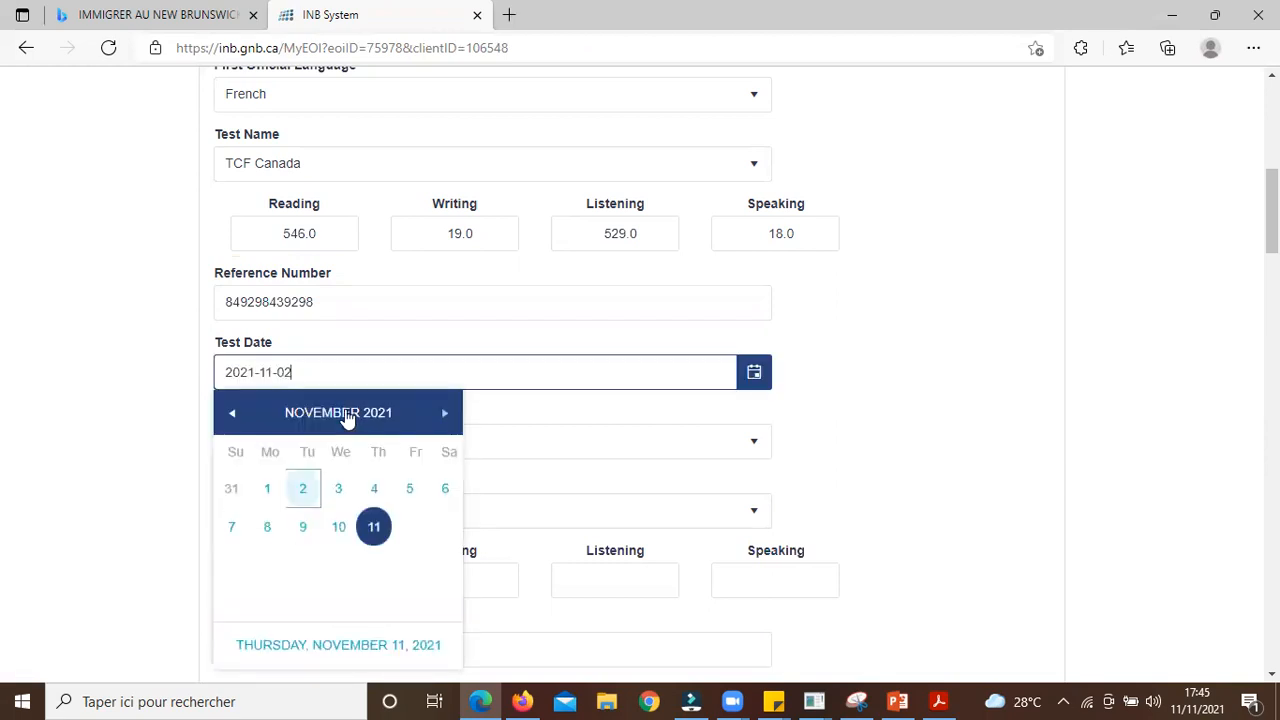
left_click(347, 418)
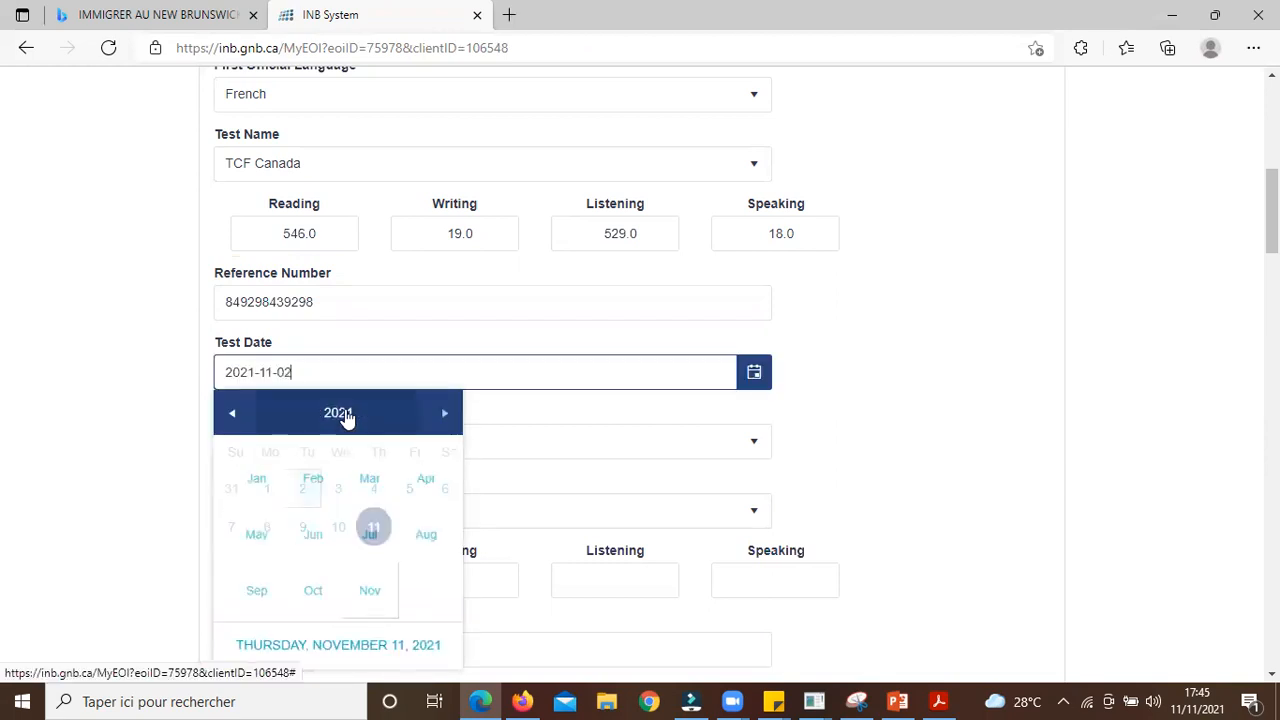
left_click(303, 530)
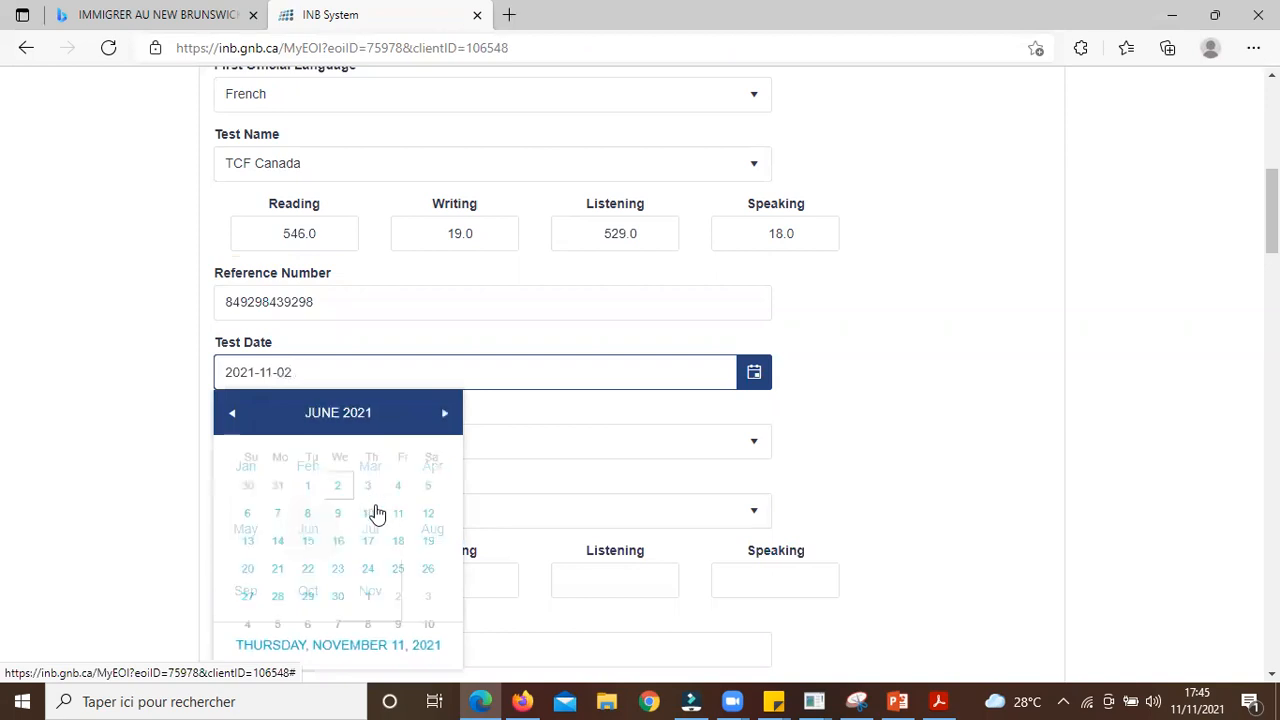
left_click(375, 518)
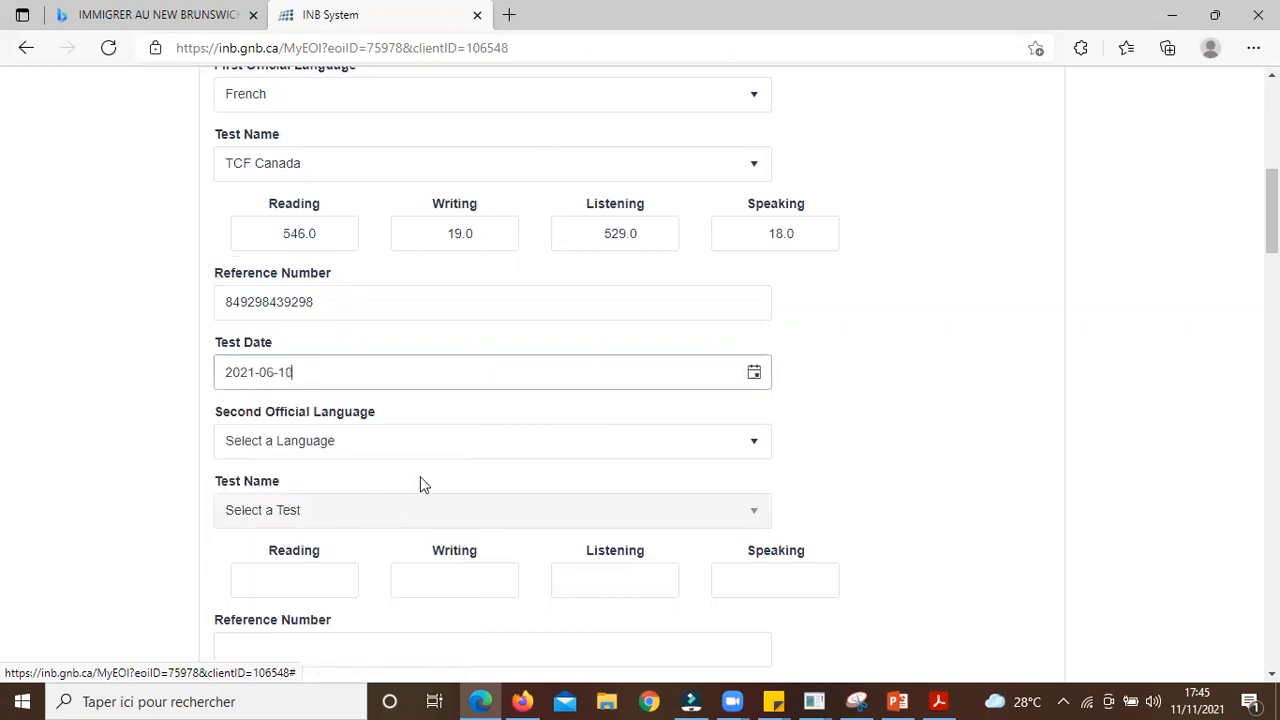
- Leave the second official language unselected and scroll down to the education section
left_click(475, 451)
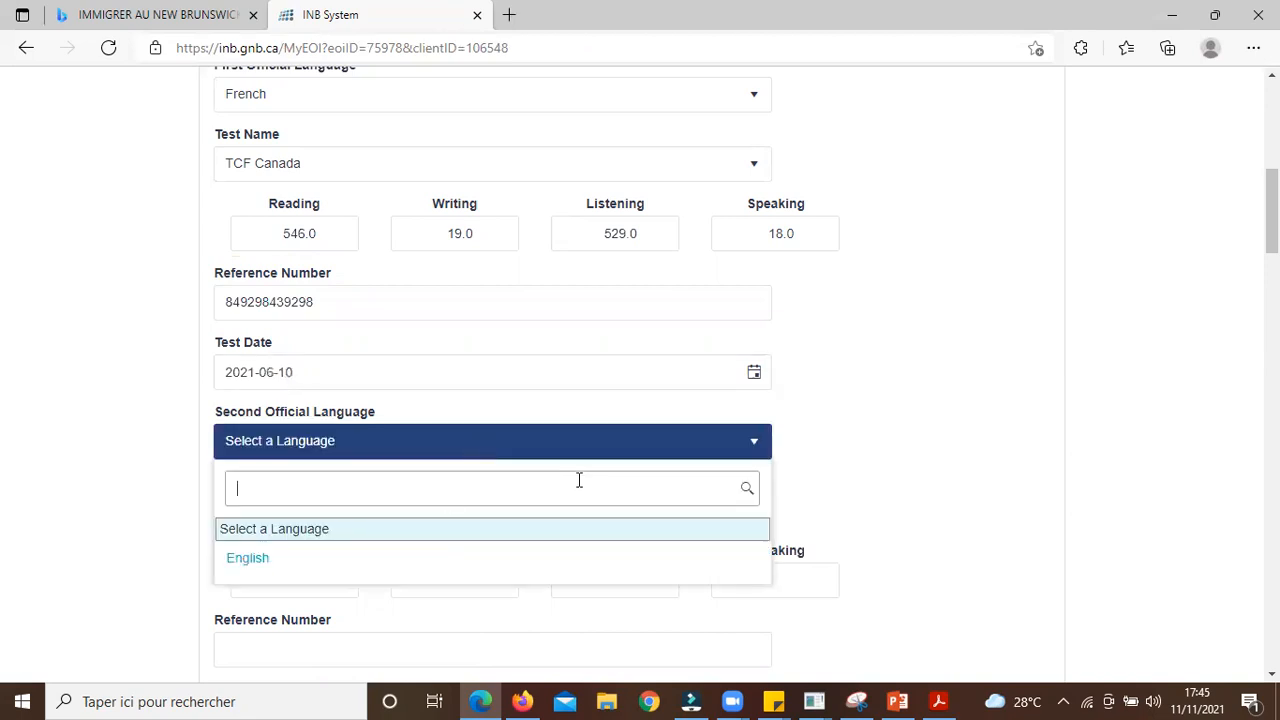
left_click(990, 384)
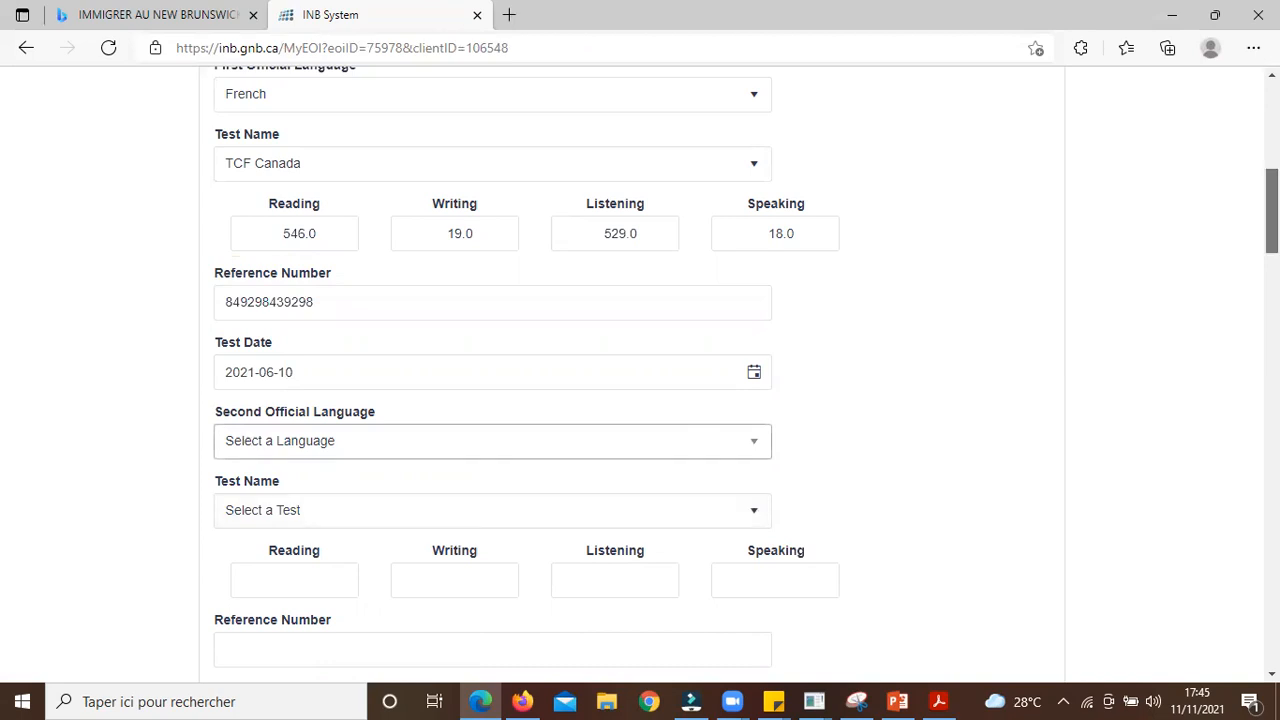
scroll(640, 370, "down", 1)
scroll(640, 370, "down", 2)
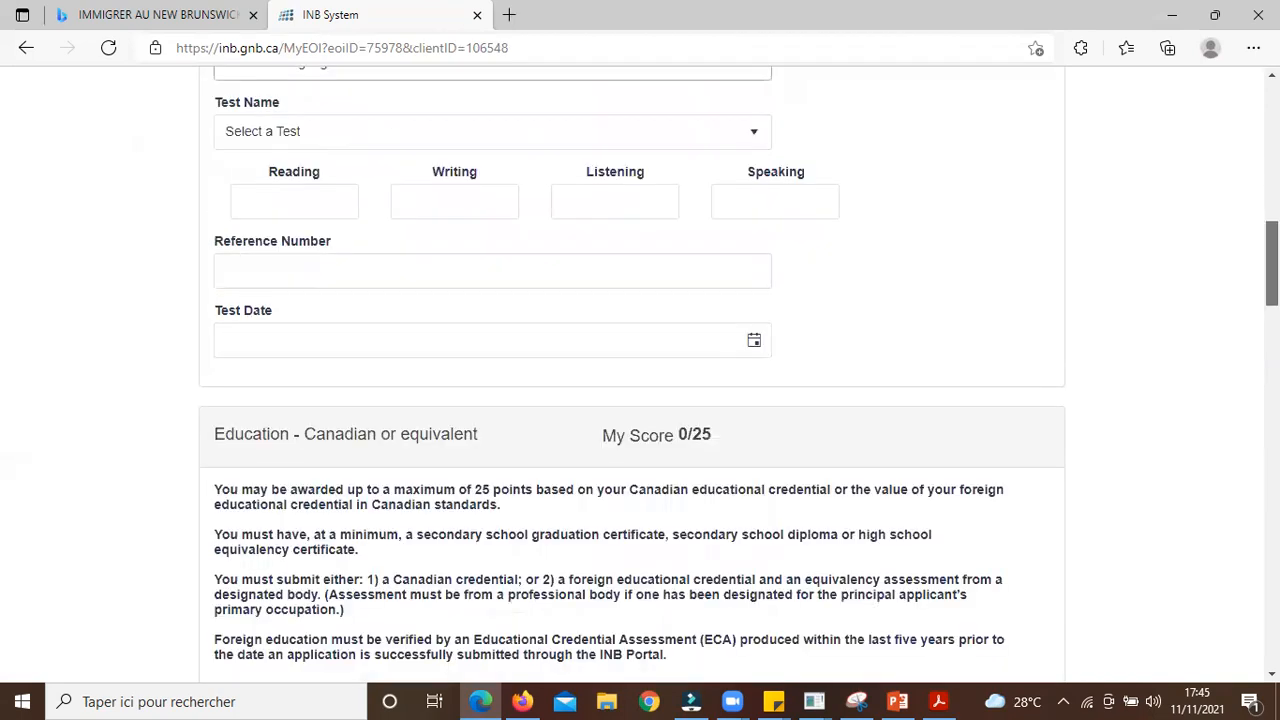
scroll(640, 370, "down", 1)
scroll(640, 370, "up", 5)
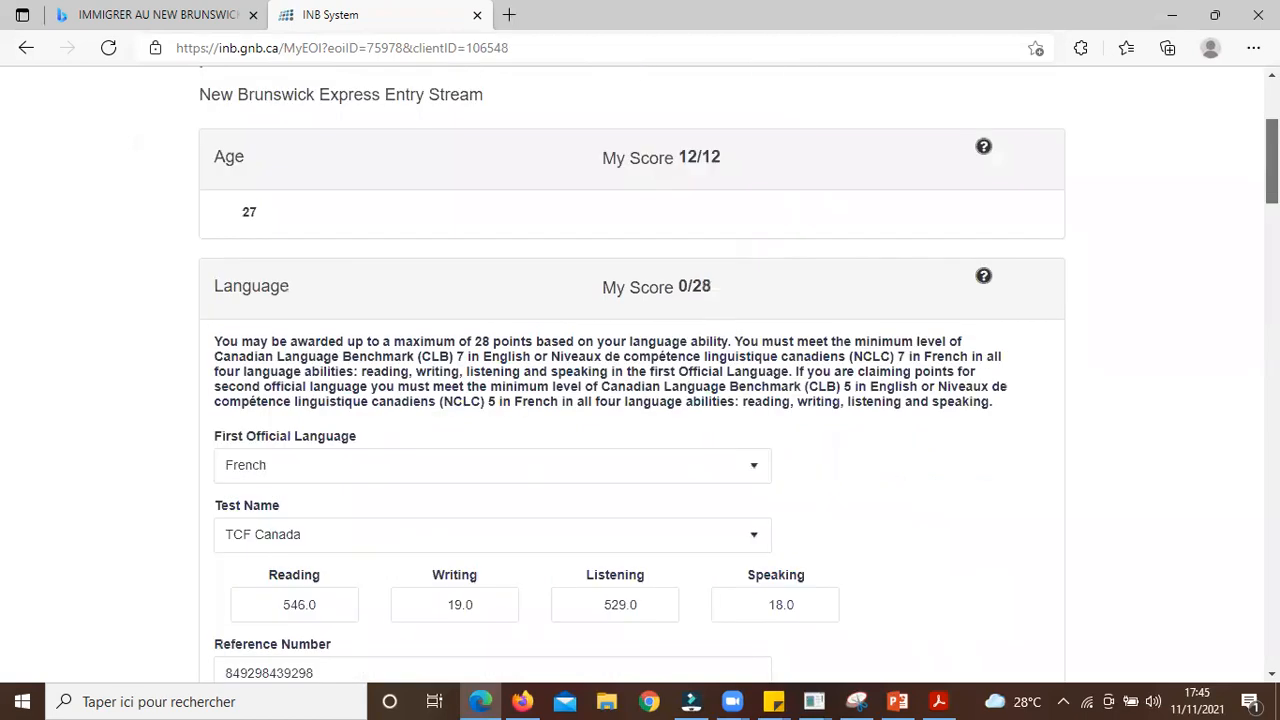
scroll(640, 370, "down", 1)
scroll(640, 370, "down", 2)
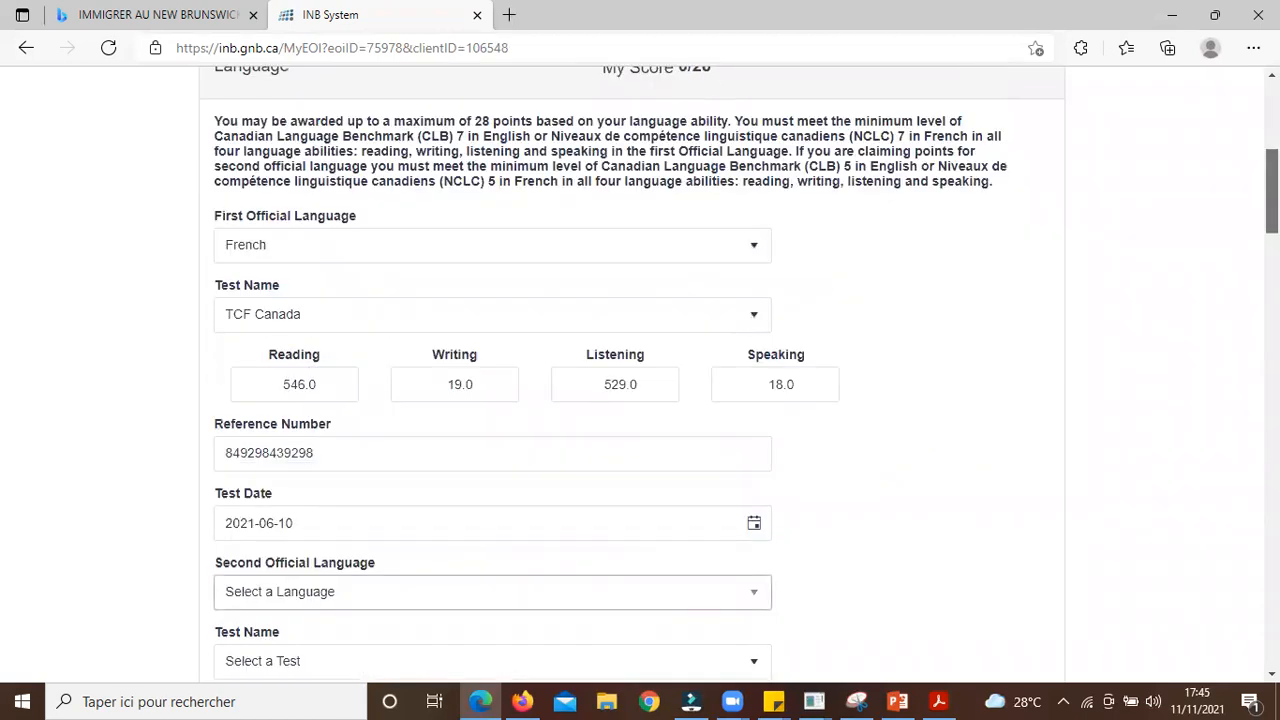
scroll(640, 370, "down", 3)
scroll(640, 370, "down", 6)
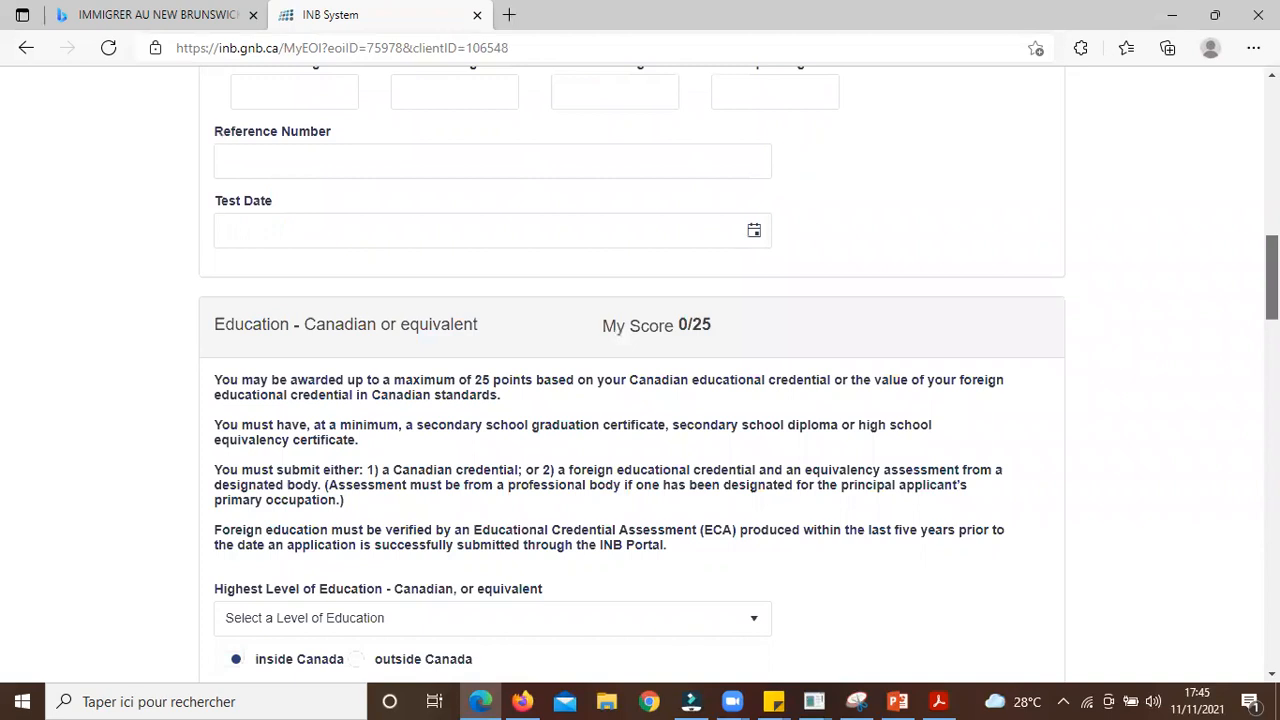
scroll(640, 370, "down", 2)
scroll(640, 370, "down", 1)
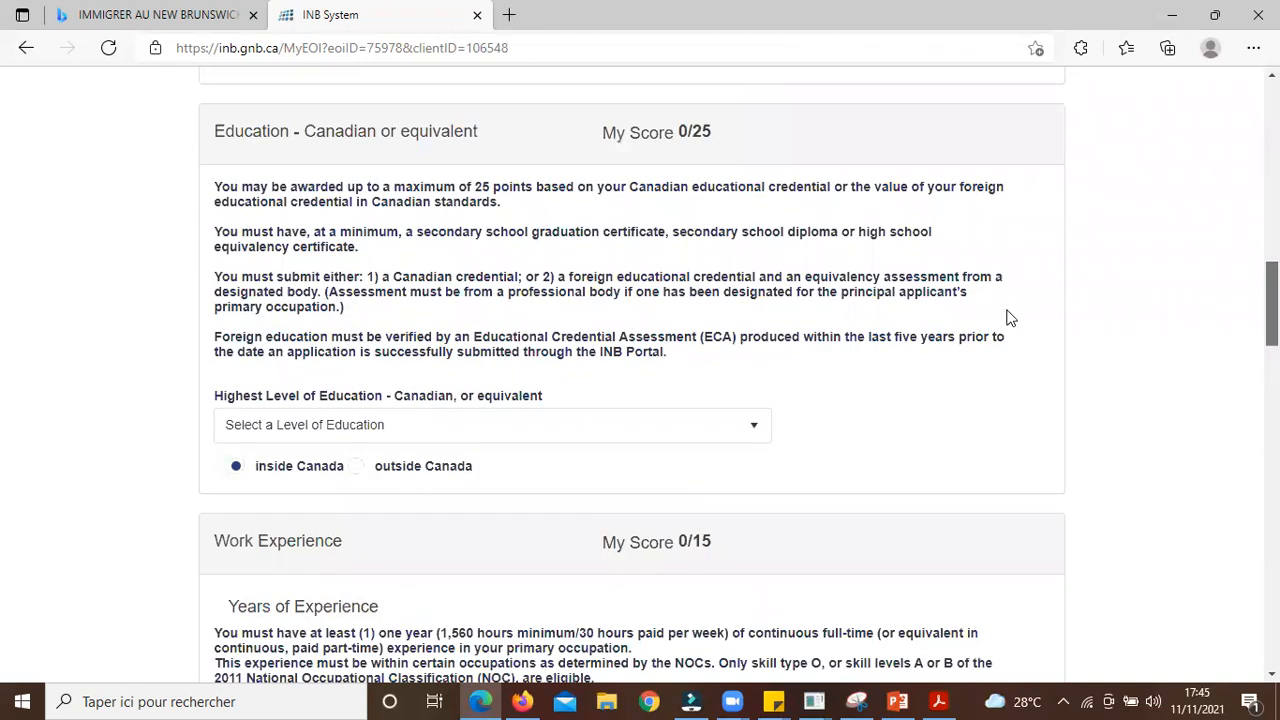
- Set Highest Level of Education to 'Two or more Canadian post-secondary degrees or diplomas or equal'
scroll(1006, 317, "down", 1)
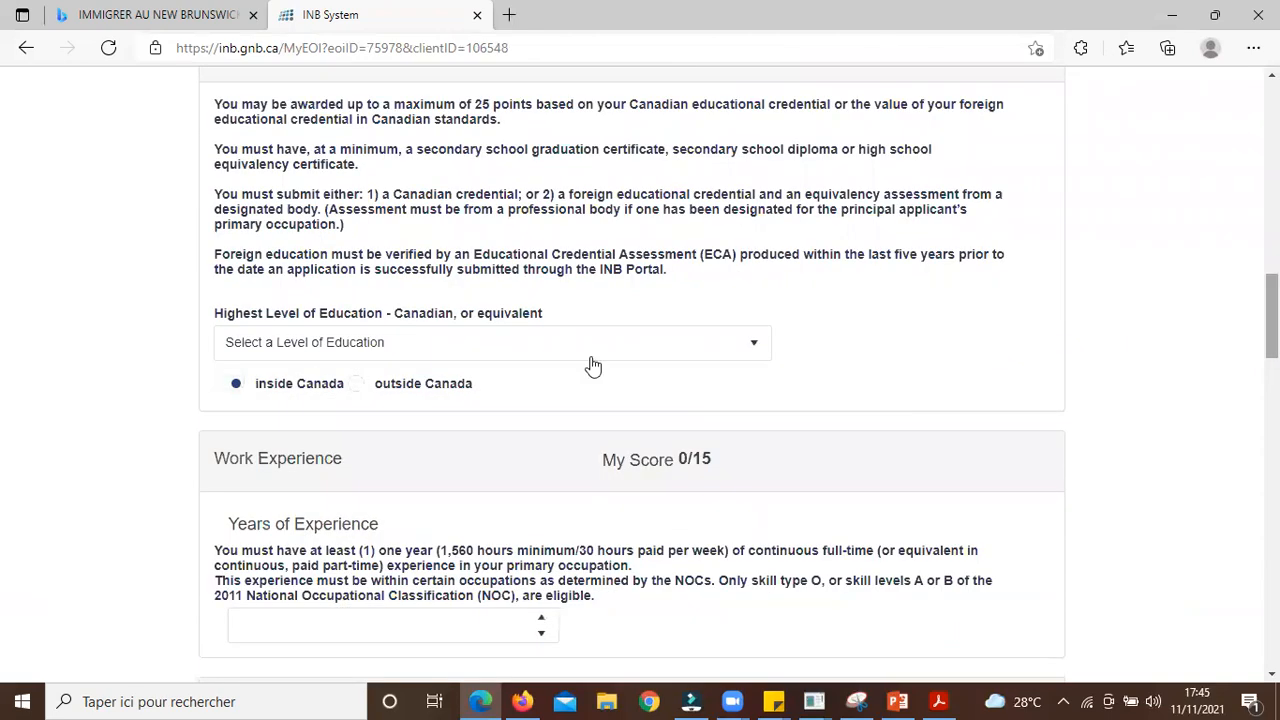
left_click(508, 352)
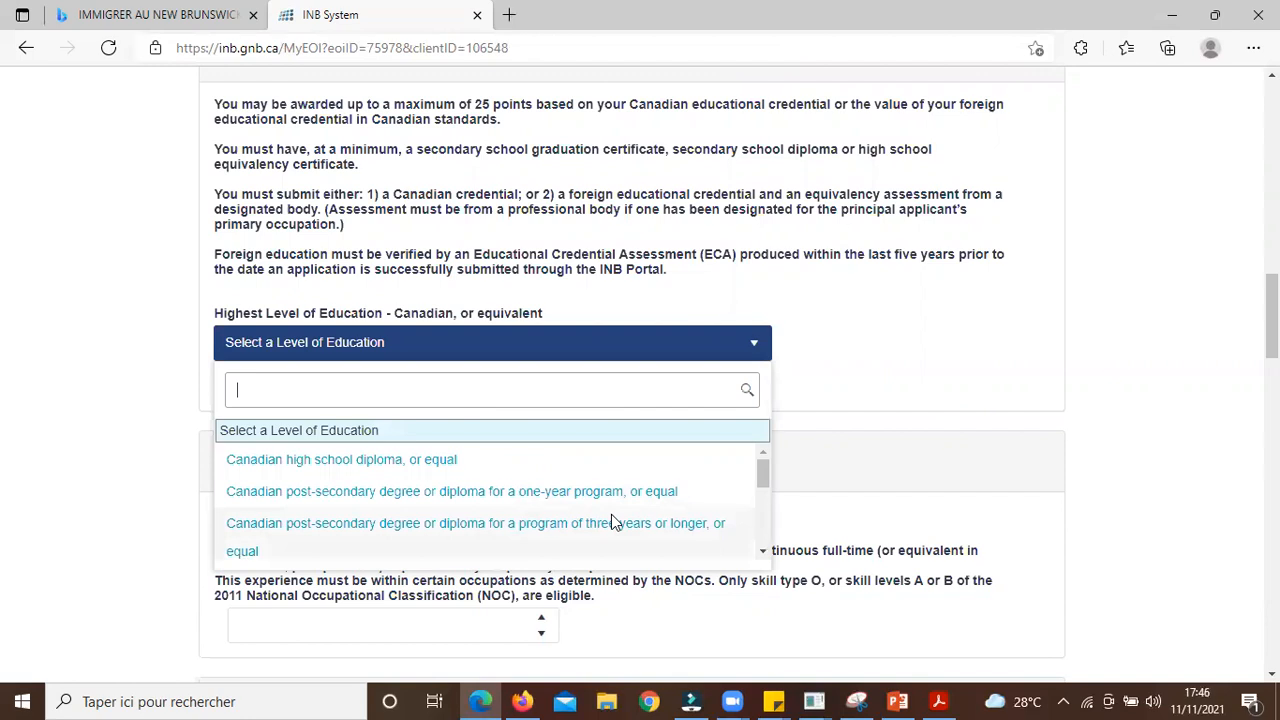
left_click(765, 556)
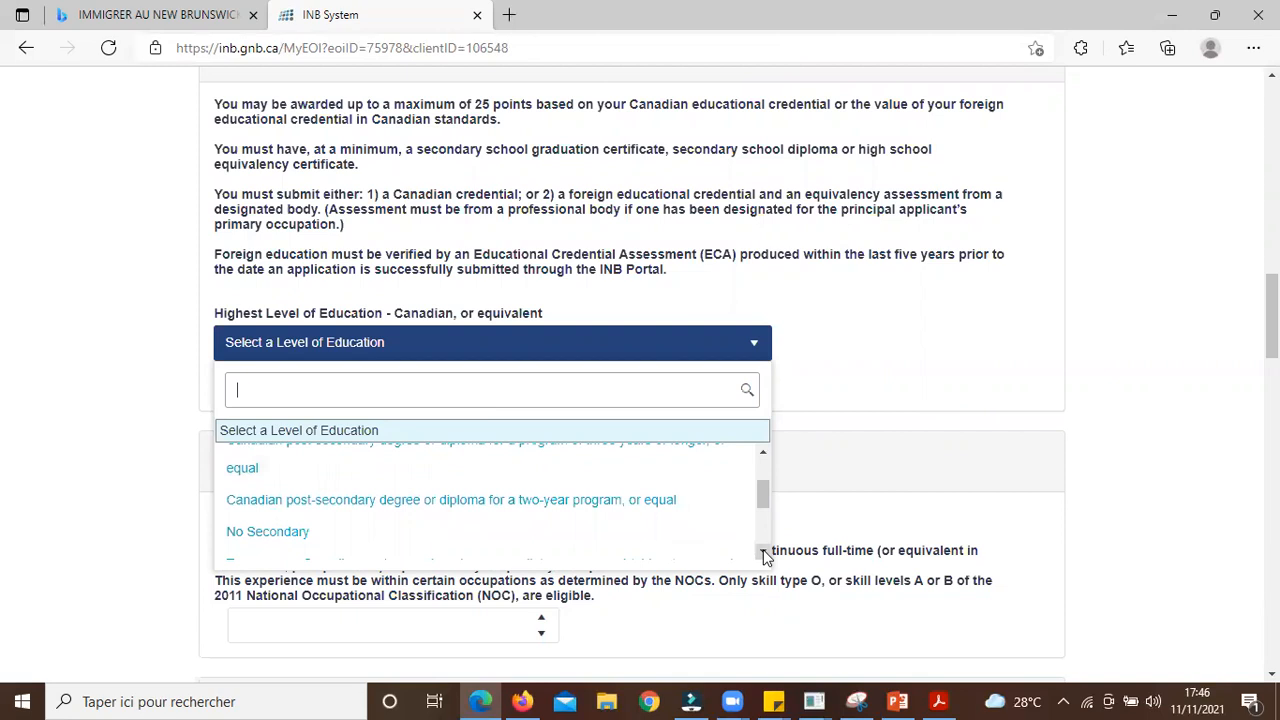
left_click(765, 556)
left_click(765, 556)
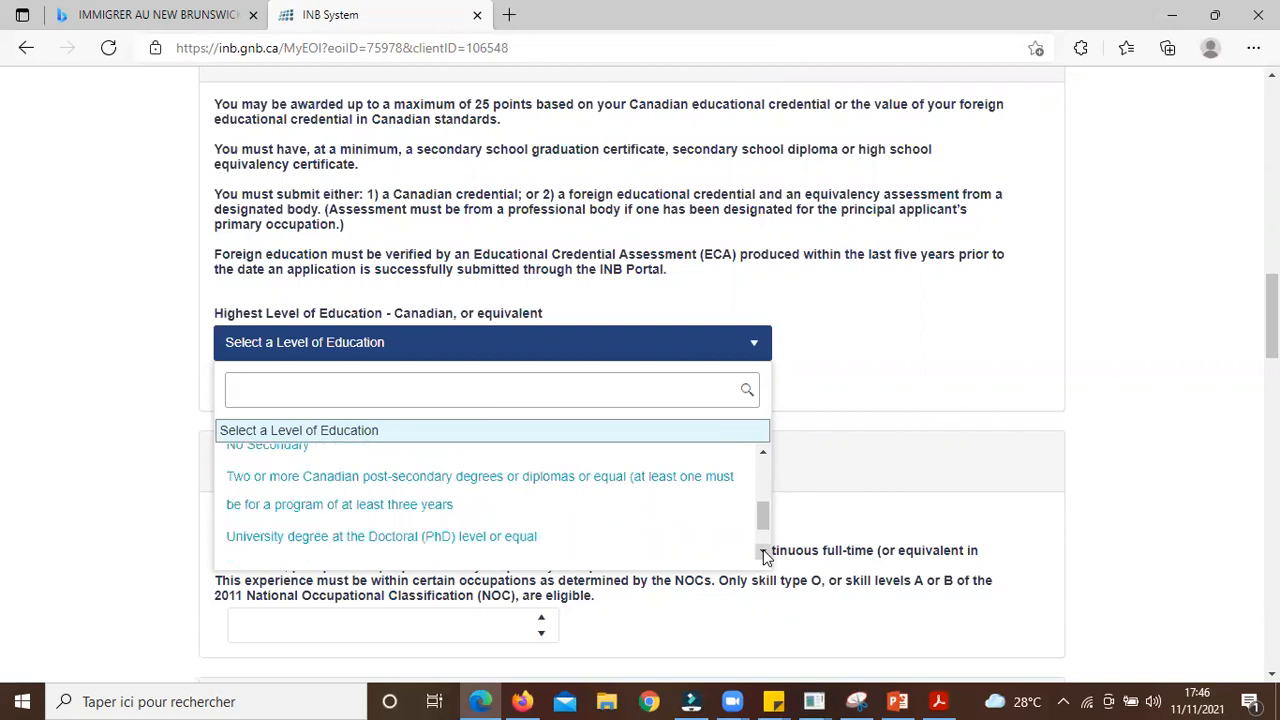
left_click(765, 556)
left_click(765, 556)
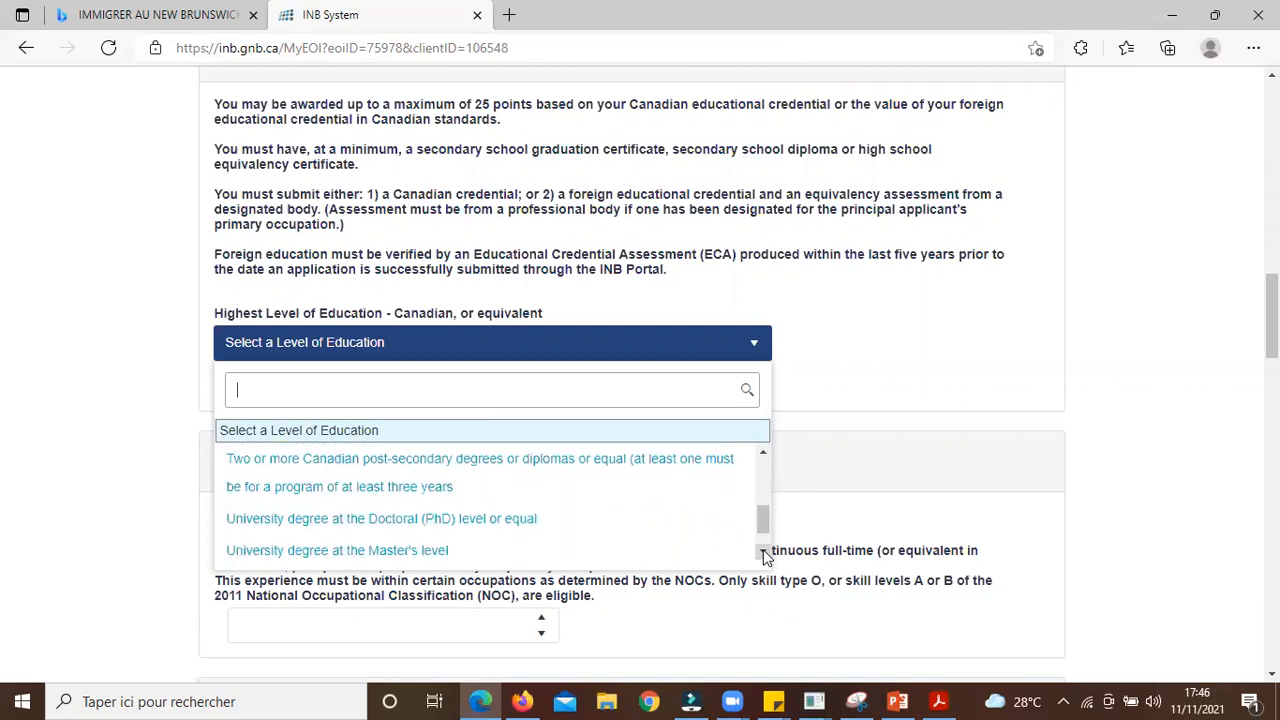
left_click(765, 556)
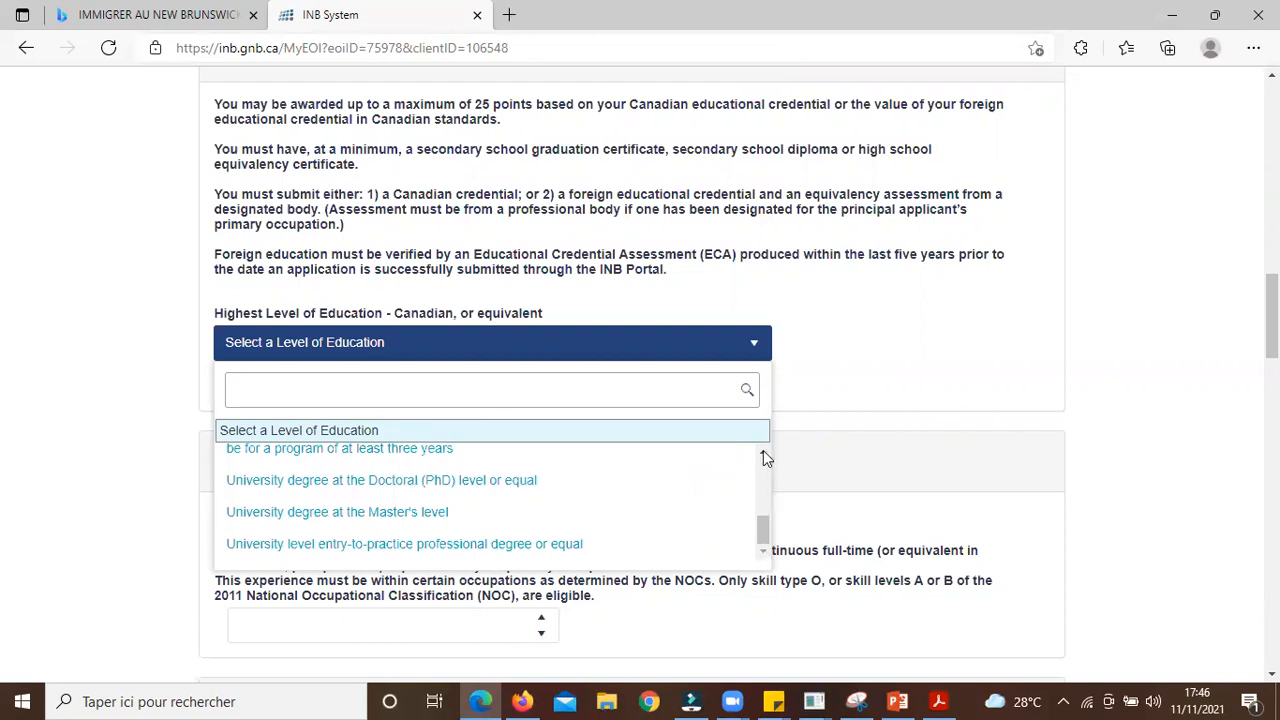
scroll(763, 455, "up", 2)
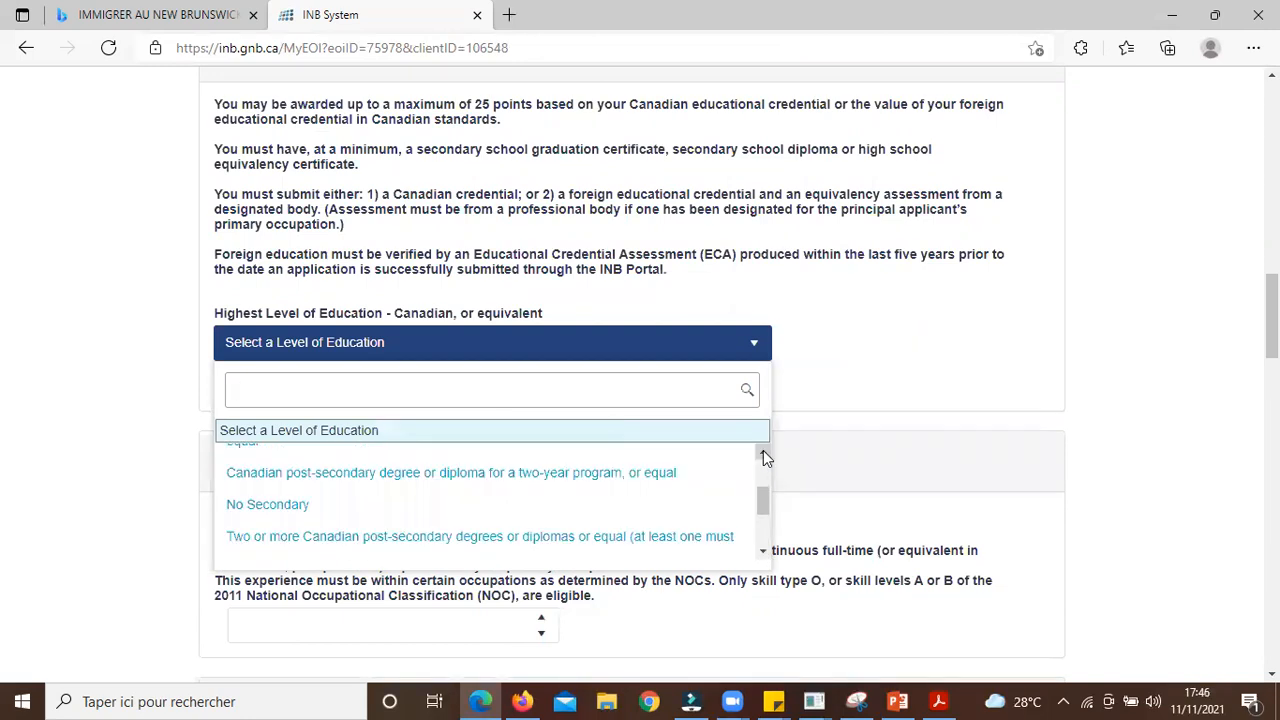
scroll(763, 455, "up", 2)
left_click(764, 456)
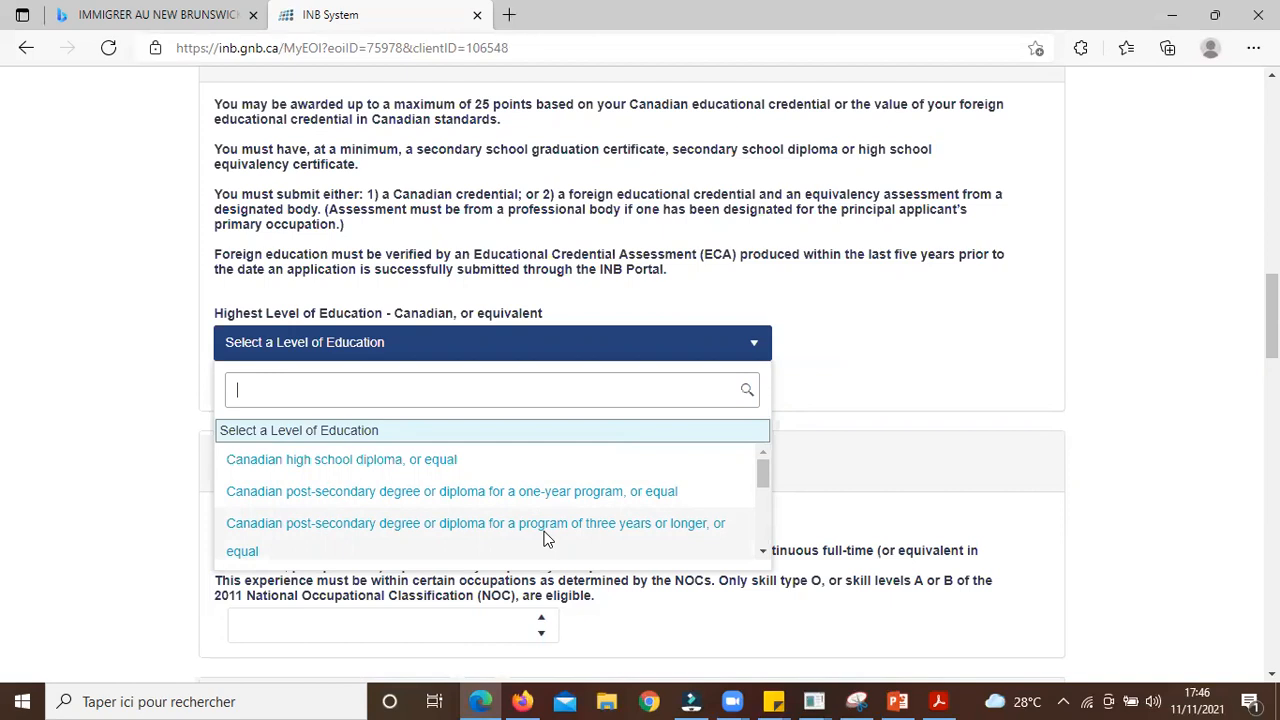
left_click(764, 551)
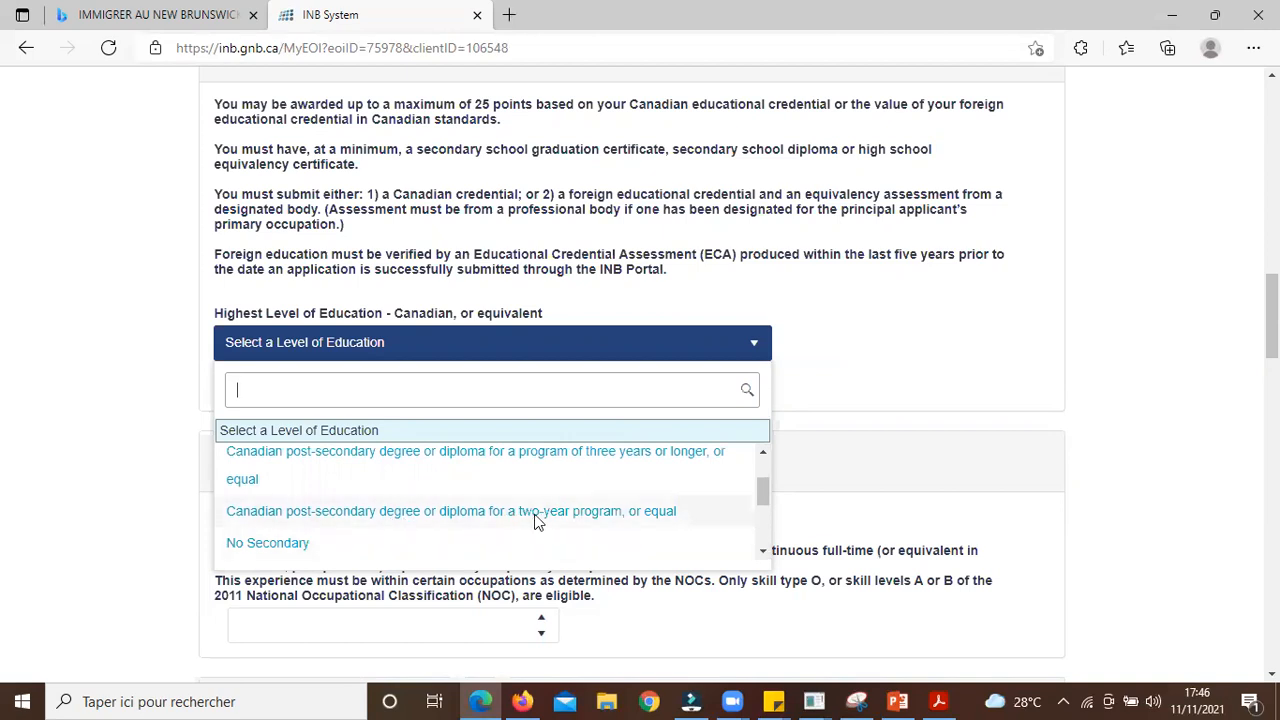
left_click(761, 546)
left_click(761, 546)
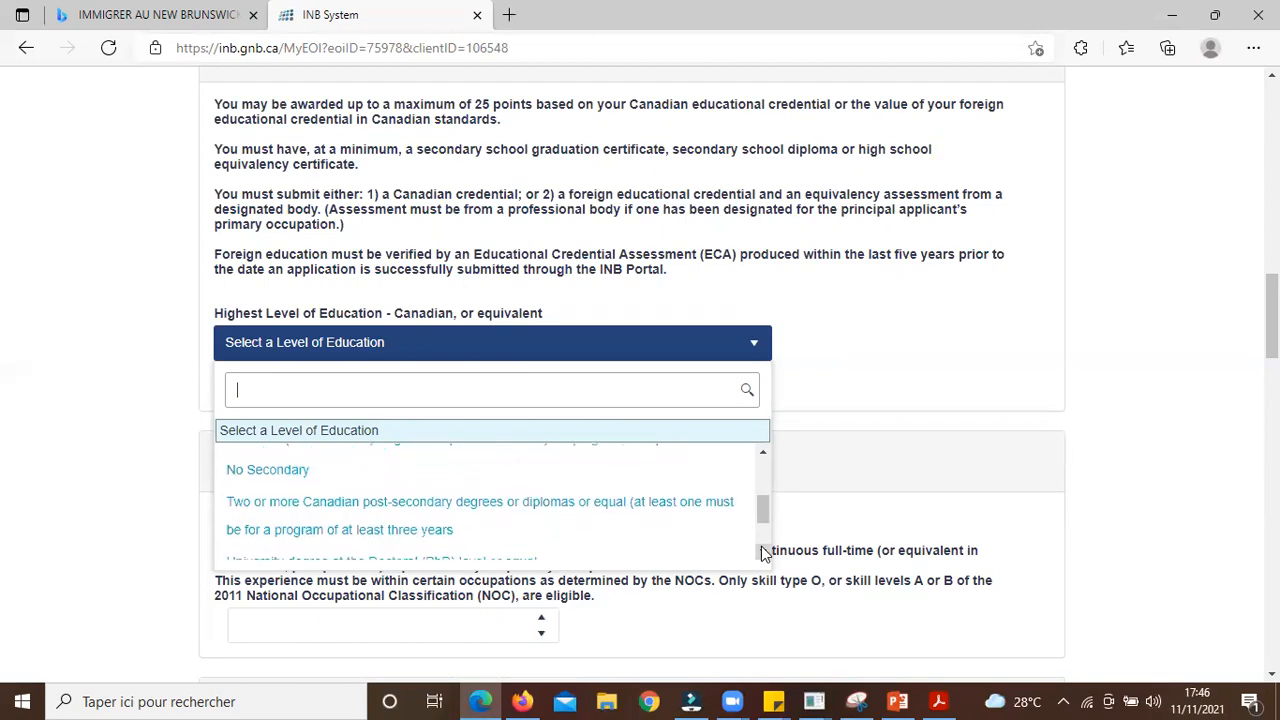
left_click(643, 506)
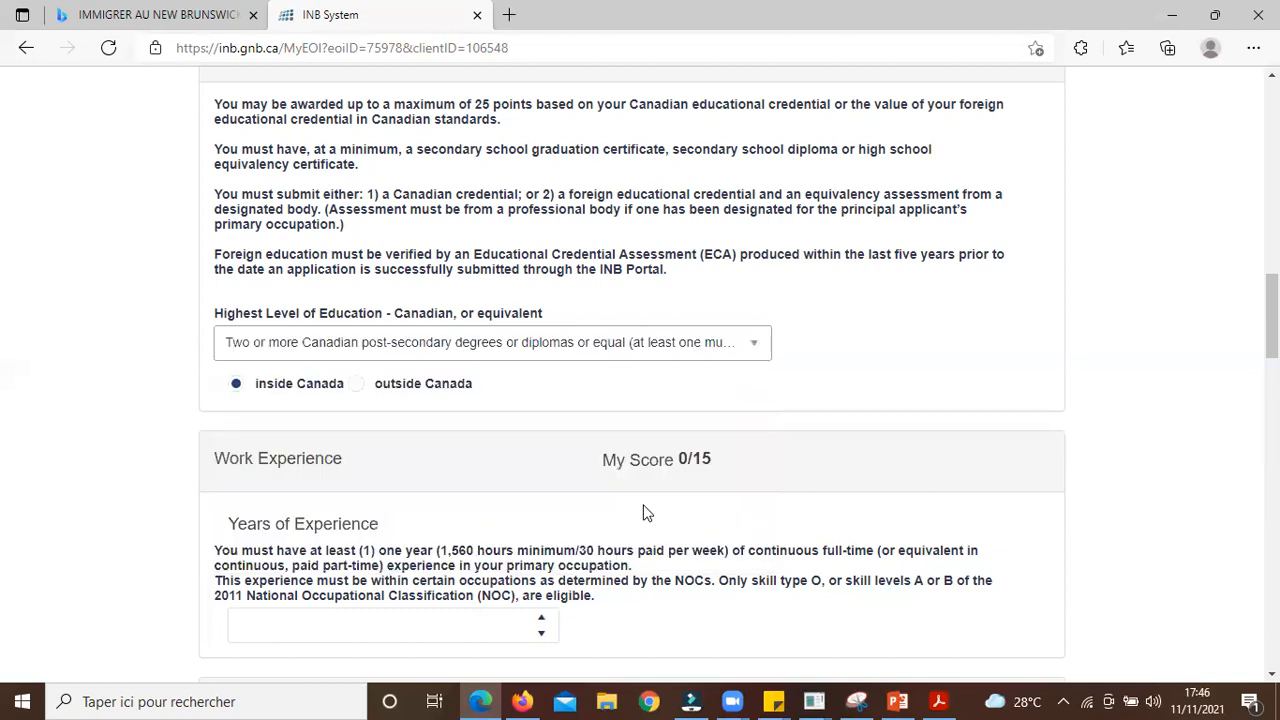
- Mark the education as obtained outside Canada, with ECA agency WES and its reference number
left_click(356, 387)
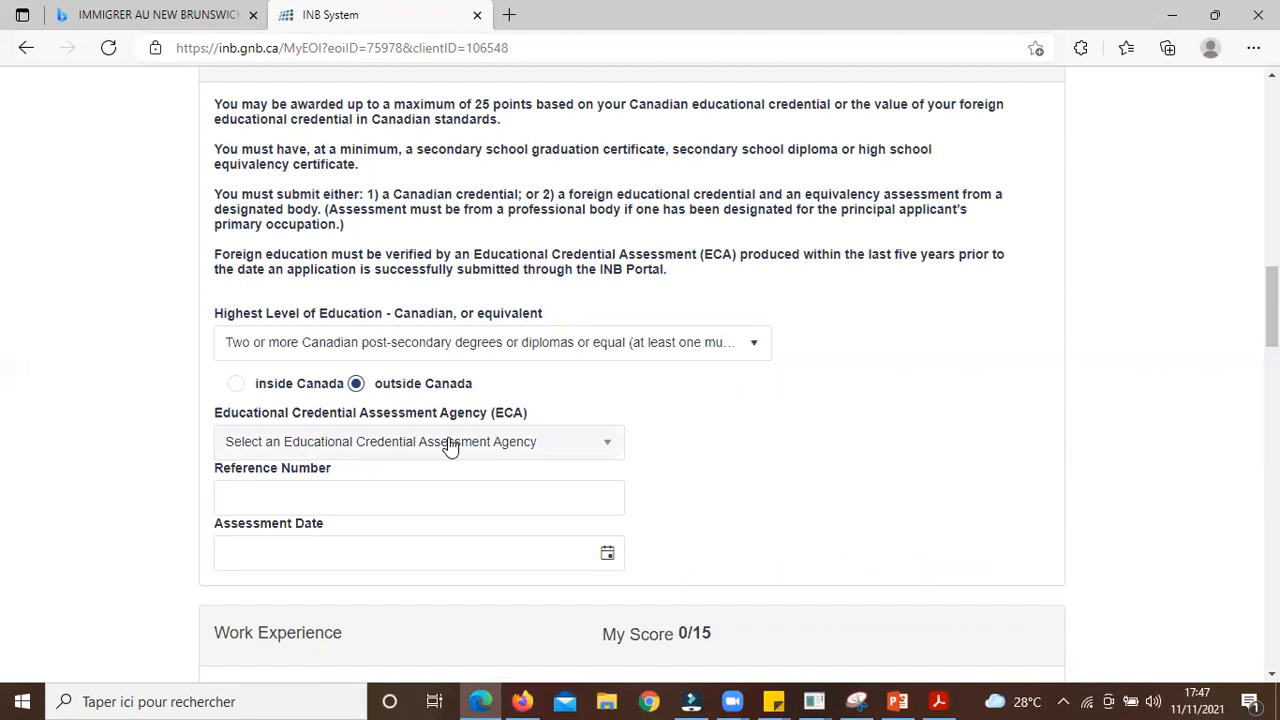
left_click(540, 445)
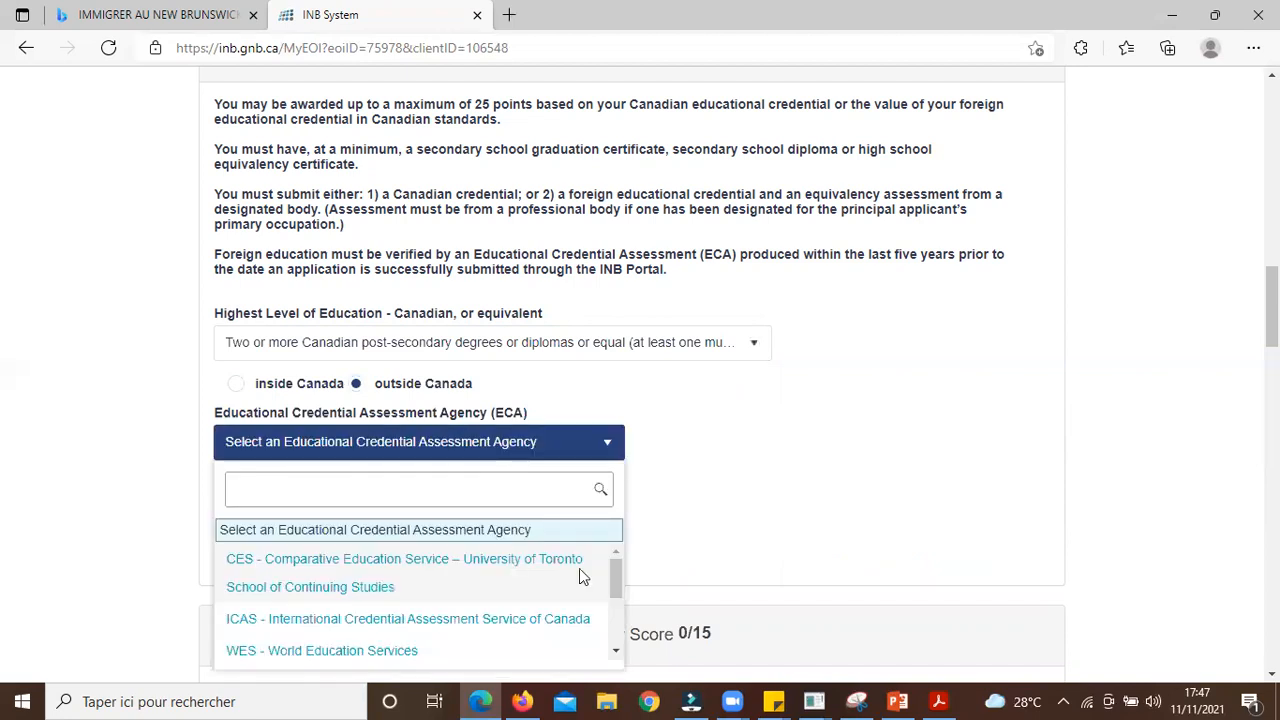
left_click(425, 651)
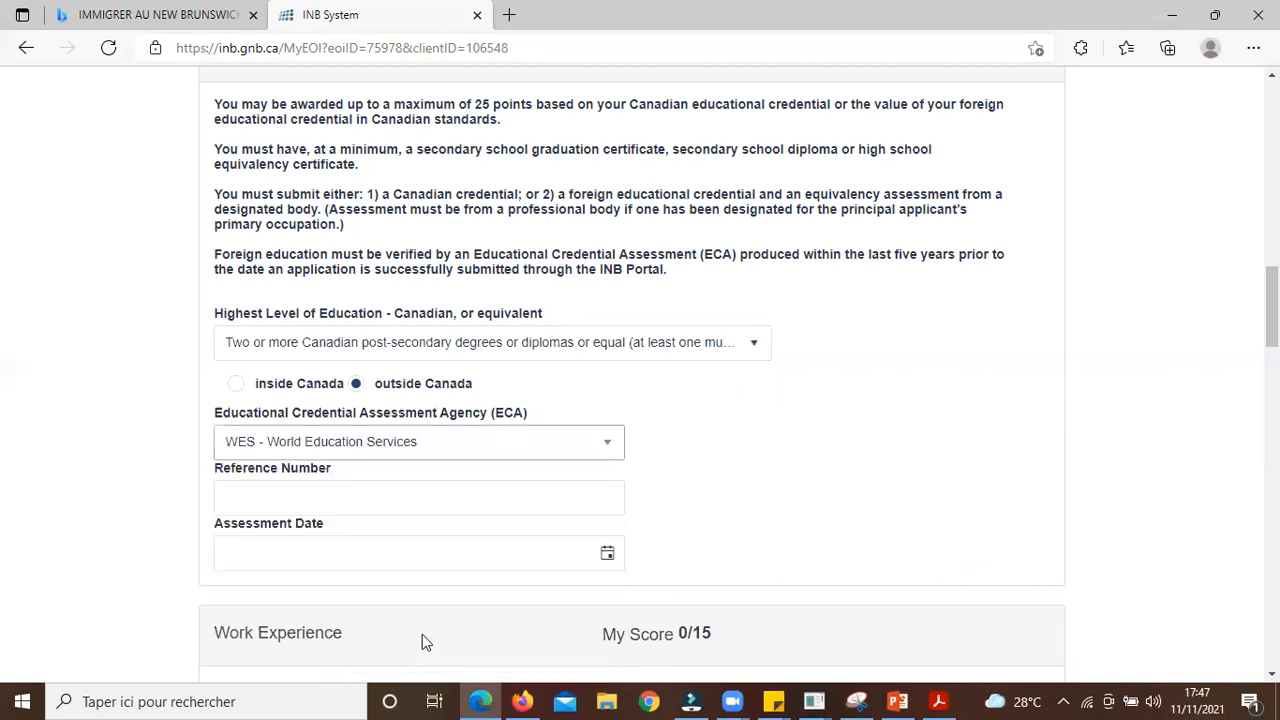
left_click(440, 500)
mouse_move(432, 566)
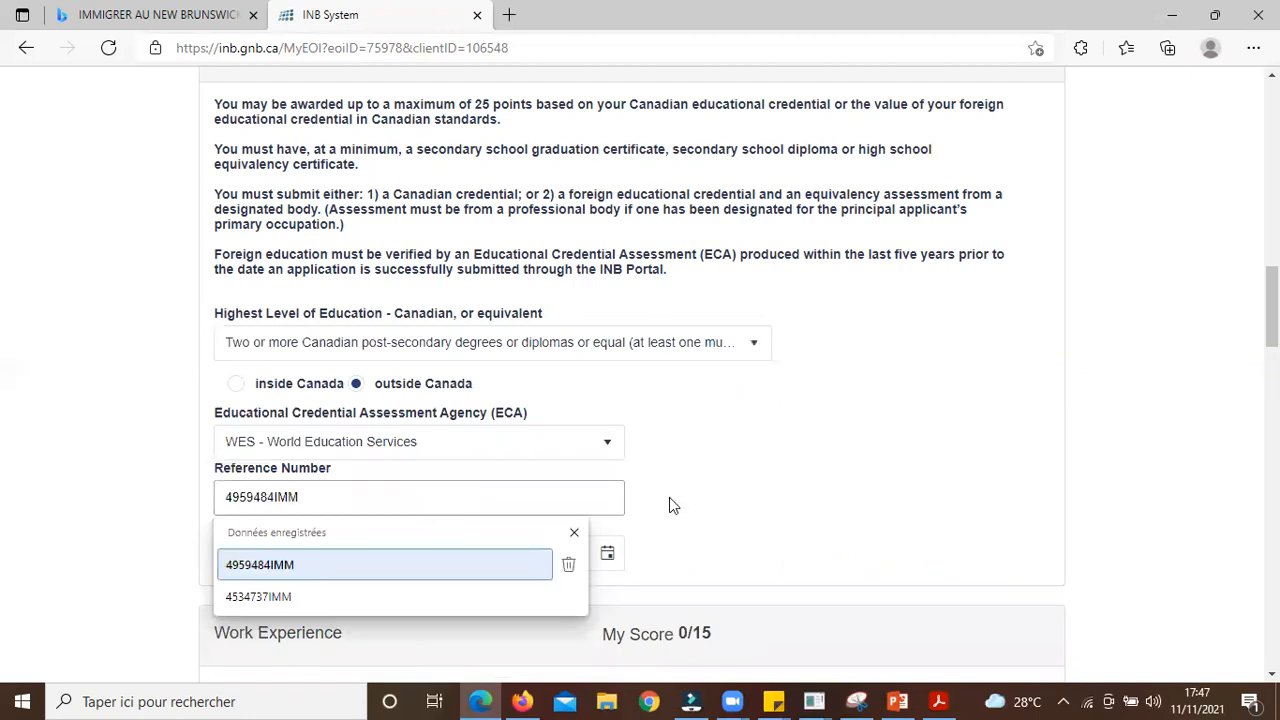
left_click(672, 507)
- Set the credential assessment date to July 15, 2021
left_click(485, 560)
left_click(609, 565)
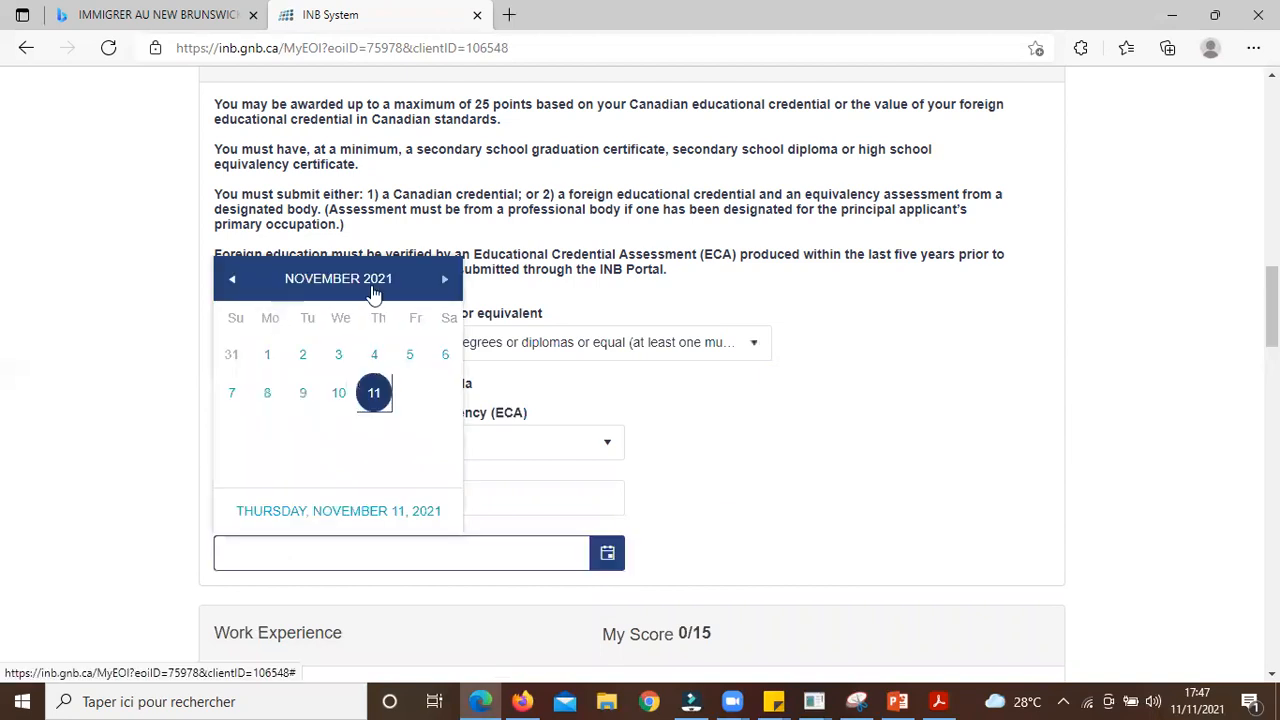
left_click(372, 283)
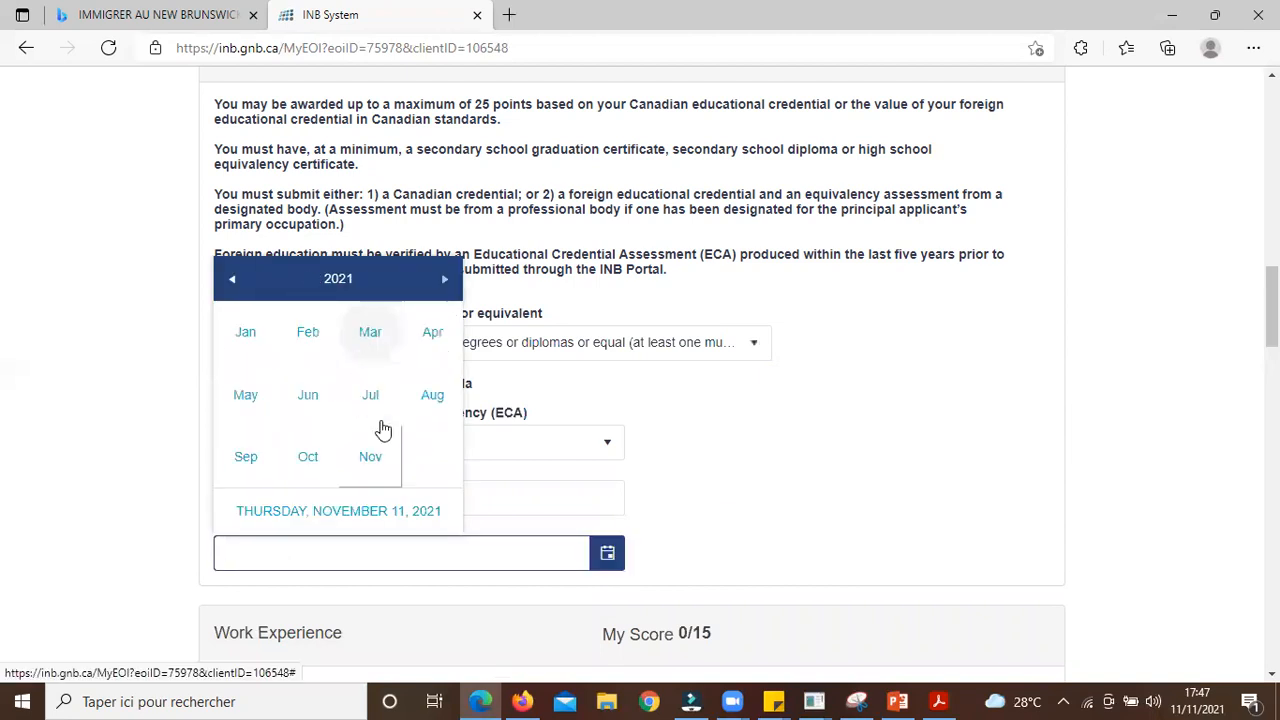
left_click(380, 422)
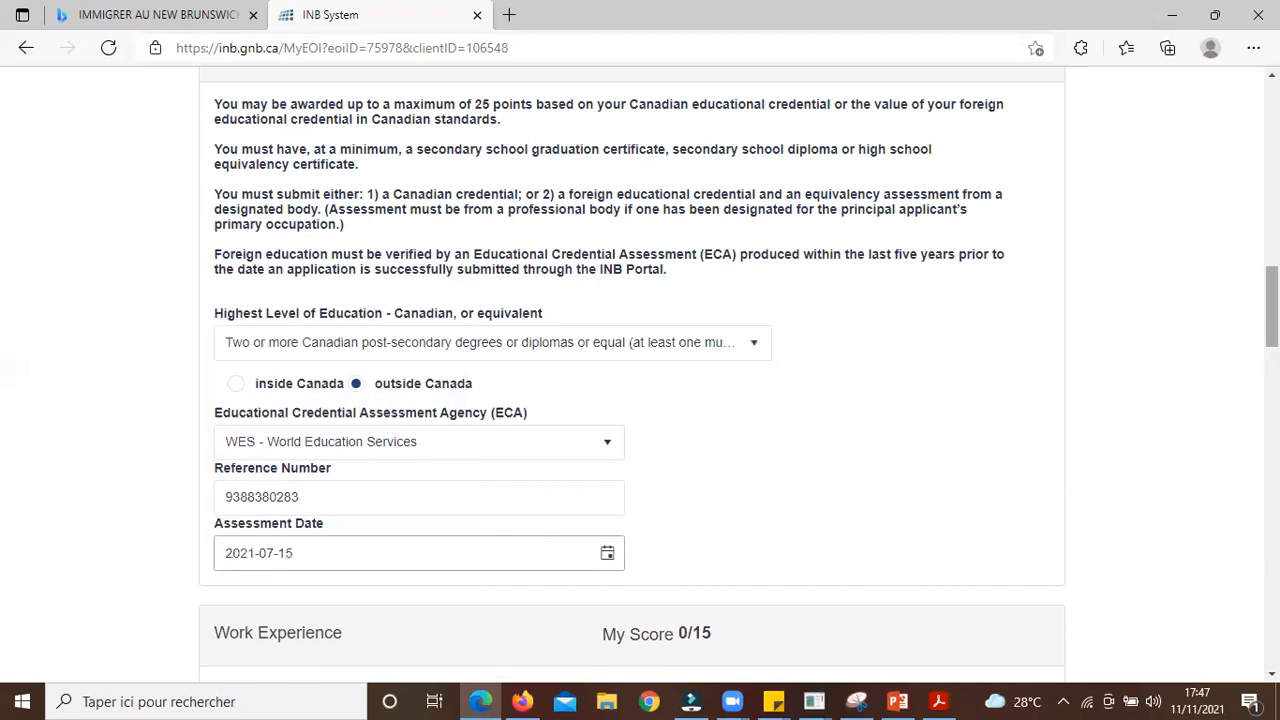
scroll(820, 389, "down", 3)
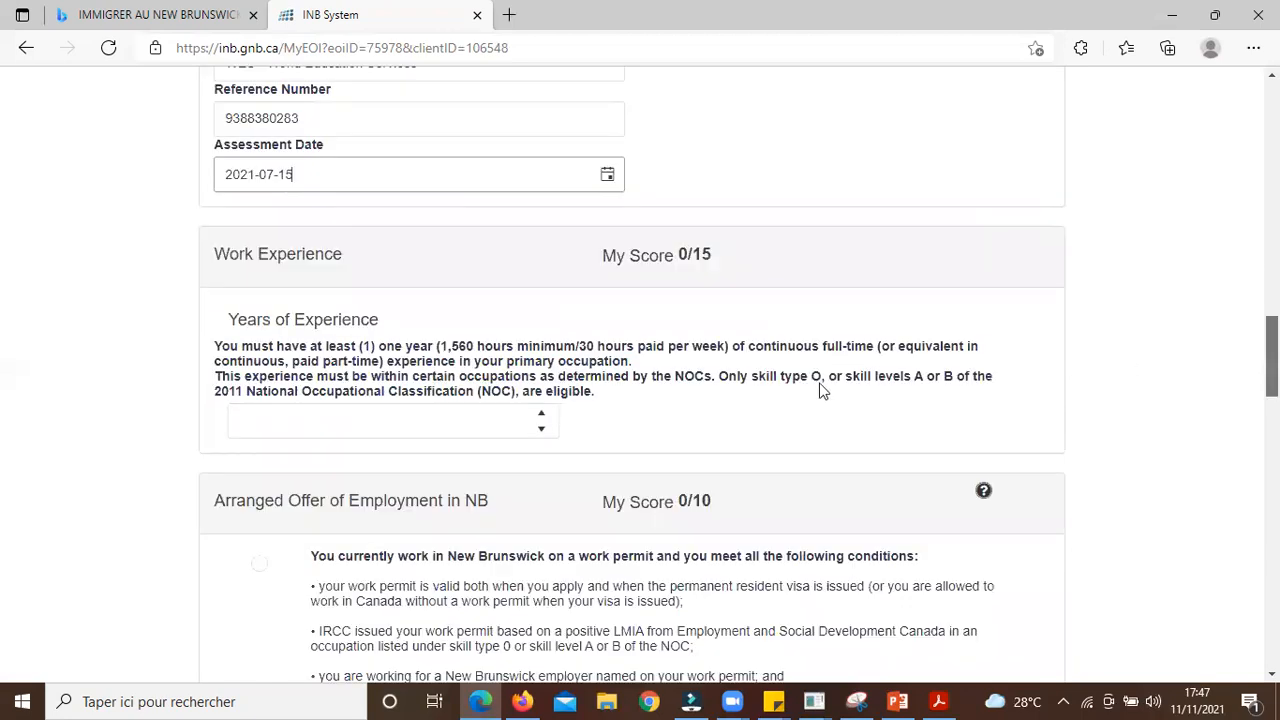
- Enter 5 years in the Years of Experience field
left_click(440, 420)
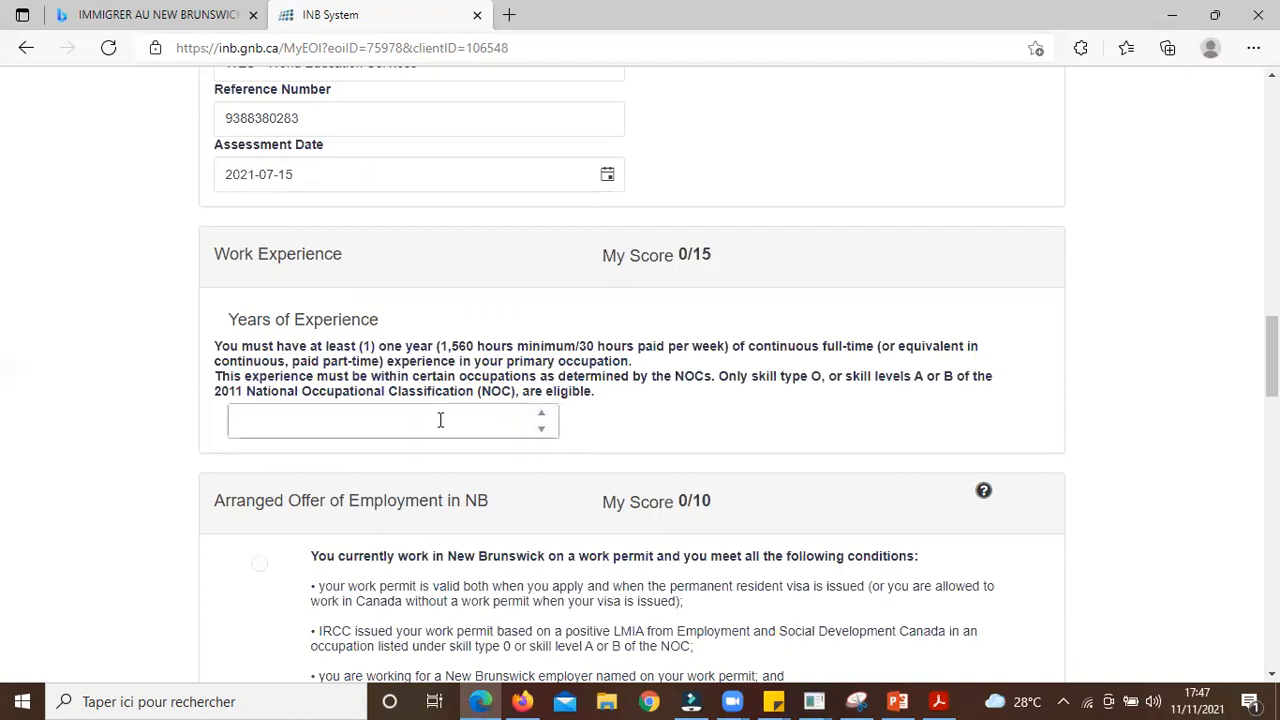
type("5")
key("BackSpace")
type("5")
scroll(640, 400, "down", 1)
scroll(640, 400, "down", 1)
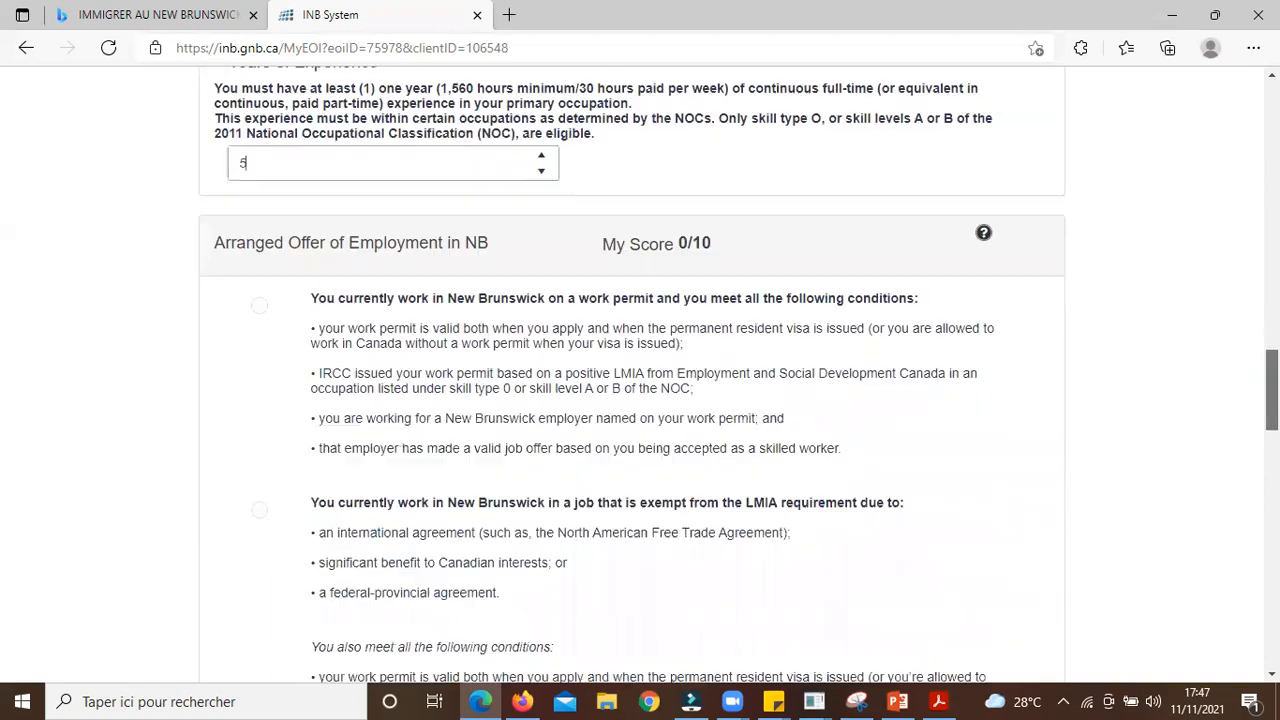
scroll(640, 400, "down", 5)
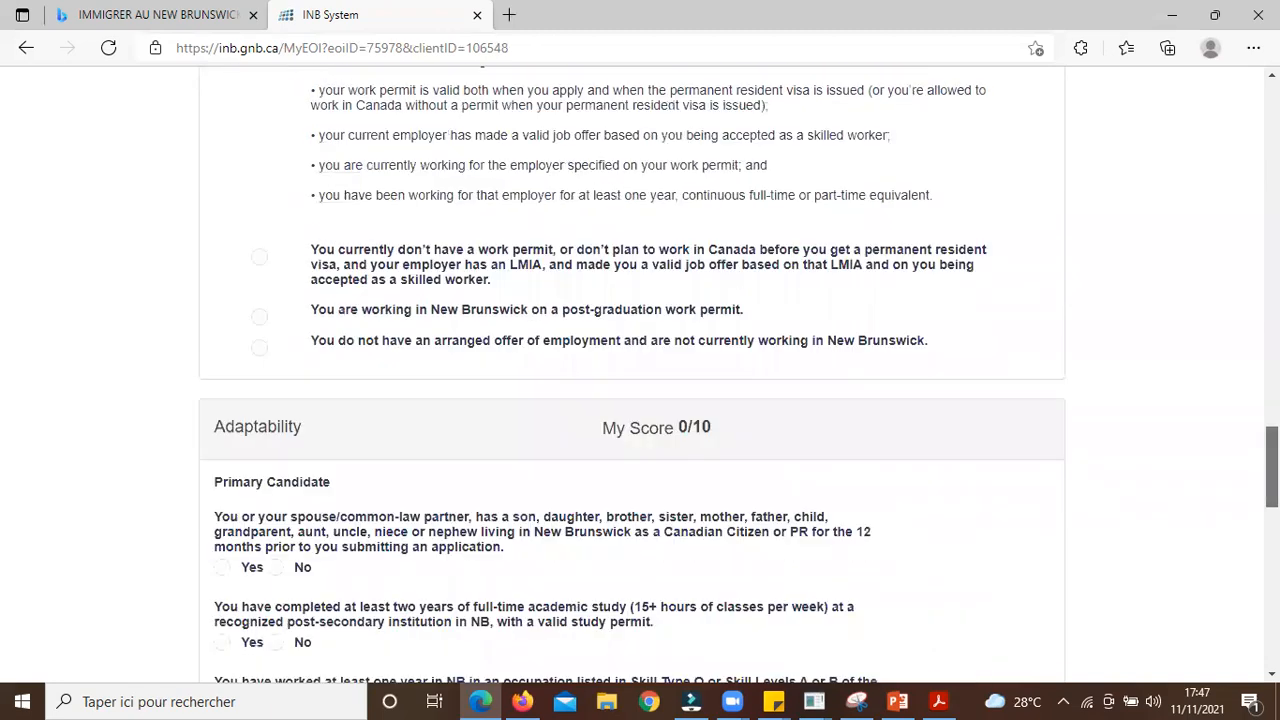
scroll(640, 400, "down", 1)
scroll(640, 400, "up", 2)
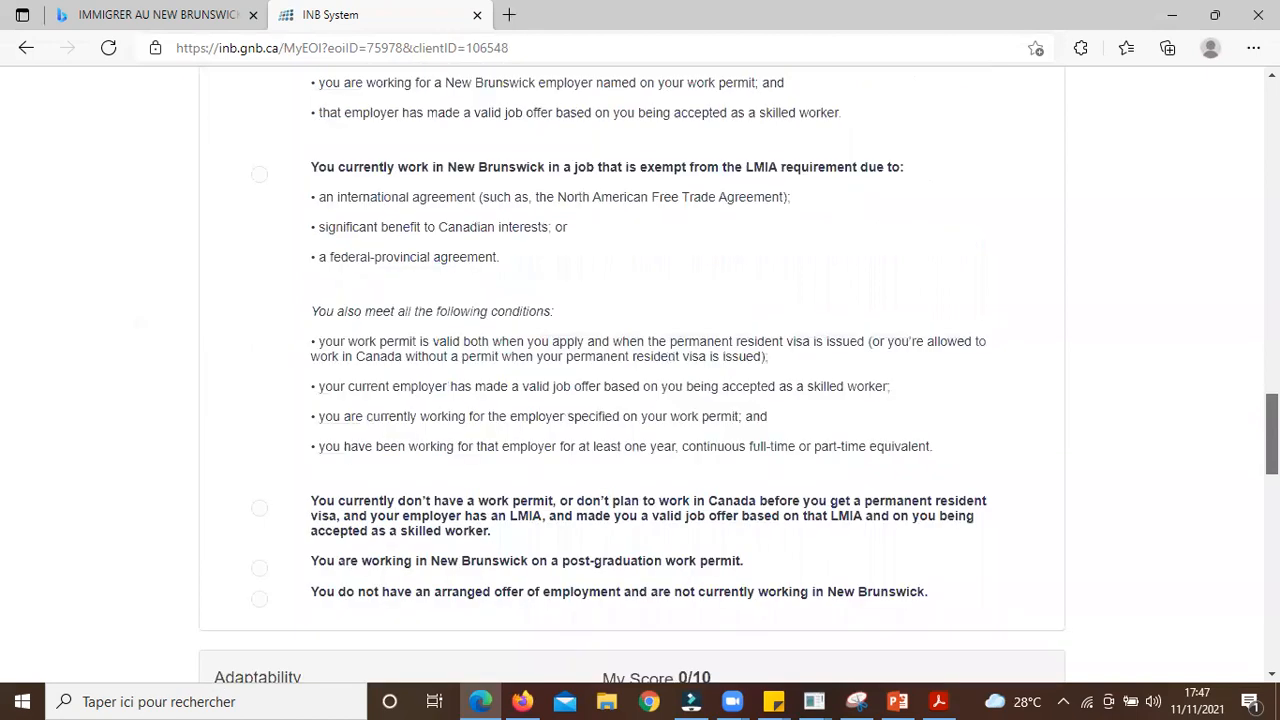
scroll(640, 400, "up", 1)
scroll(744, 460, "up", 2)
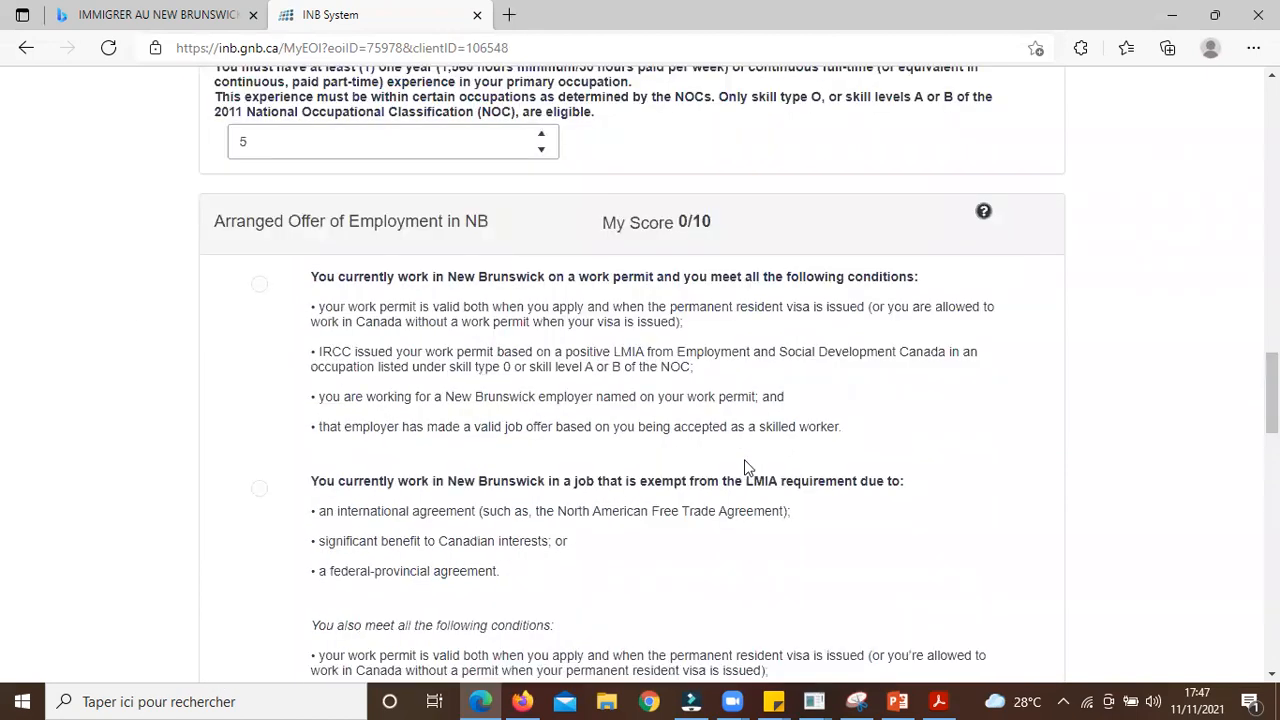
- Select the work-permit option in the Arranged Offer section
left_click(259, 285)
key("space")
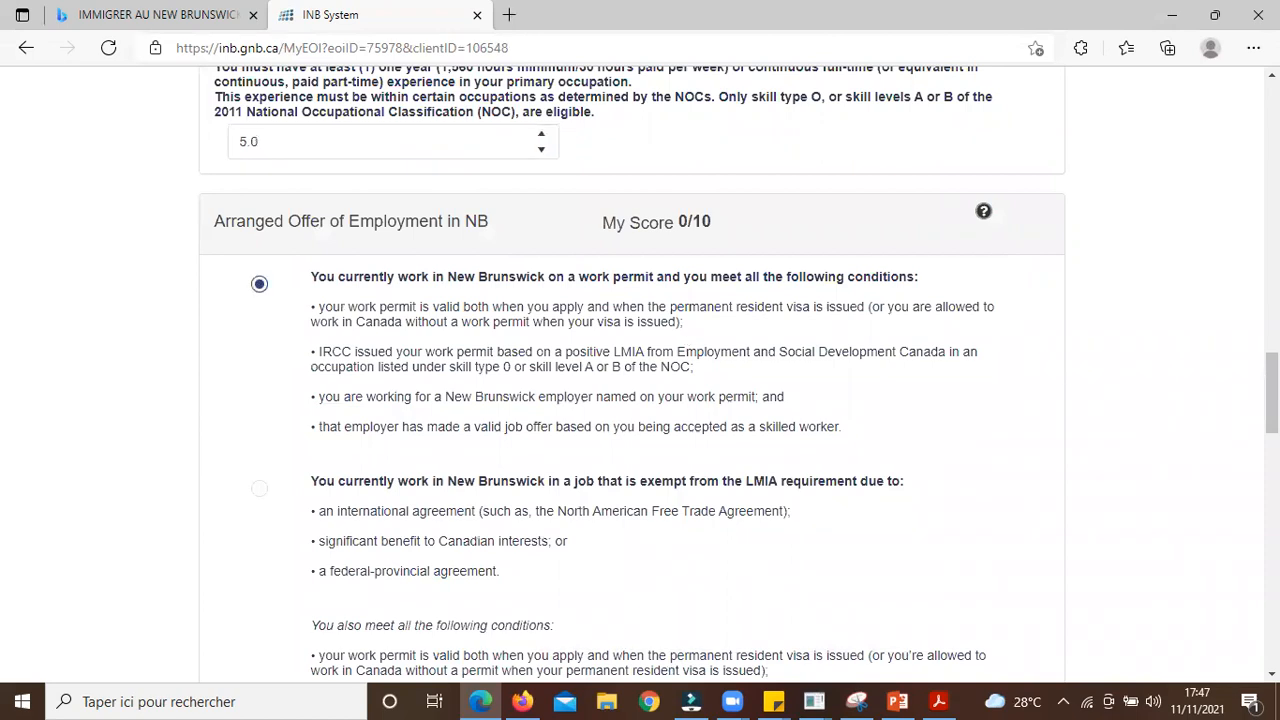
scroll(632, 370, "down", 3)
scroll(632, 370, "down", 1)
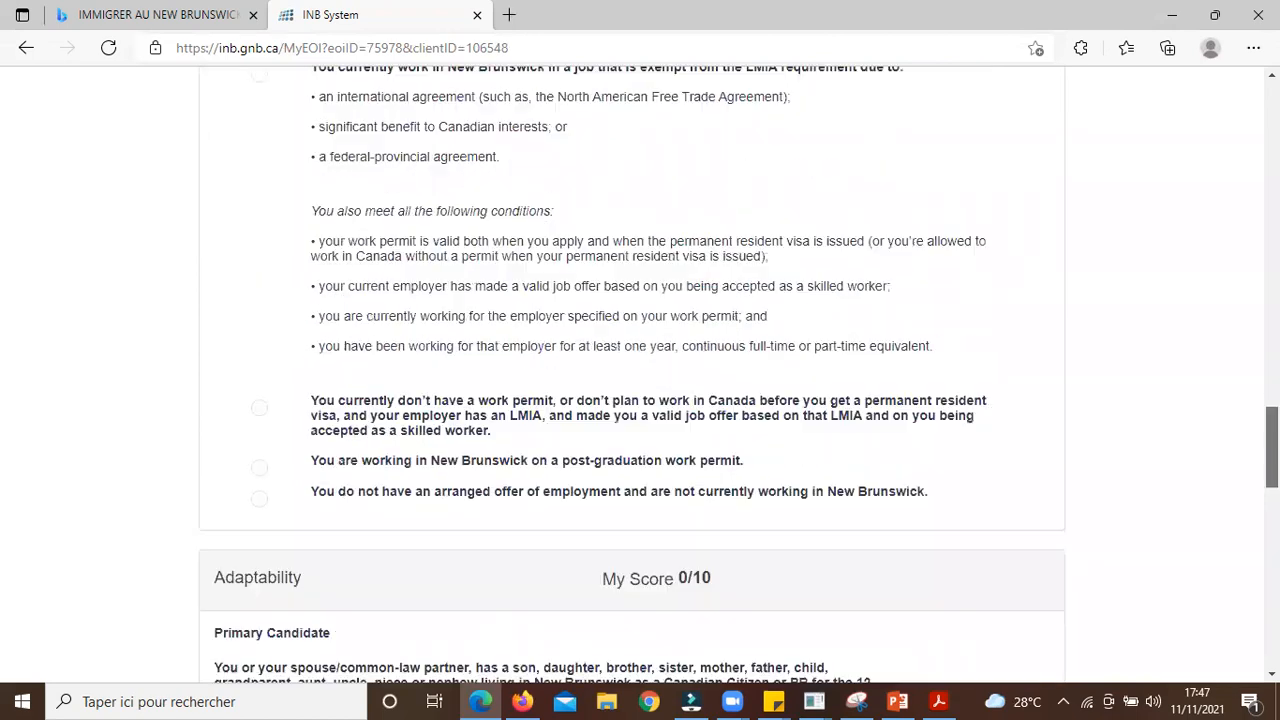
scroll(549, 409, "up", 2)
scroll(549, 409, "up", 1)
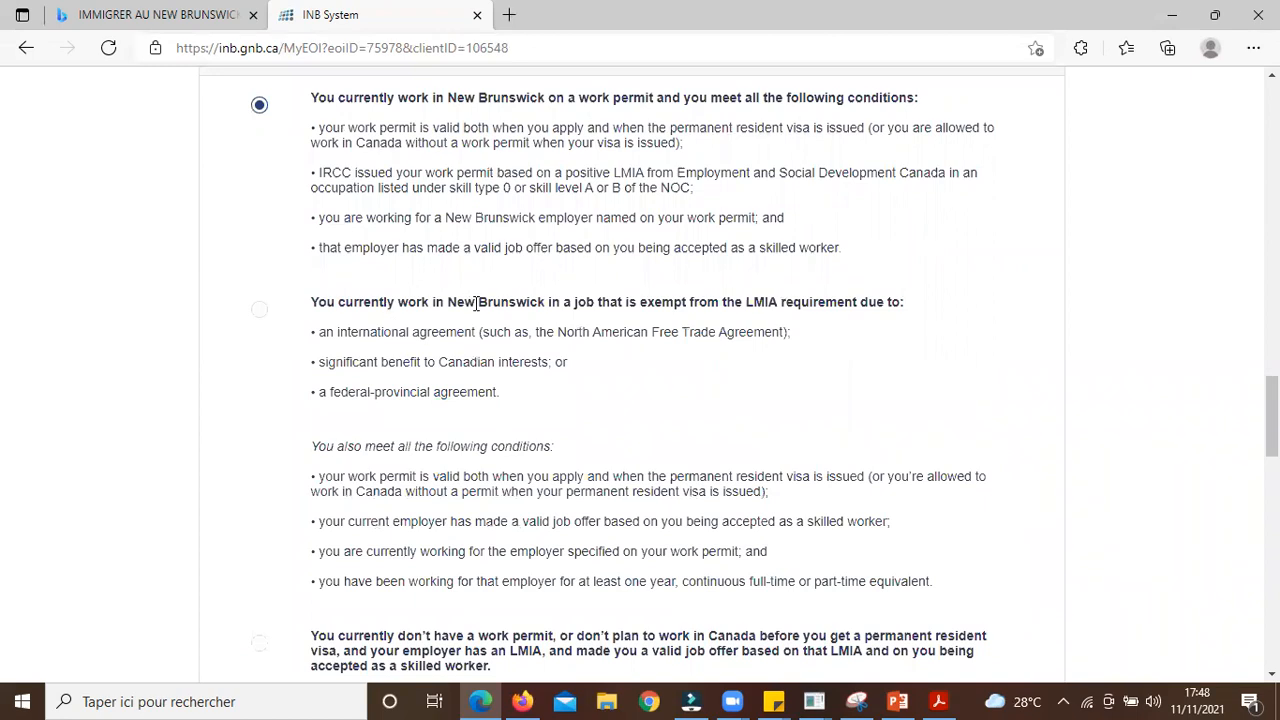
- Try the LMIA offer options, then settle on having no arranged offer of employment
left_click(259, 313)
scroll(739, 378, "up", 1)
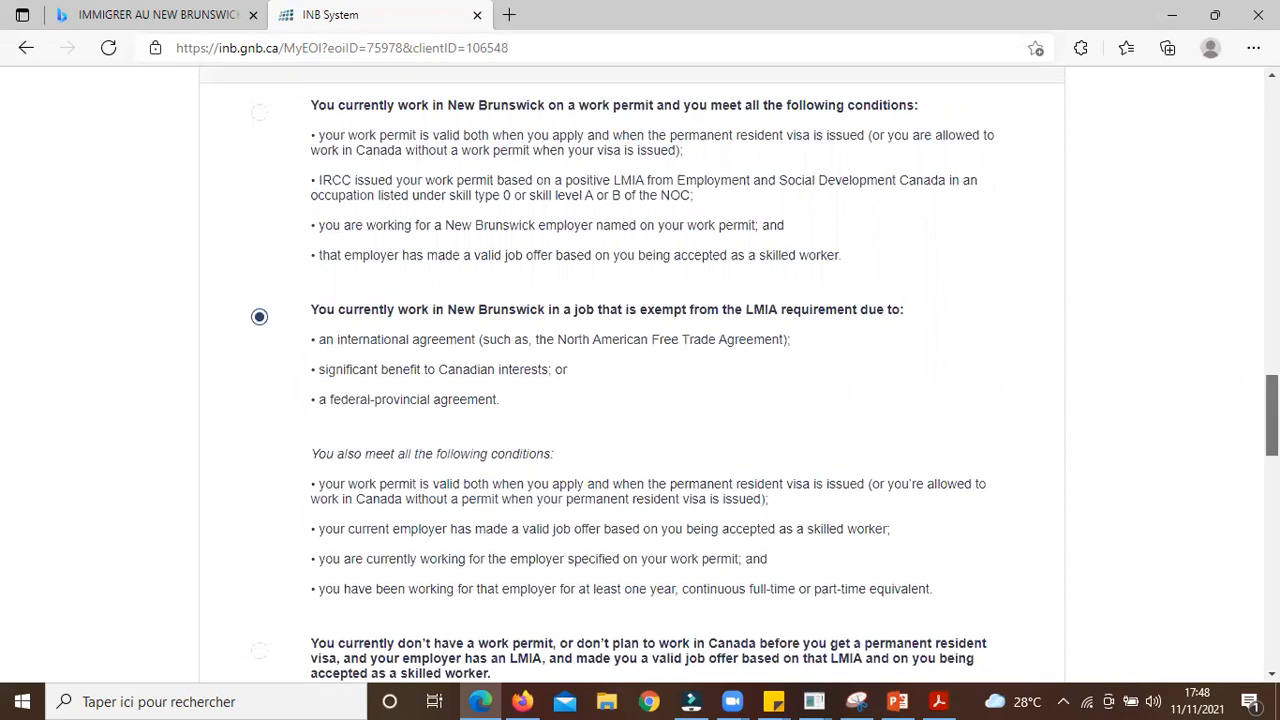
scroll(632, 378, "up", 2)
scroll(632, 378, "down", 1)
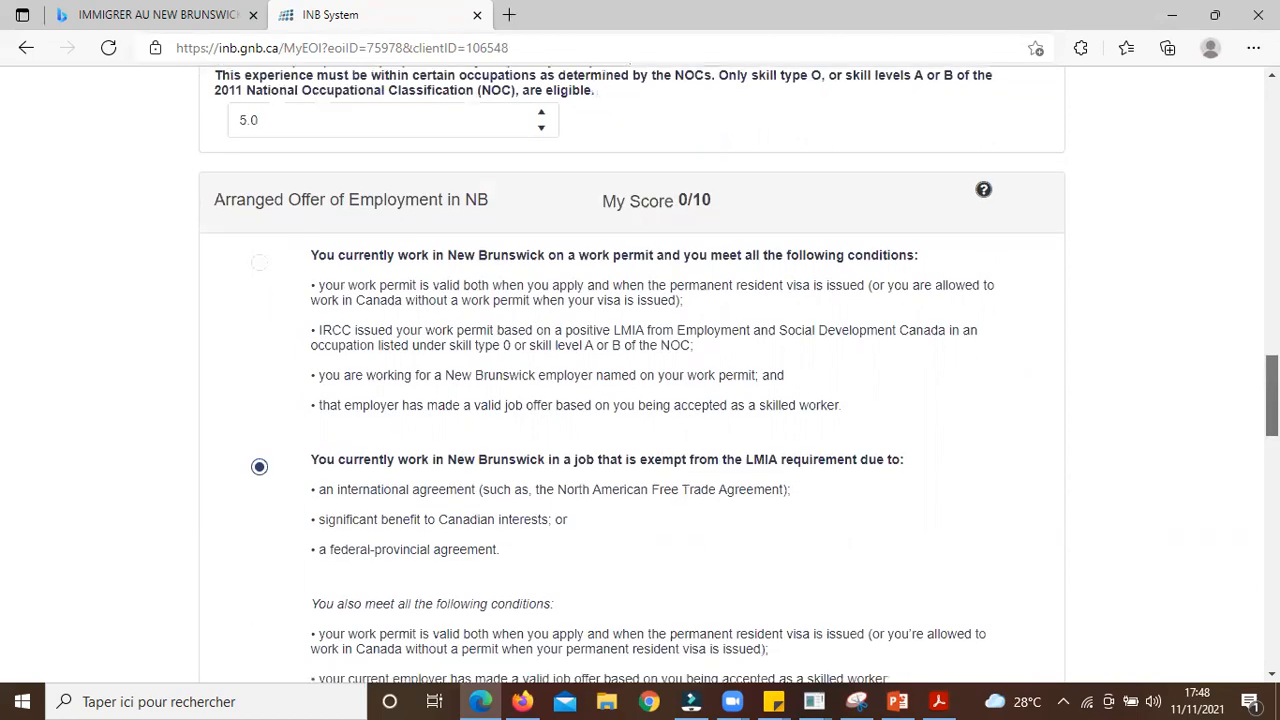
scroll(632, 378, "down", 2)
scroll(877, 491, "down", 2)
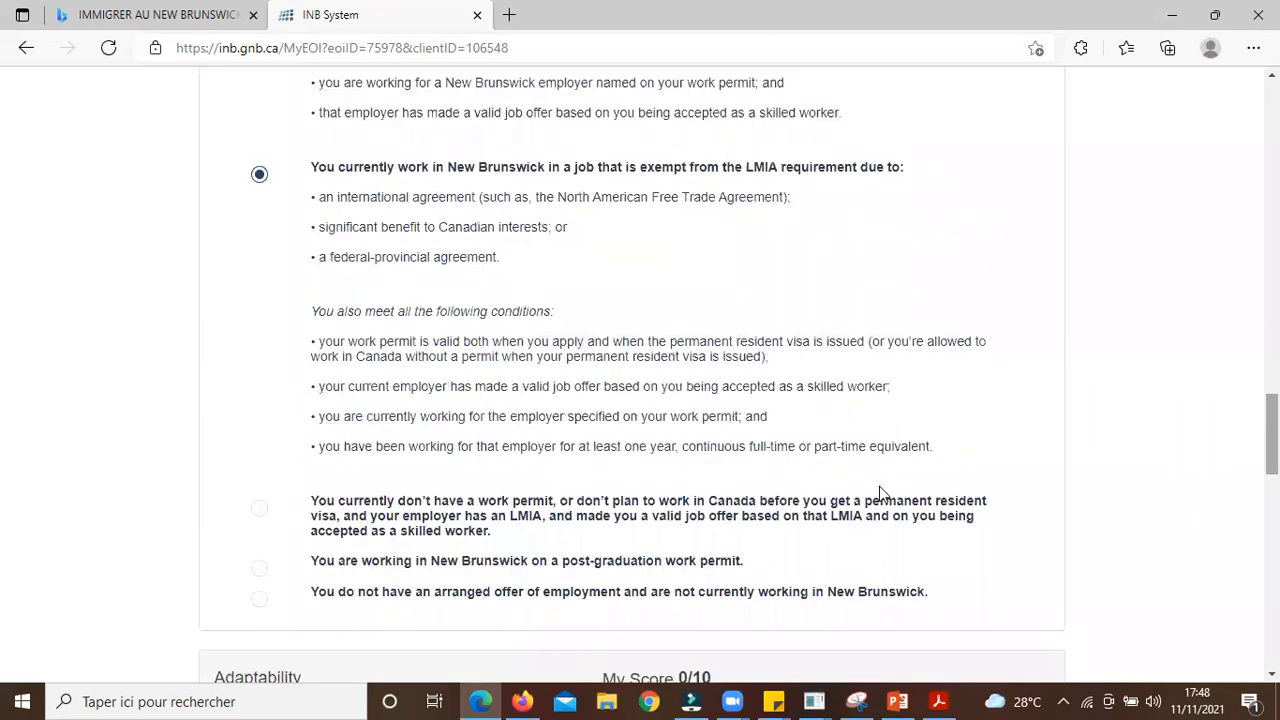
left_click(260, 512)
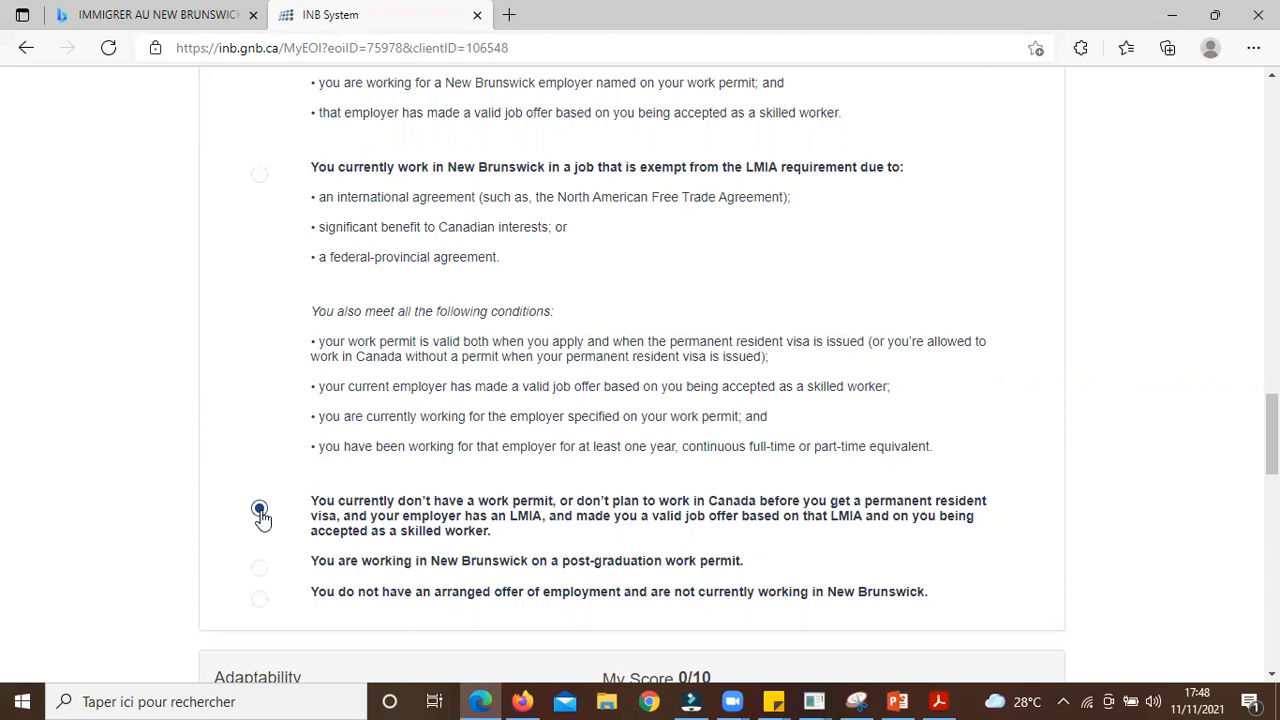
left_click(261, 603)
scroll(640, 380, "down", 1)
scroll(640, 380, "down", 3)
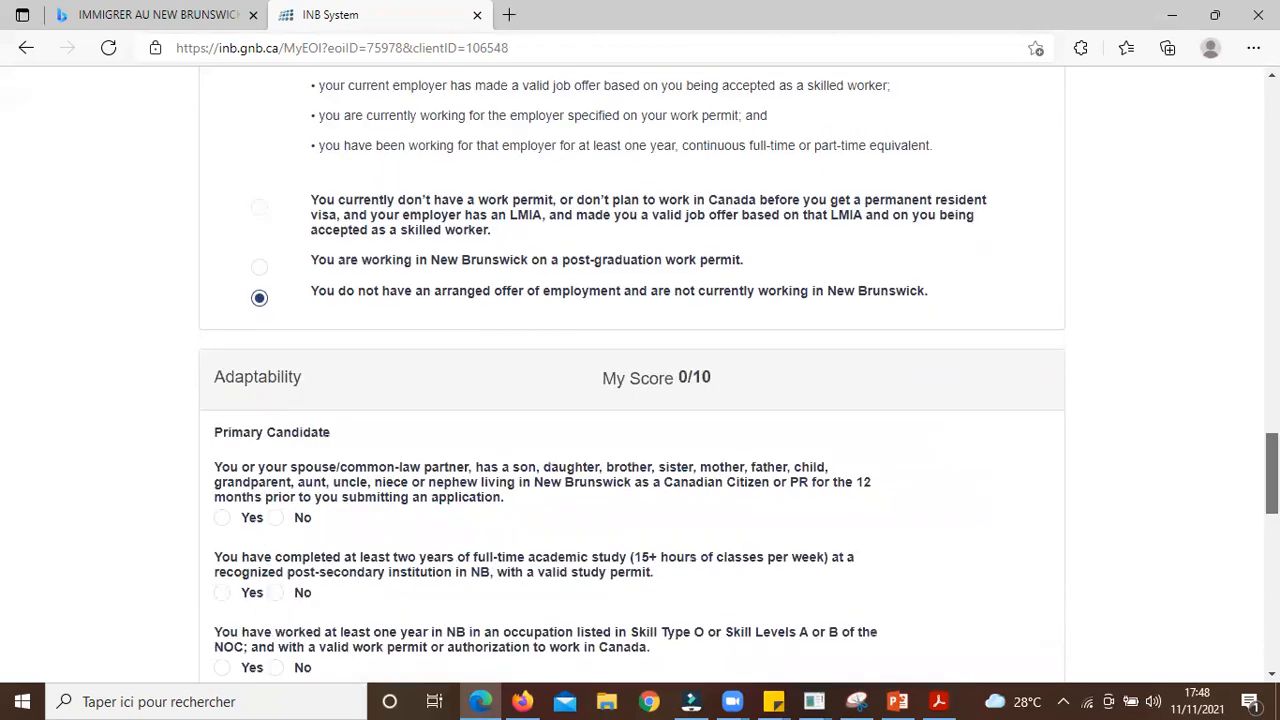
scroll(640, 380, "down", 1)
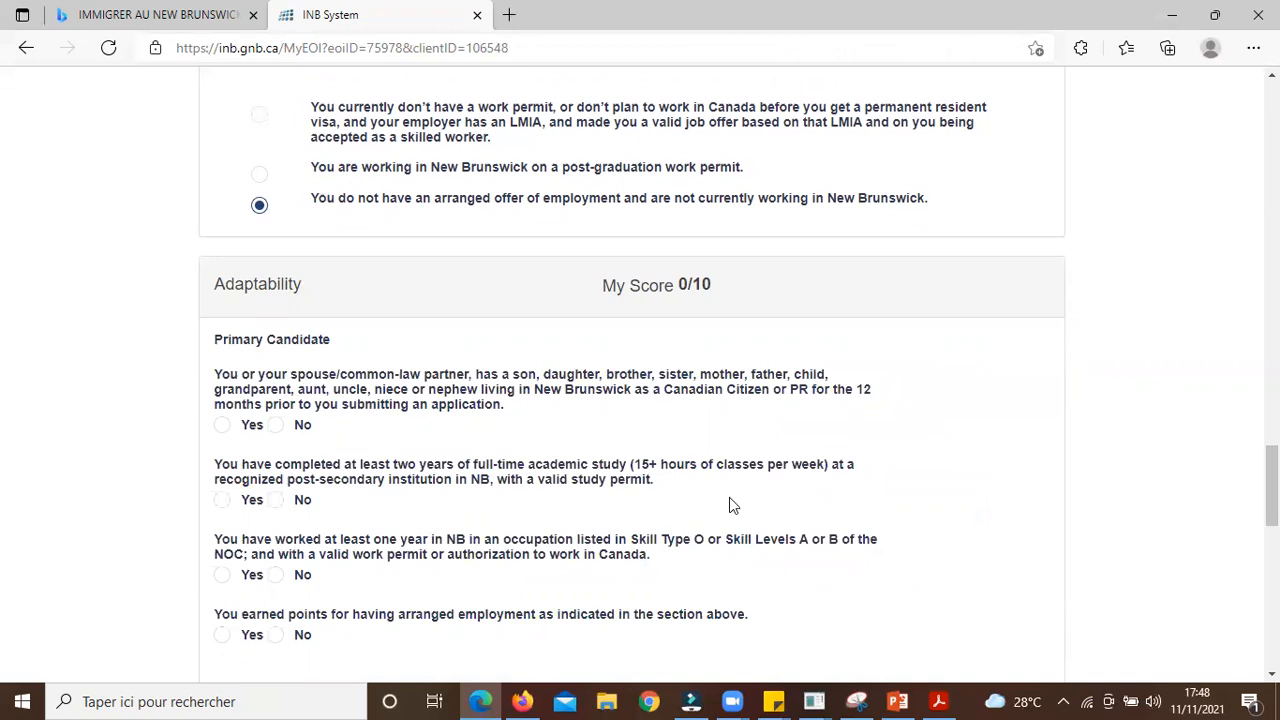
left_click(276, 426)
left_click(277, 502)
left_click(277, 576)
left_click(276, 636)
scroll(640, 374, "down", 1)
scroll(640, 374, "down", 3)
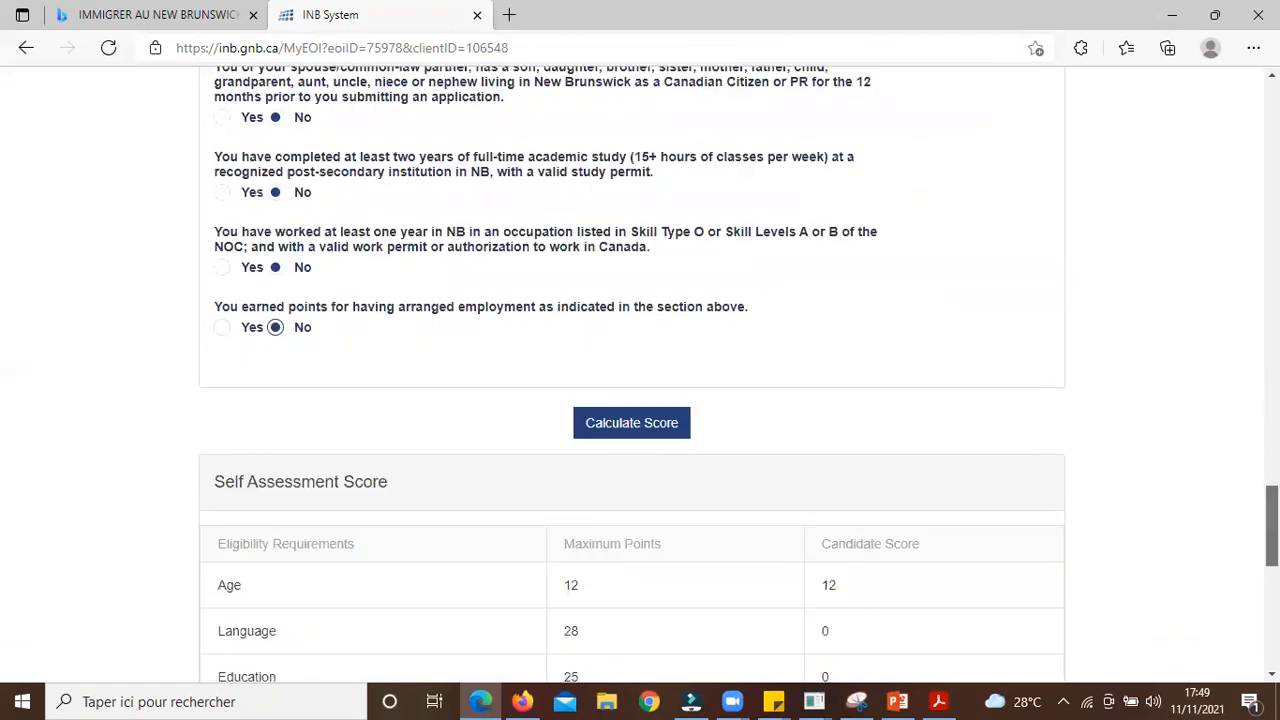
scroll(978, 520, "down", 1)
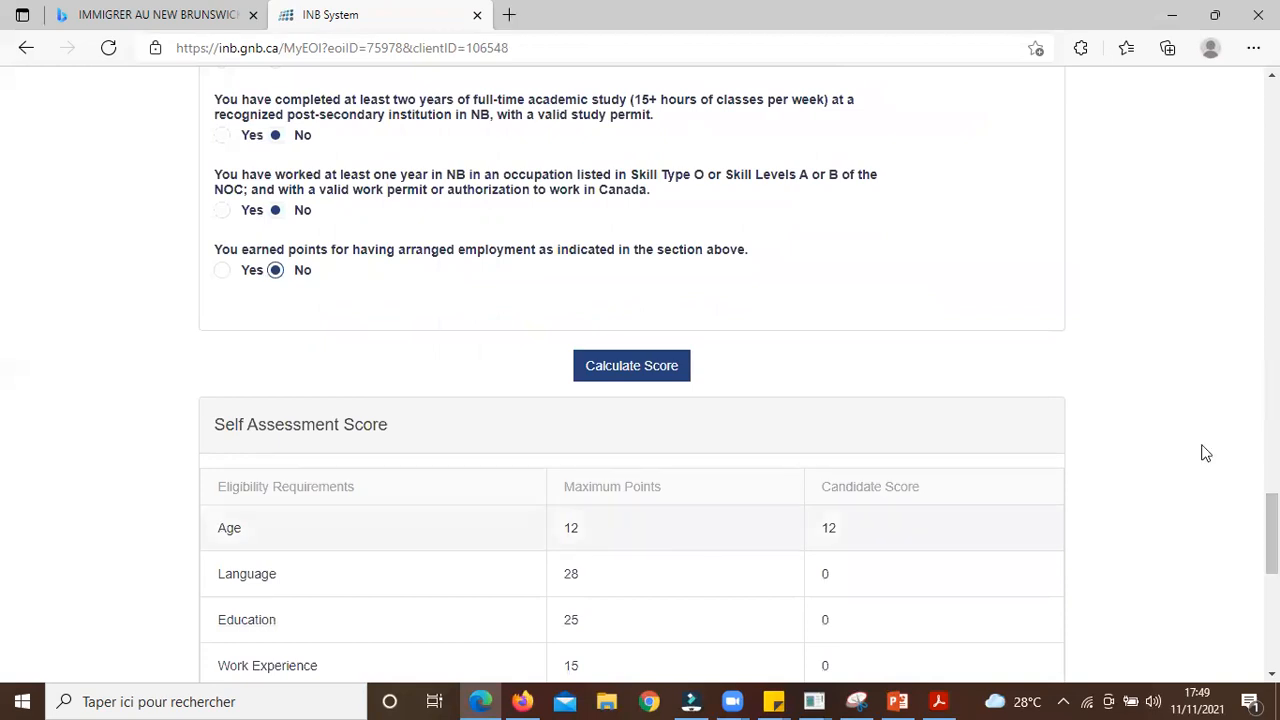
scroll(640, 374, "down", 3)
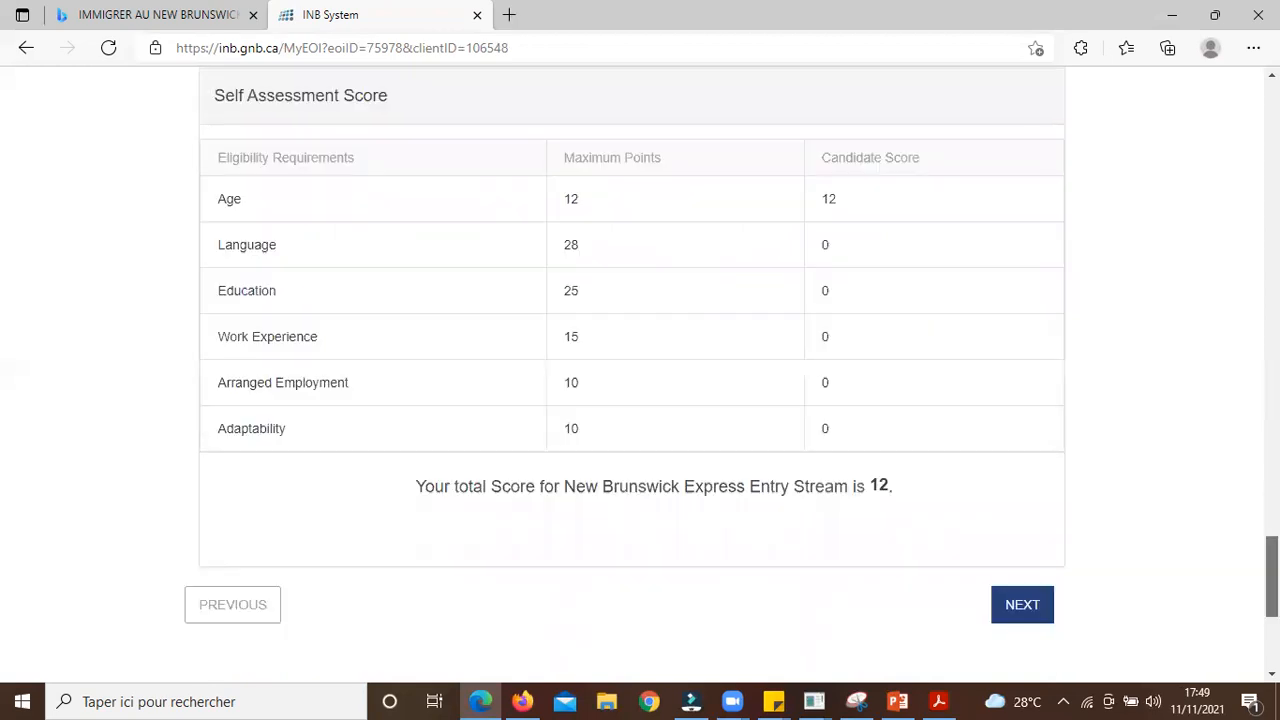
scroll(640, 374, "down", 1)
scroll(640, 374, "up", 1)
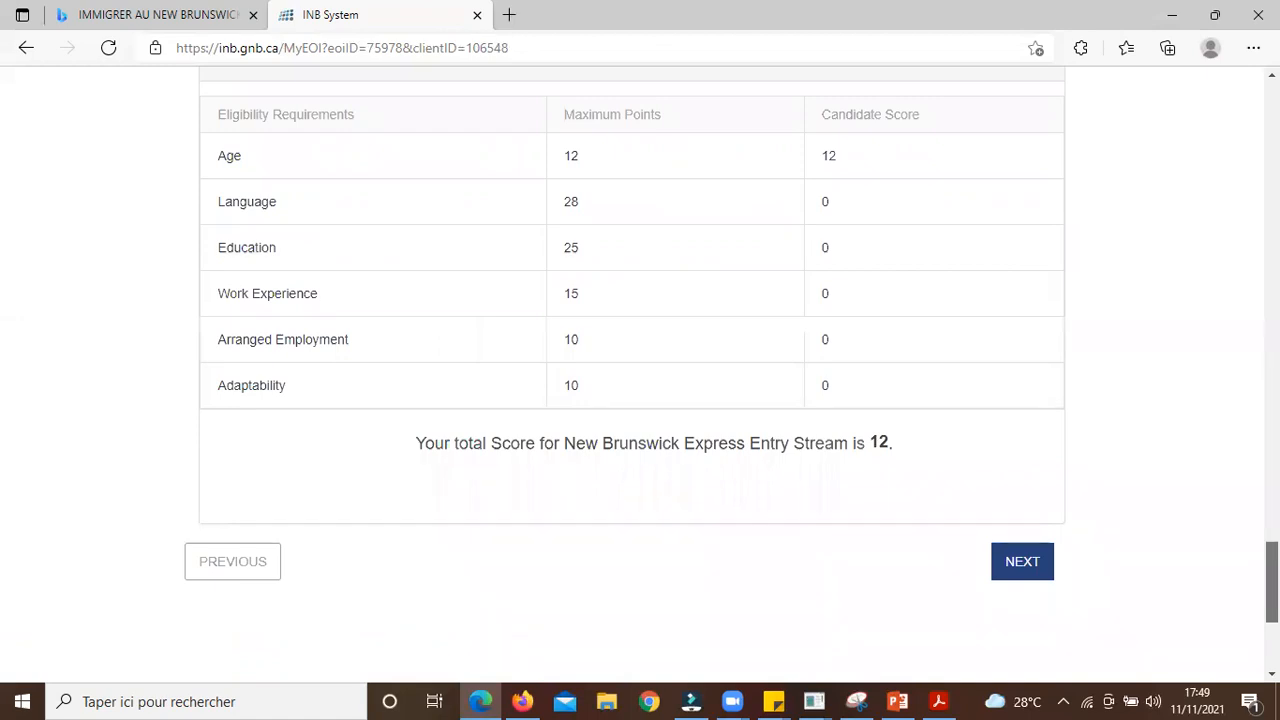
scroll(640, 374, "up", 3)
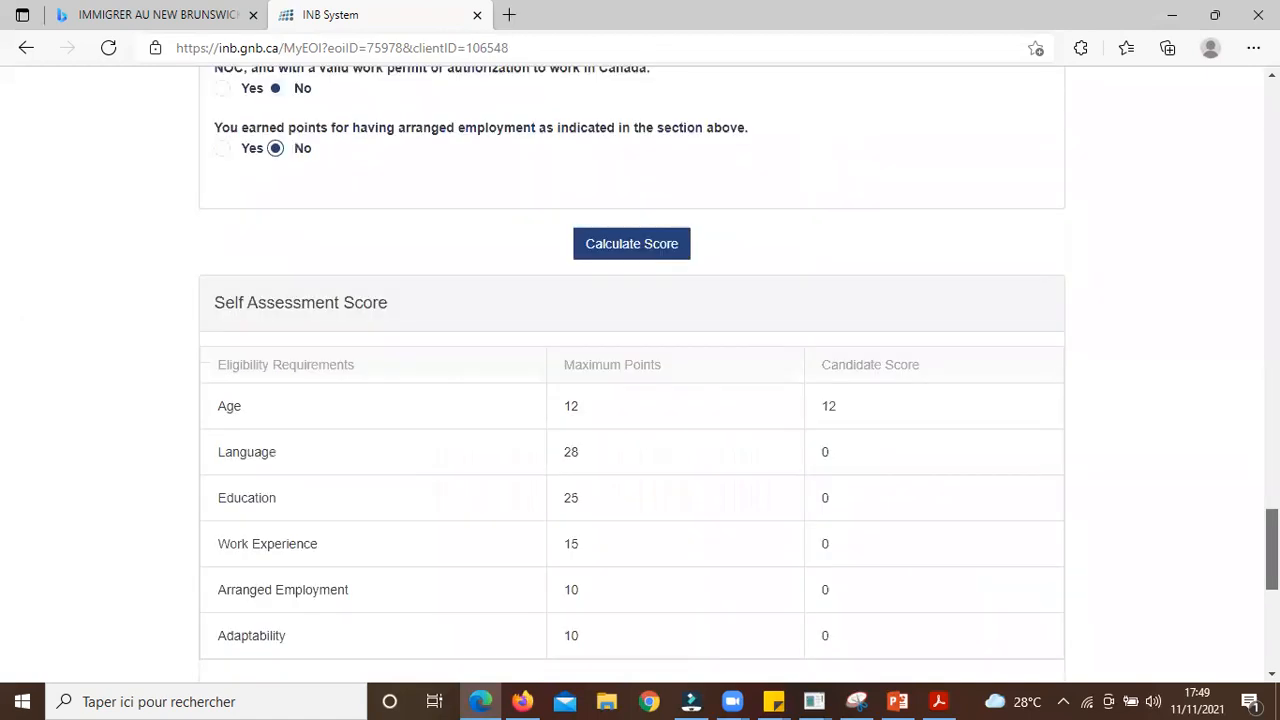
scroll(640, 374, "down", 1)
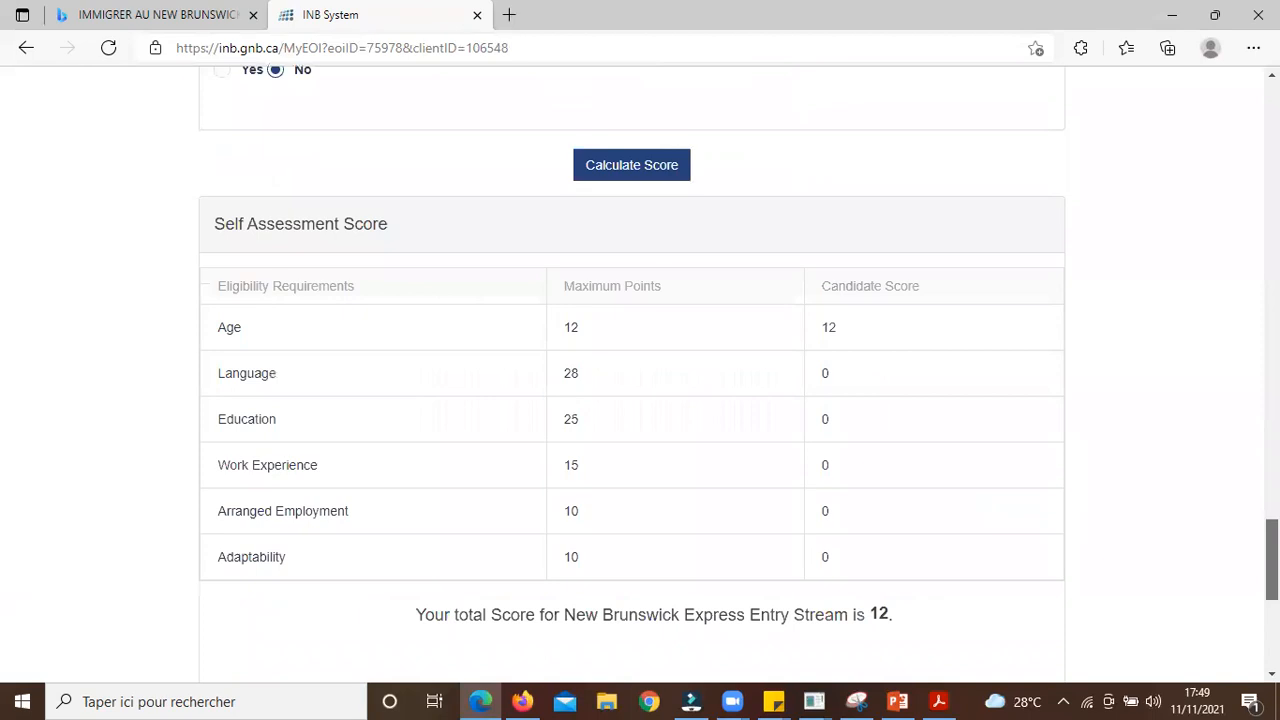
scroll(640, 374, "up", 4)
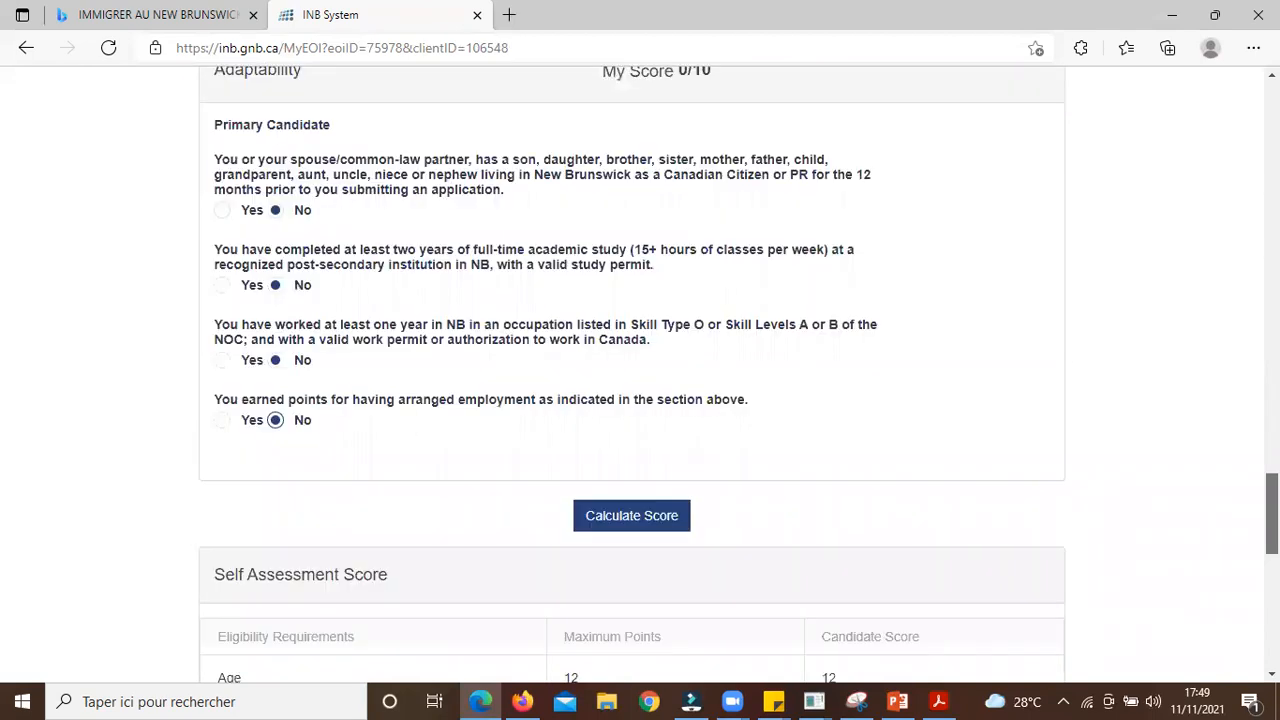
scroll(640, 374, "up", 8)
scroll(640, 374, "up", 4)
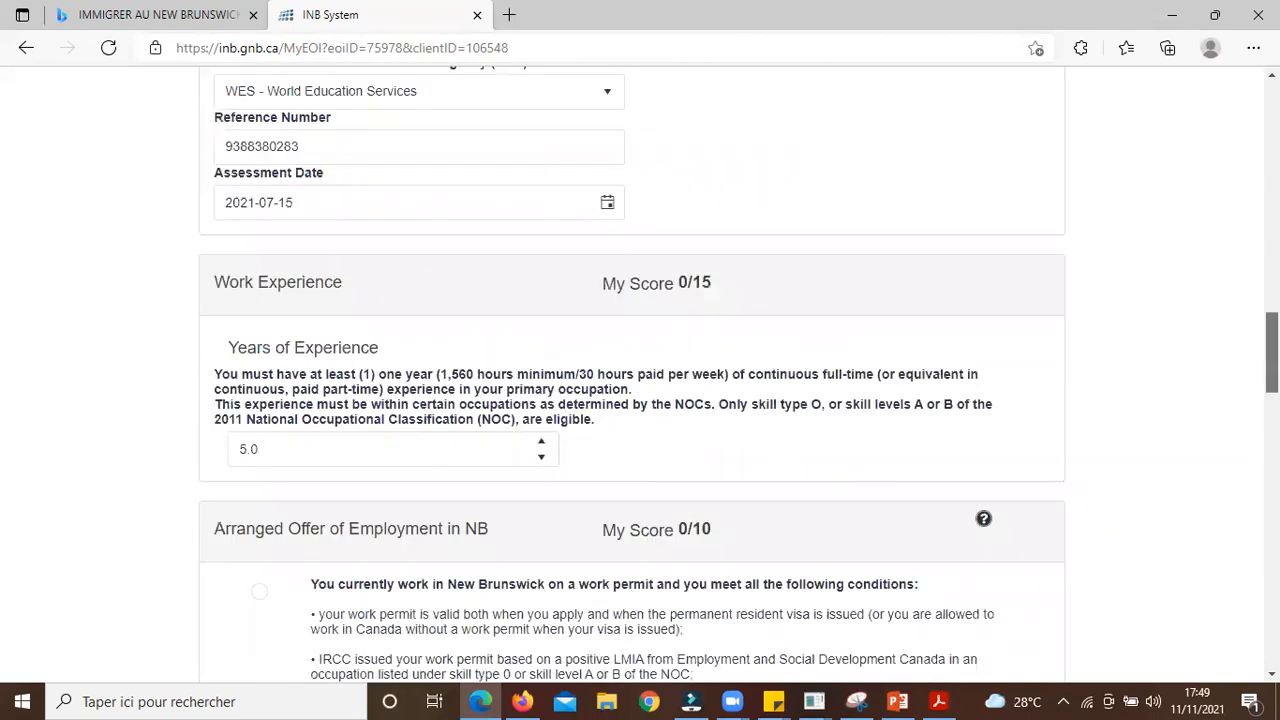
scroll(640, 374, "up", 6)
scroll(640, 374, "up", 1)
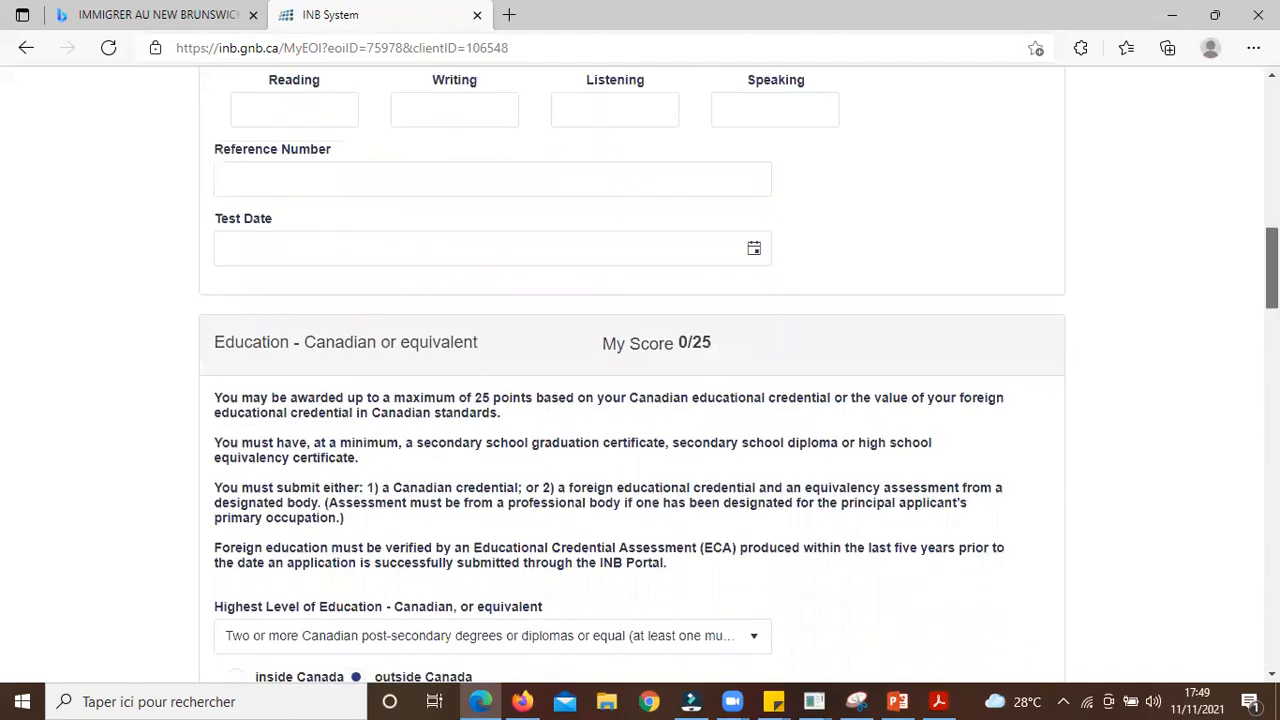
scroll(640, 374, "up", 2)
scroll(640, 374, "up", 2)
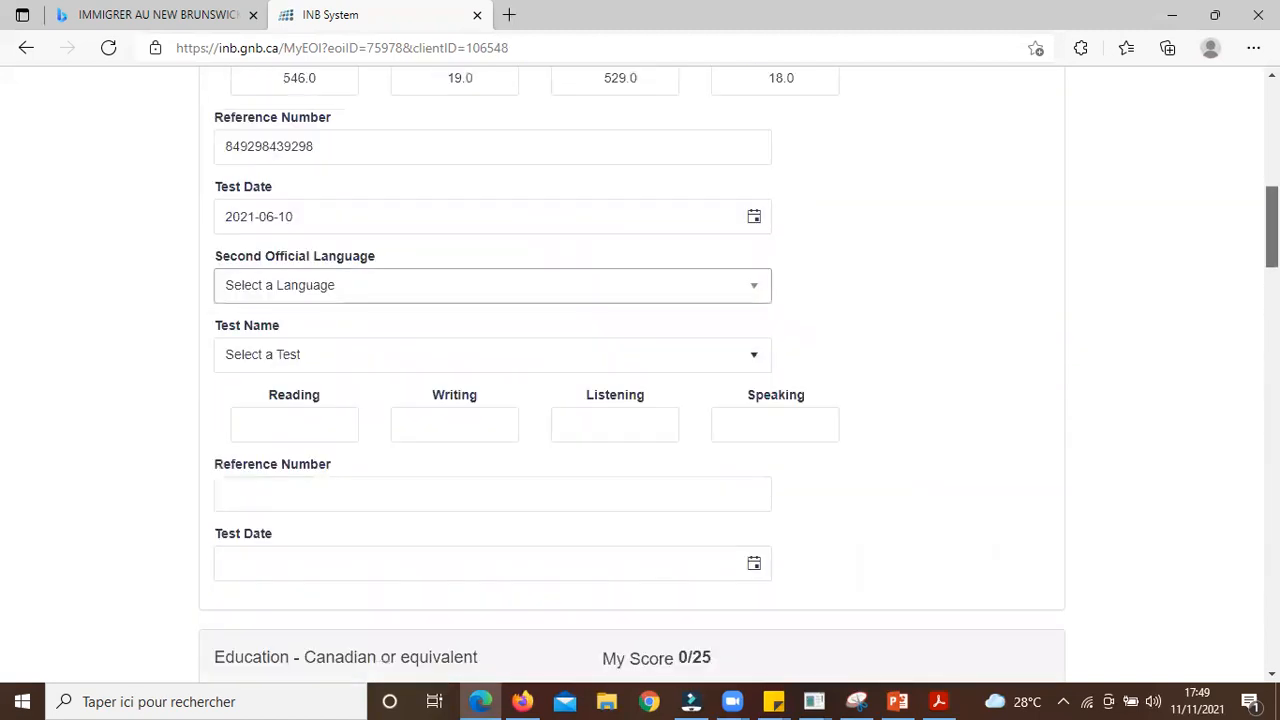
scroll(640, 374, "up", 2)
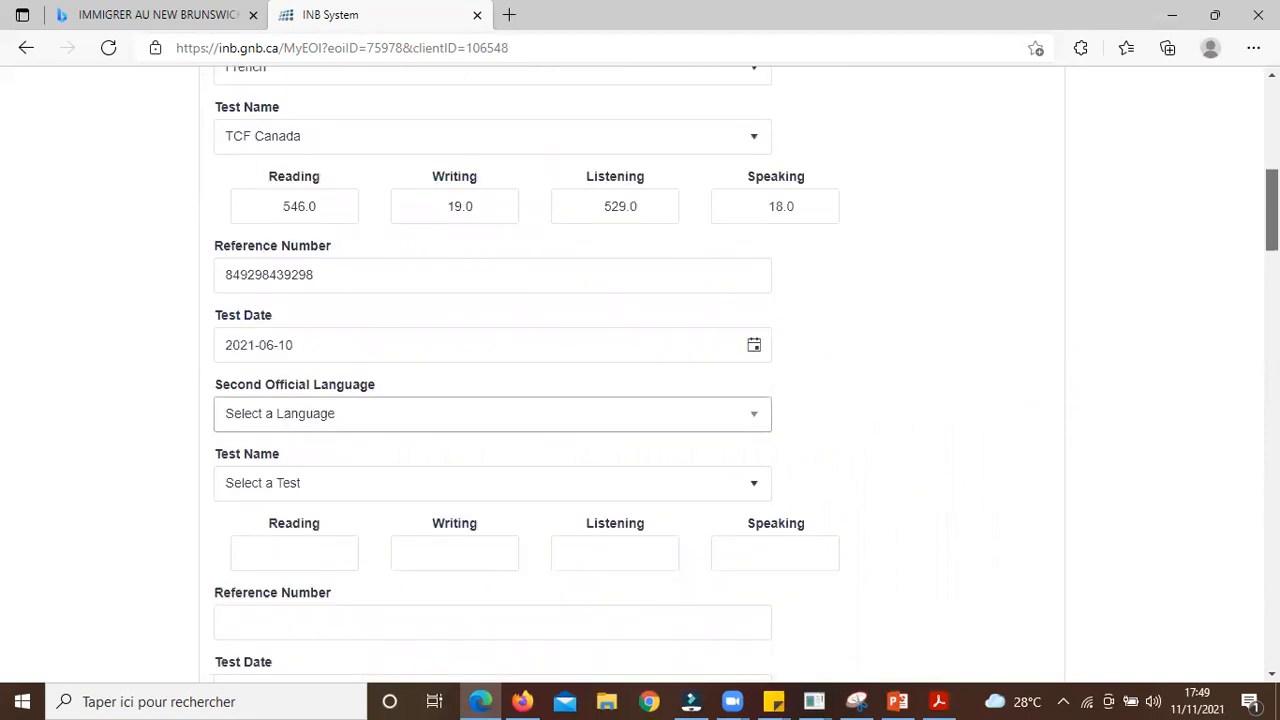
scroll(640, 374, "up", 1)
scroll(640, 374, "up", 1)
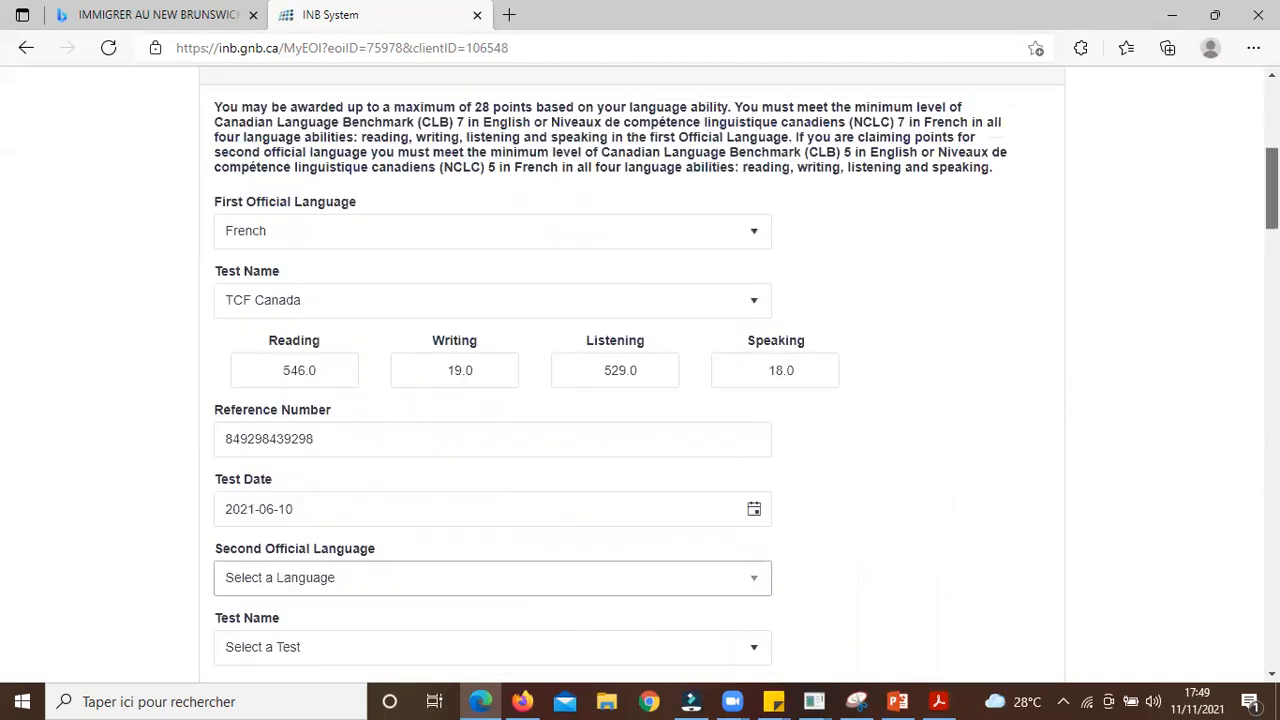
scroll(640, 374, "up", 1)
scroll(640, 374, "up", 1)
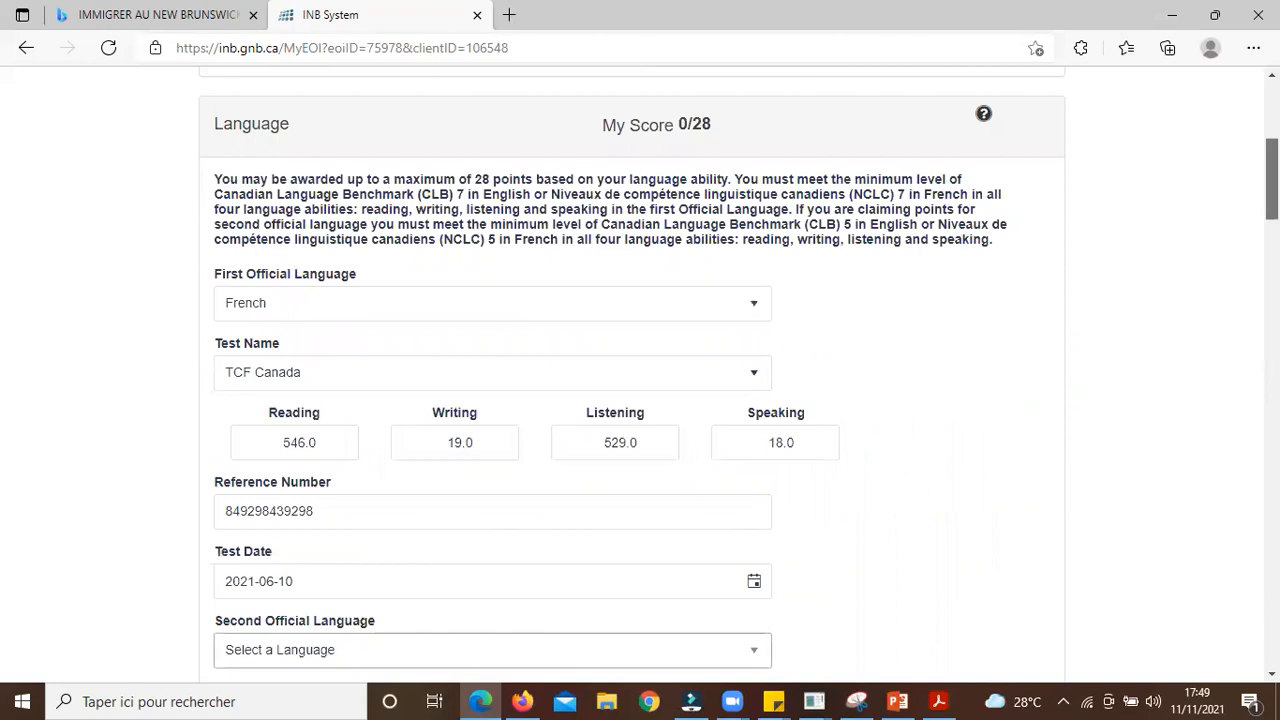
scroll(640, 374, "down", 1)
scroll(640, 374, "down", 1)
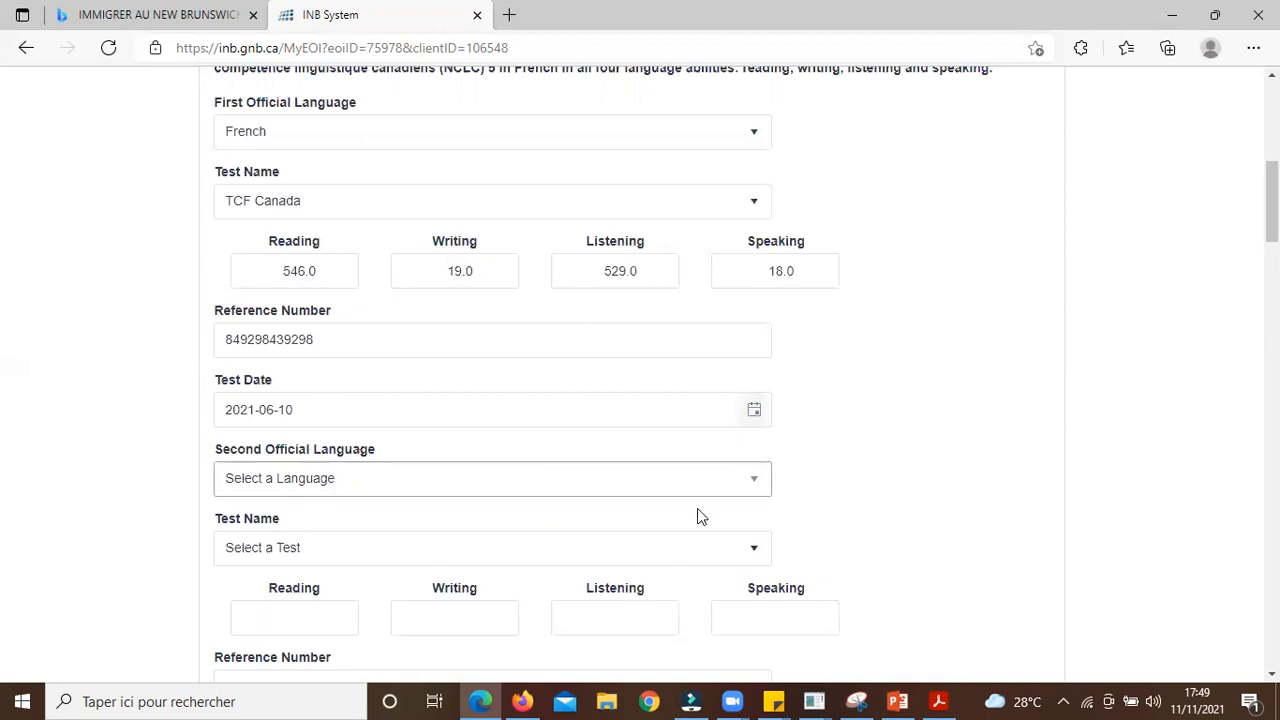
left_click(724, 491)
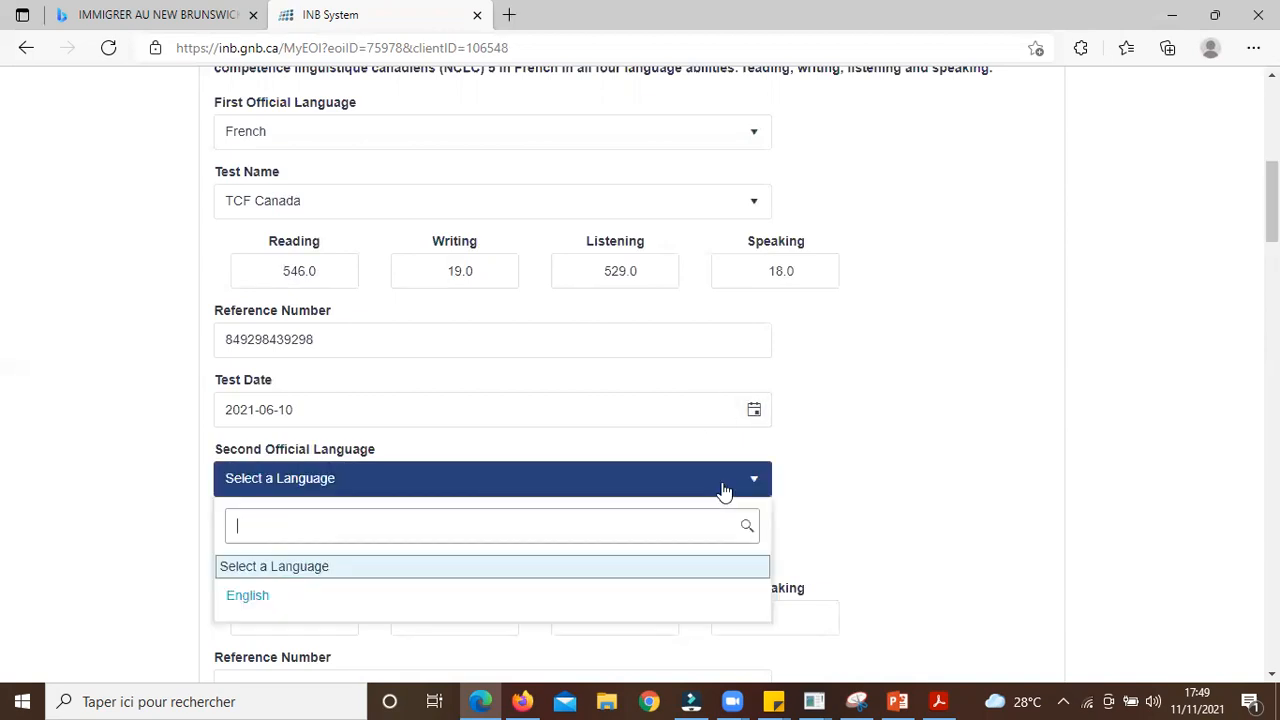
left_click(418, 570)
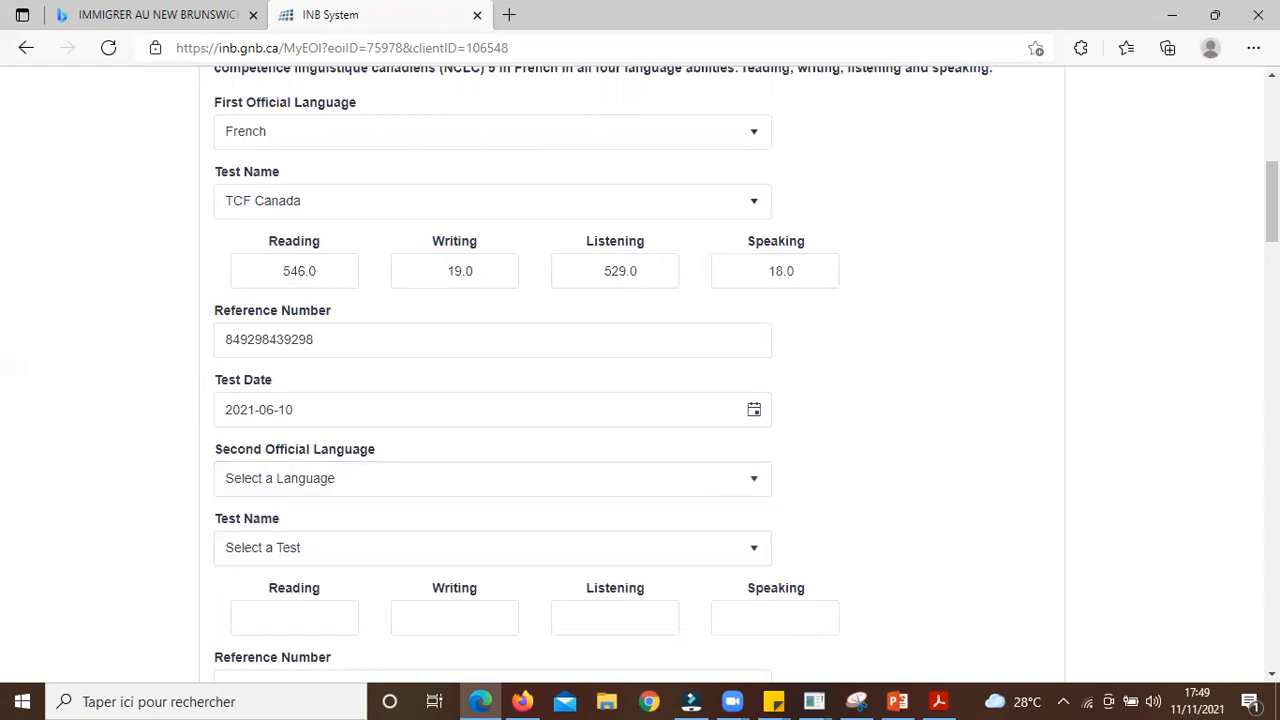
scroll(640, 370, "down", 2)
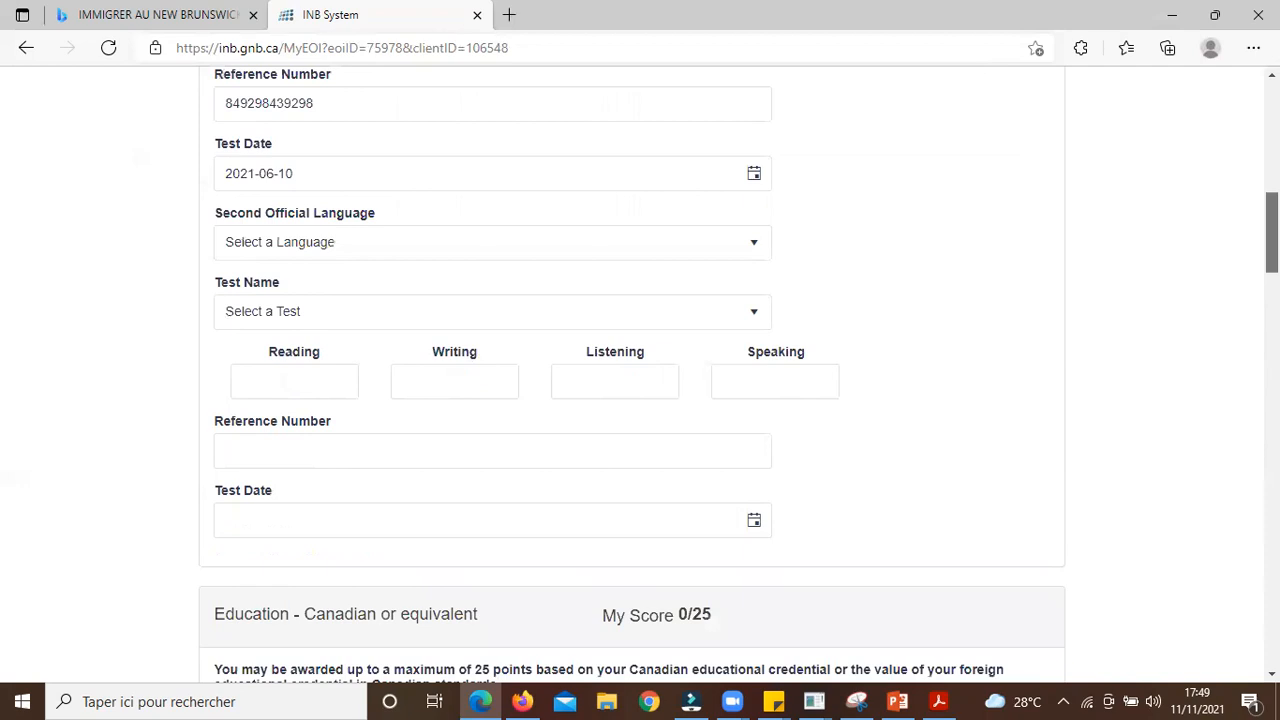
scroll(640, 370, "down", 1)
scroll(640, 370, "down", 2)
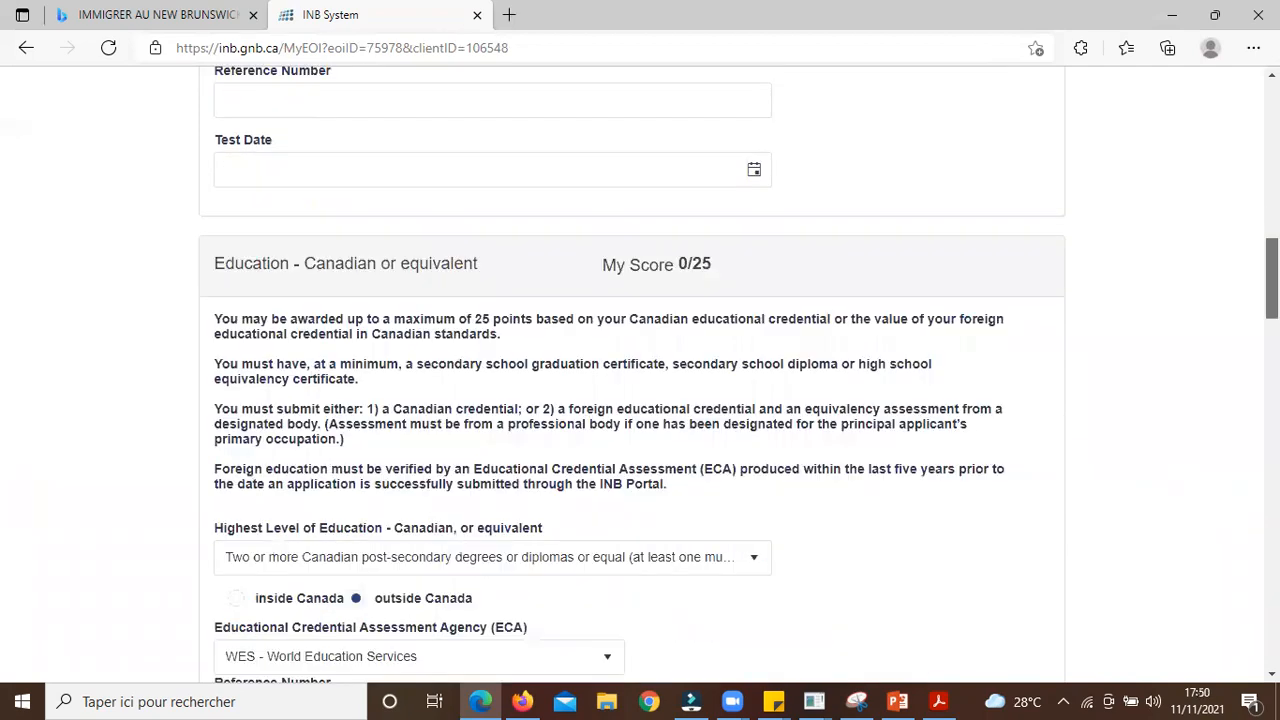
scroll(640, 370, "up", 6)
scroll(640, 370, "up", 1)
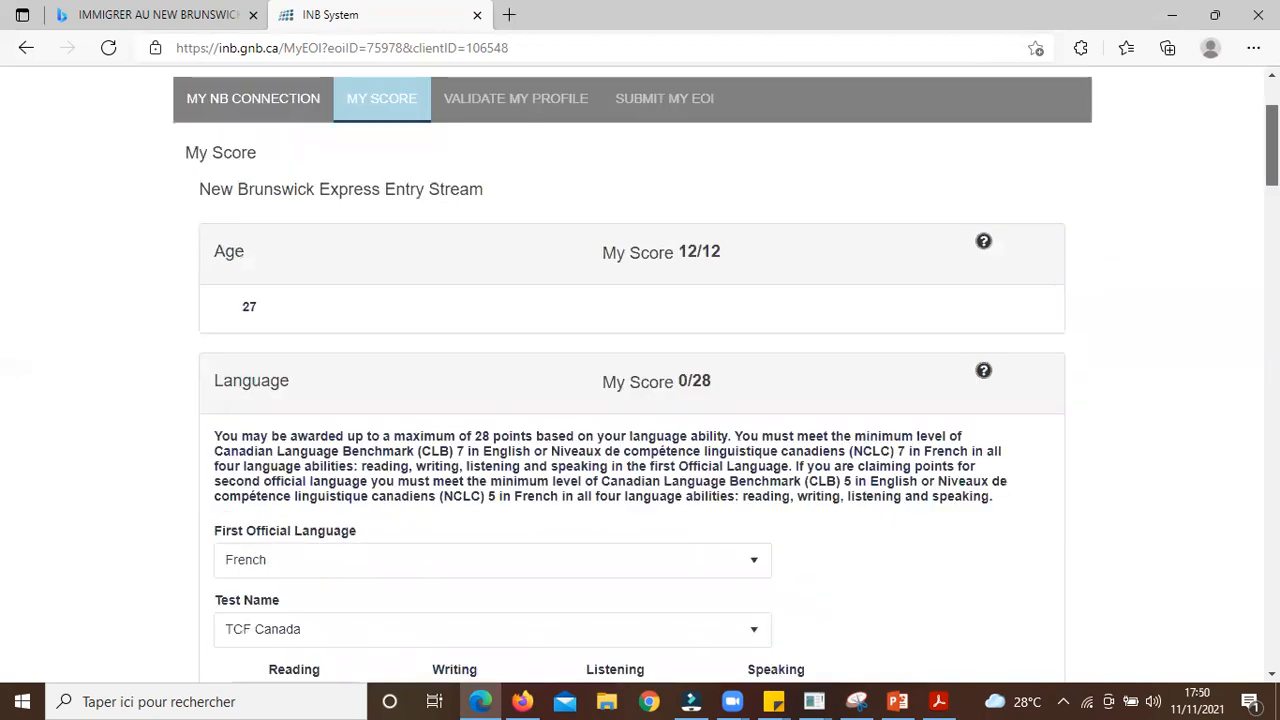
scroll(640, 370, "up", 1)
scroll(640, 370, "down", 7)
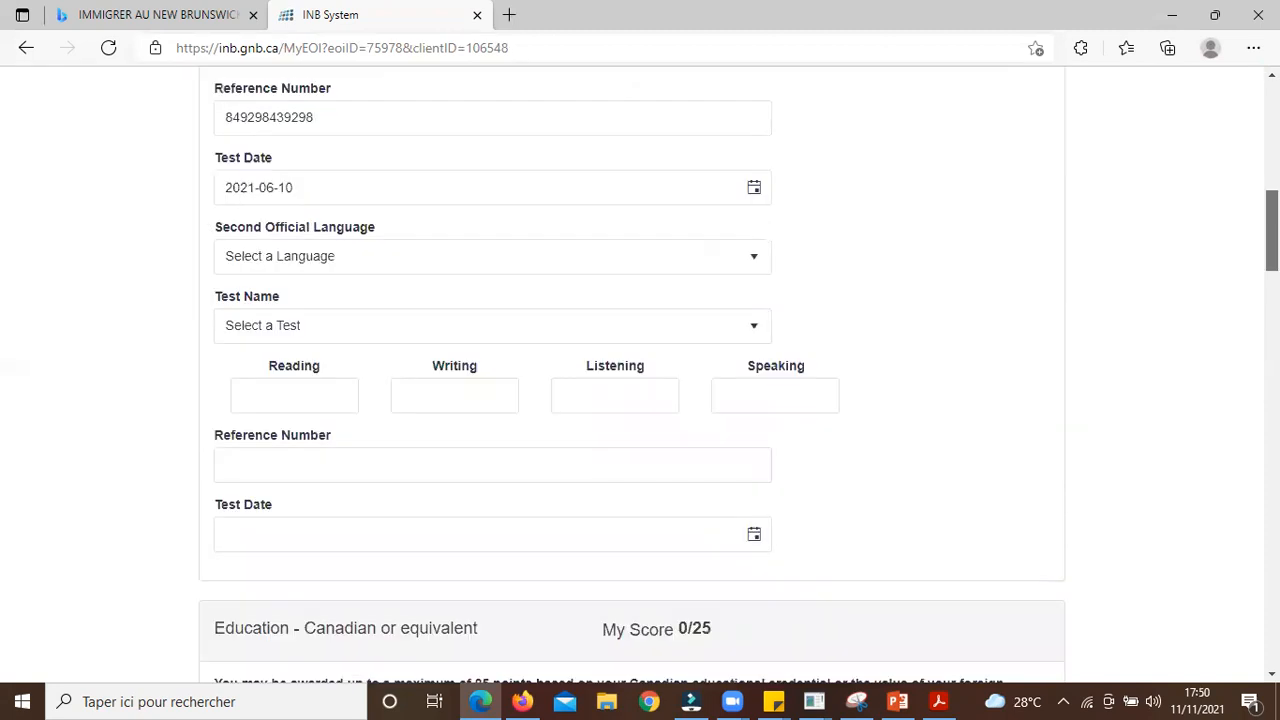
scroll(640, 370, "down", 15)
scroll(640, 370, "down", 10)
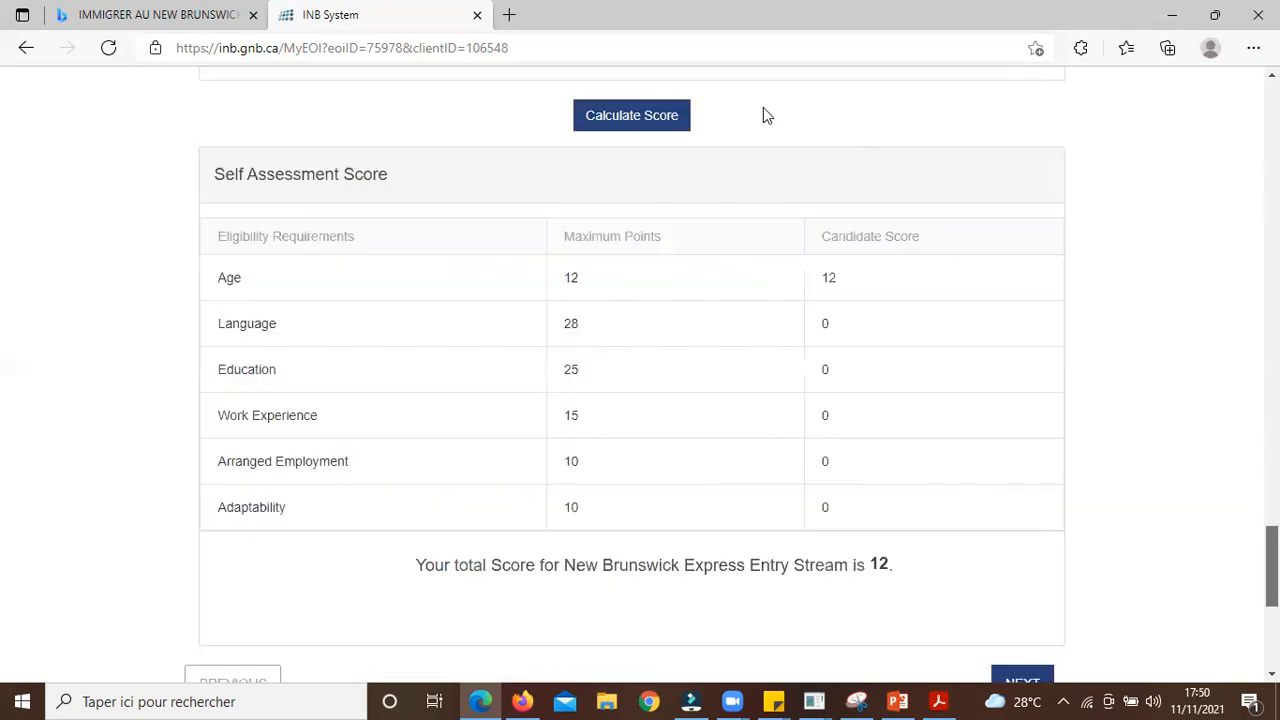
- Recalculate the self-assessment score
left_click(666, 120)
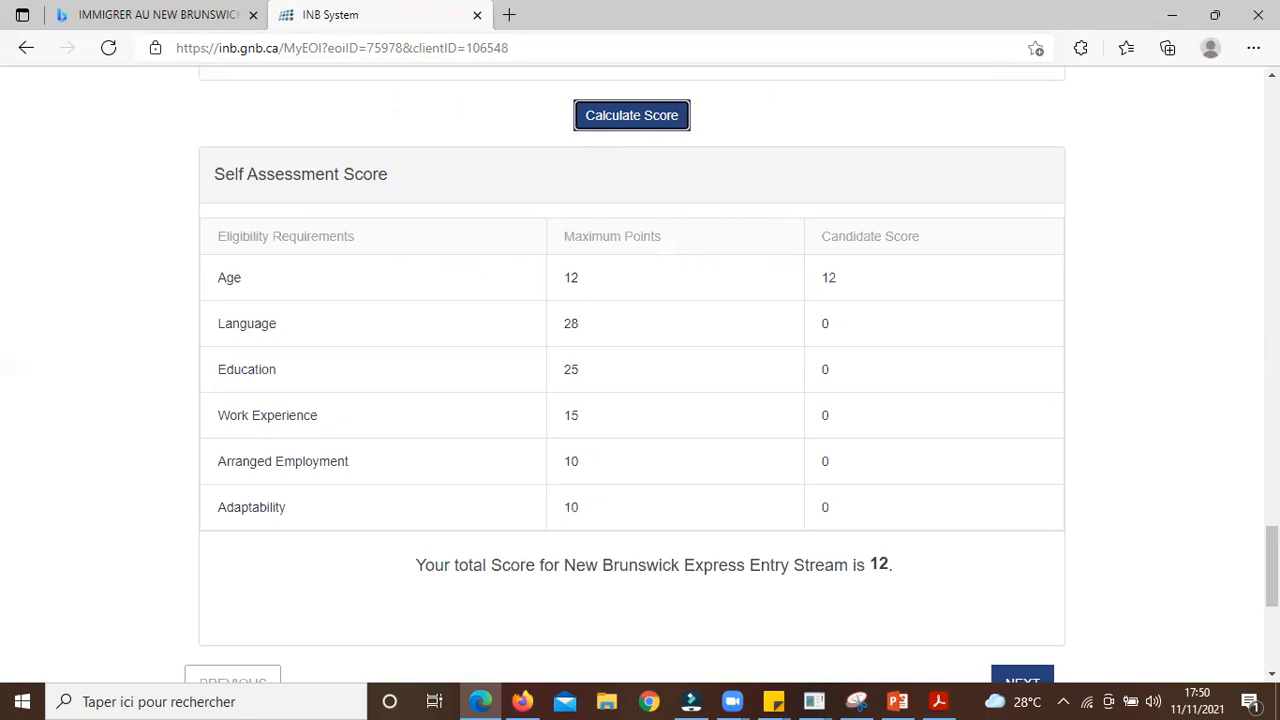
scroll(632, 370, "up", 5)
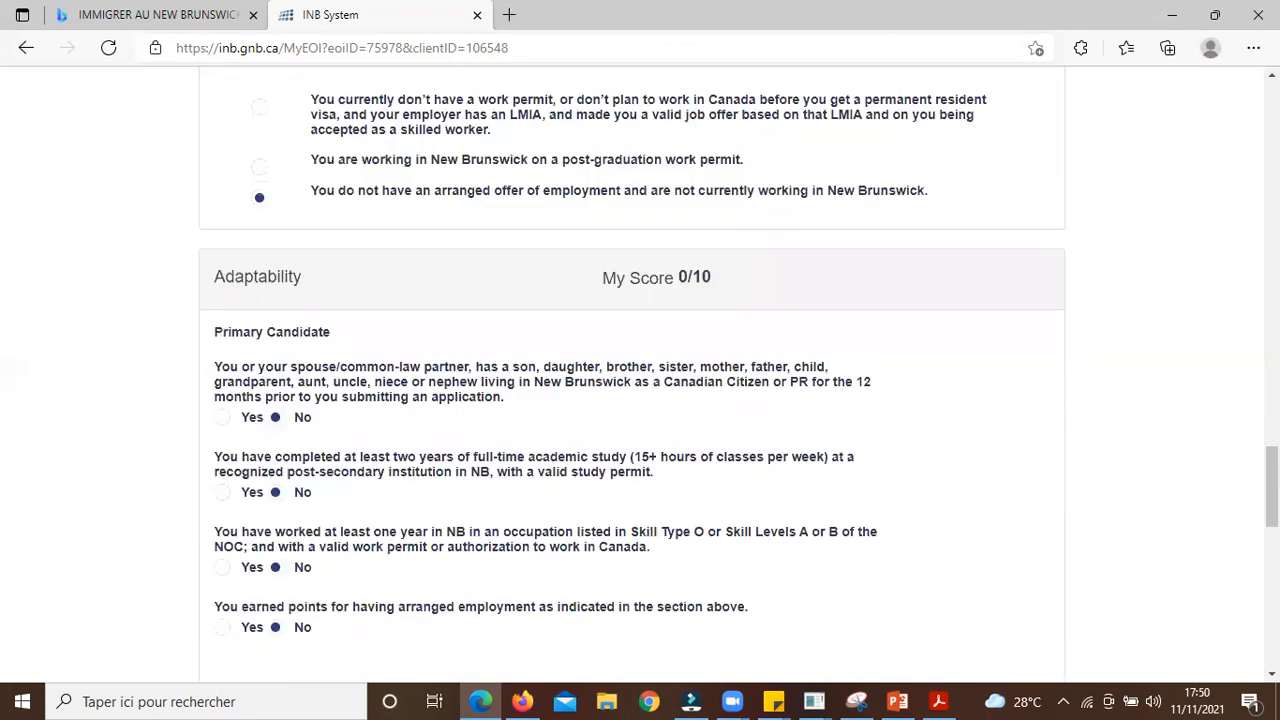
scroll(632, 370, "up", 5)
scroll(632, 370, "up", 3)
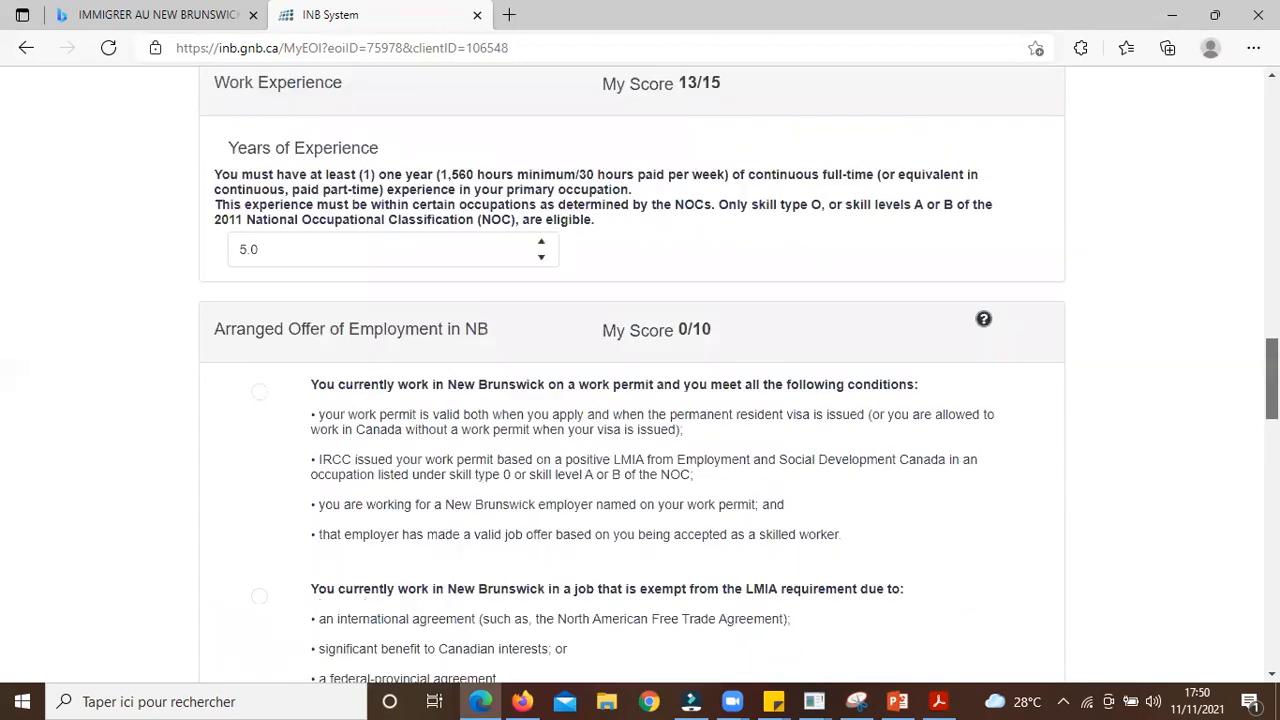
scroll(632, 370, "up", 5)
scroll(632, 370, "down", 2)
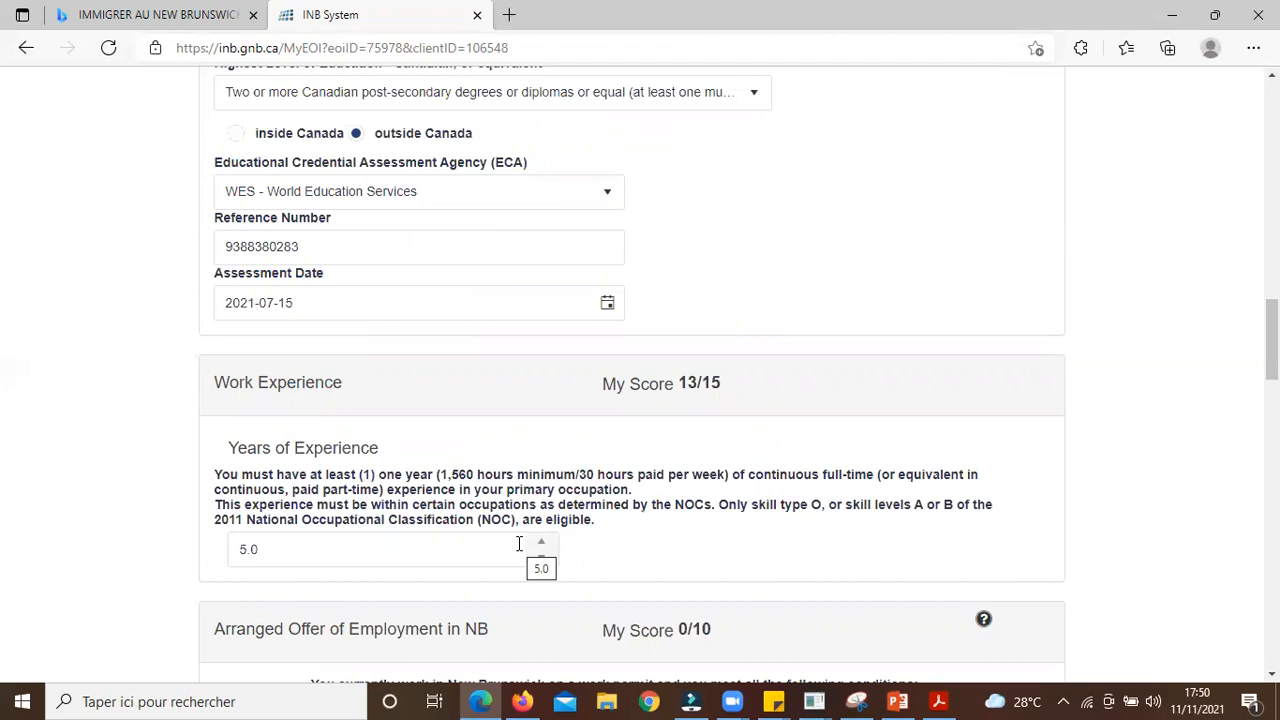
- Re-enter 5 Years of Experience and scroll to the score table totalling 71
left_click(519, 544)
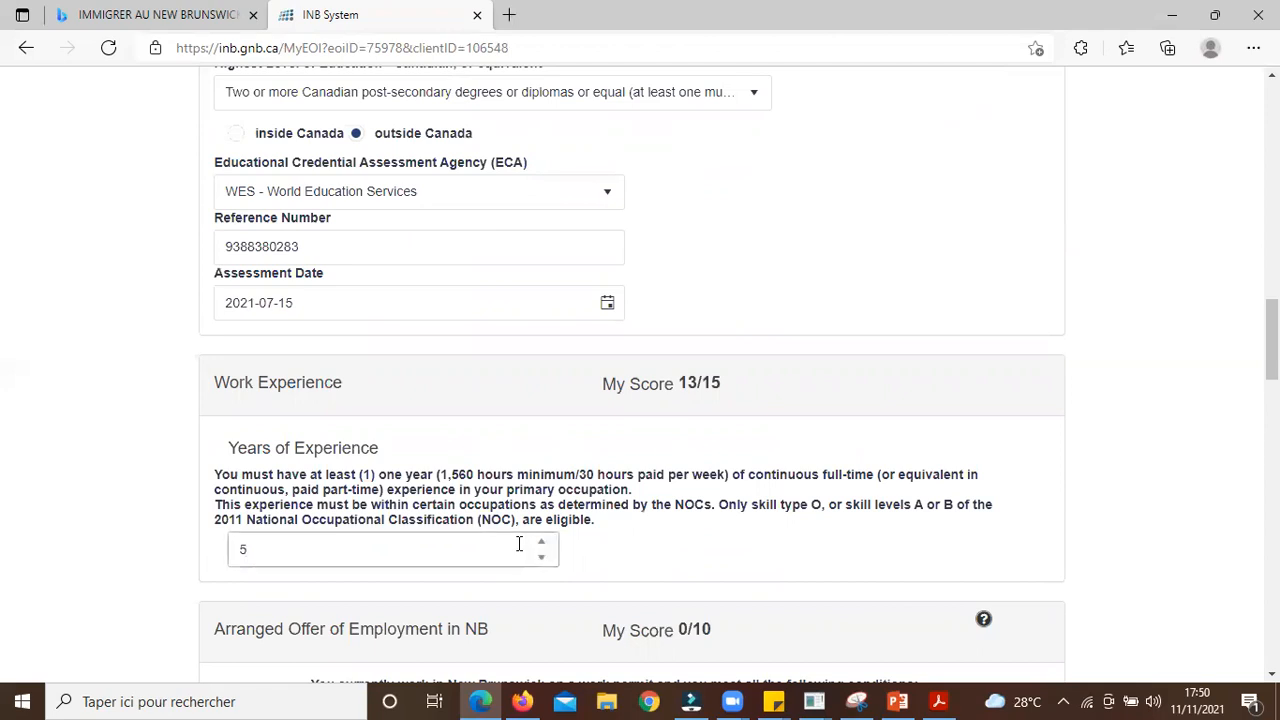
key("BackSpace")
scroll(1244, 580, "down", 10)
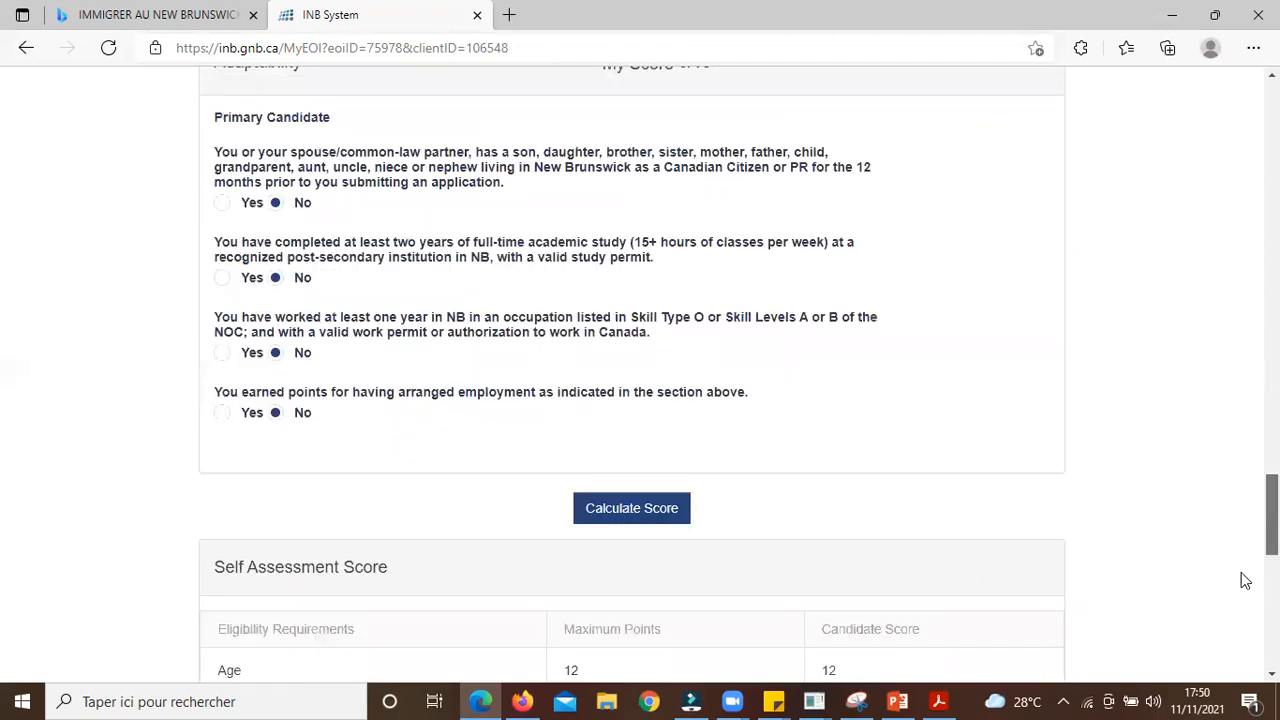
scroll(1244, 580, "down", 3)
scroll(1244, 580, "up", 3)
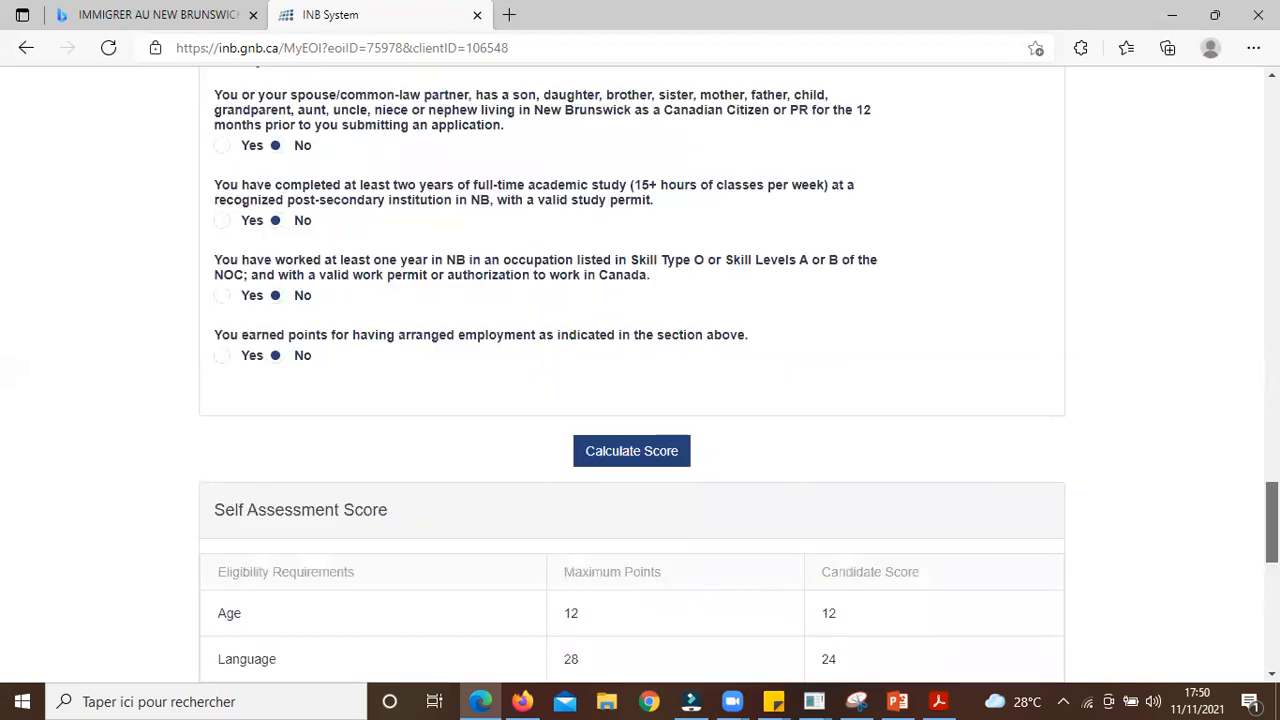
scroll(632, 370, "up", 10)
scroll(1134, 377, "up", 5)
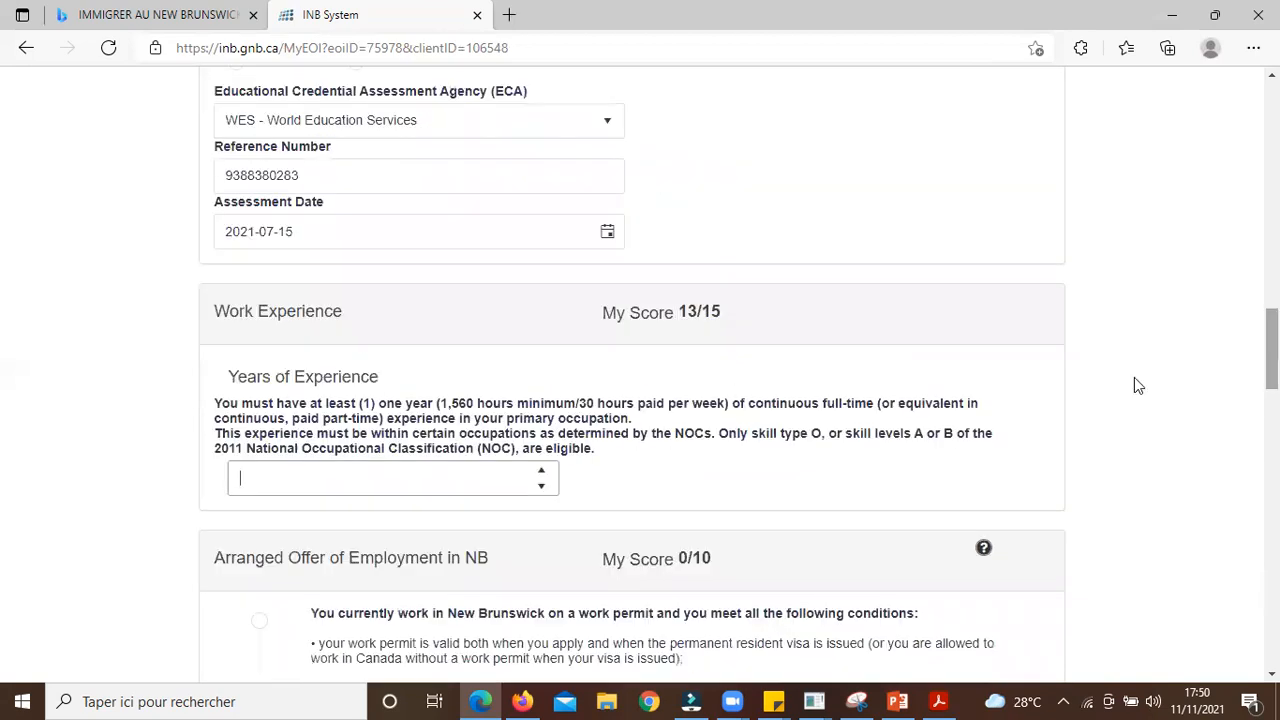
type("5")
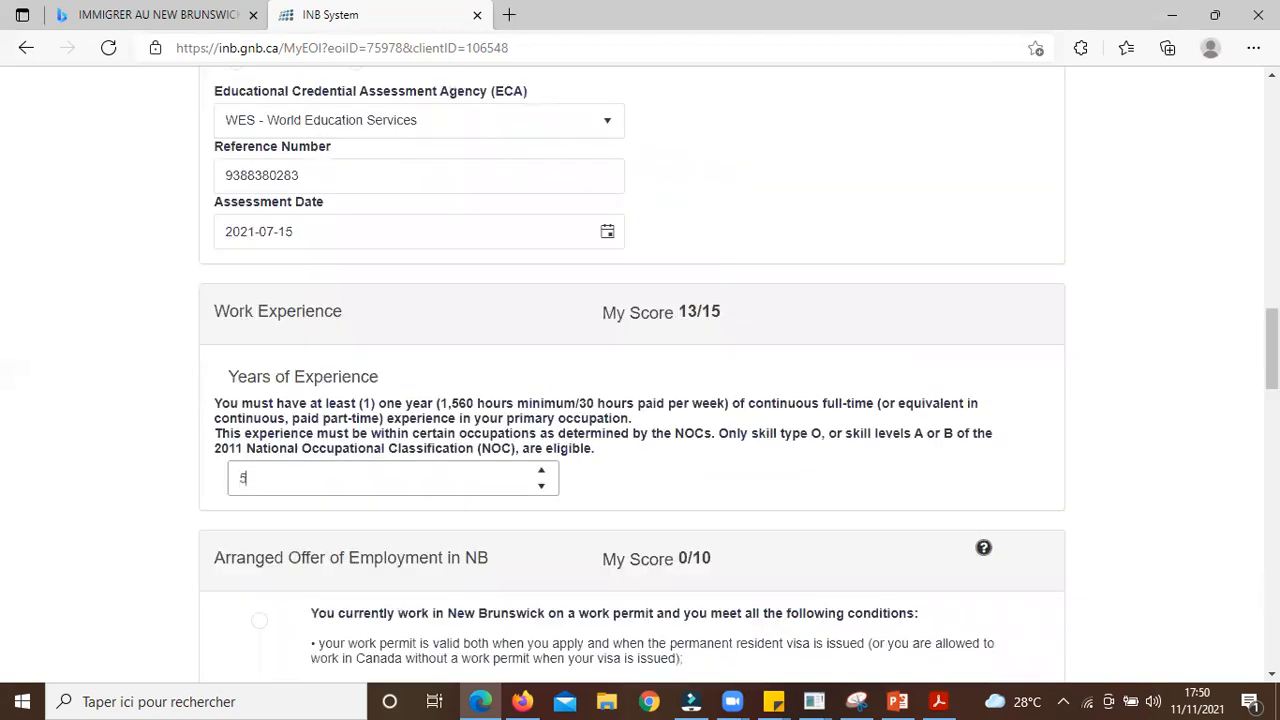
scroll(243, 363, "down", 1)
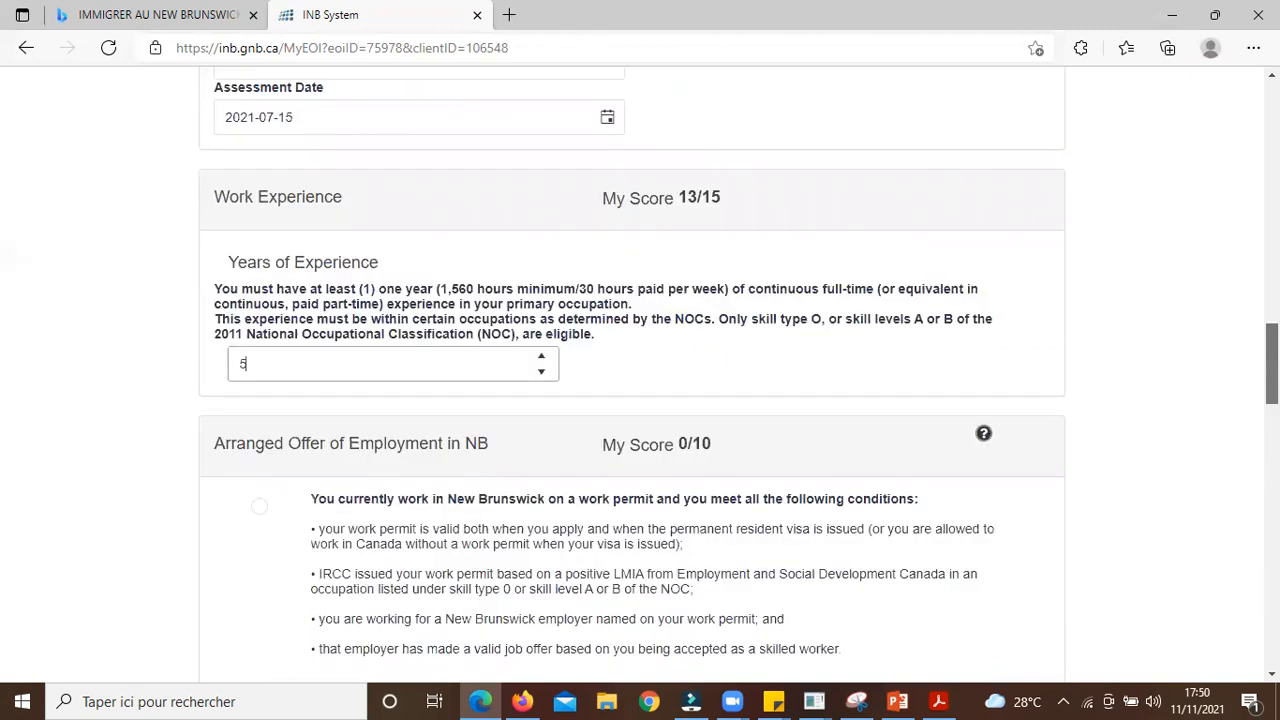
scroll(243, 363, "down", 4)
scroll(243, 363, "down", 5)
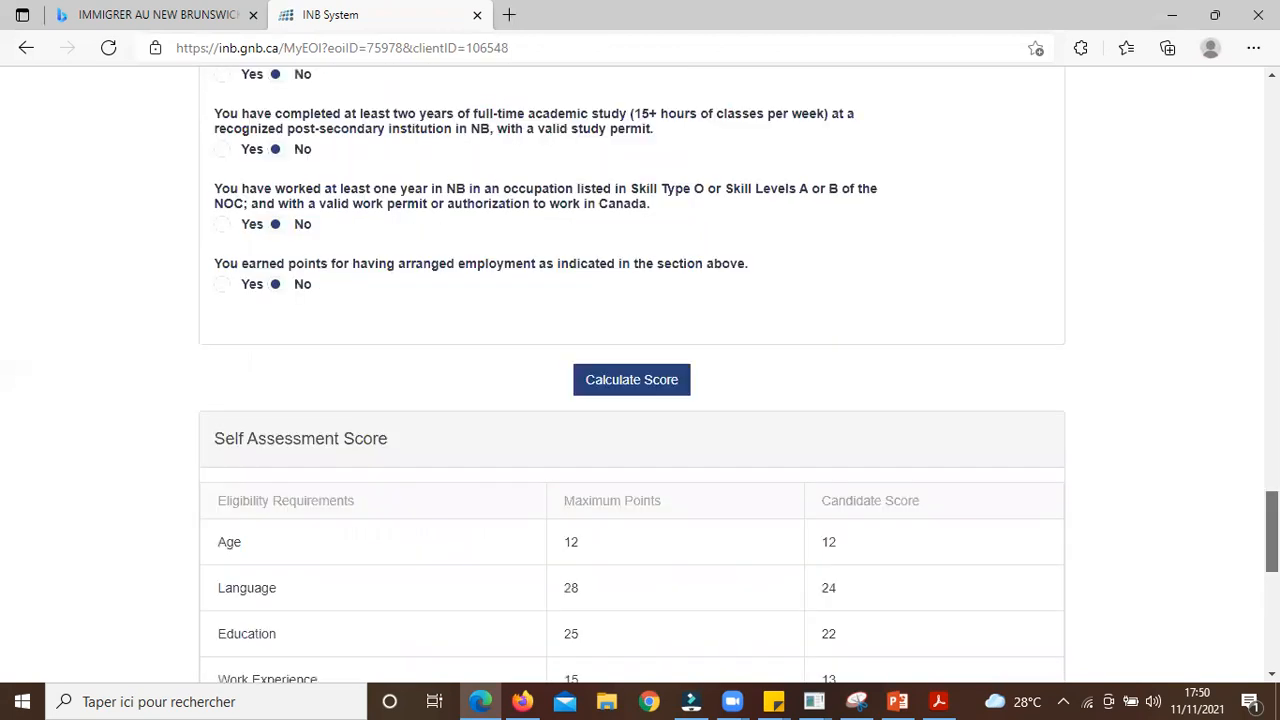
scroll(632, 370, "down", 3)
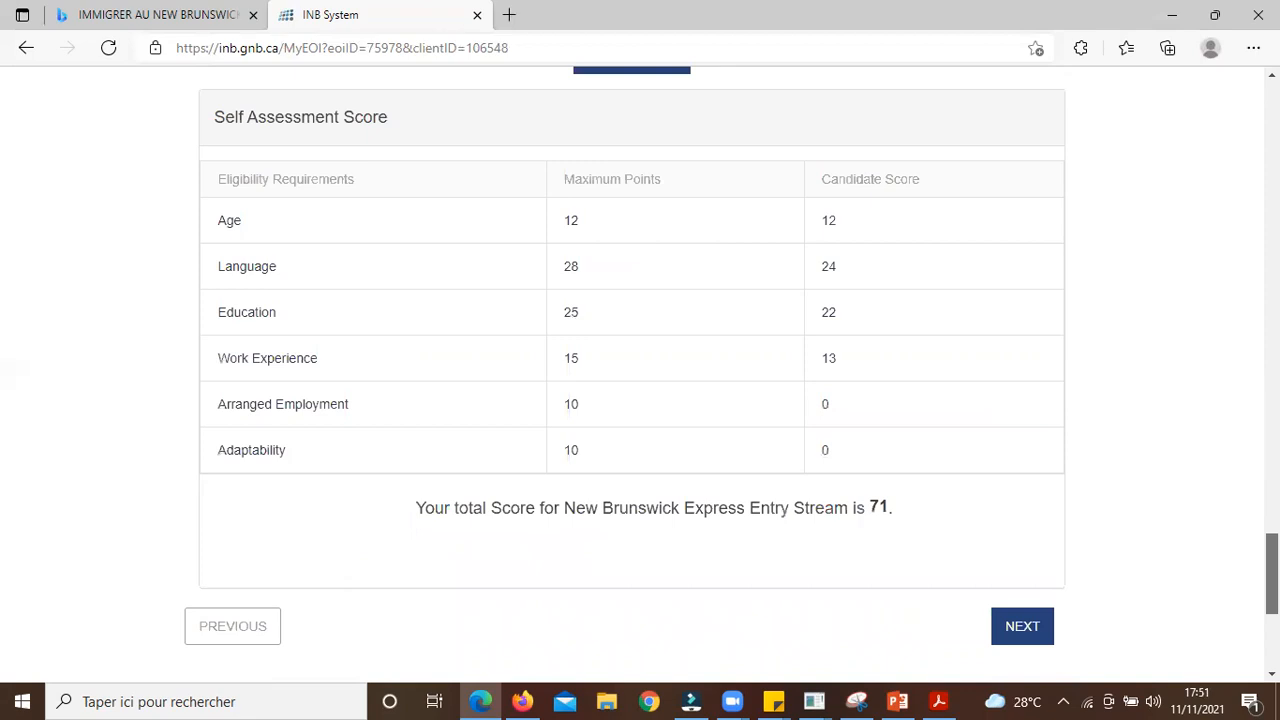
- Advance to Validate My Profile and review the details down to the telephone fields
left_click(1036, 643)
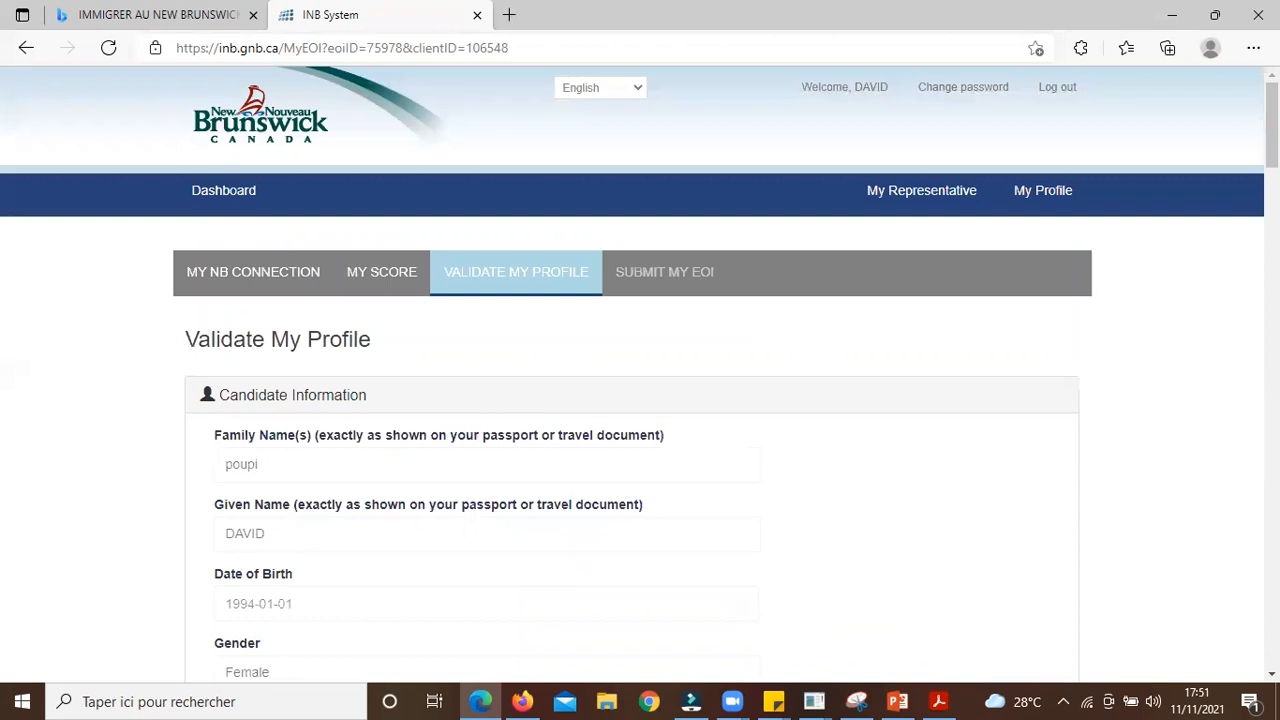
scroll(640, 400, "down", 1)
scroll(640, 400, "down", 5)
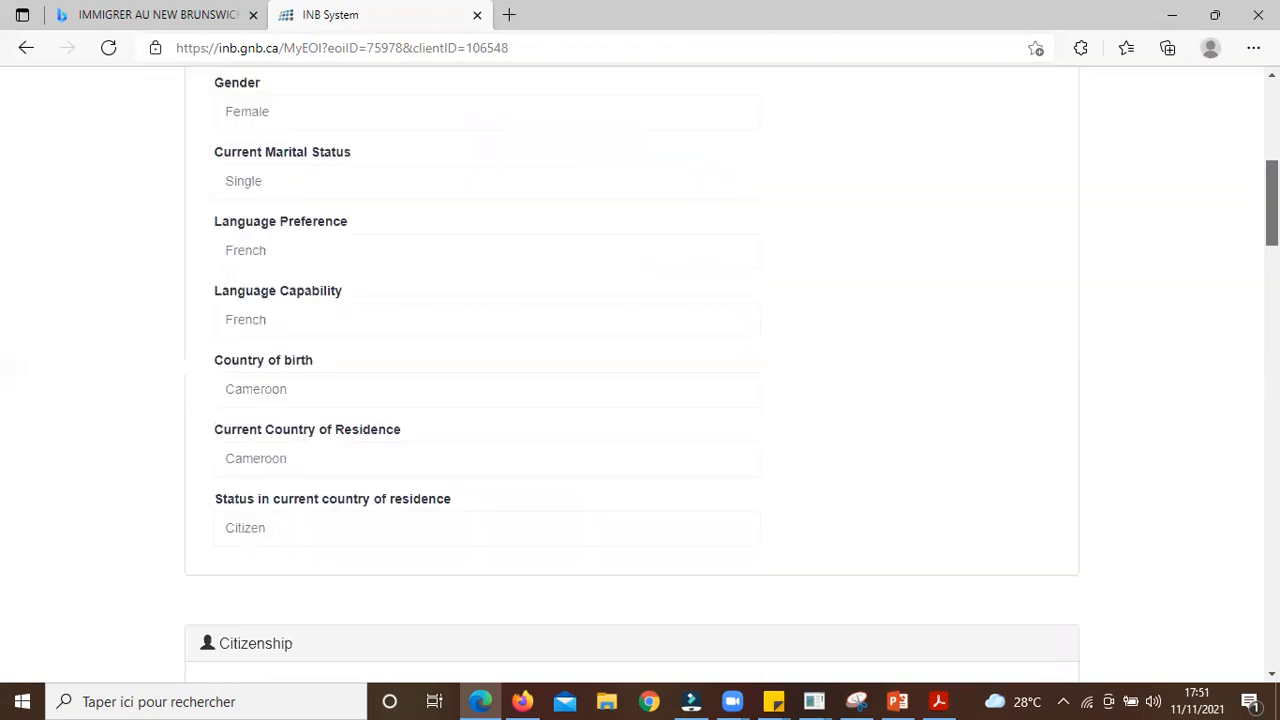
scroll(640, 400, "down", 5)
scroll(640, 400, "down", 4)
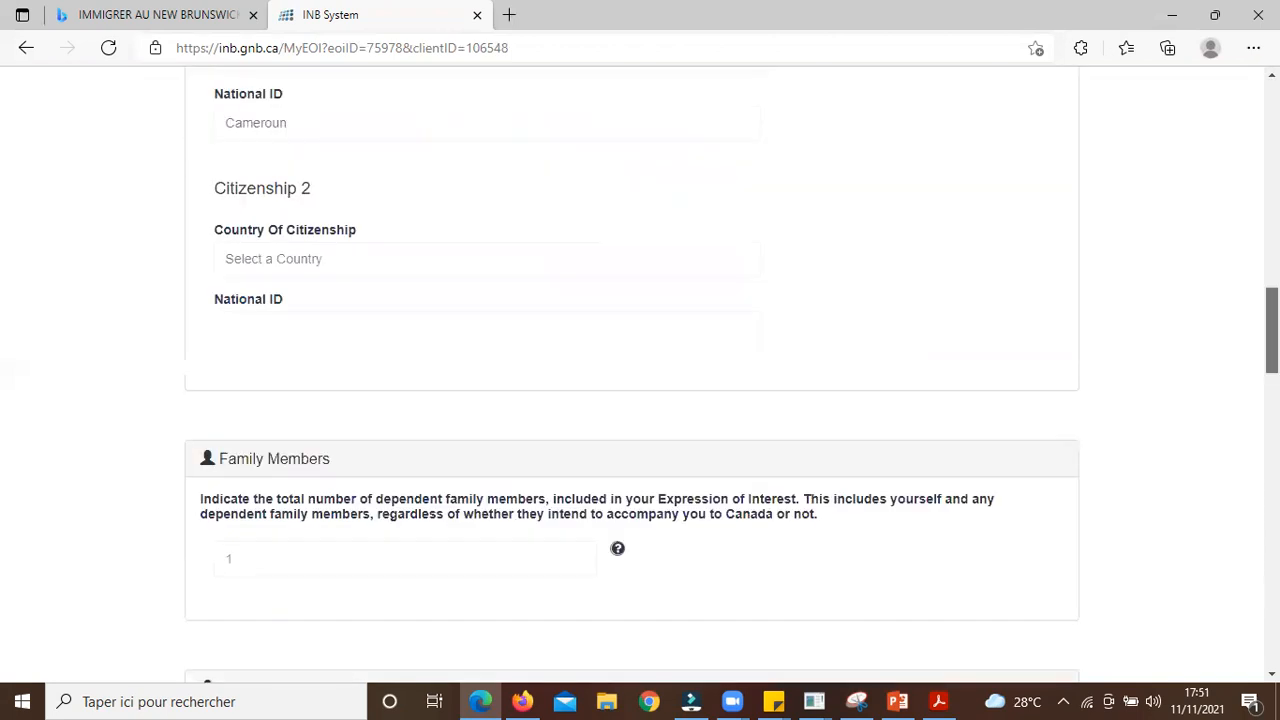
scroll(640, 400, "down", 3)
scroll(640, 400, "down", 7)
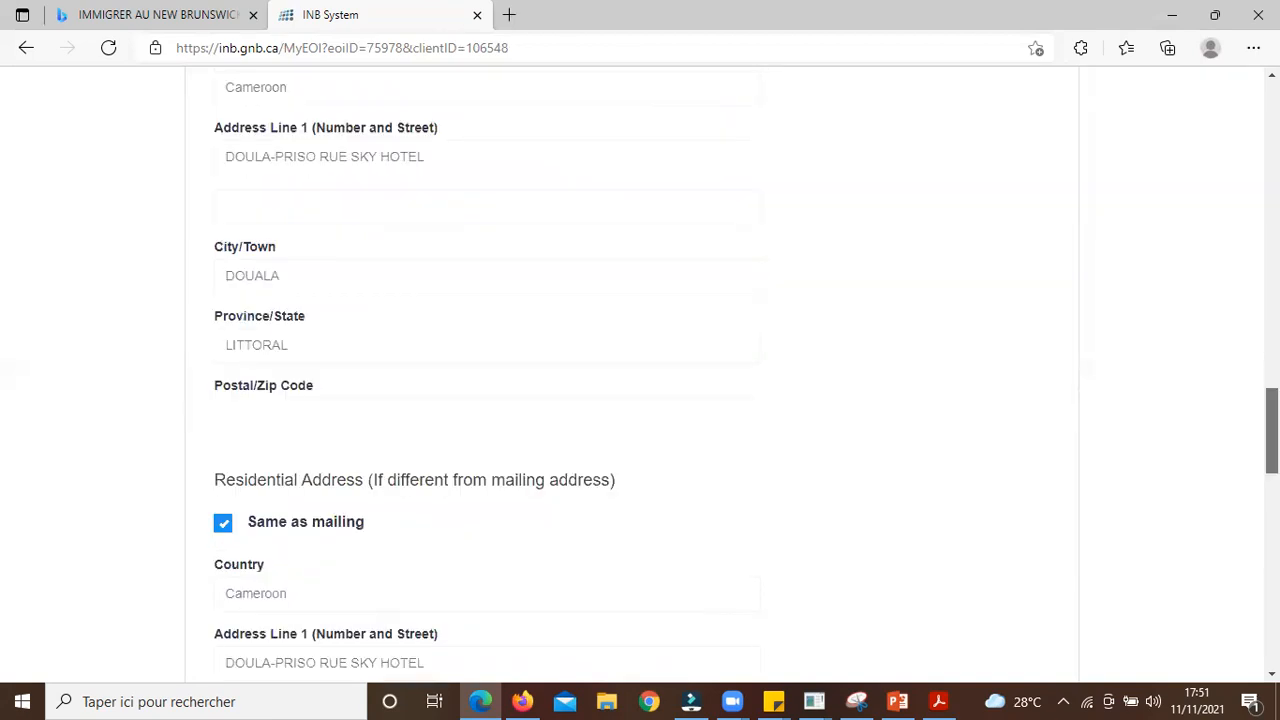
scroll(1037, 517, "down", 5)
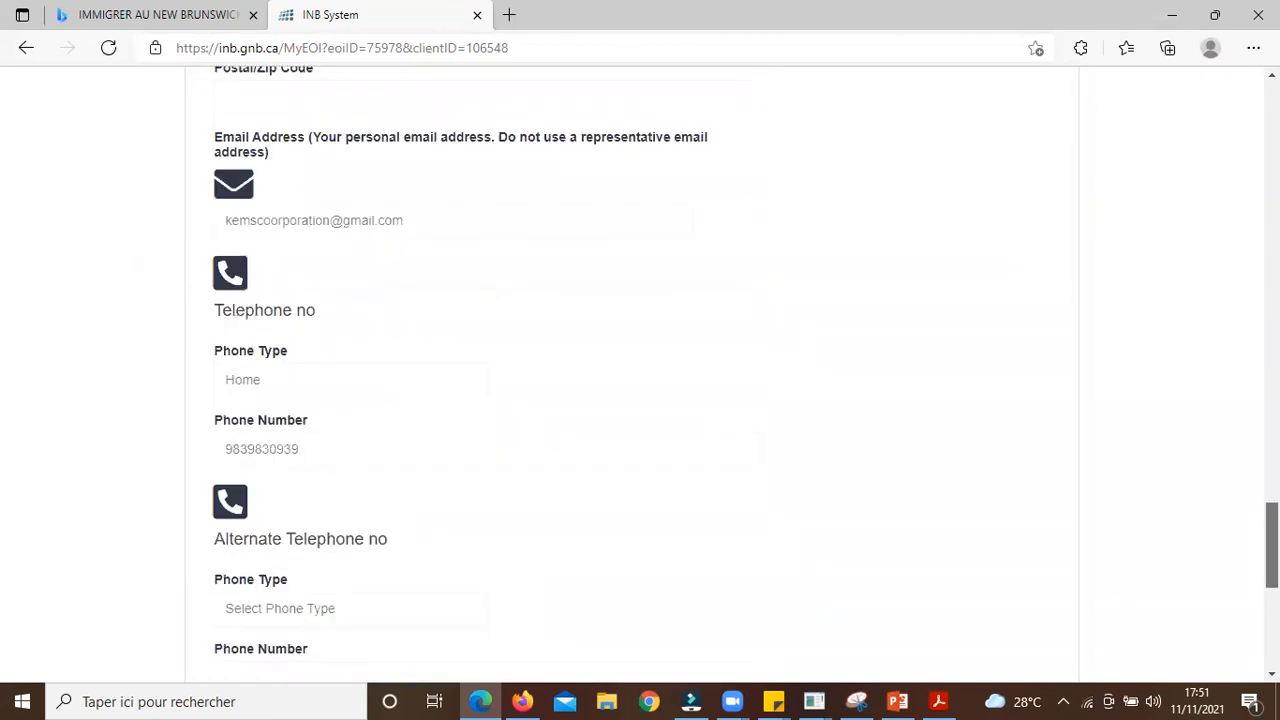
scroll(1030, 505, "down", 3)
- Advance to the Submit My EOI summary totalling 71, then restore down the Edge window
left_click(1022, 498)
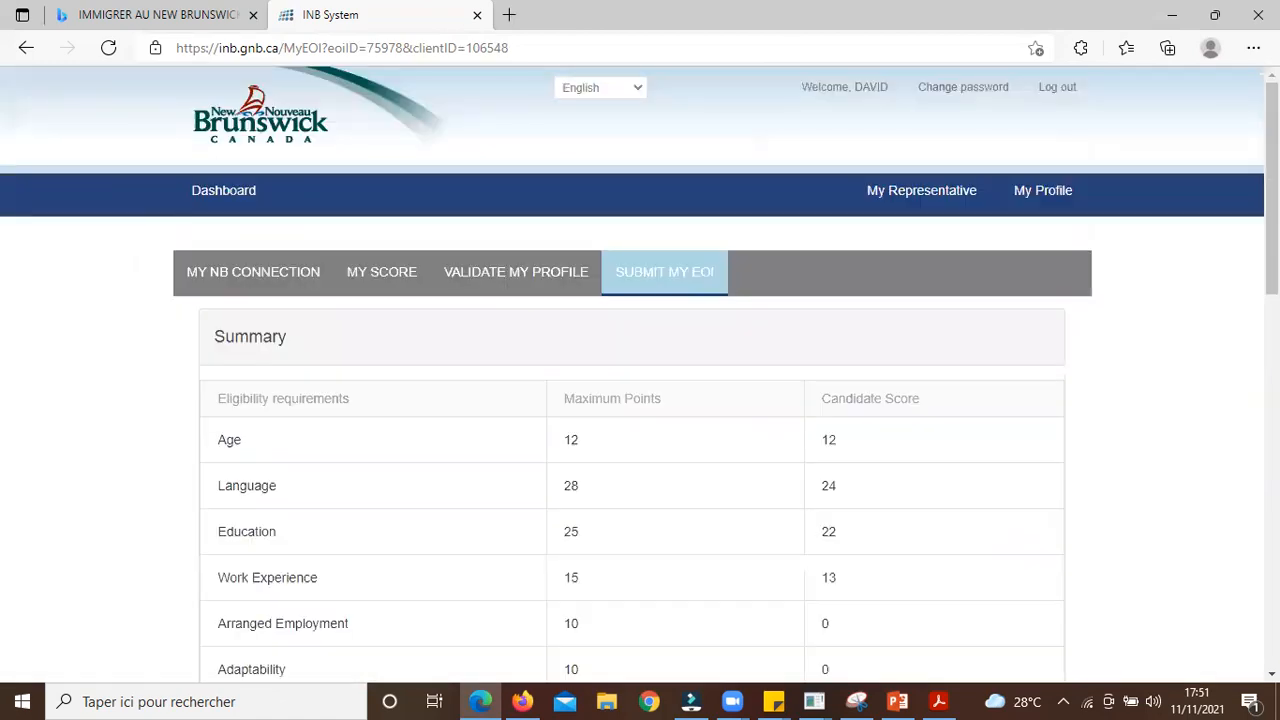
scroll(640, 400, "down", 3)
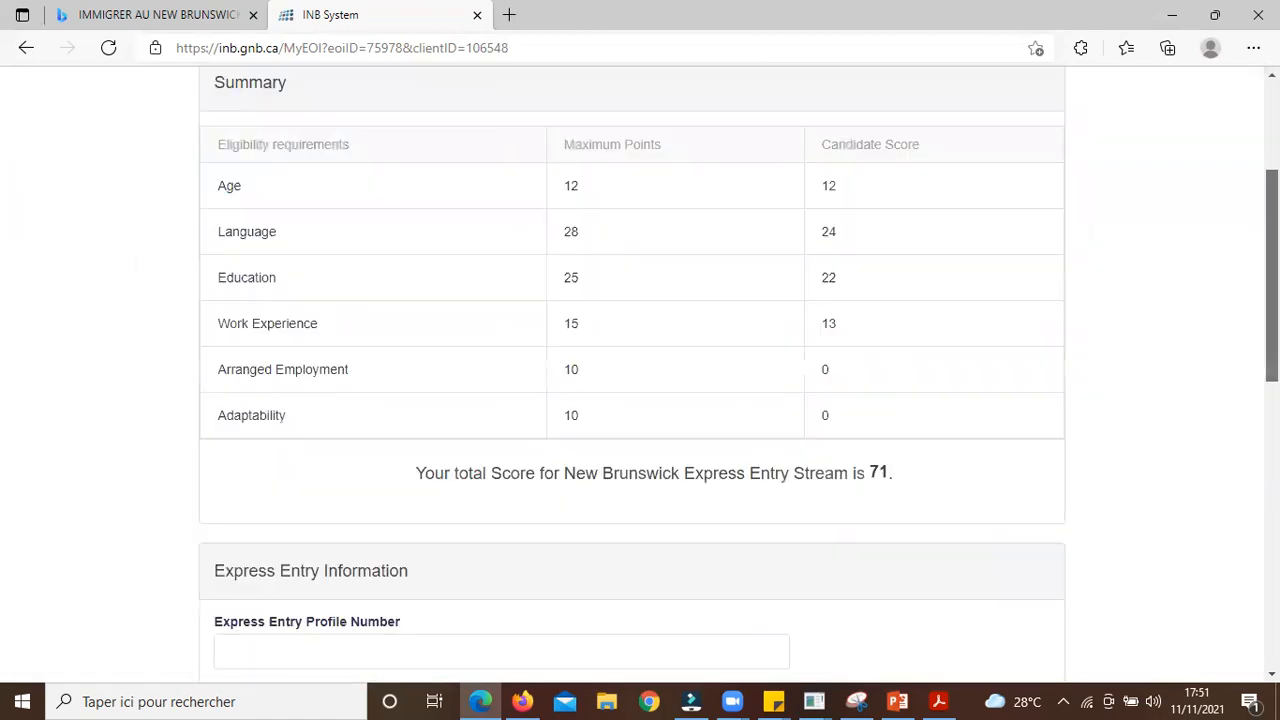
scroll(838, 431, "down", 2)
scroll(483, 466, "down", 1)
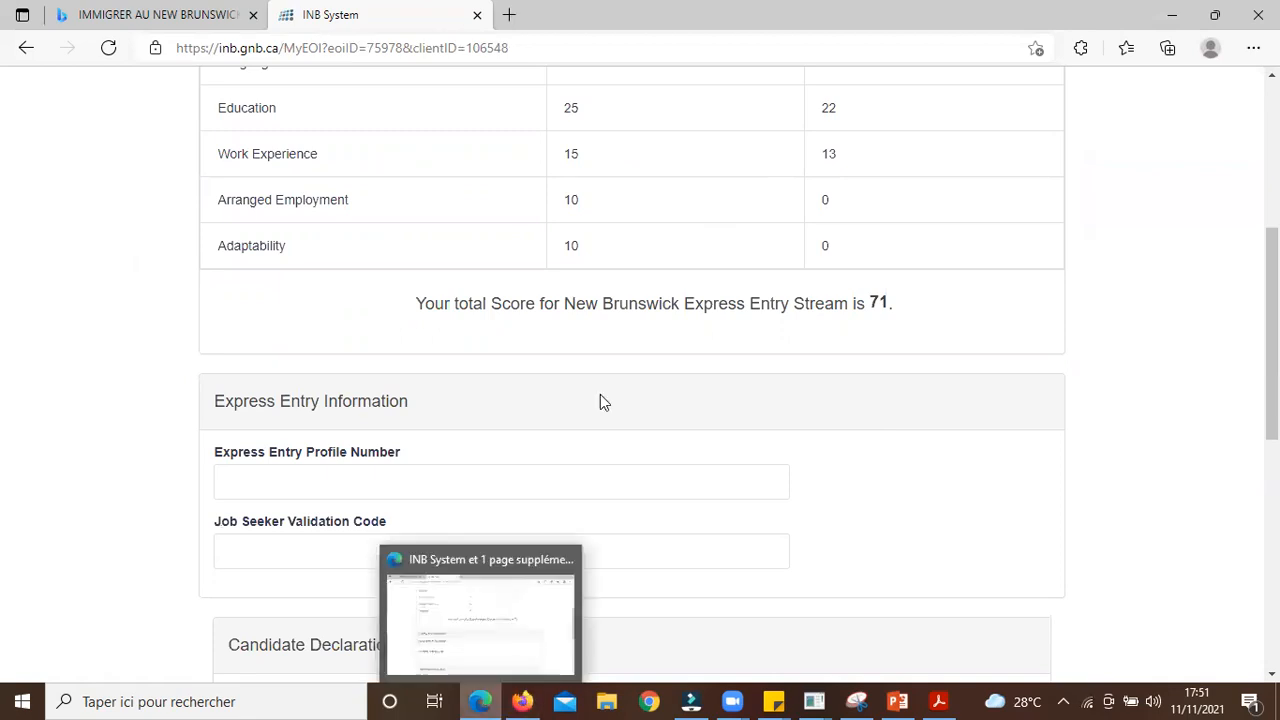
left_click(1219, 12)
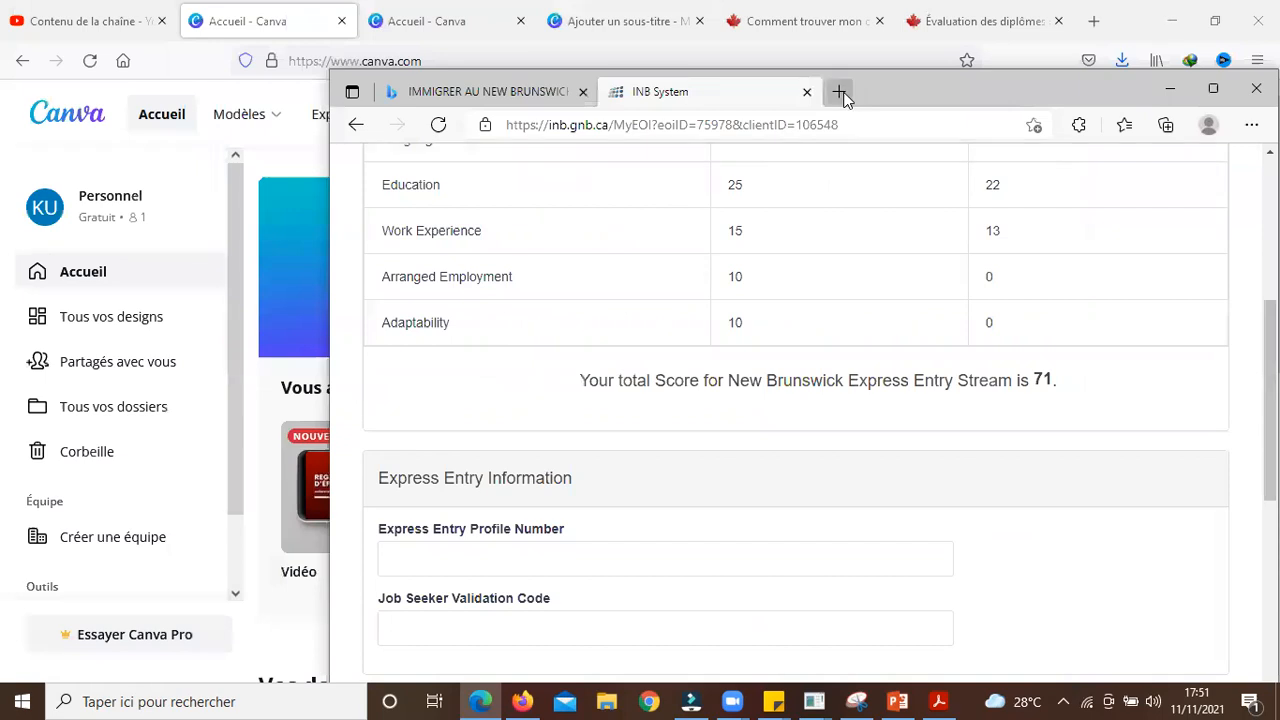
- Search 'immigrer au canada' in a new tab and open the Canada.ca Immigrer au Canada page
left_click(840, 93)
type("IMM")
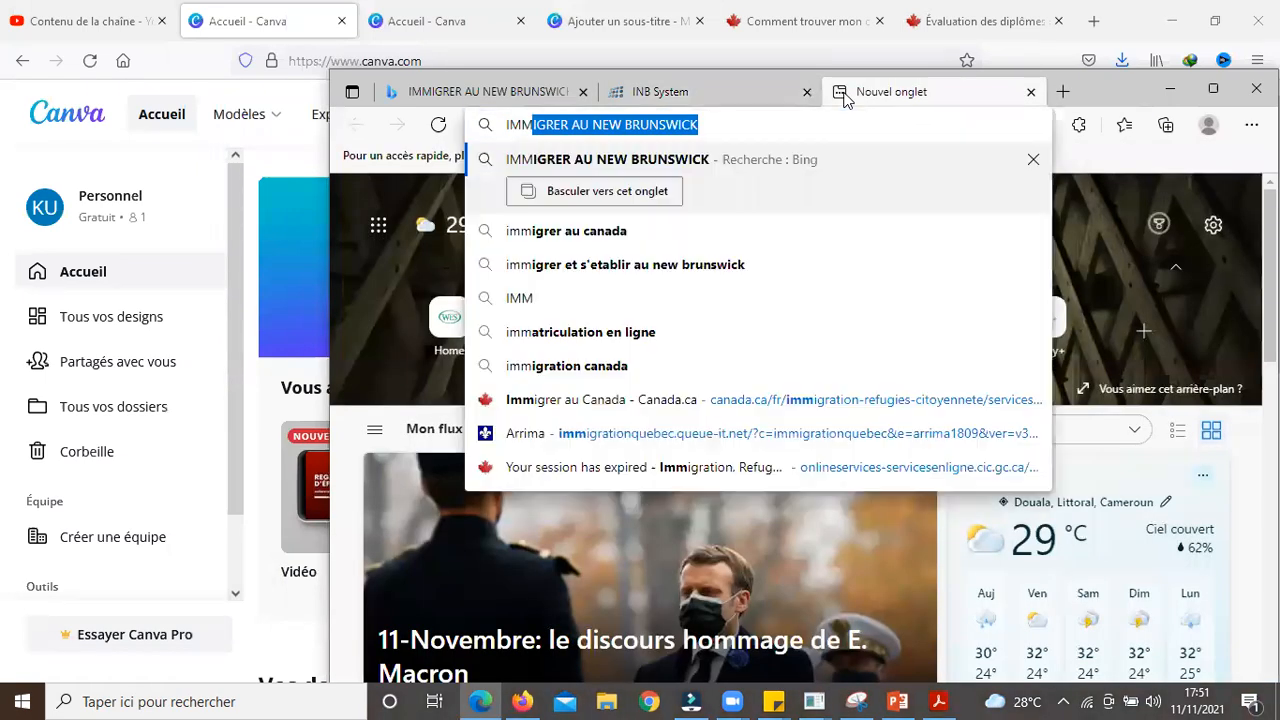
left_click(650, 238)
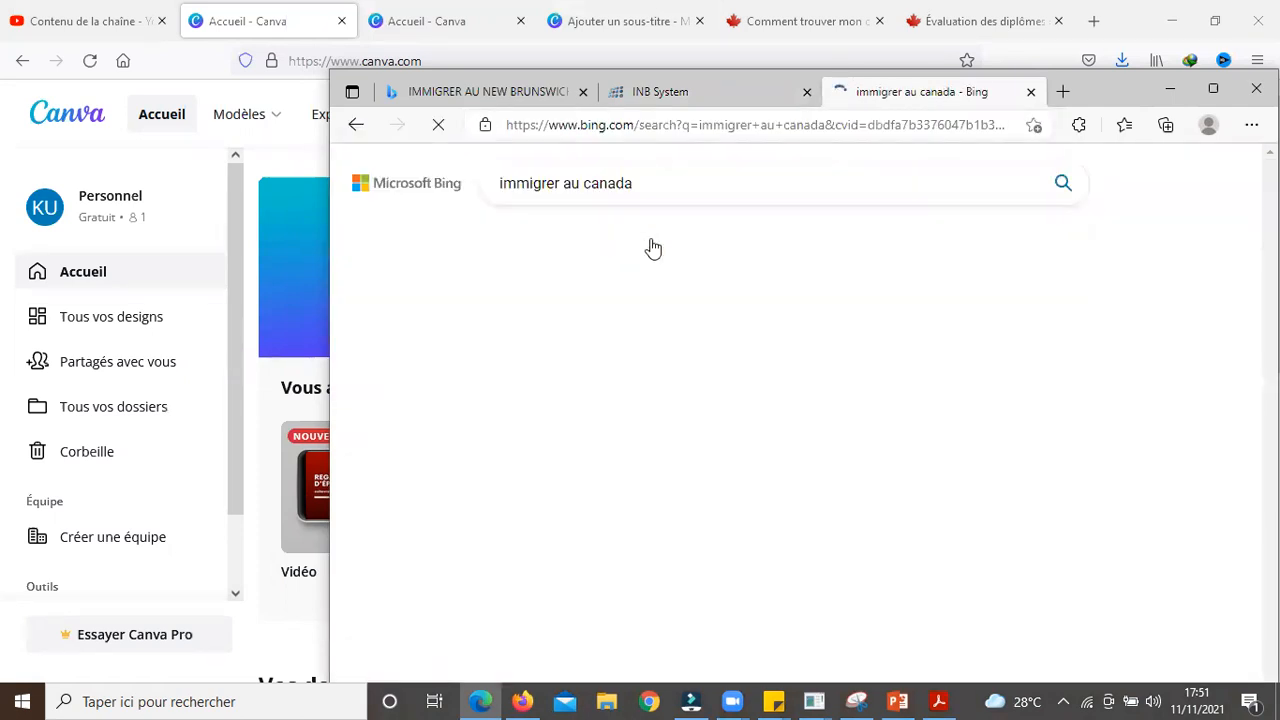
left_click(1214, 89)
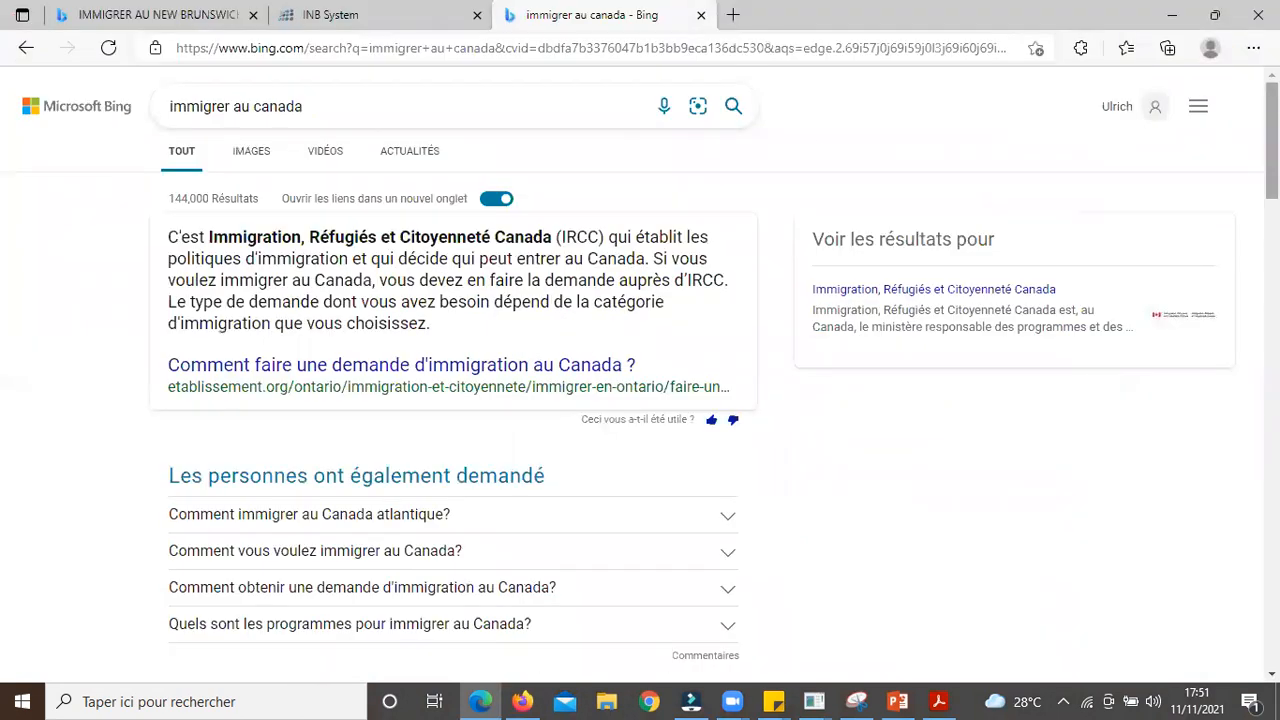
scroll(450, 350, "down", 2)
scroll(340, 470, "down", 1)
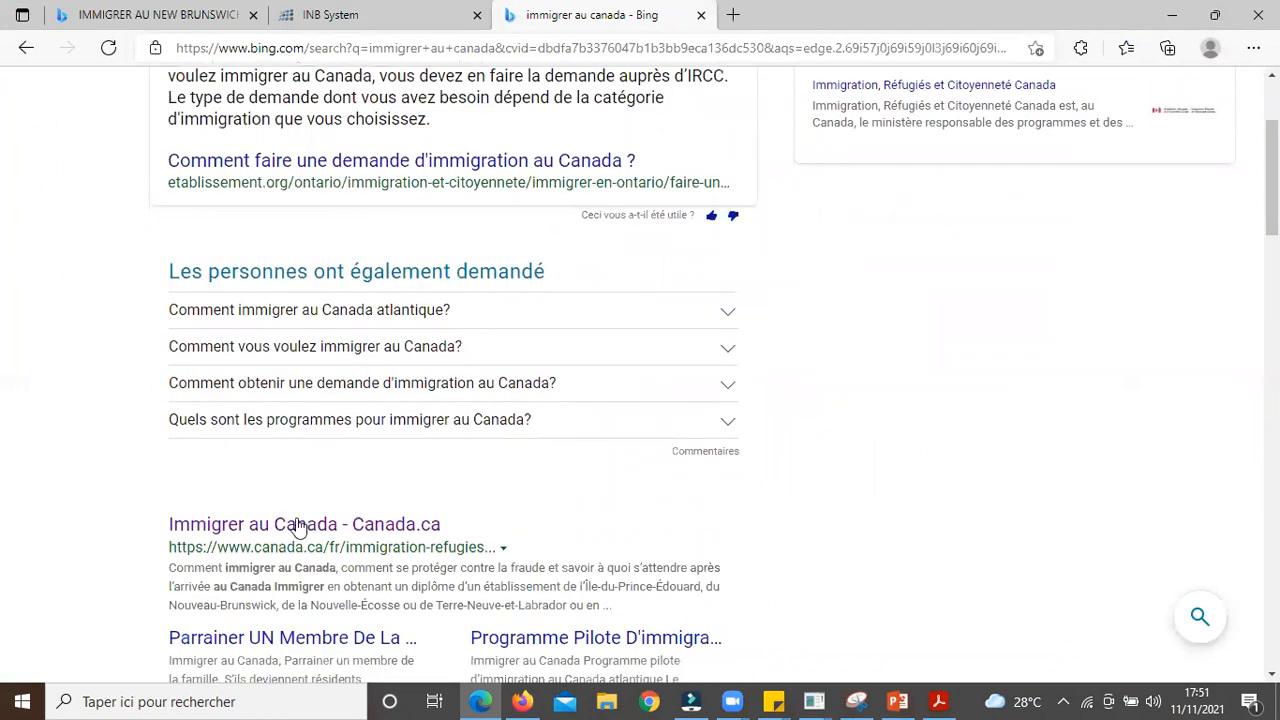
left_click(298, 526)
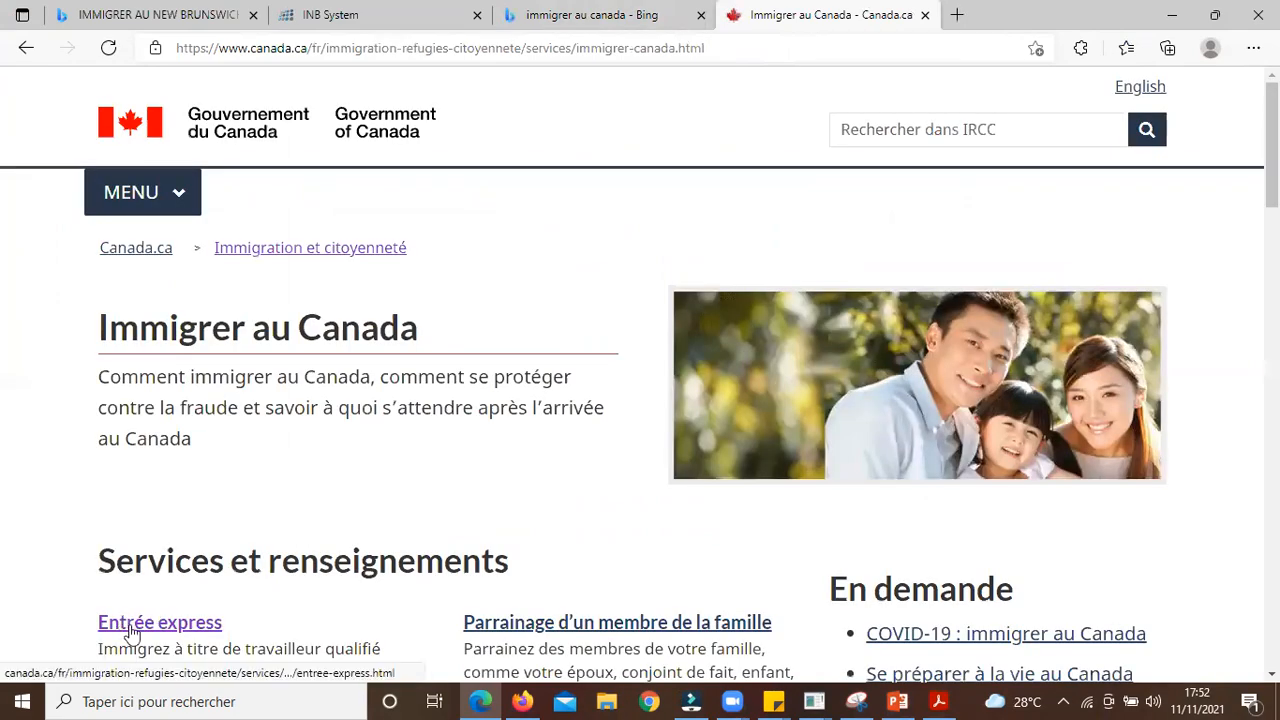
- Go from Entrée express via 'Créer un compte ou ouvrir une session' to the CléGC sign-in
left_click(131, 632)
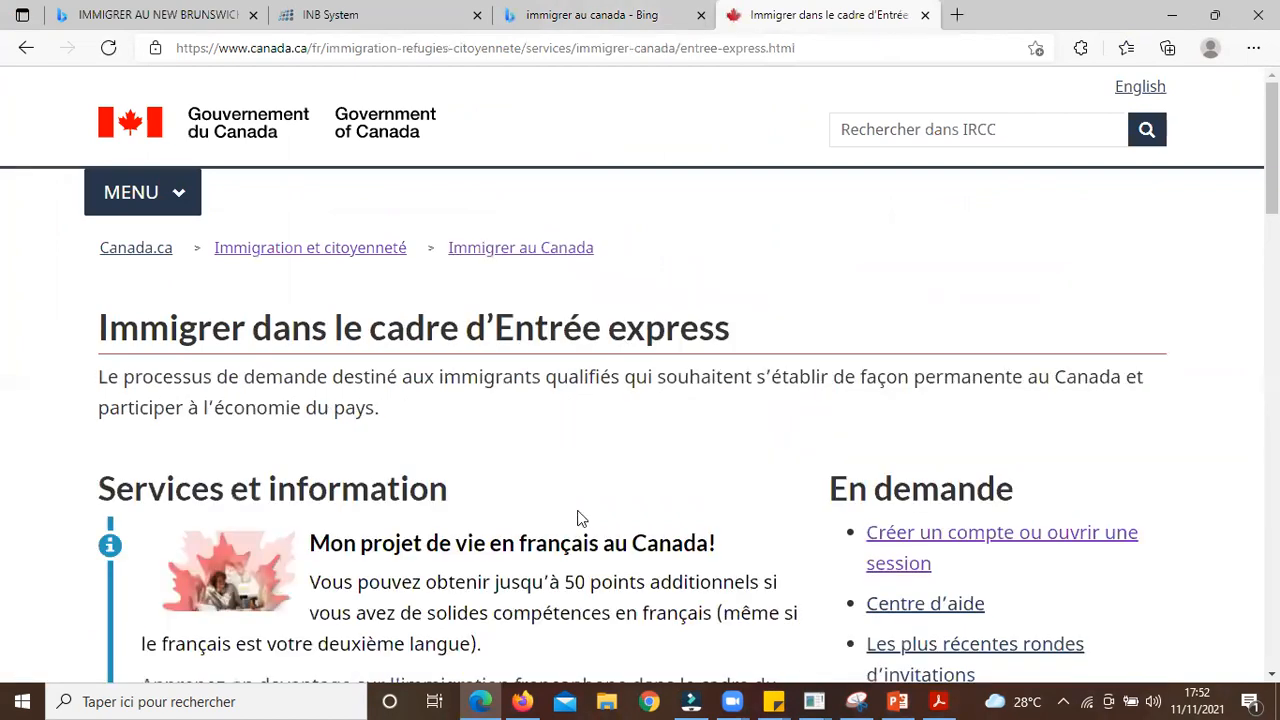
left_click(1072, 541)
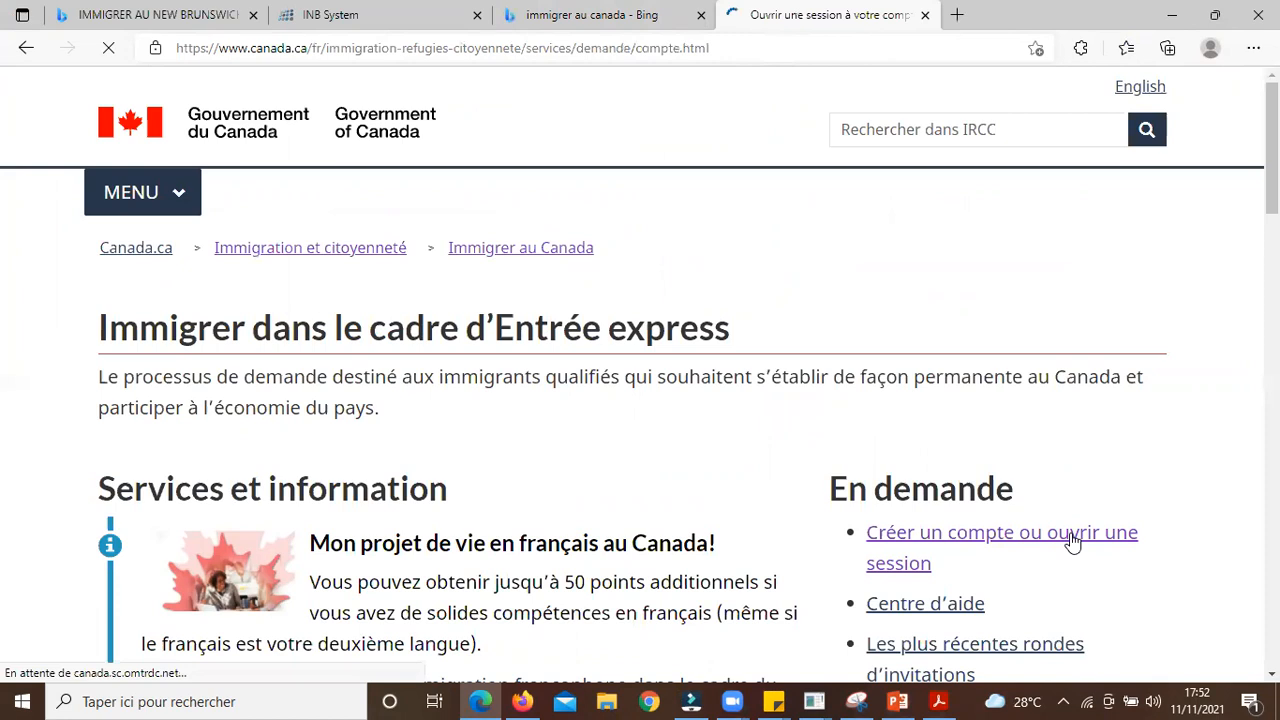
scroll(986, 463, "down", 5)
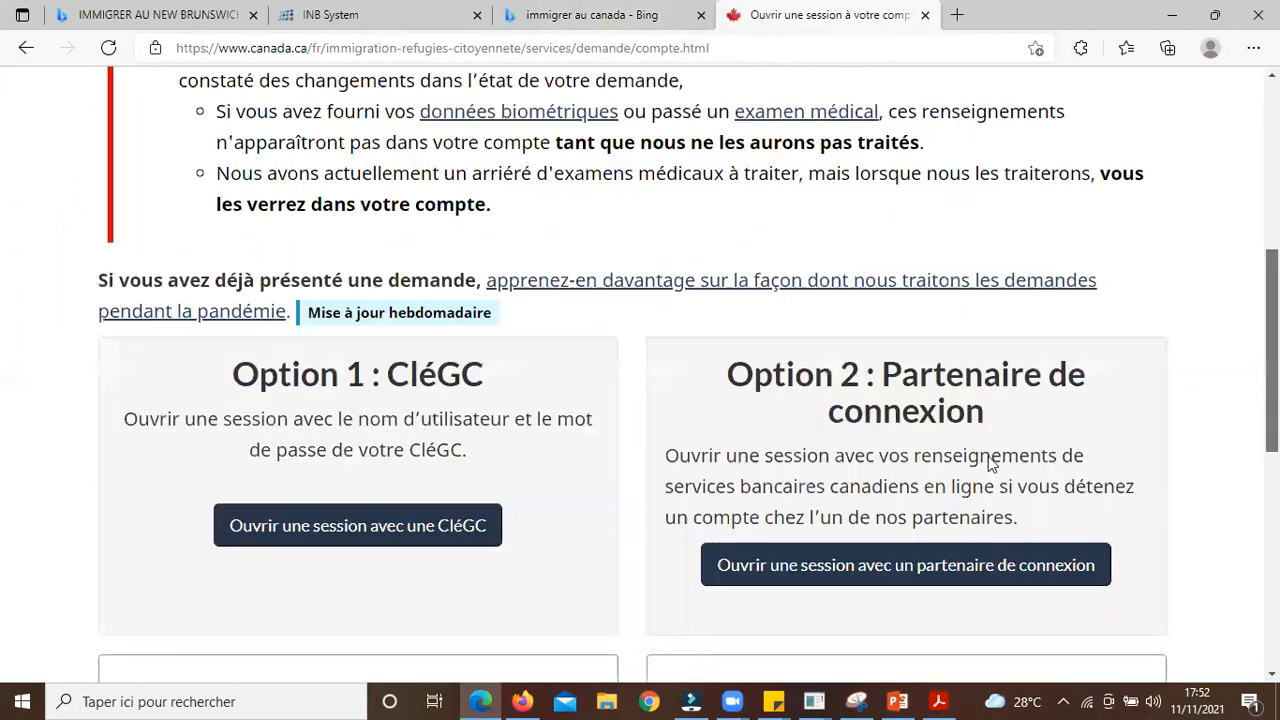
left_click(399, 517)
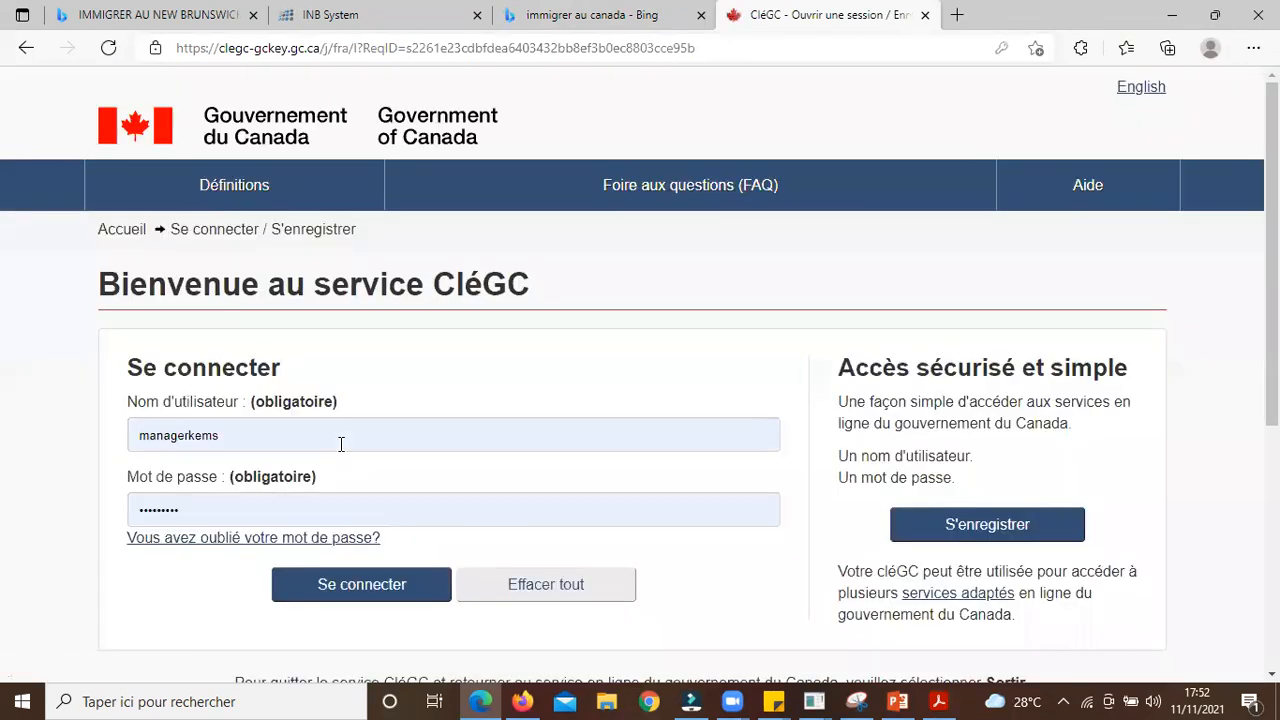
- Replace the prefilled username with a different saved username from the suggestions
left_click(347, 452)
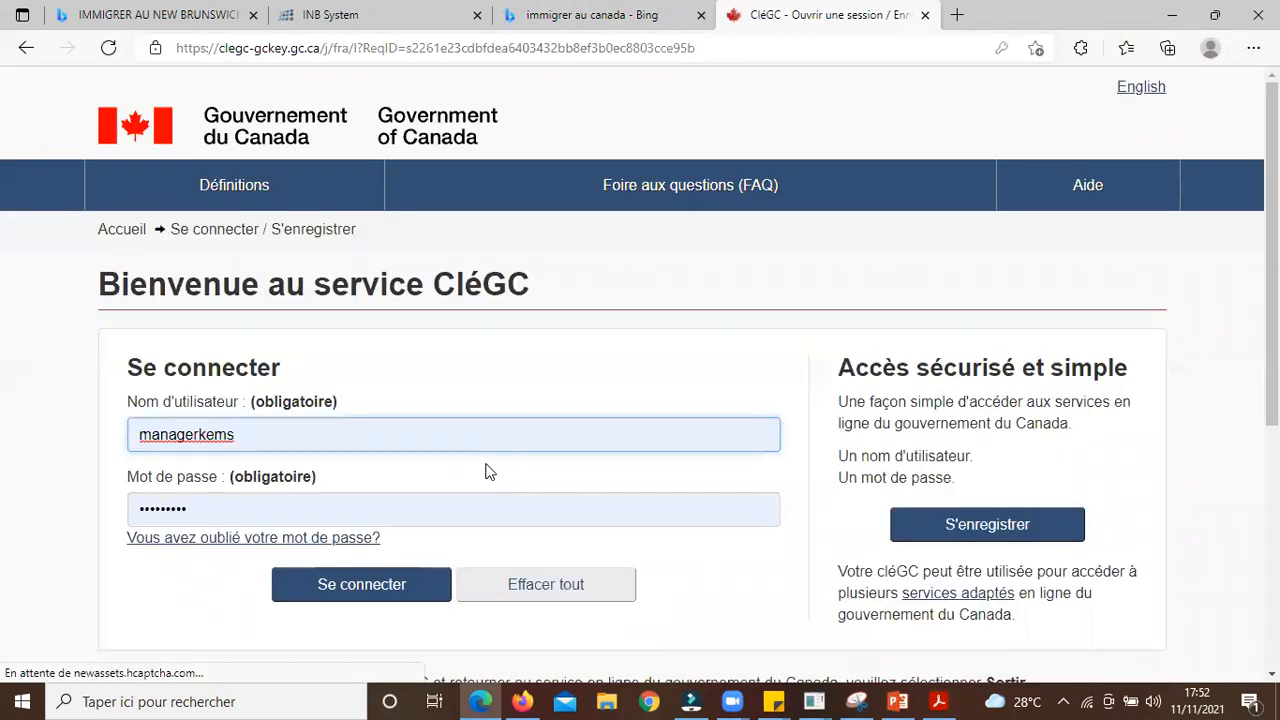
left_click(404, 428)
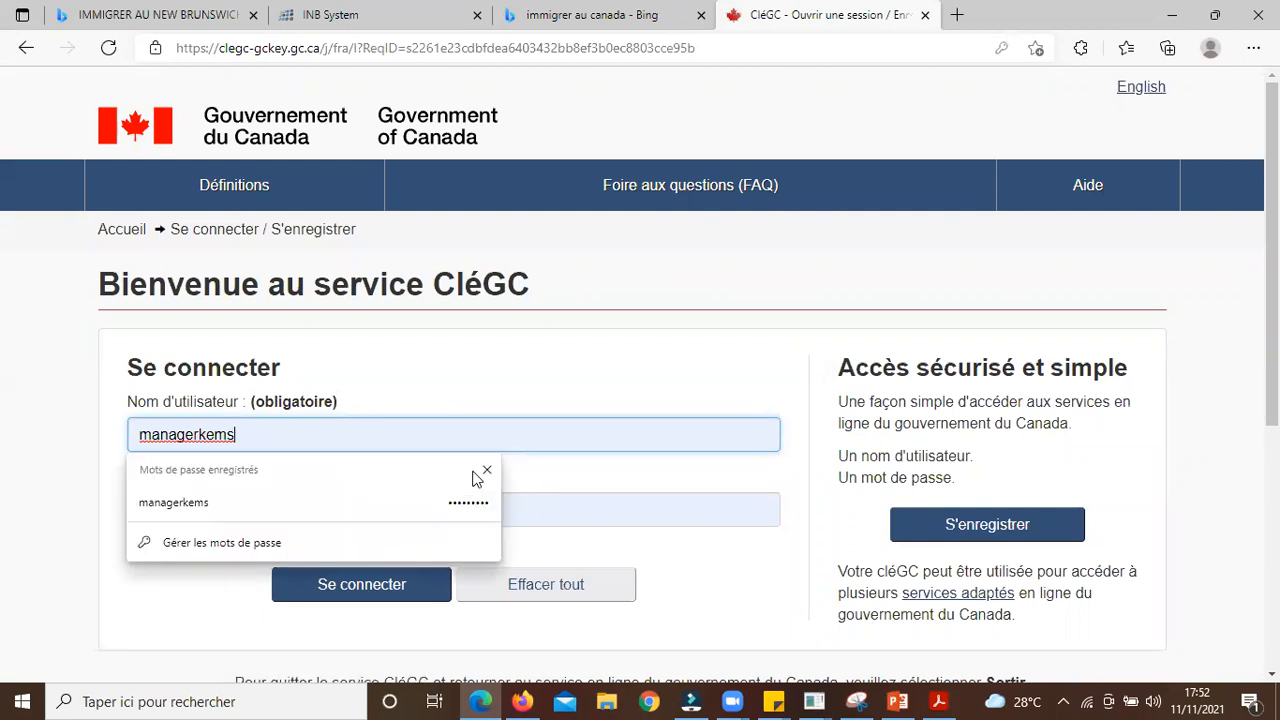
left_click(442, 436)
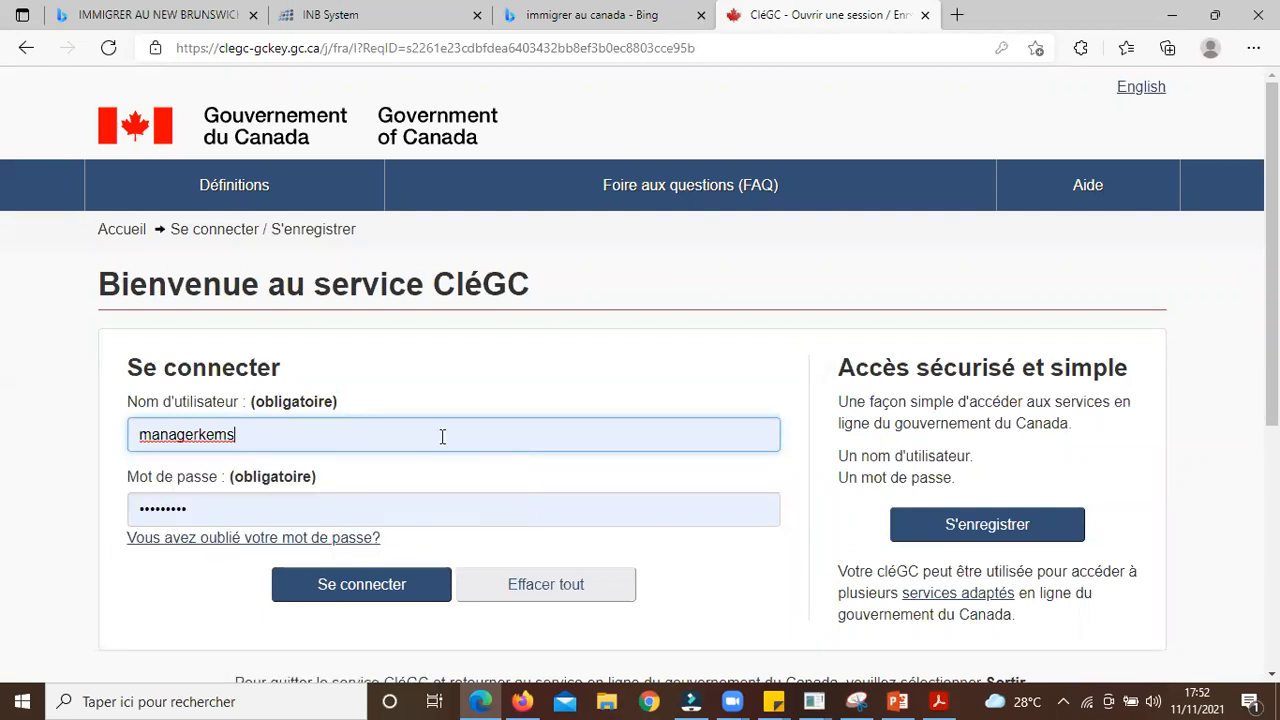
key("BackSpace")
key("BackSpace")
key("BackSpace")
key("BackSpace")
key("BackSpace")
key("BackSpace")
key("BackSpace")
key("BackSpace")
key("BackSpace")
key("BackSpace")
key("BackSpace")
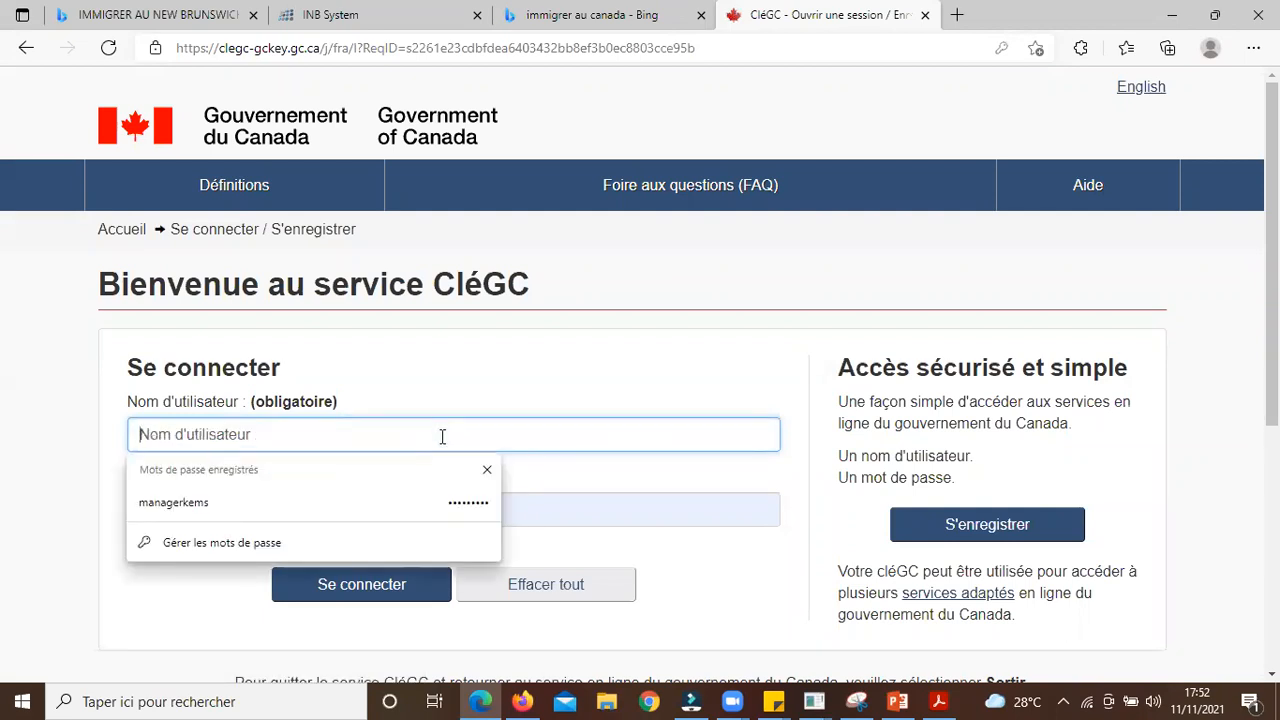
type("L")
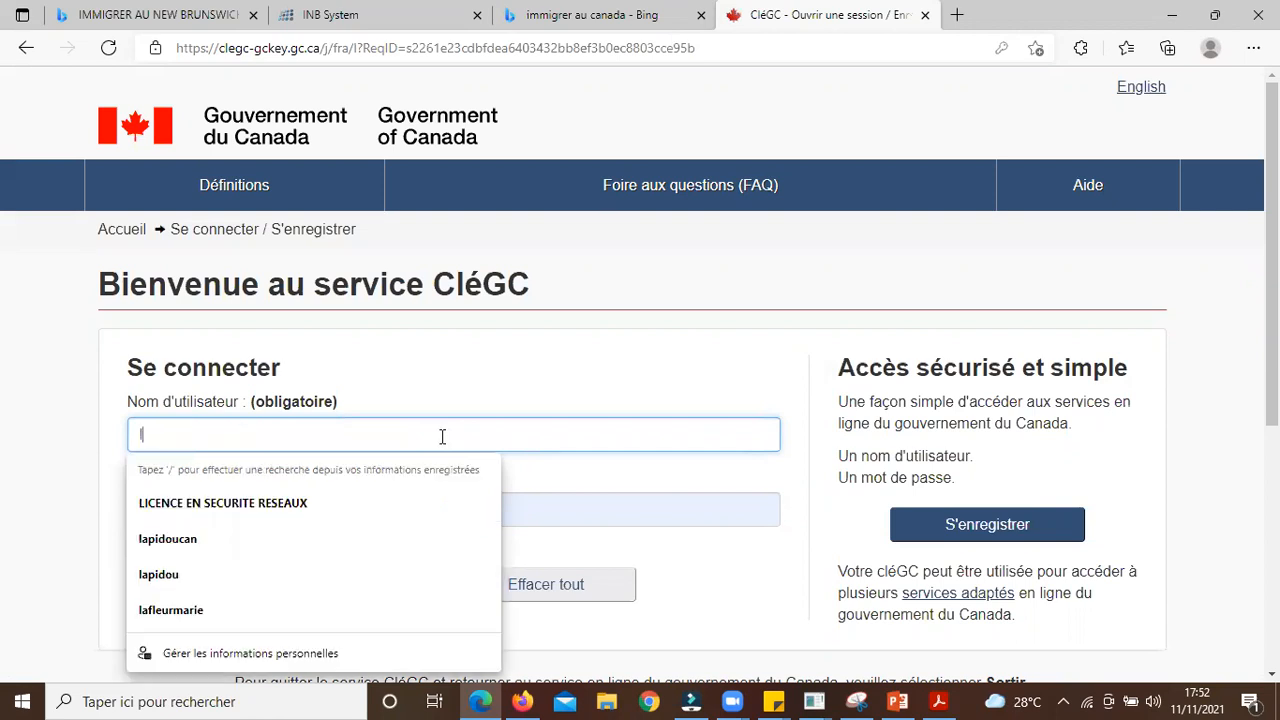
type("api")
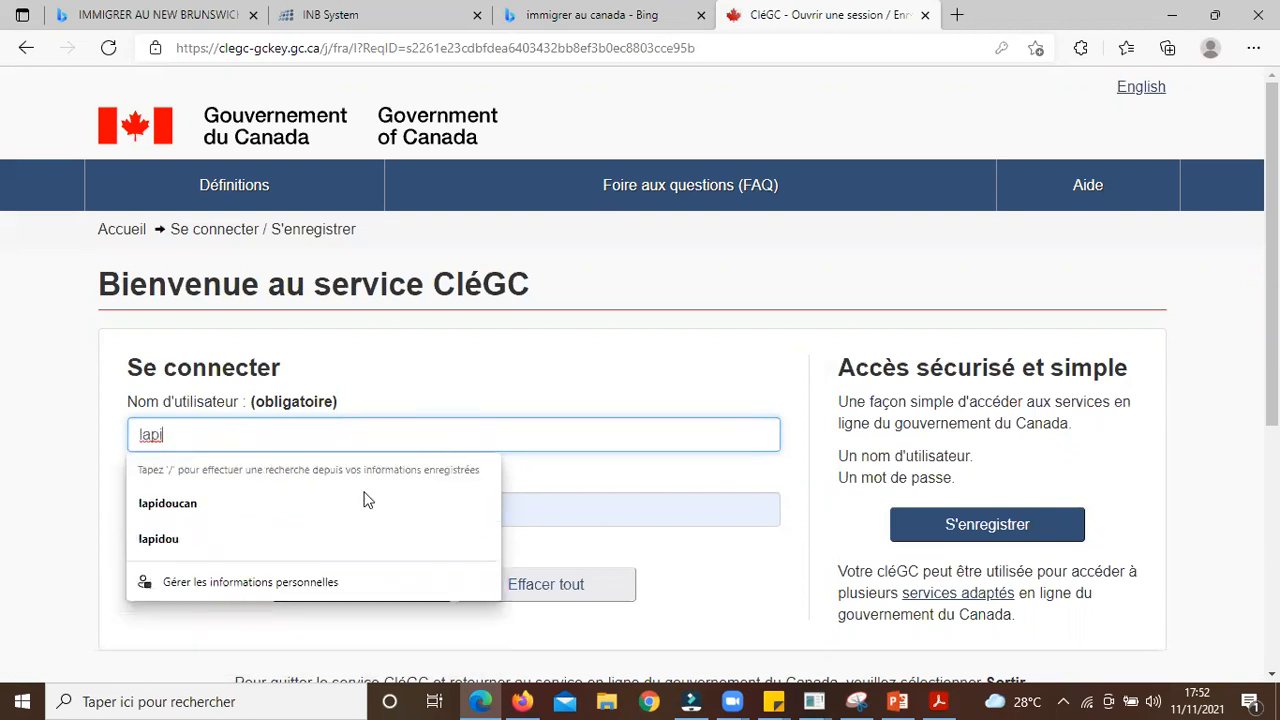
left_click(357, 502)
- Clear the password, type a new one, and submit the GCKey sign-in
left_click(352, 506)
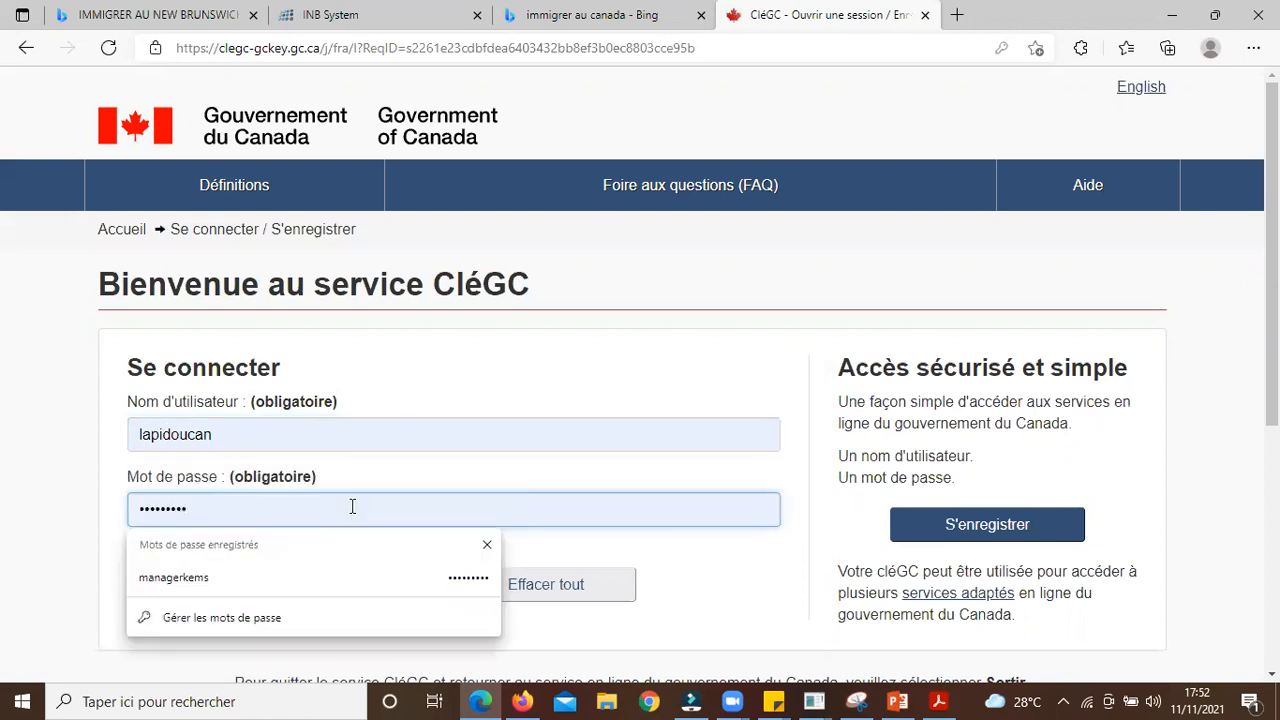
key("BackSpace")
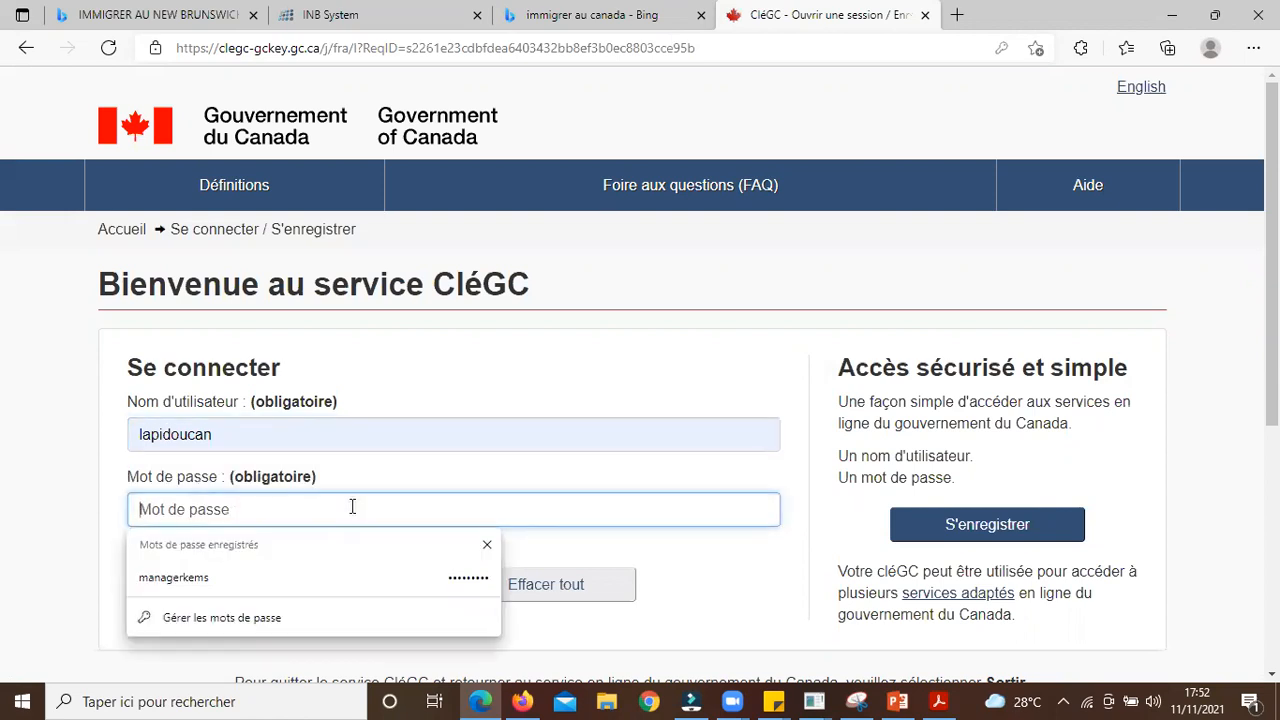
type("aaa")
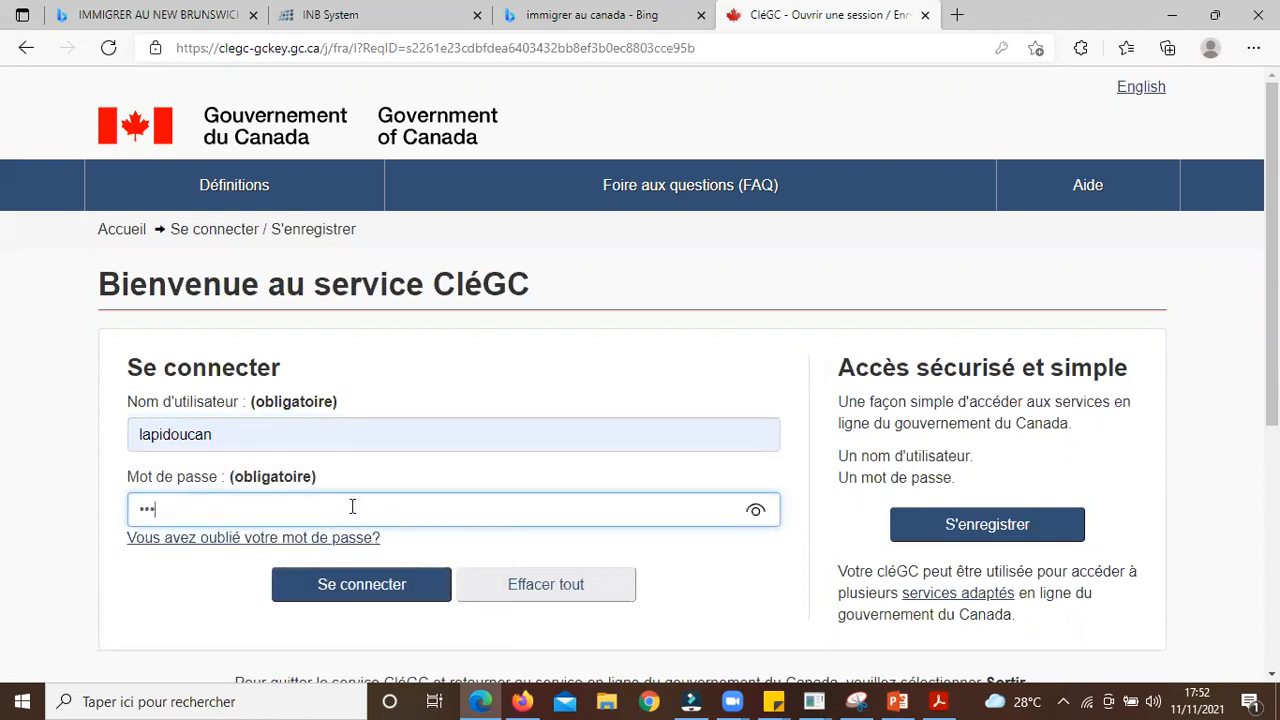
type("aaaaa")
key("Return")
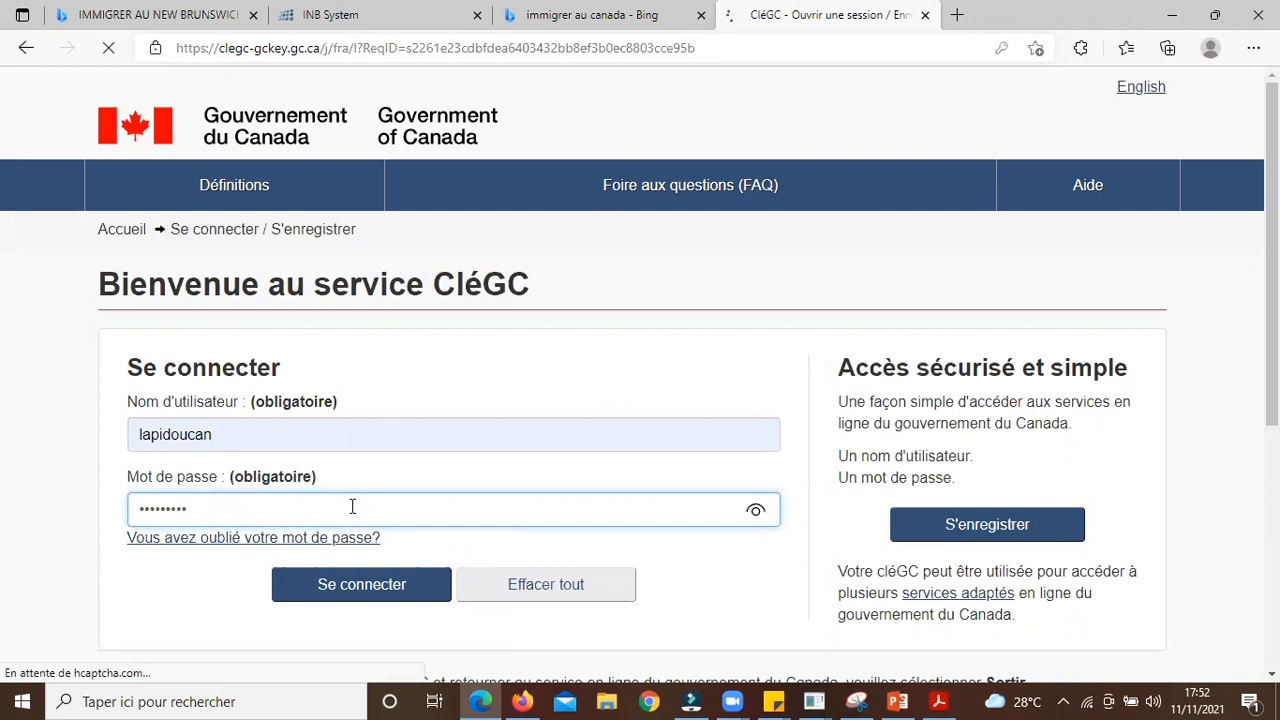
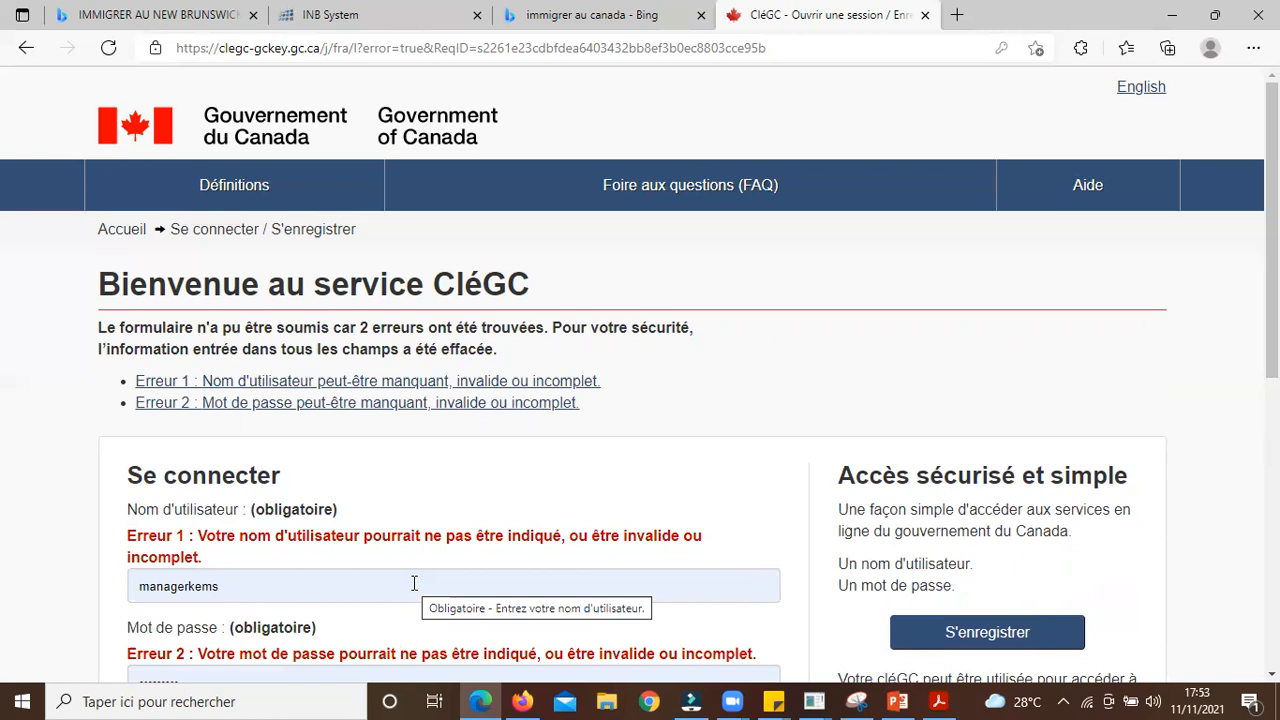
- Clear the prefilled GCKey username and start typing a different one
left_click(414, 584)
key("BackSpace")
key("BackSpace")
key("BackSpace")
key("BackSpace")
key("BackSpace")
key("BackSpace")
key("BackSpace")
key("BackSpace")
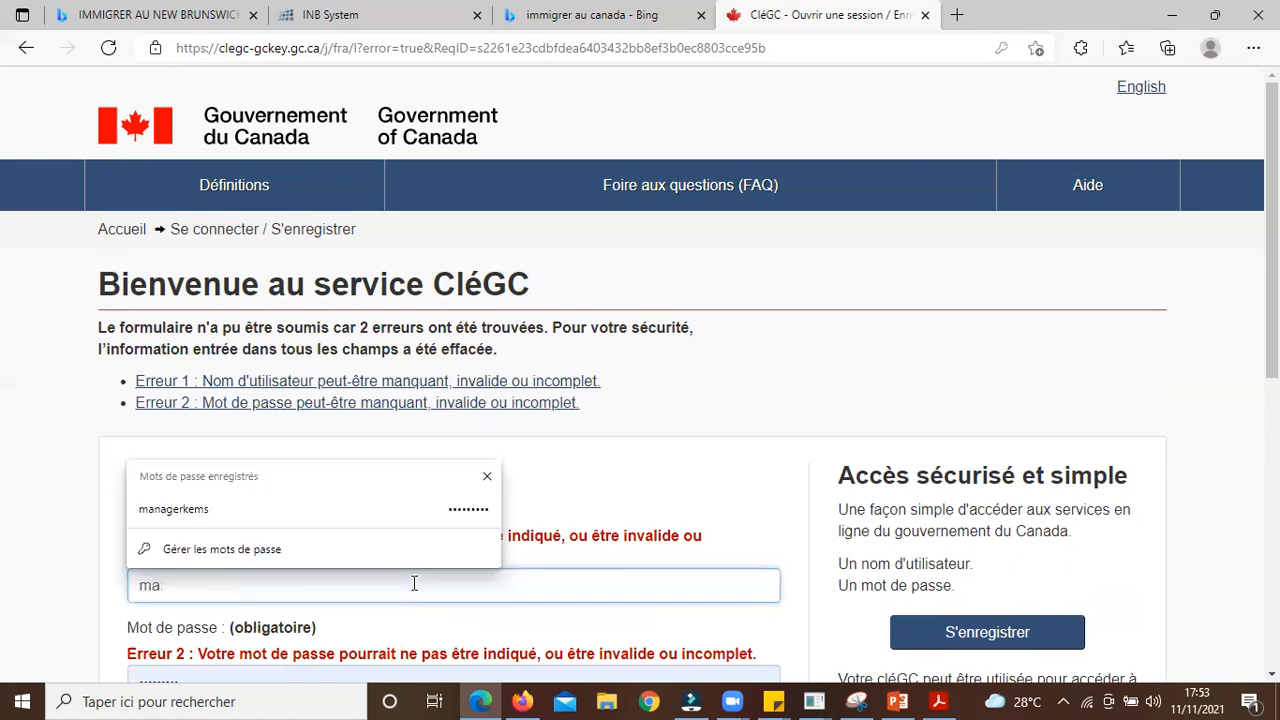
key("BackSpace")
key("BackSpace")
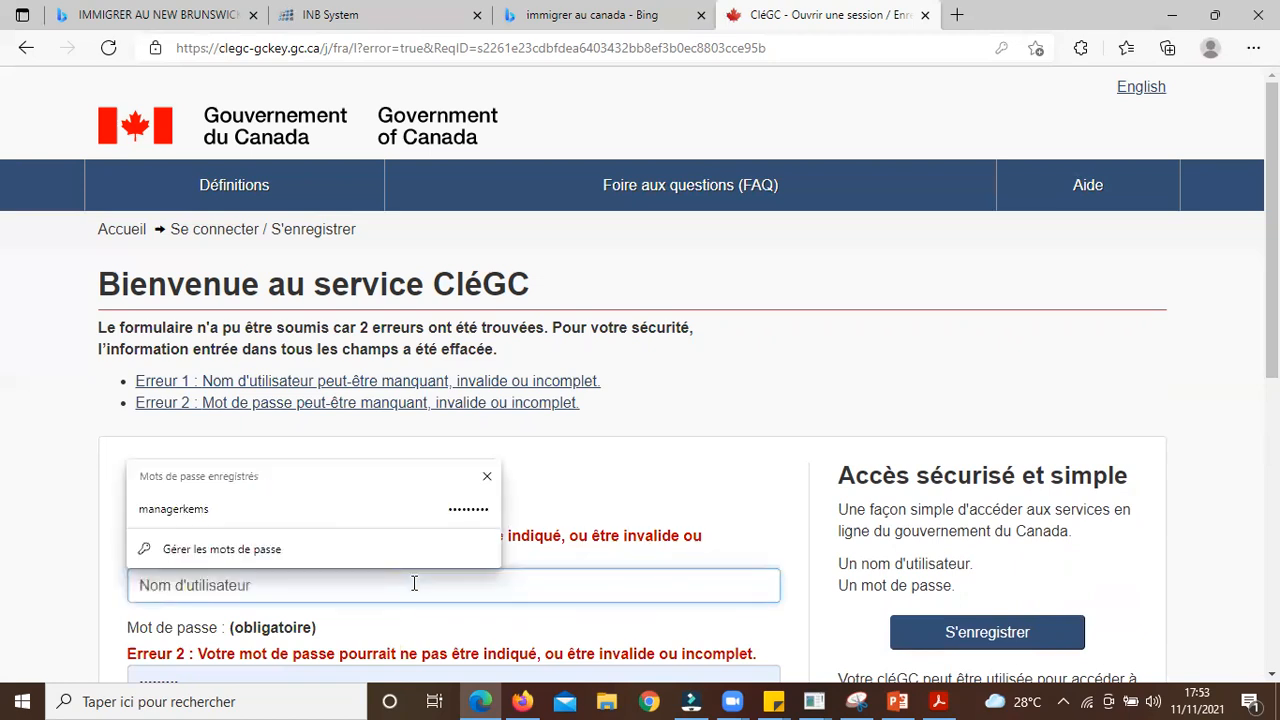
type("A")
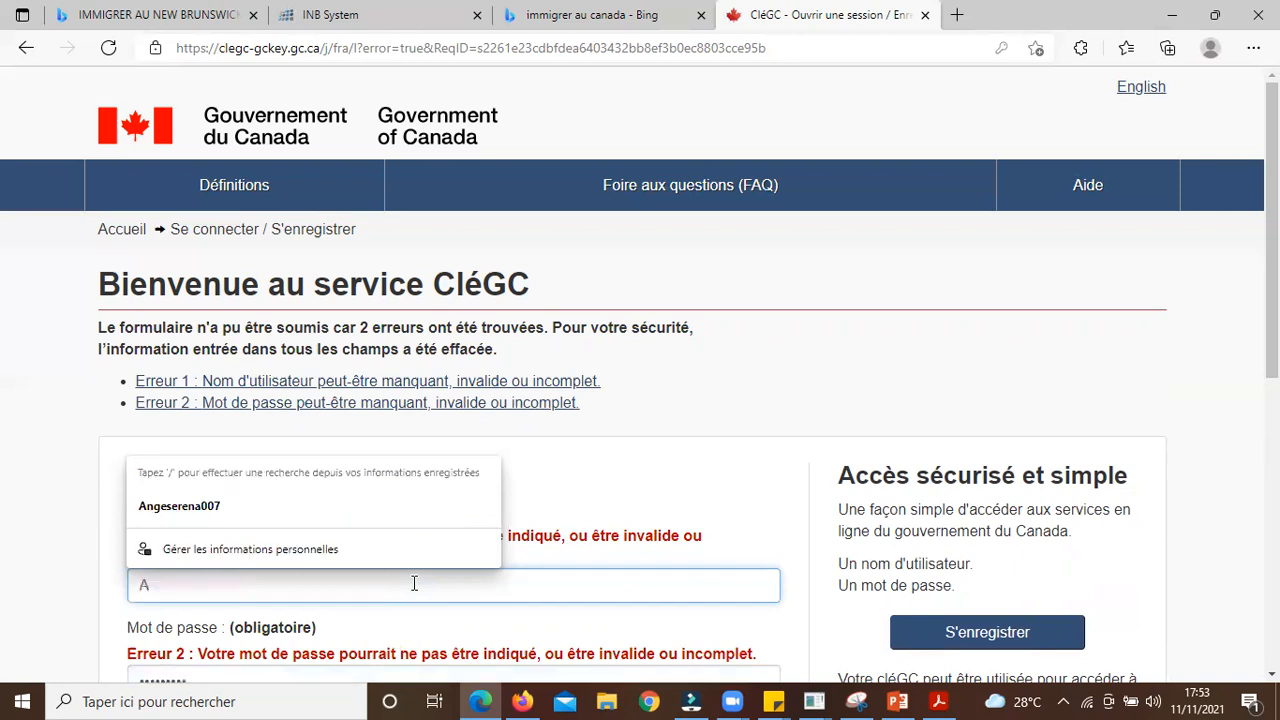
type("dddd")
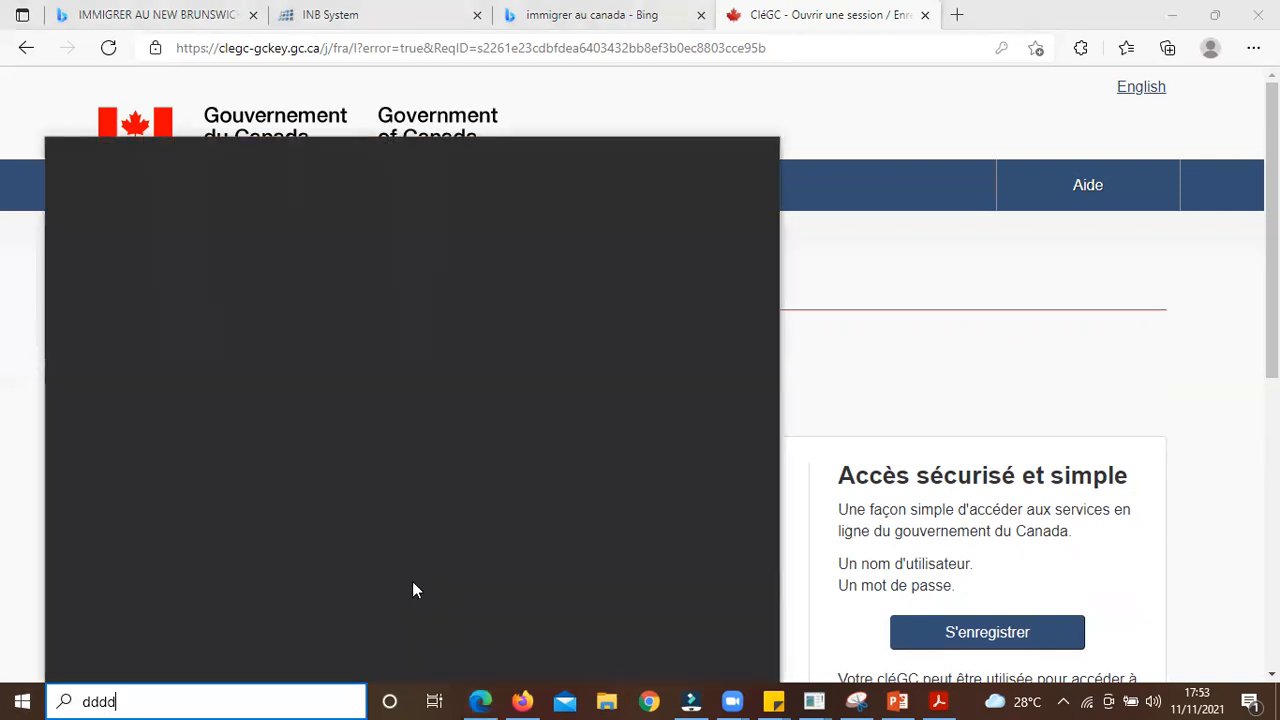
left_click(413, 583)
- Correct the mistyped end of the username, then show the desktop
key("BackSpace")
key("BackSpace")
key("BackSpace")
key("BackSpace")
key("BackSpace")
key("BackSpace")
key("BackSpace")
key("BackSpace")
key("BackSpace")
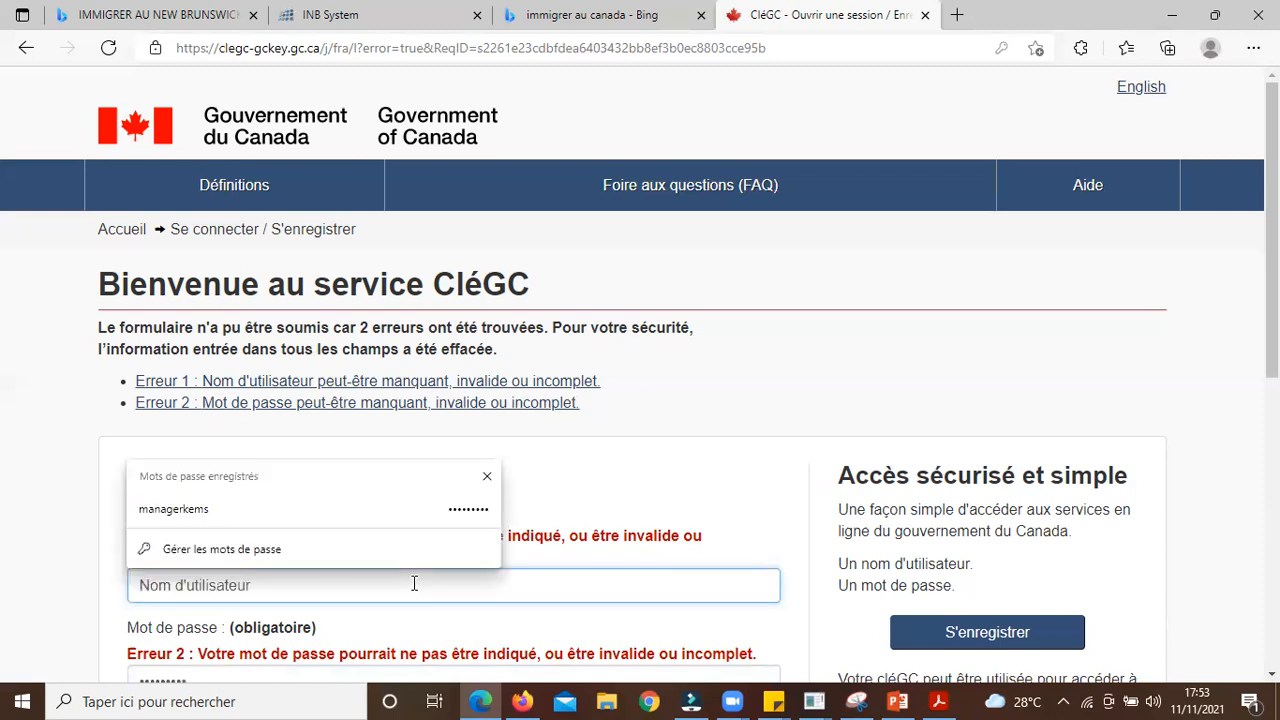
type("L")
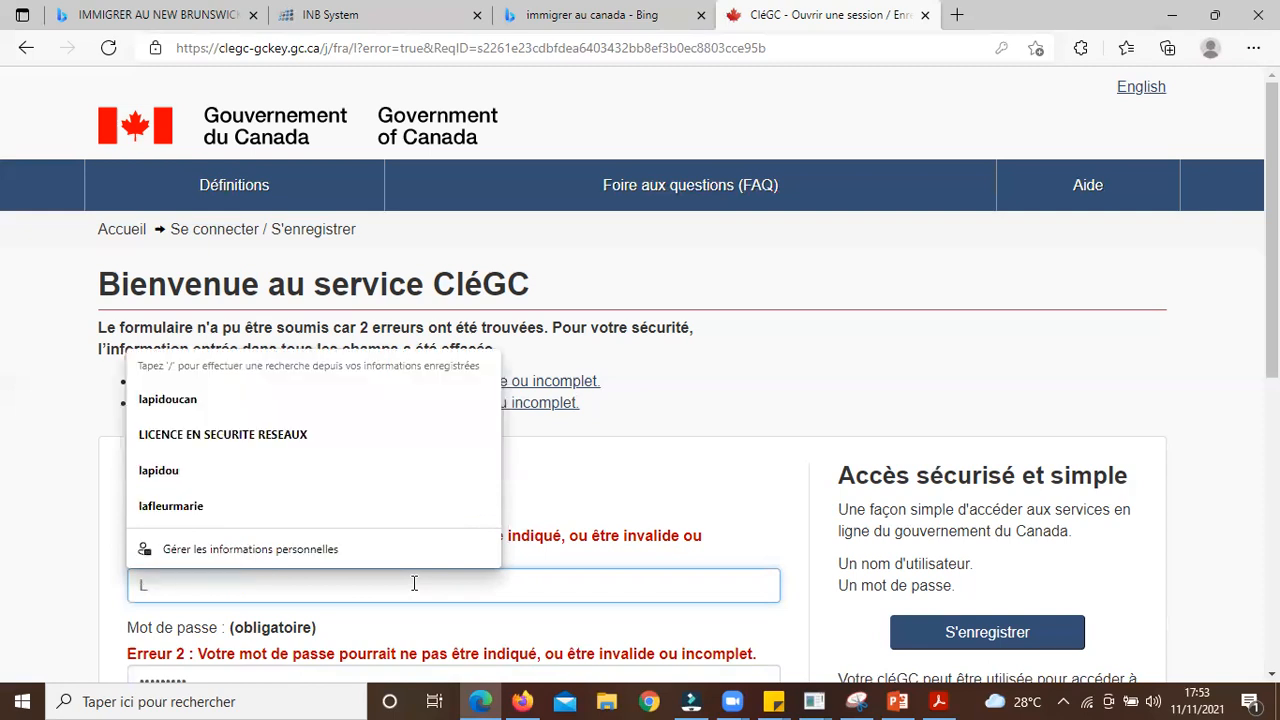
key("BackSpace")
type("lapidou")
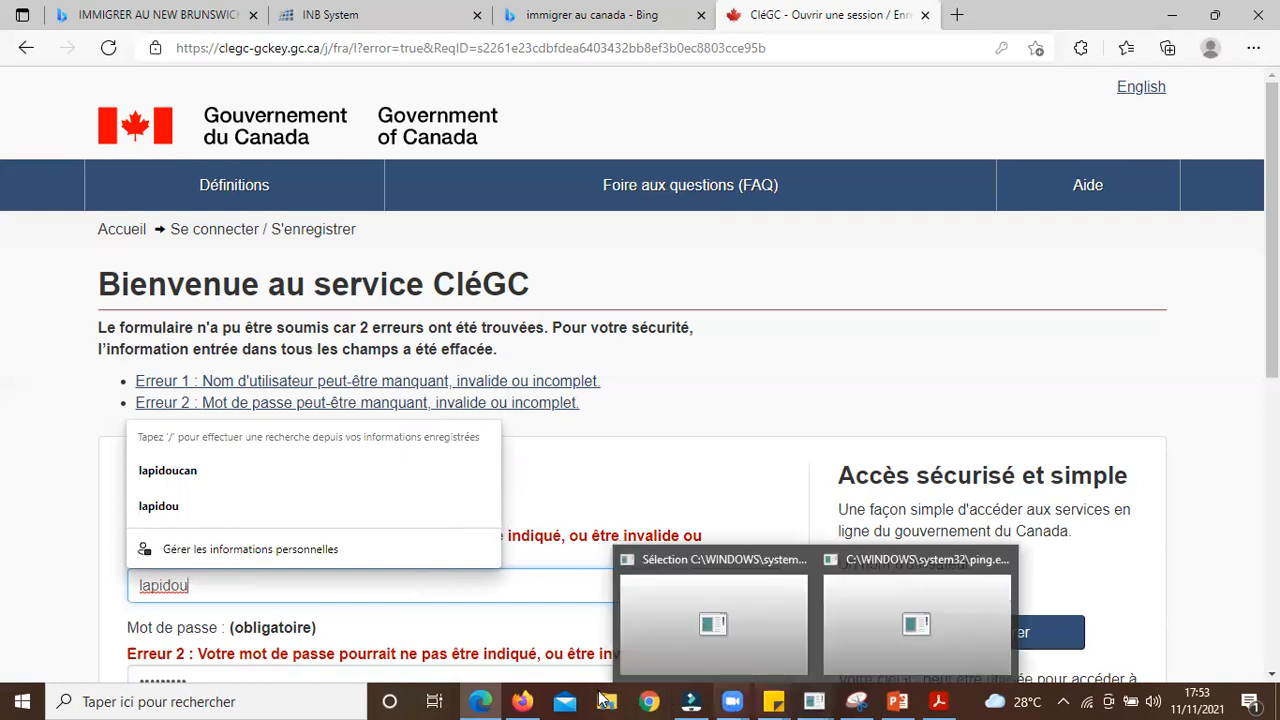
key("super+d")
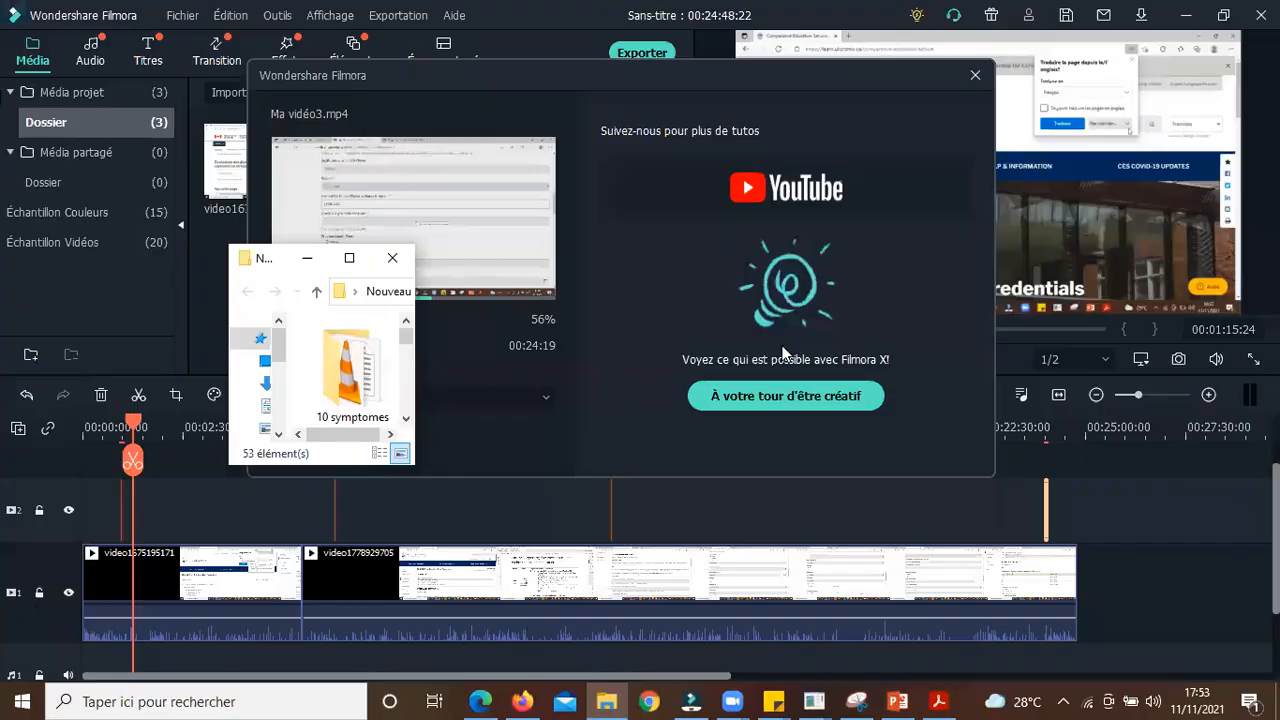
- View the three Capture screenshots in Nouveau dossier (2) in Photos, then close the folder
left_click(346, 264)
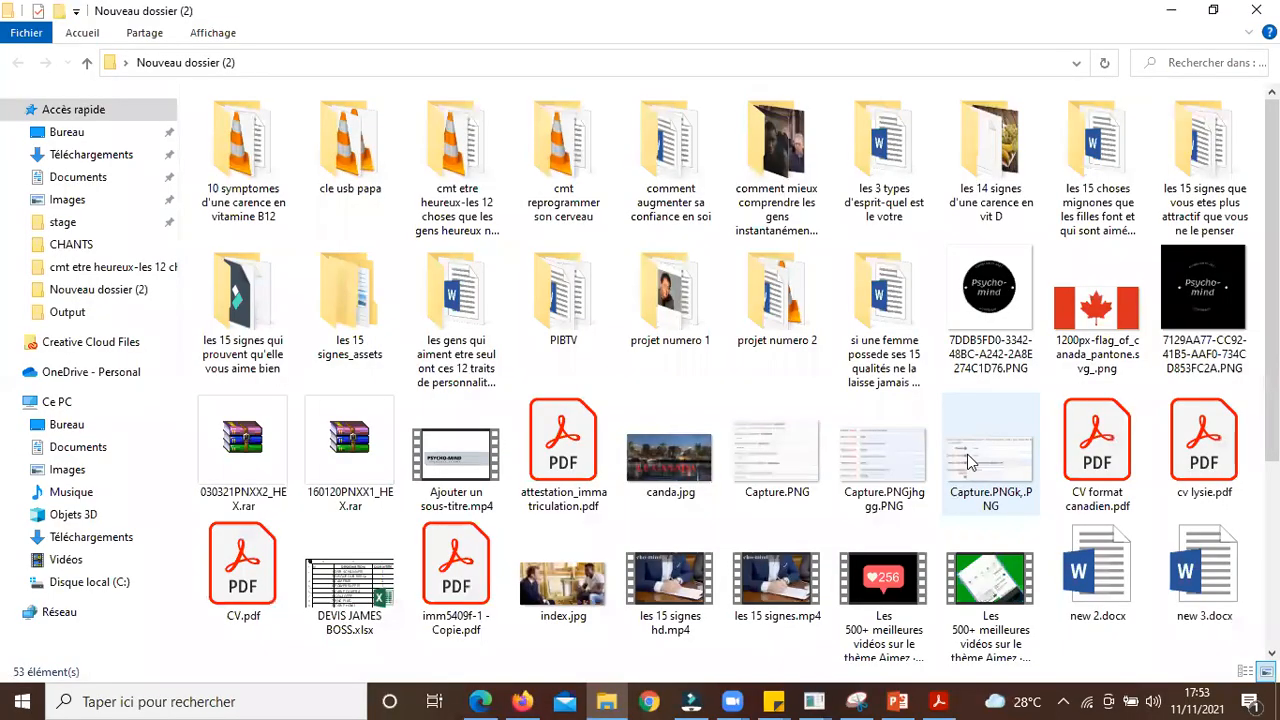
double_click(968, 461)
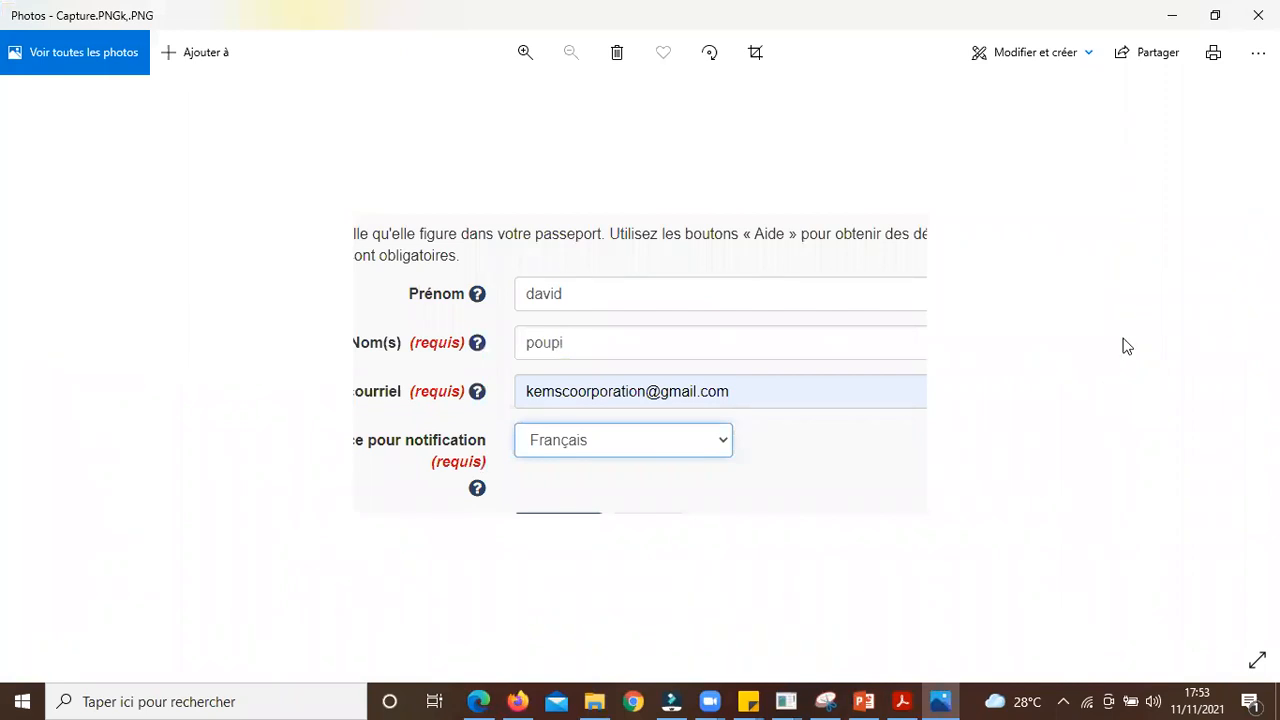
left_click(1258, 15)
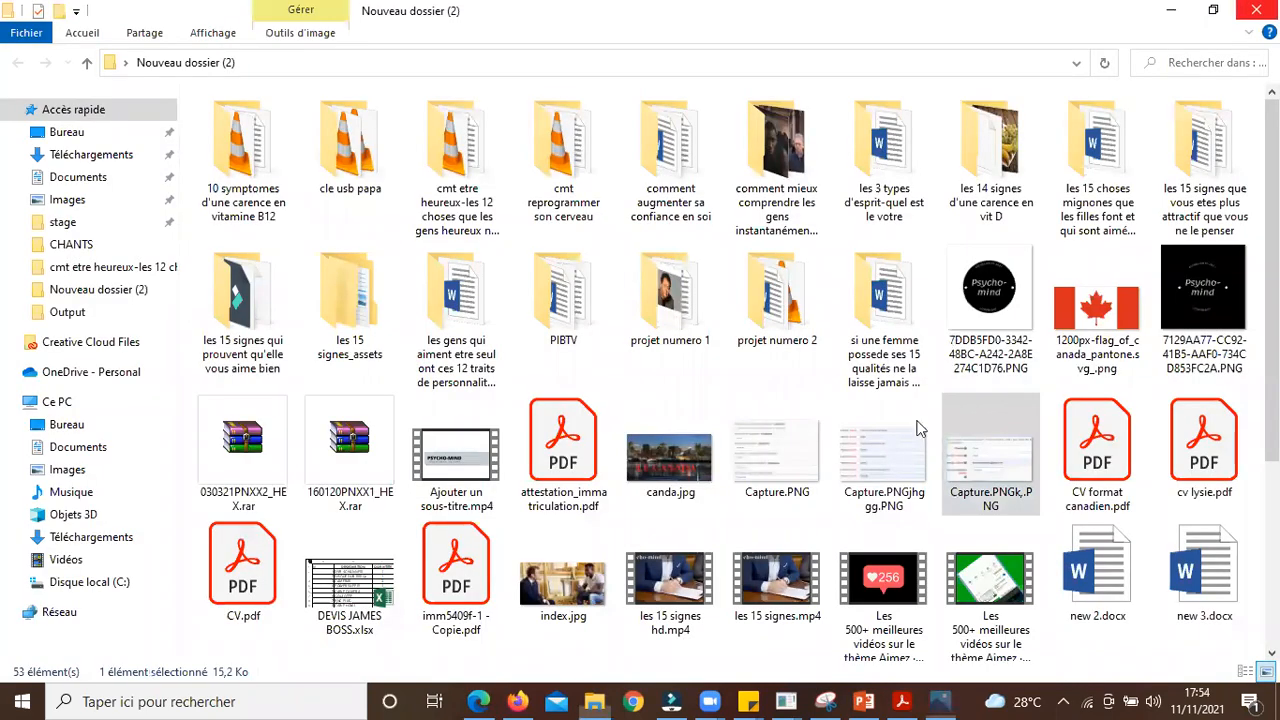
double_click(912, 444)
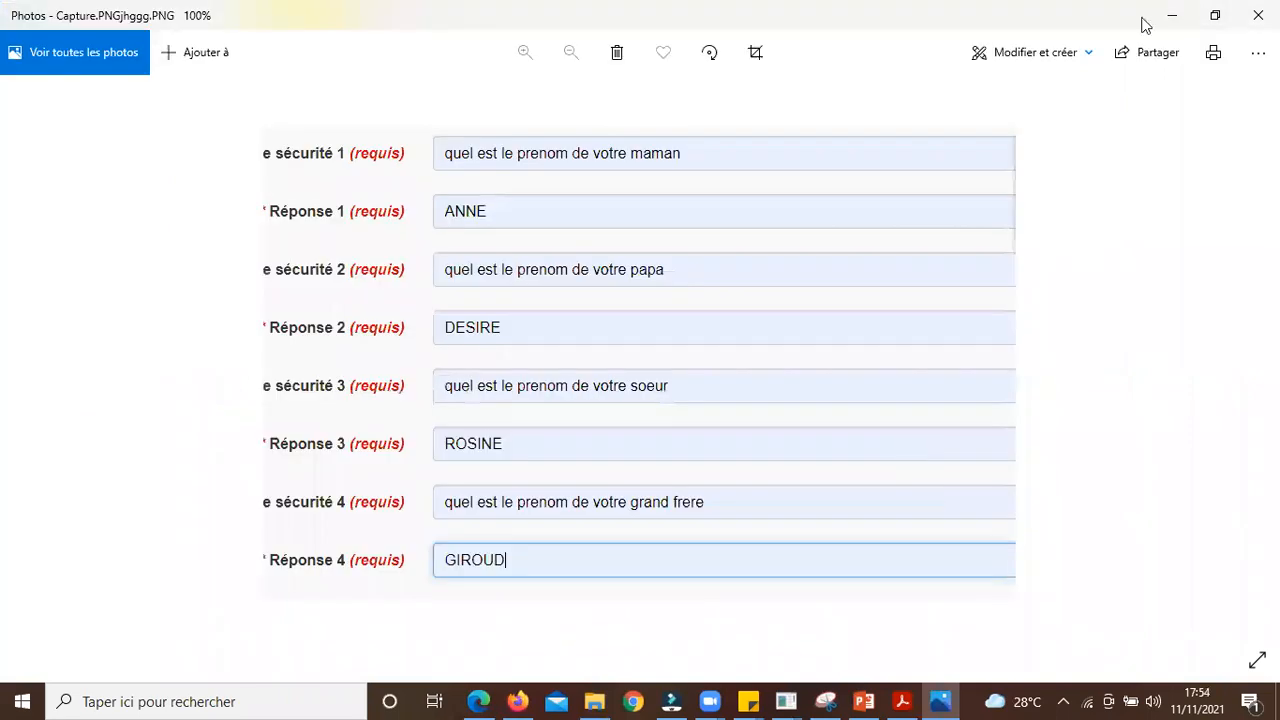
key("alt+F4")
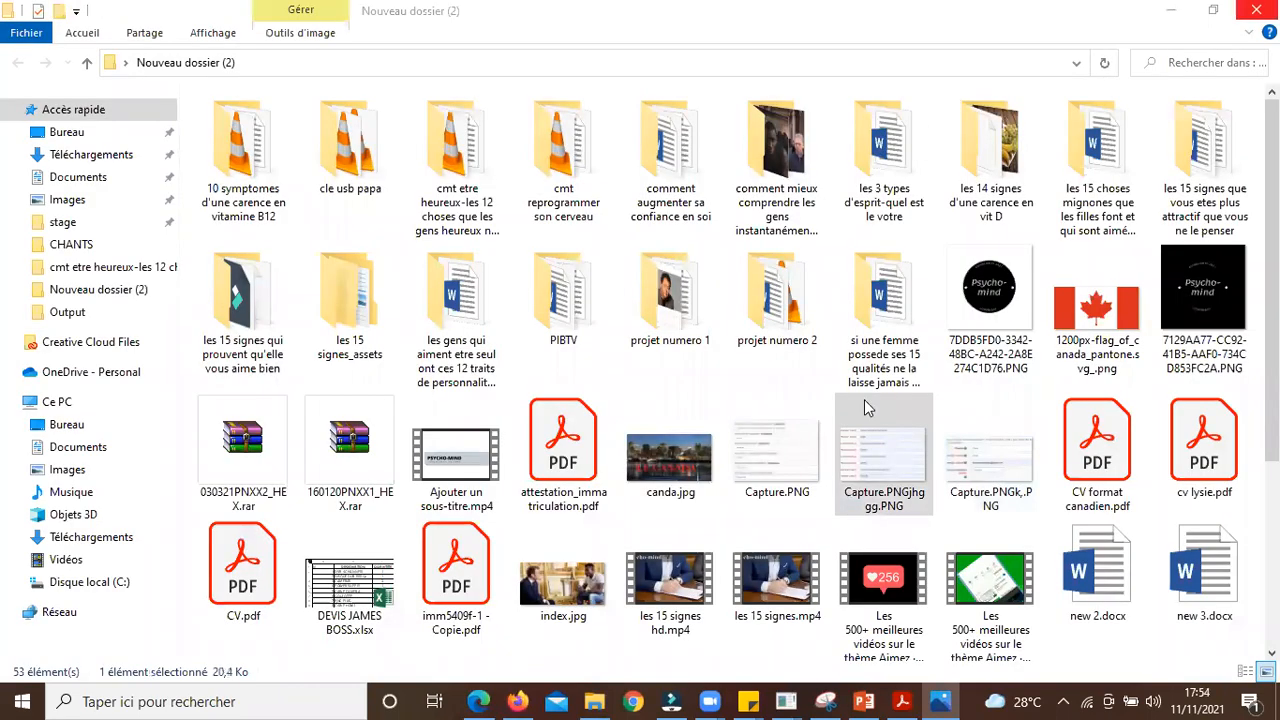
double_click(776, 468)
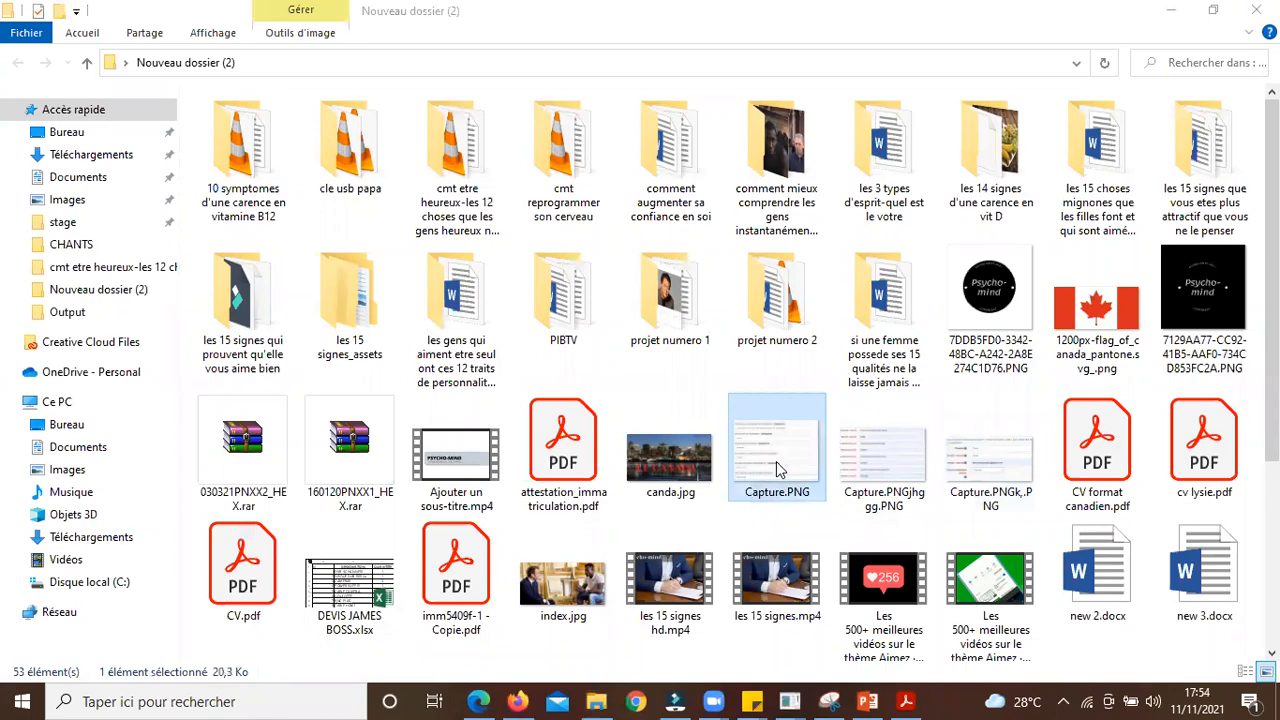
left_click(1258, 14)
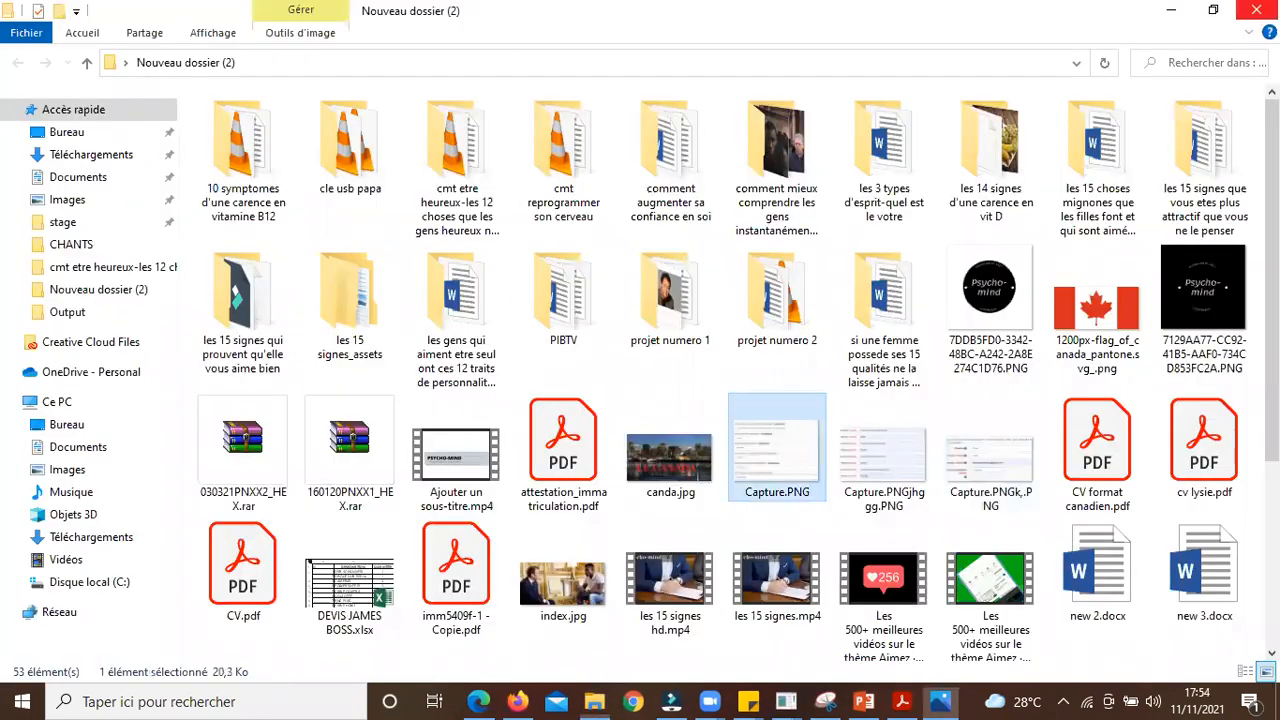
left_click(1258, 12)
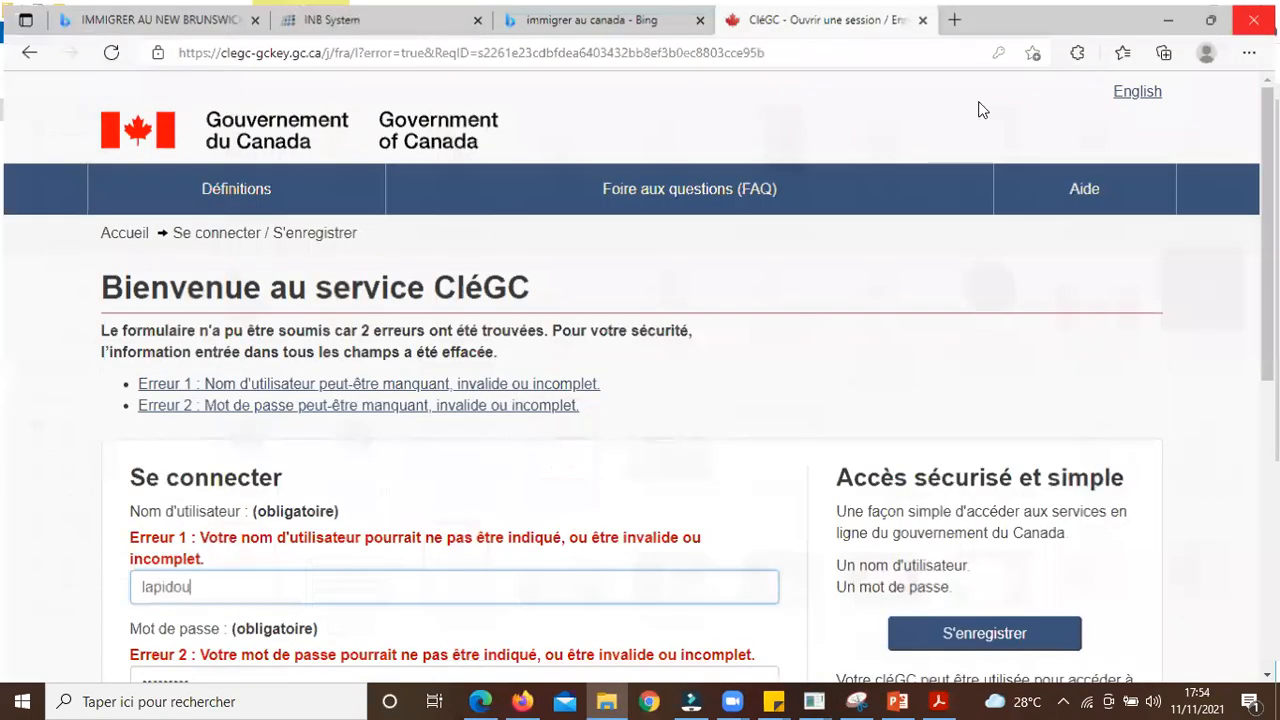
- Finish the username, clear and retype the masked password, and submit the form
type("can")
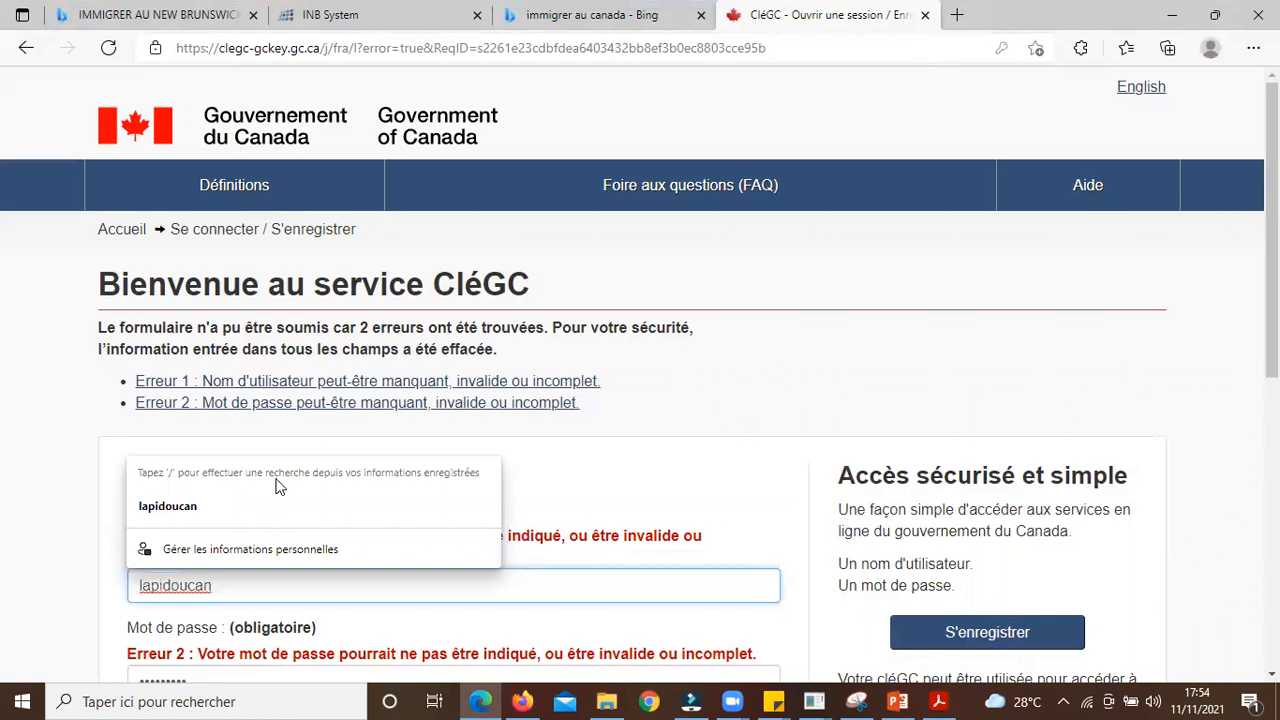
left_click(1082, 324)
scroll(1203, 285, "down", 2)
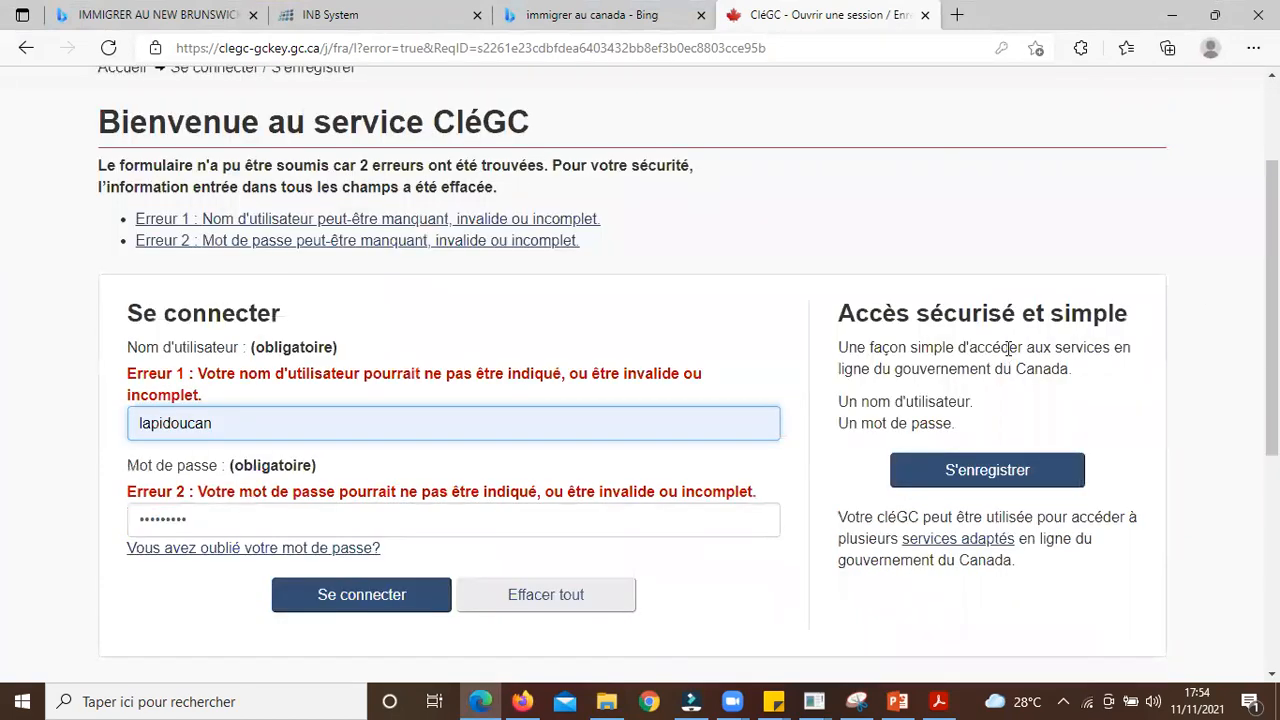
left_click(524, 534)
key("BackSpace")
key("BackSpace")
key("BackSpace")
key("BackSpace")
key("BackSpace")
key("BackSpace")
key("BackSpace")
key("BackSpace")
key("BackSpace")
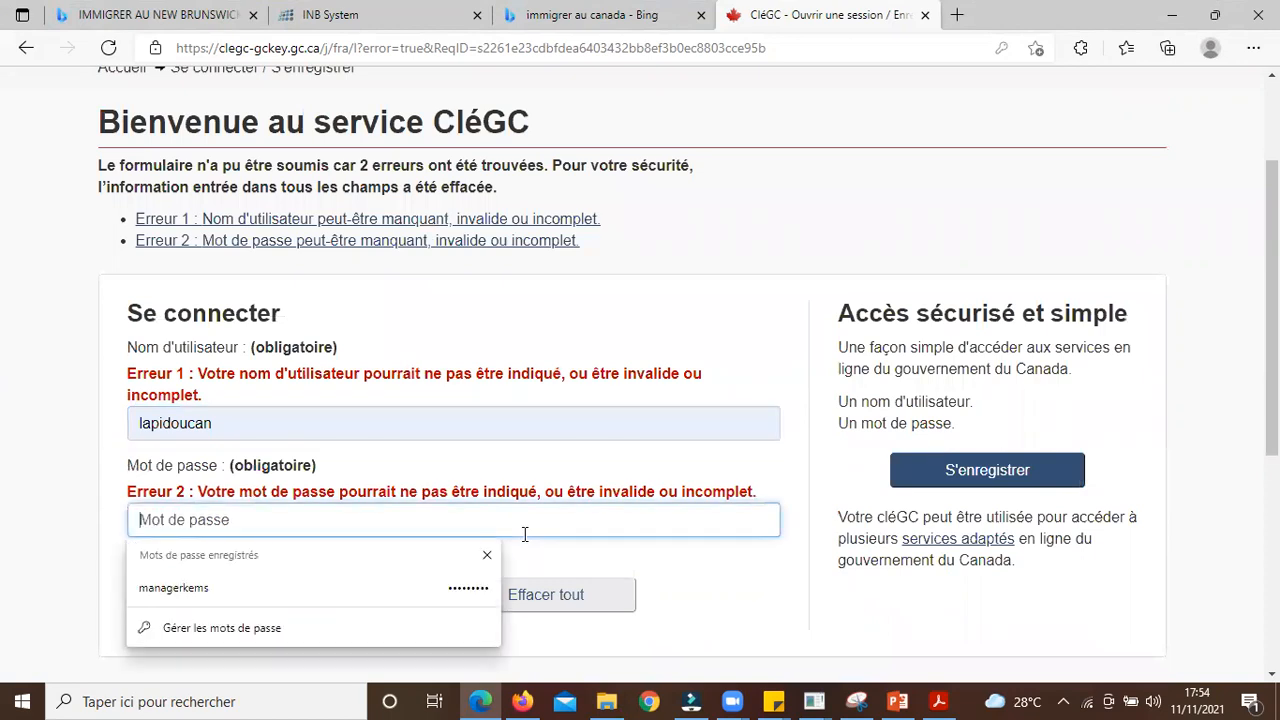
type("•••••••••")
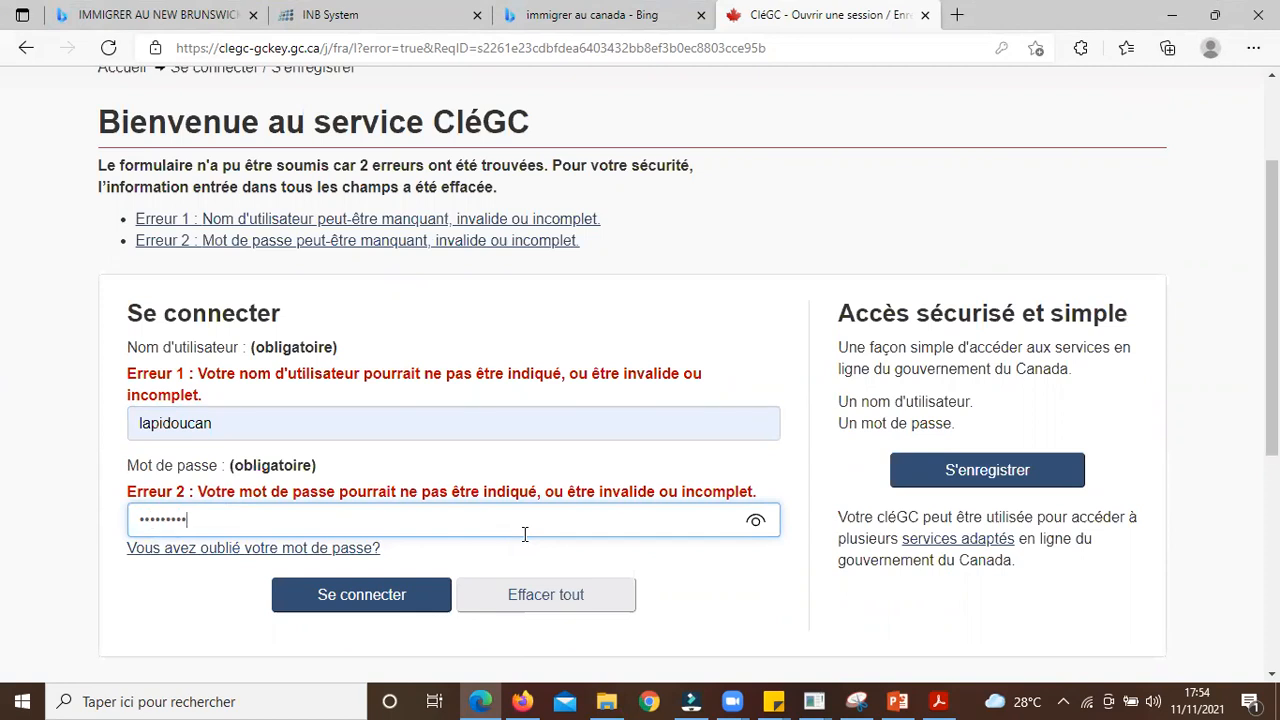
key("Return")
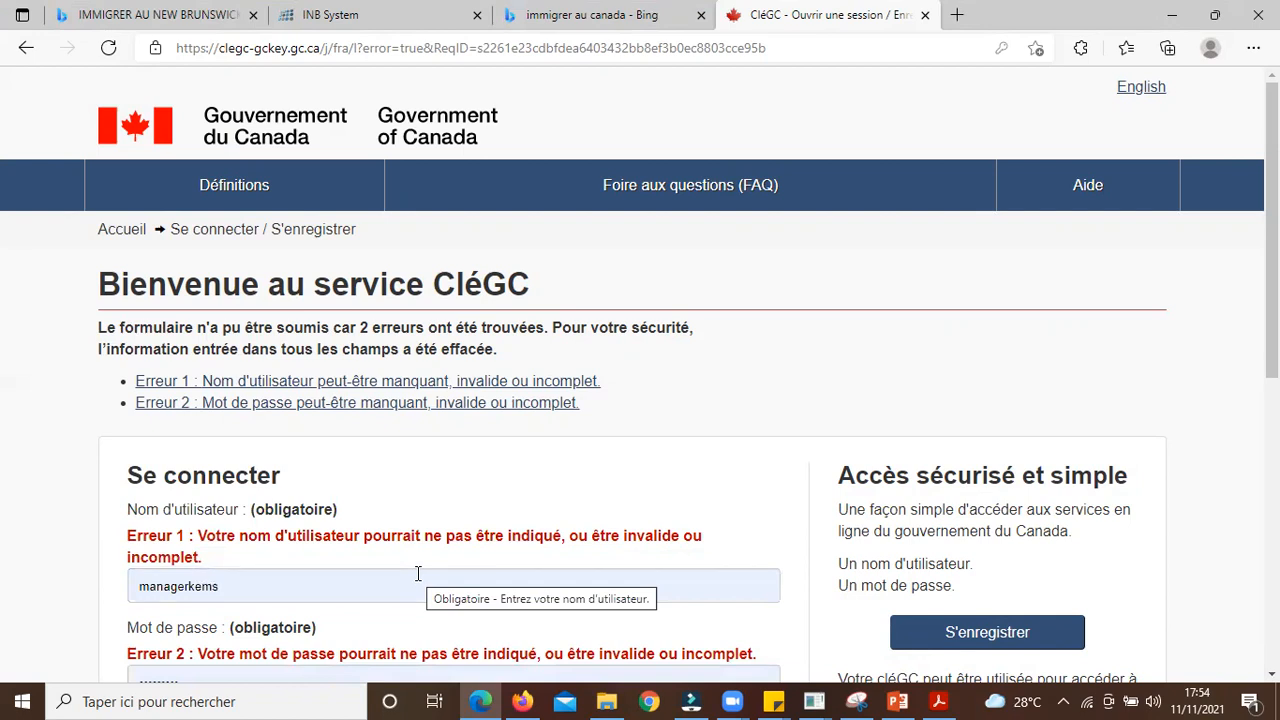
- Clear the username and password fields and dismiss the saved-password suggestion
left_click(414, 583)
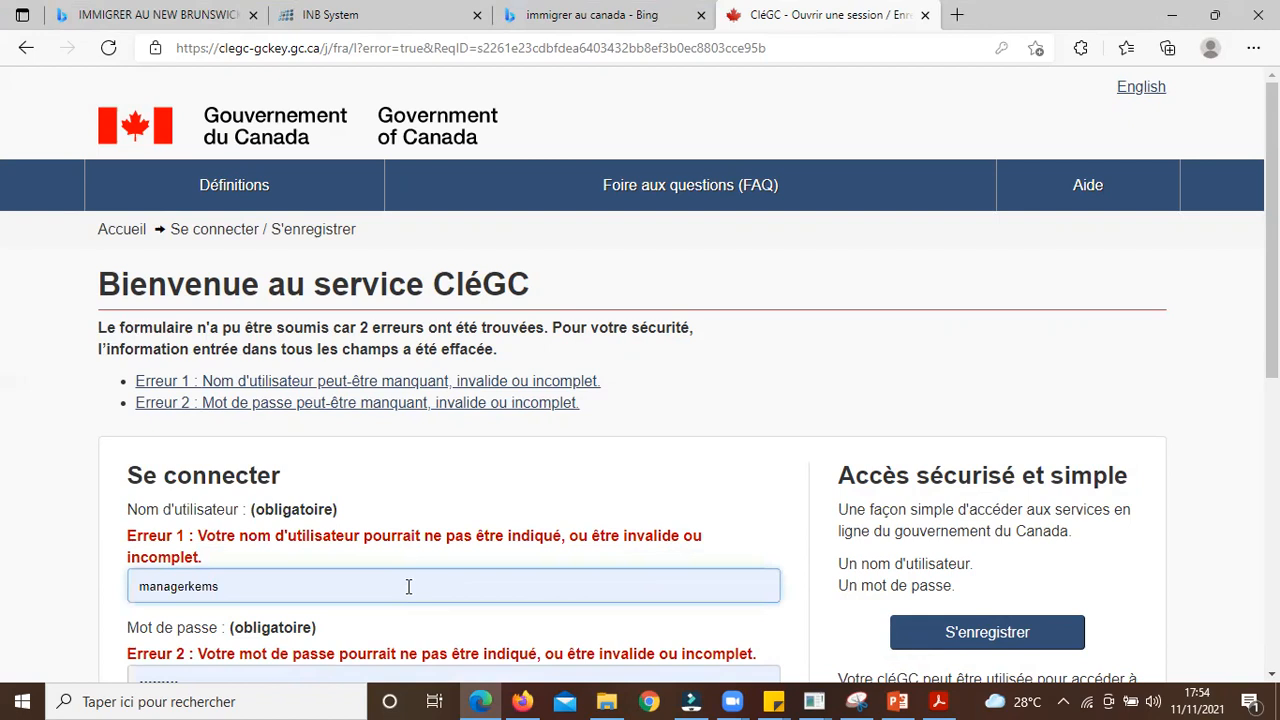
key("BackSpace")
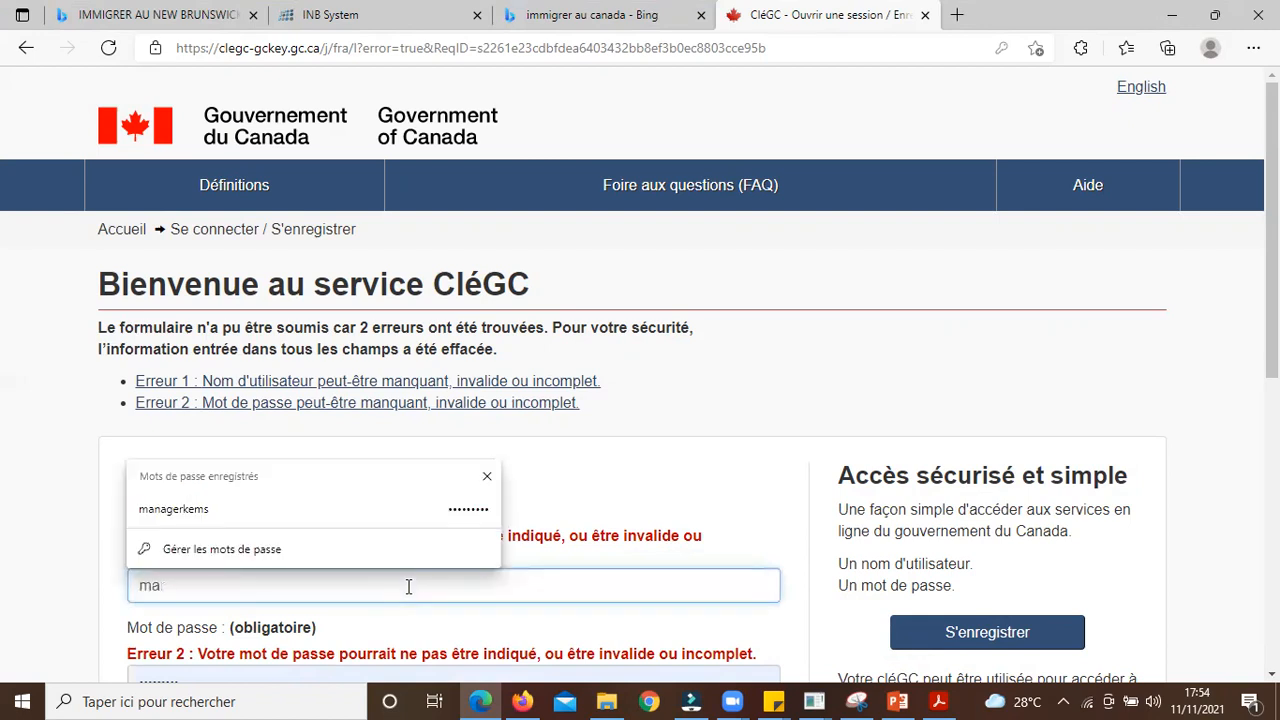
key("BackSpace")
key("BackSpace")
key("Tab")
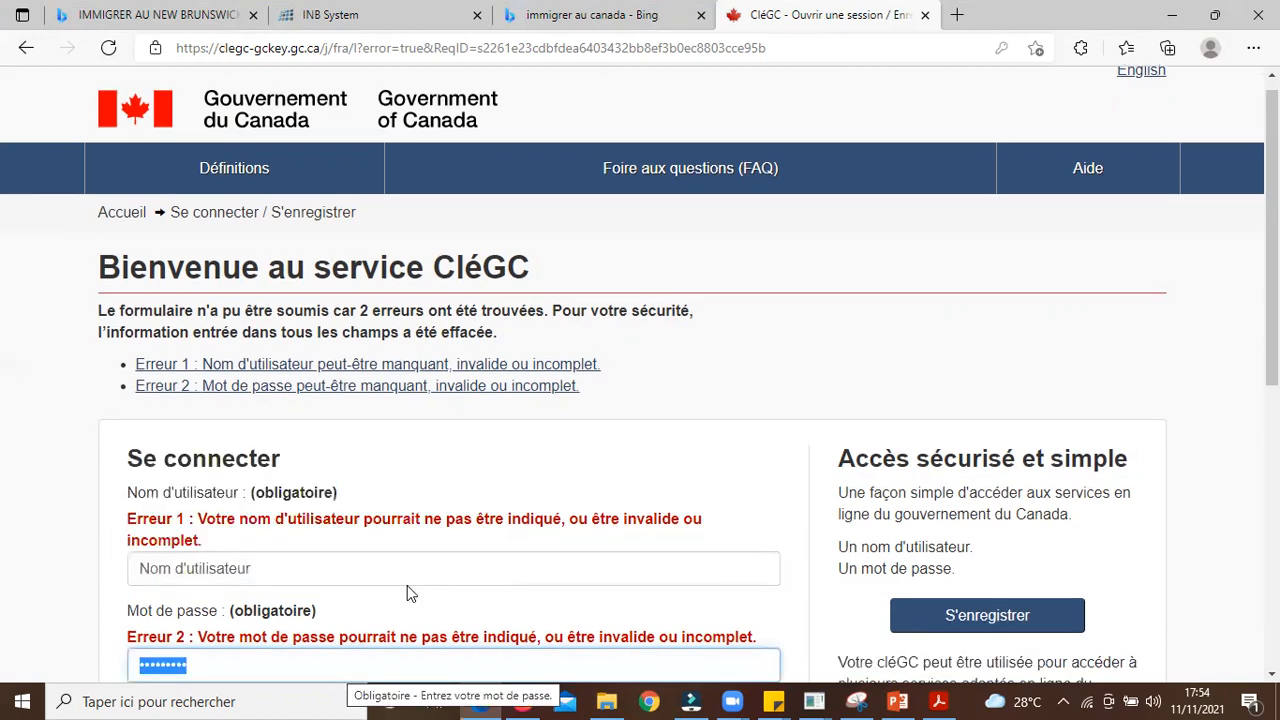
key("BackSpace")
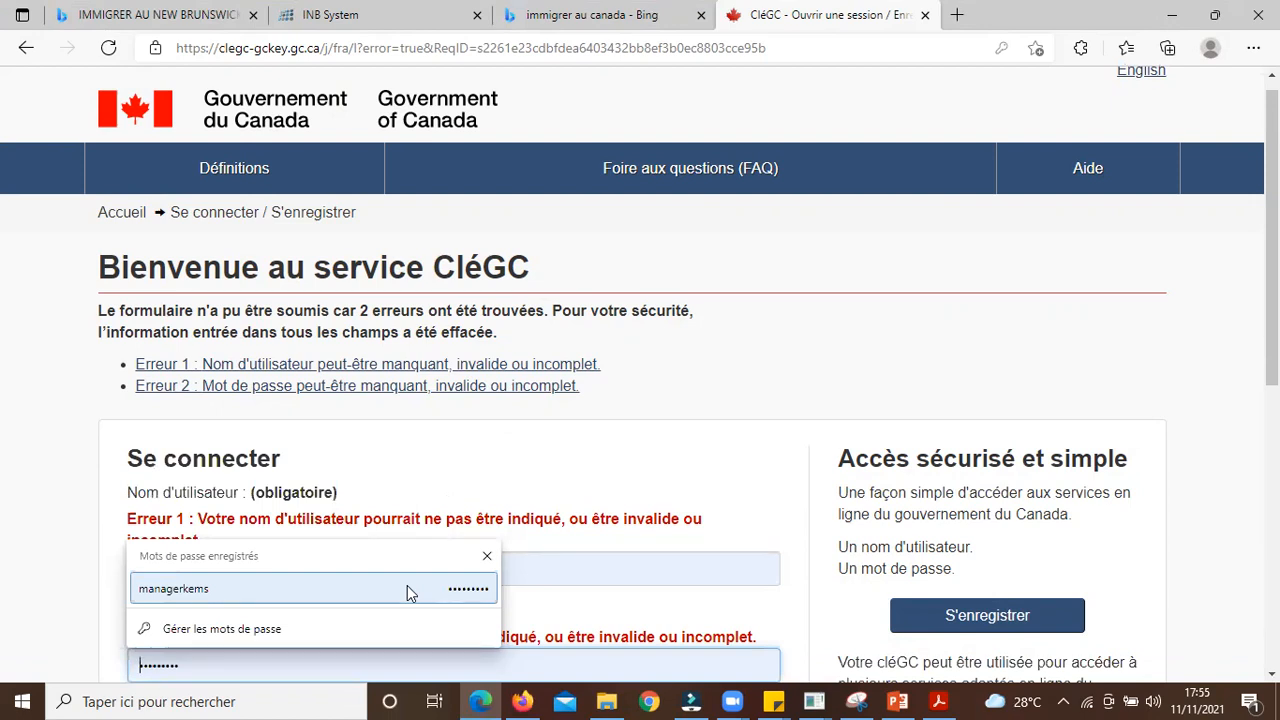
left_click(489, 555)
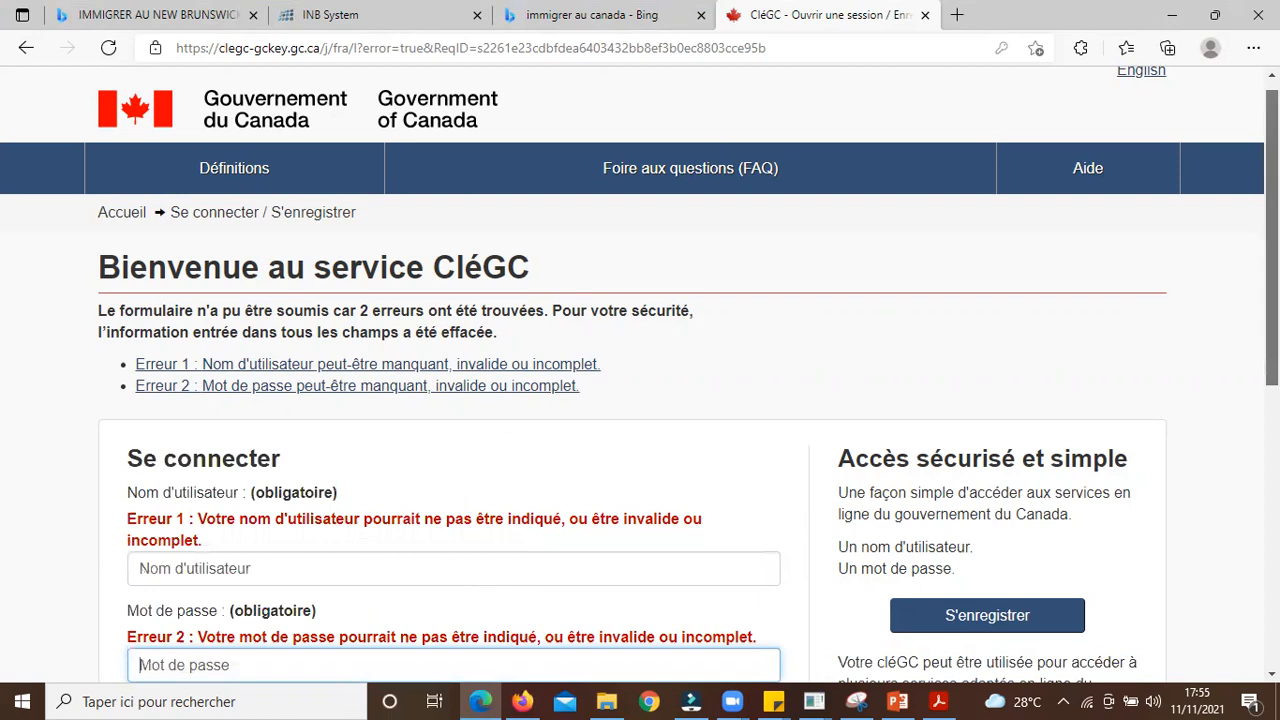
scroll(640, 400, "down", 1)
scroll(640, 400, "down", 1)
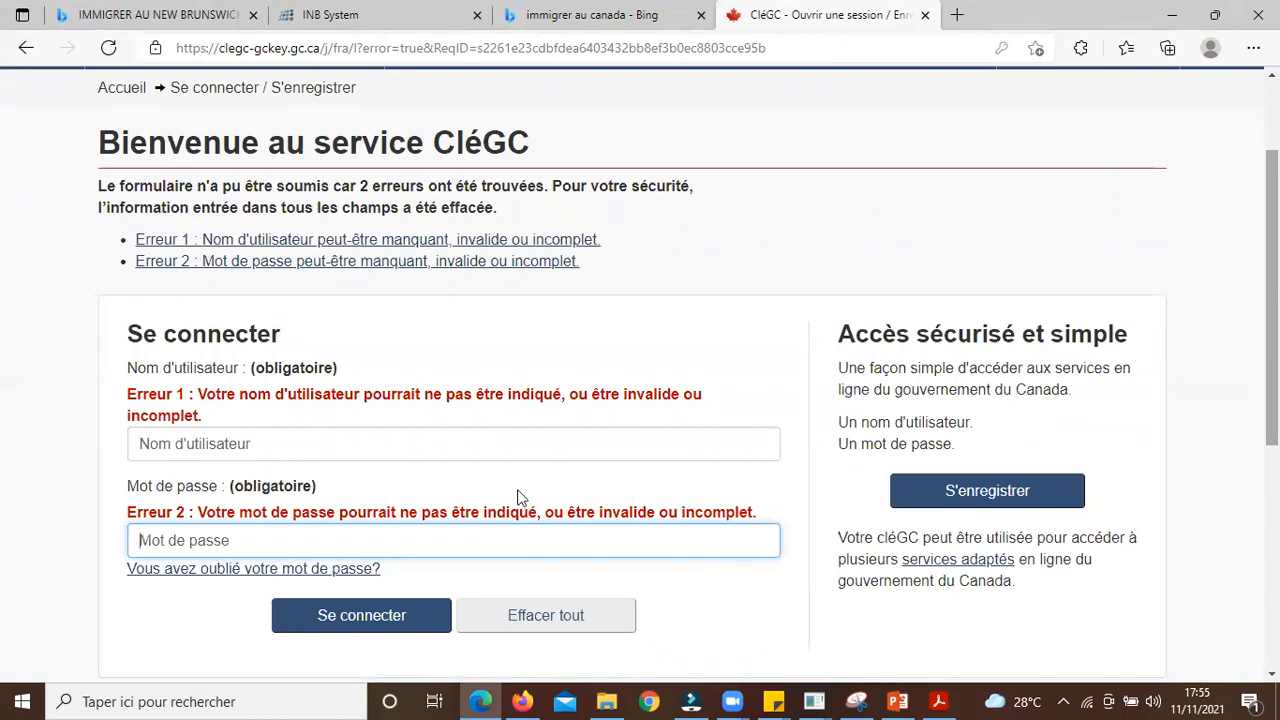
- Enter the account username and password and sign in to GCKey
left_click(367, 443)
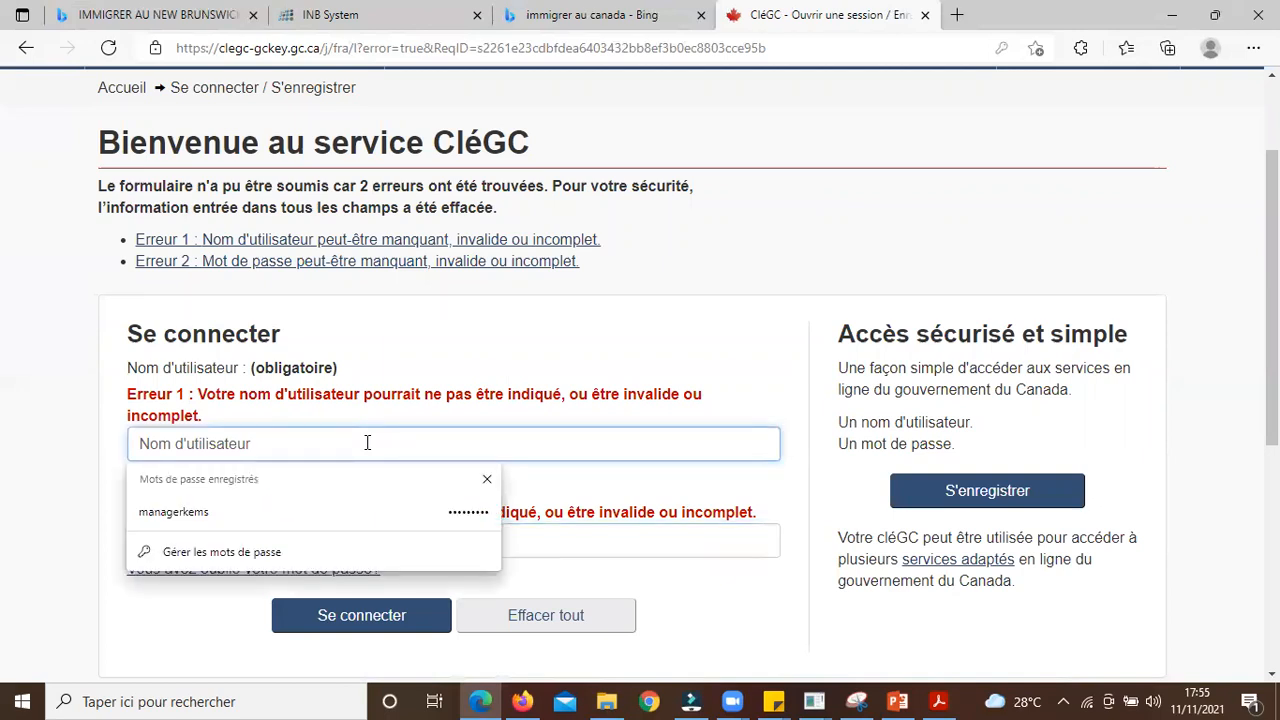
type("a")
key("BackSpace")
type("la")
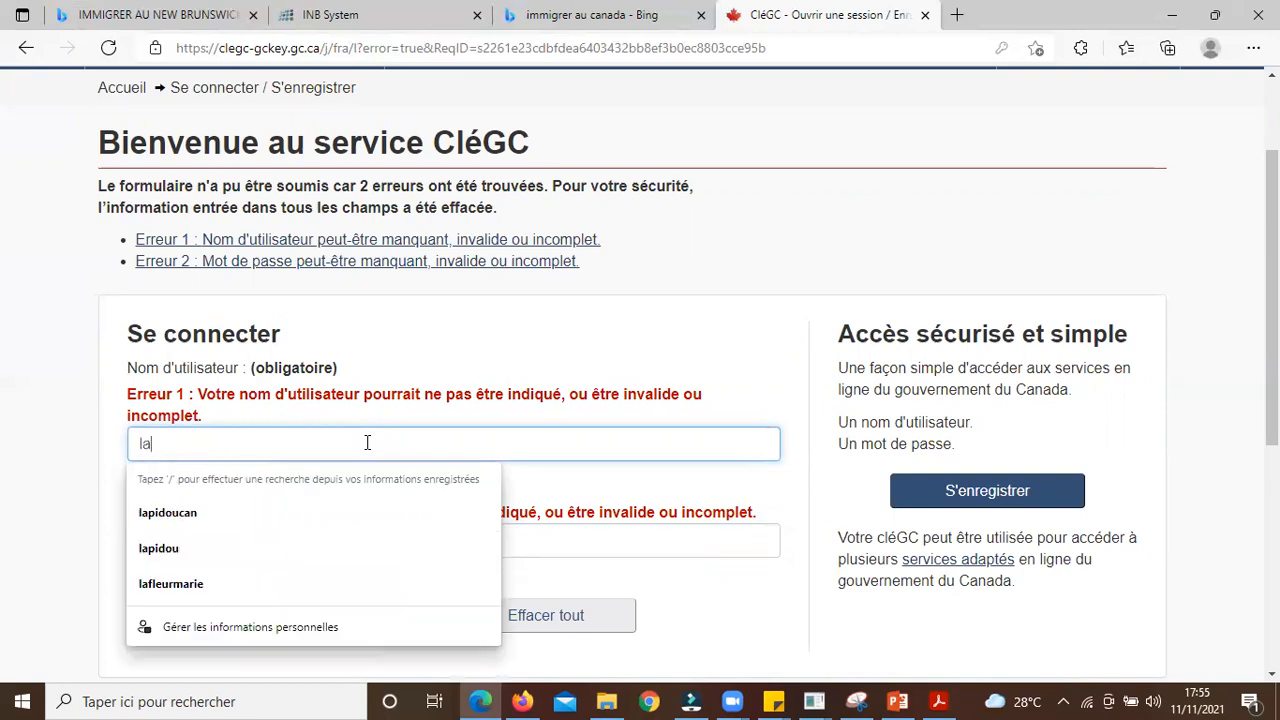
type("pidoucan")
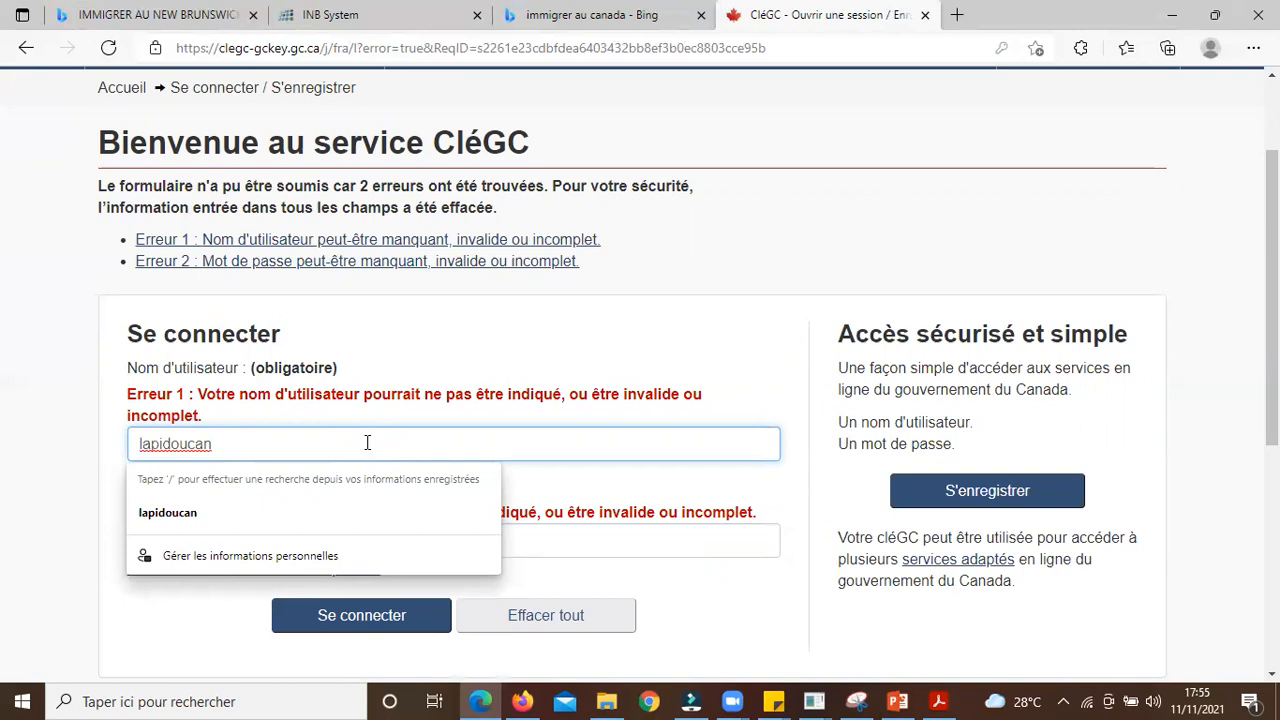
key("Tab")
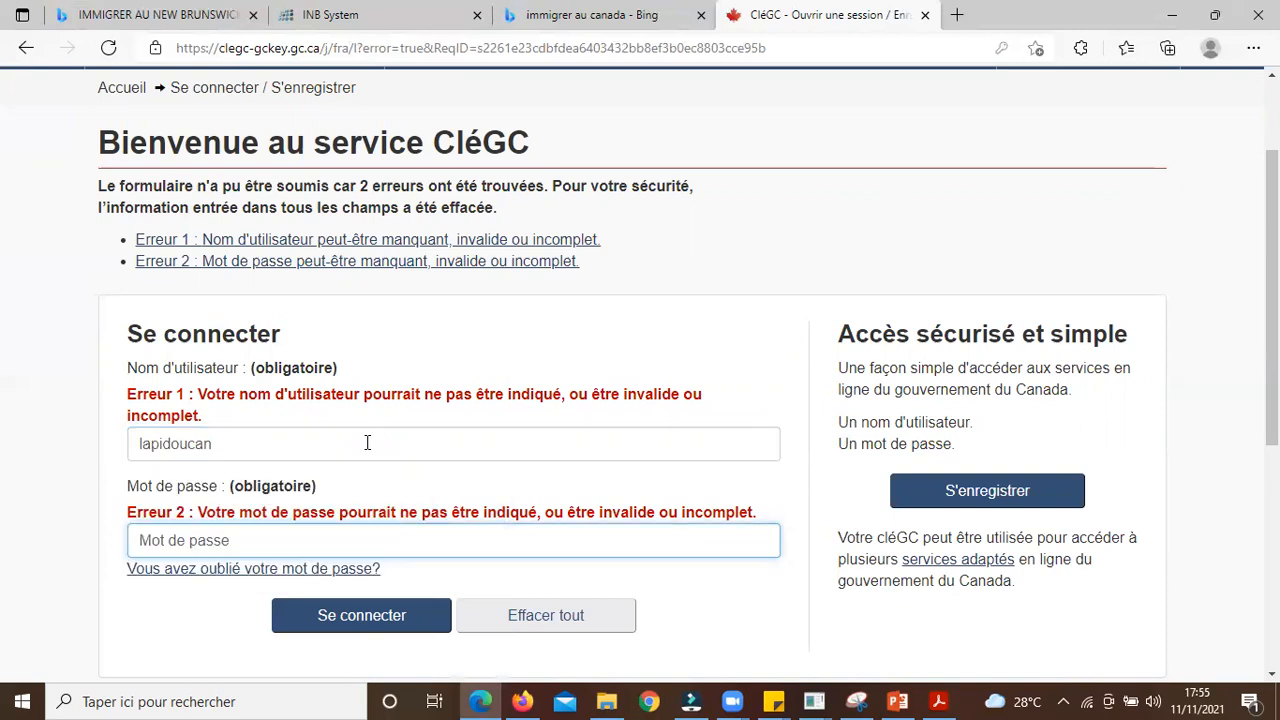
type("••••••••")
key("Return")
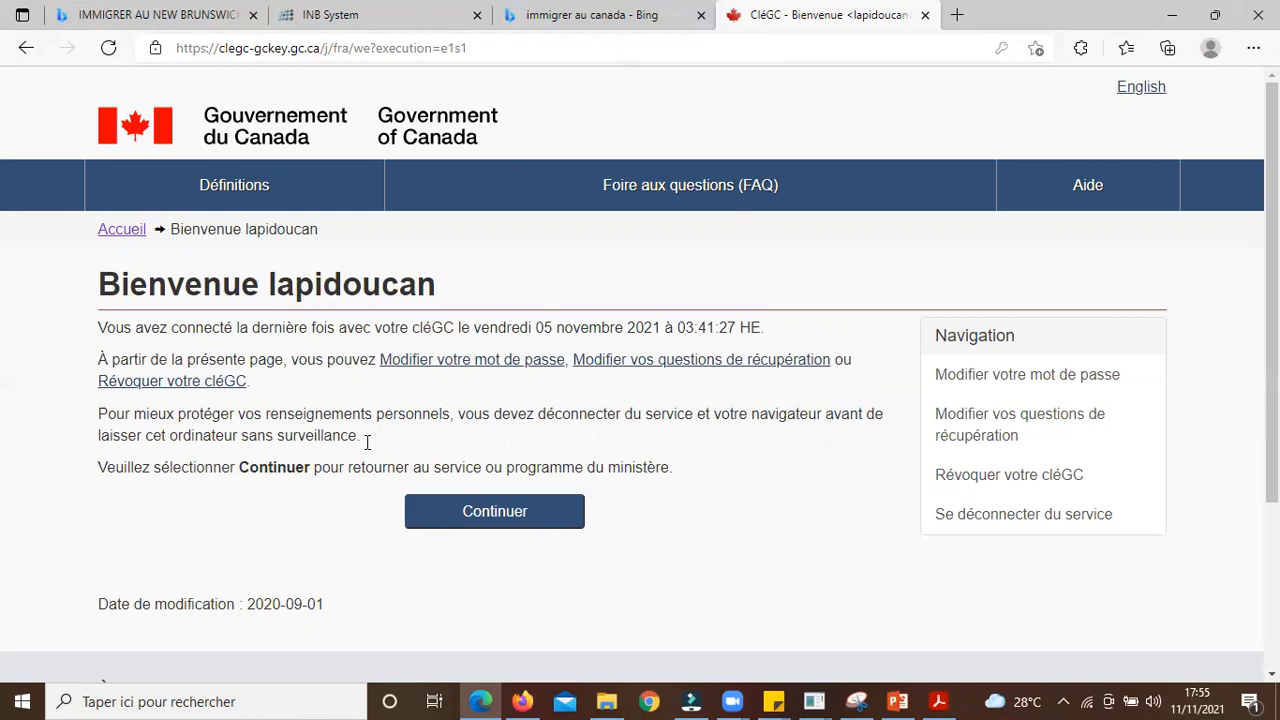
- Continue to the IRCC account, accept the terms of use, and select the security answer field
left_click(503, 530)
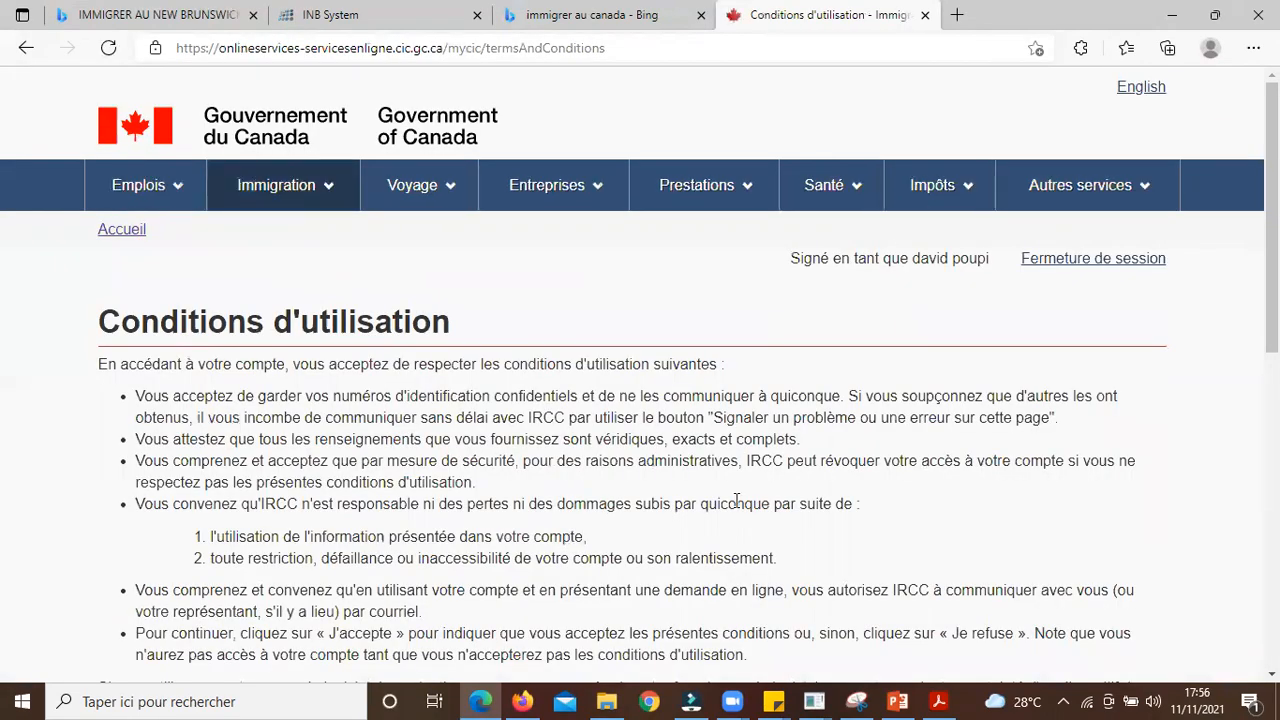
scroll(632, 386, "down", 4)
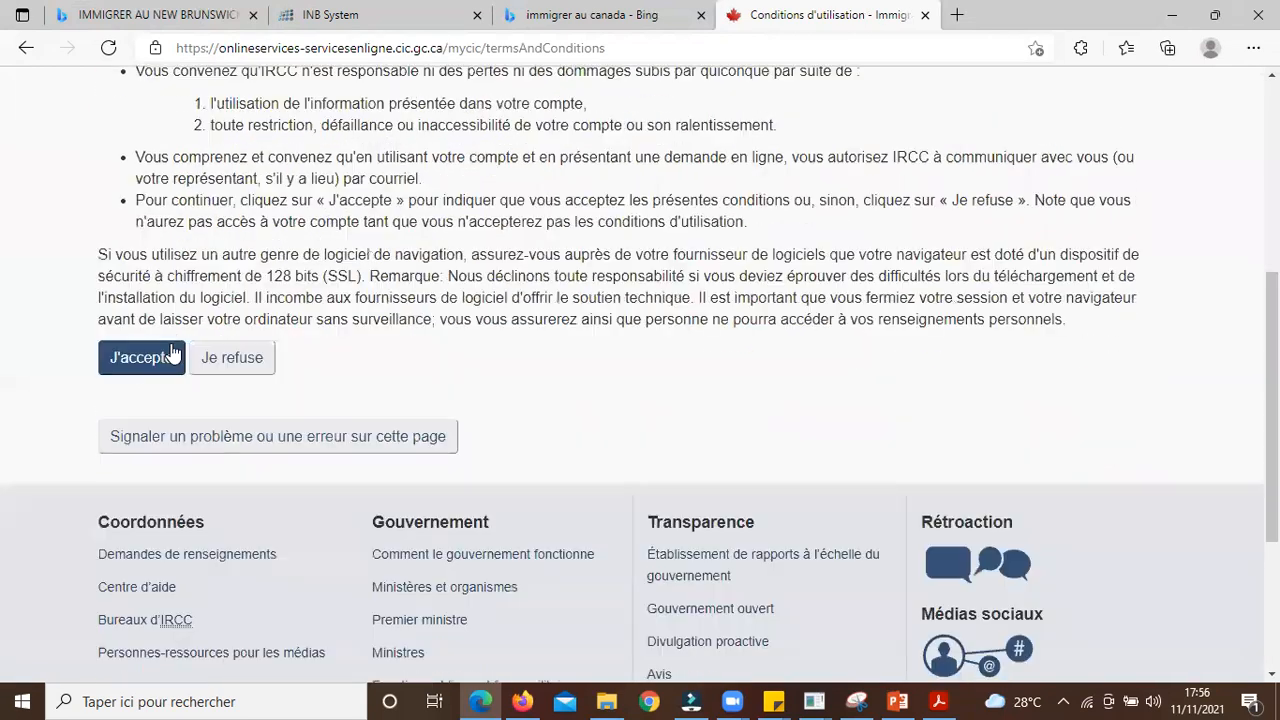
left_click(155, 358)
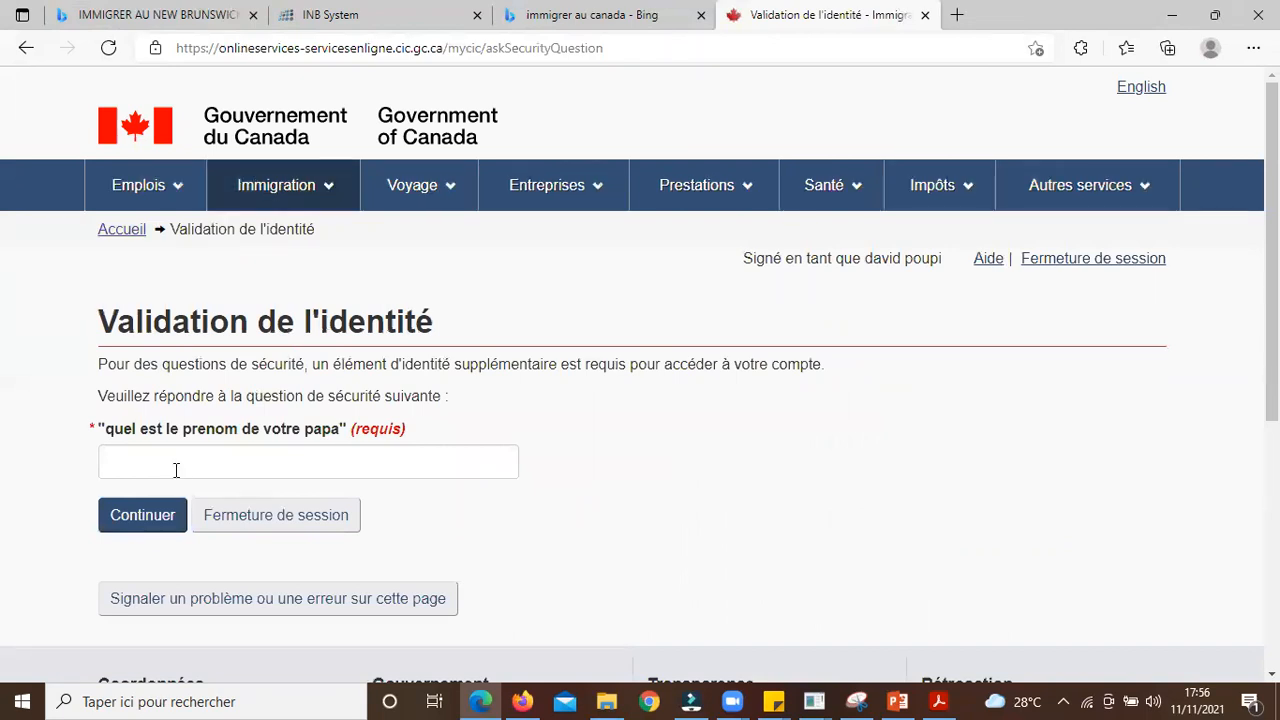
left_click(189, 466)
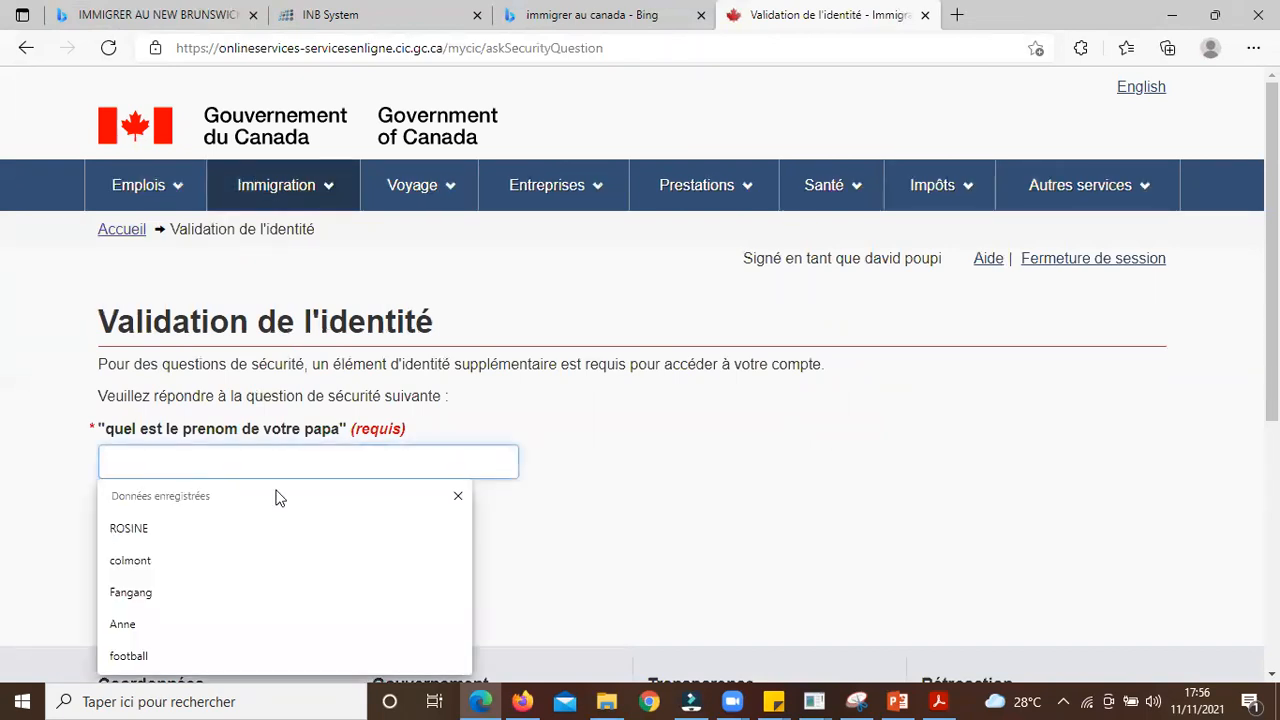
left_click(606, 697)
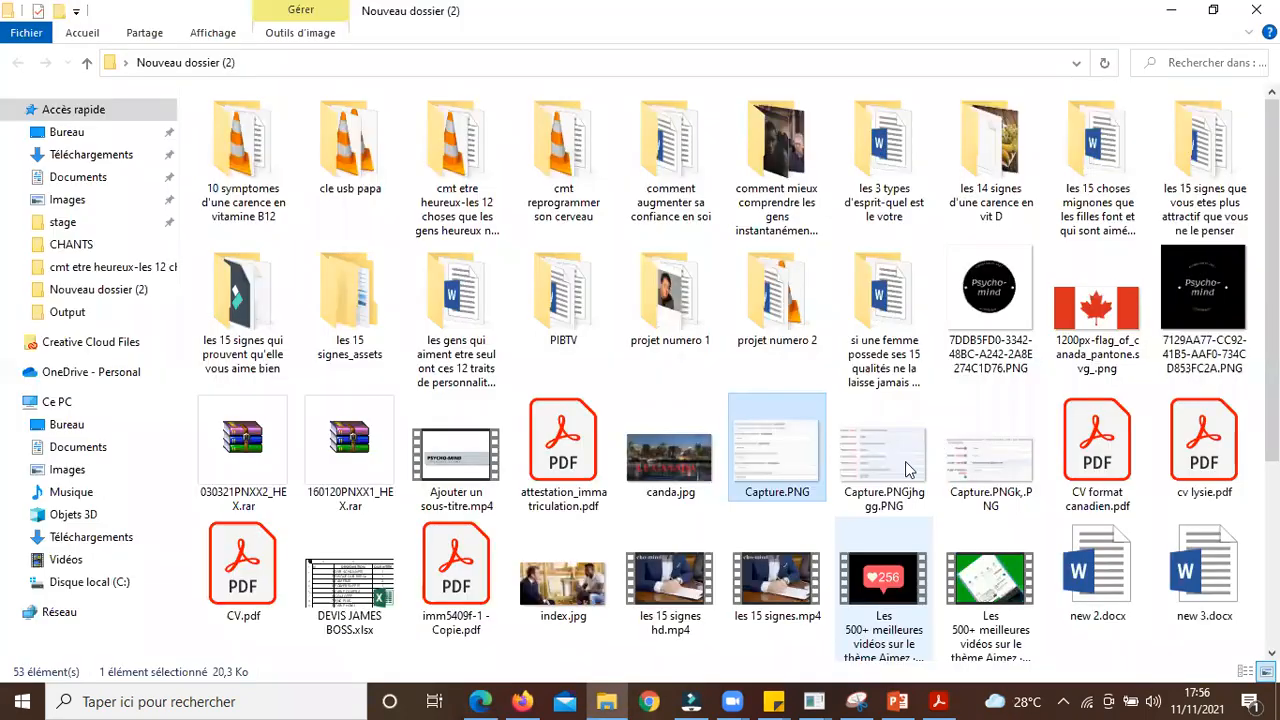
- Check the saved security-answers screenshot, then type the father's first name as the answer
left_click(907, 468)
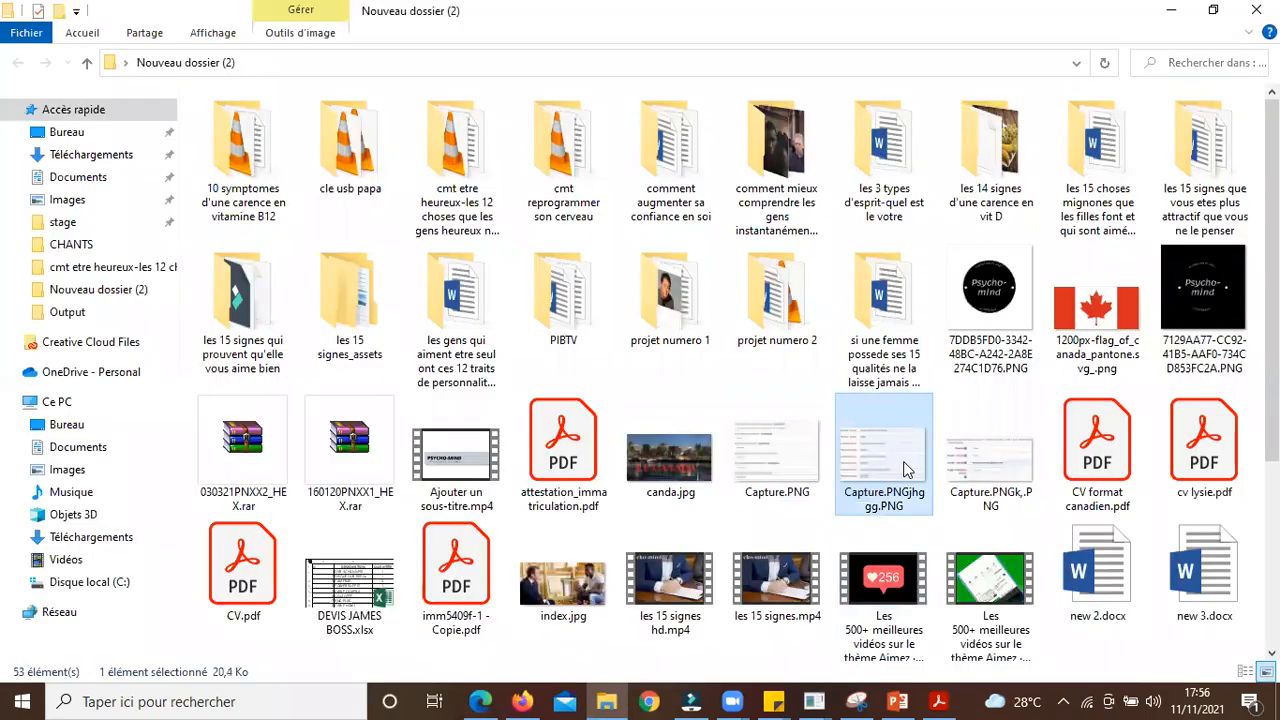
double_click(907, 468)
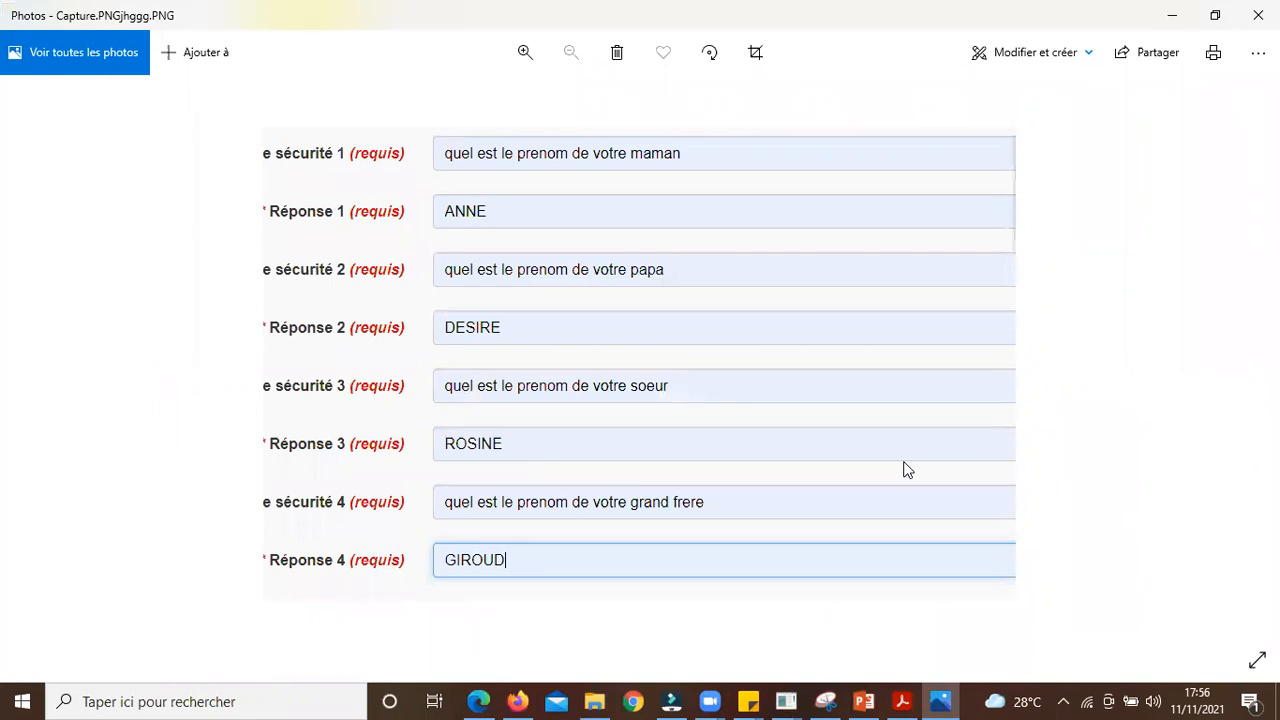
left_click(594, 701)
left_click(482, 699)
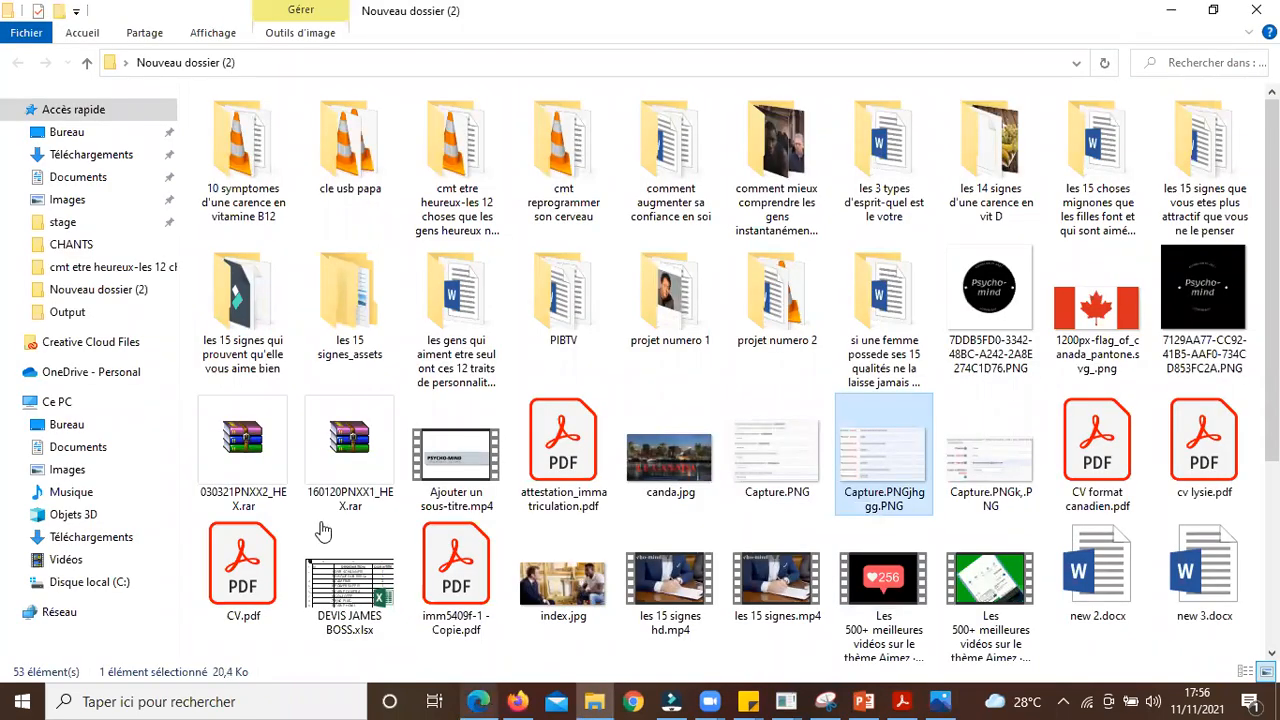
left_click(171, 525)
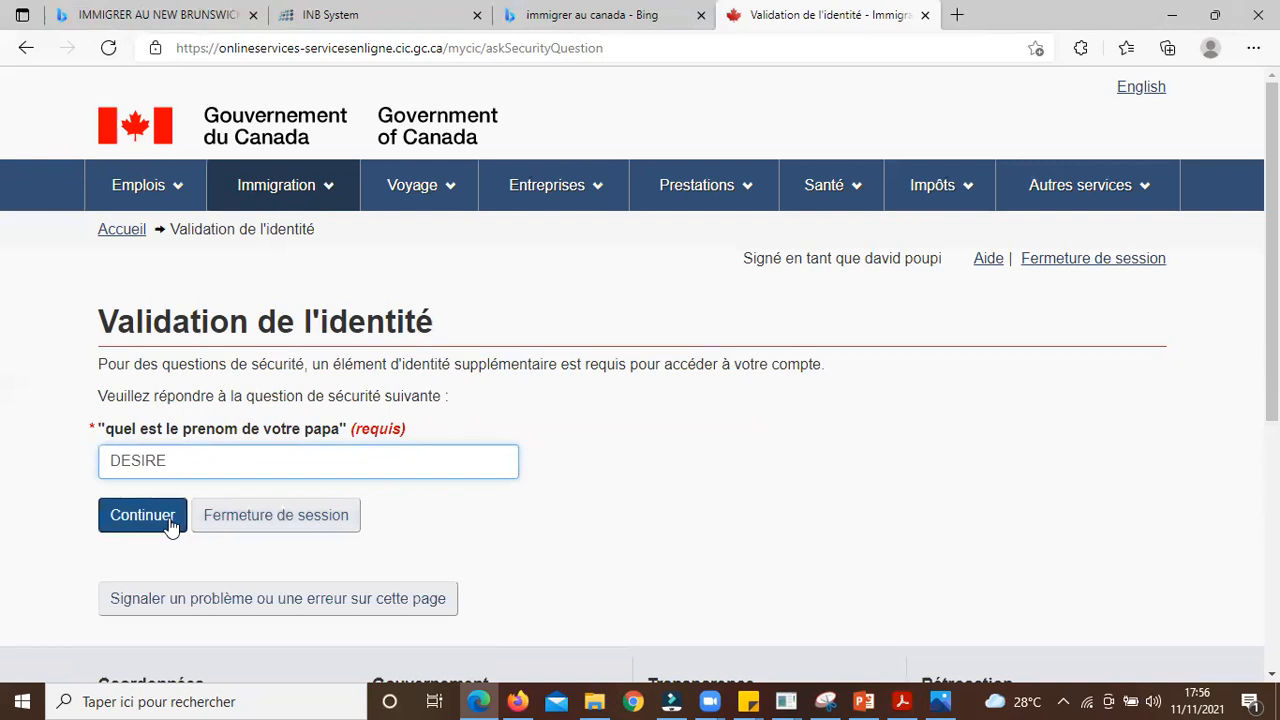
- Submit the security answer and sort the submitted applications by messages
left_click(171, 525)
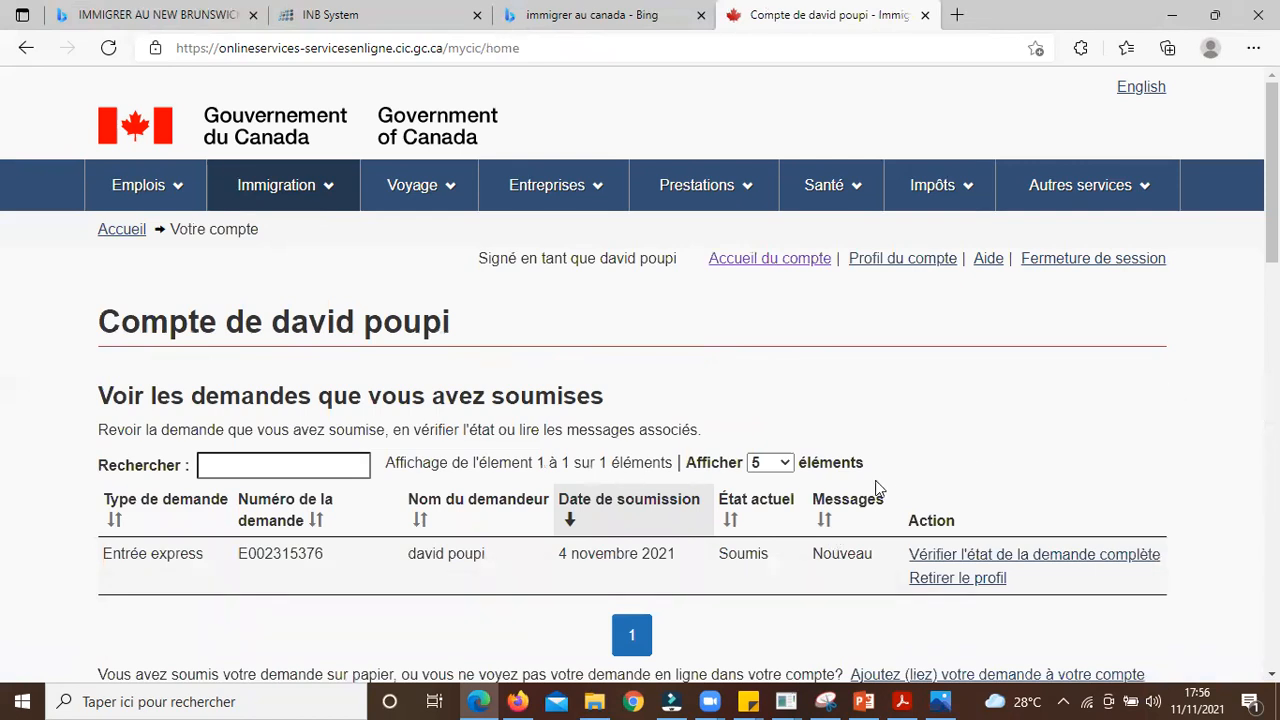
left_click(838, 514)
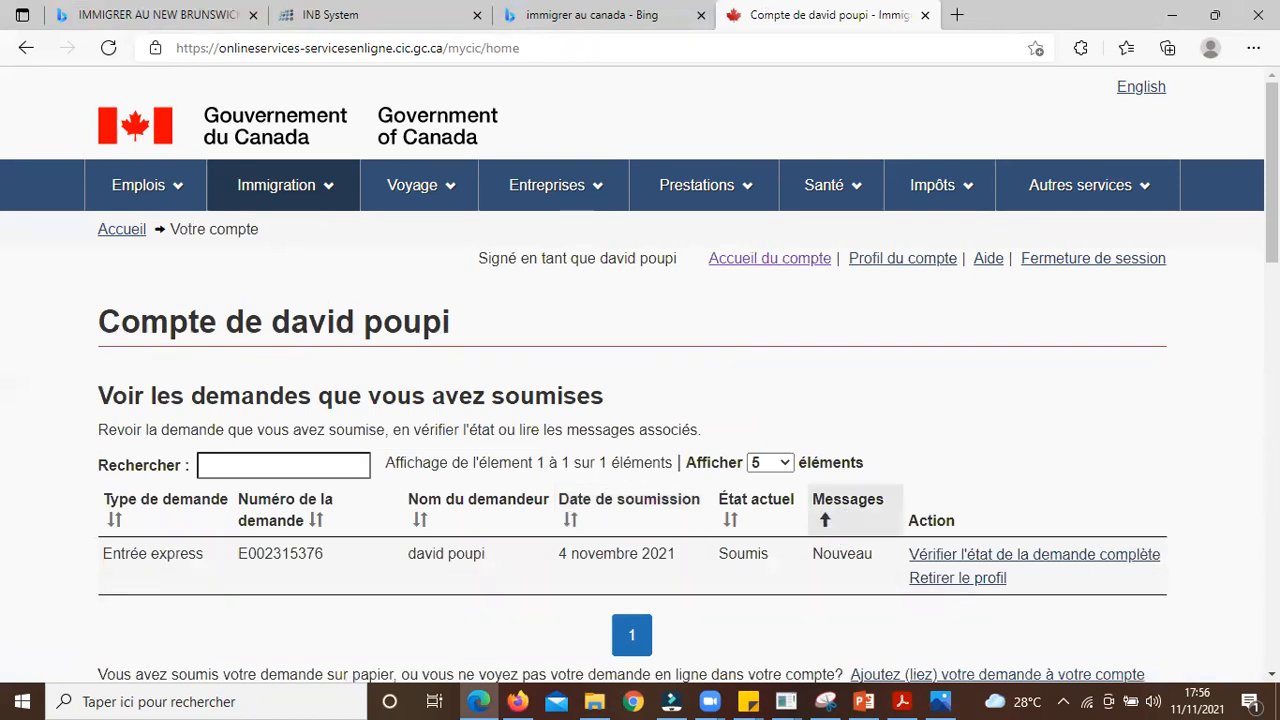
scroll(640, 400, "down", 5)
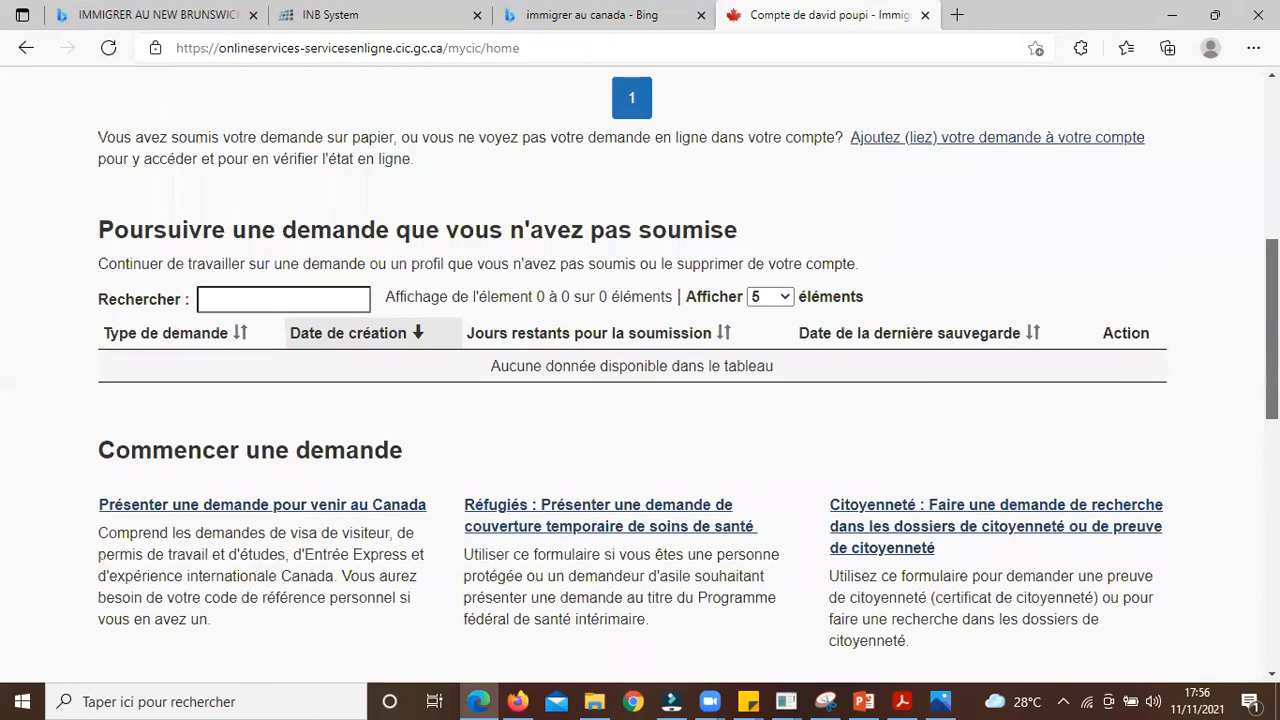
scroll(940, 316, "up", 3)
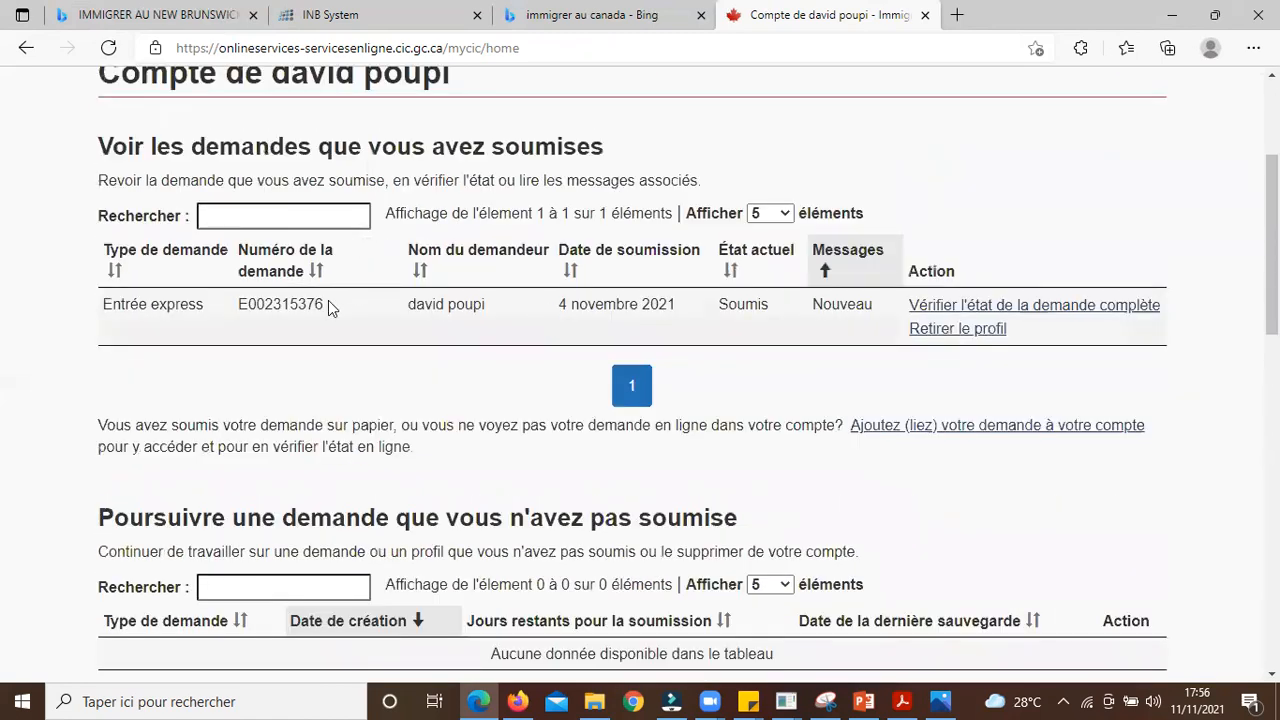
- Copy the Express Entry application number and go back to the INB System form
left_click_drag(185, 318, 335, 318)
double_click(240, 305)
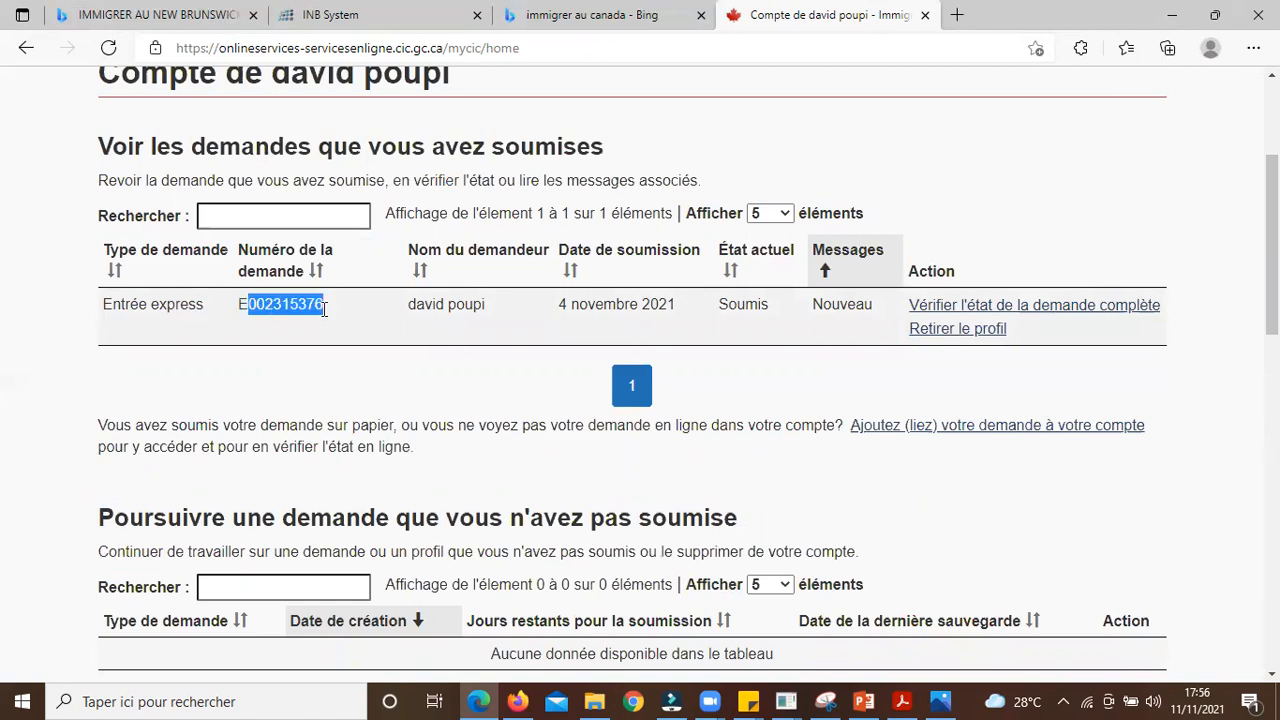
left_click(324, 309)
double_click(281, 310)
right_click(254, 310)
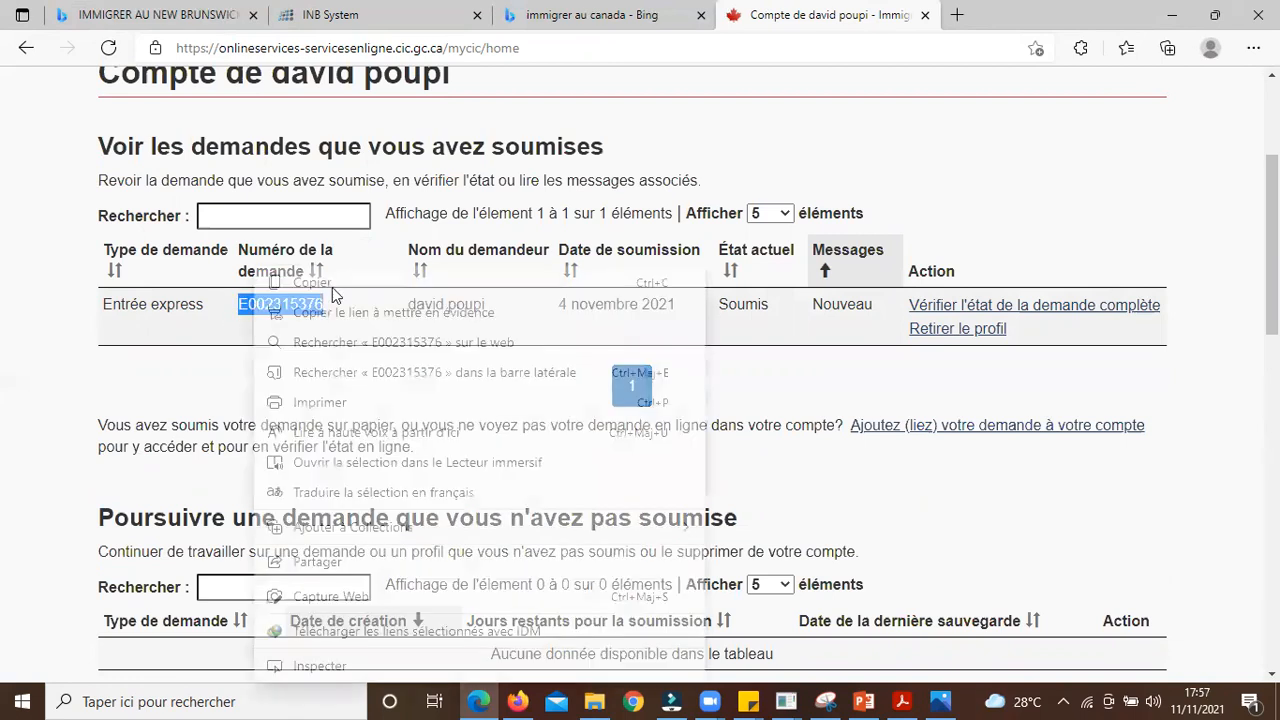
left_click(332, 287)
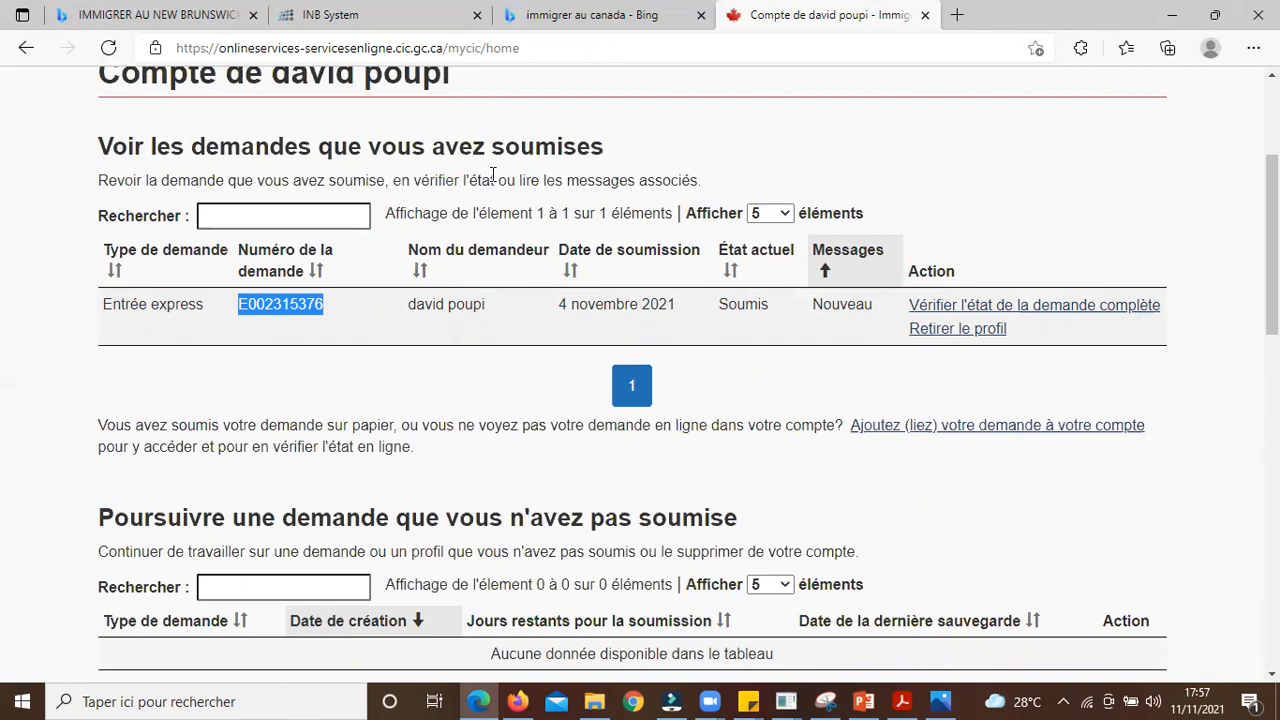
key("alt+Tab")
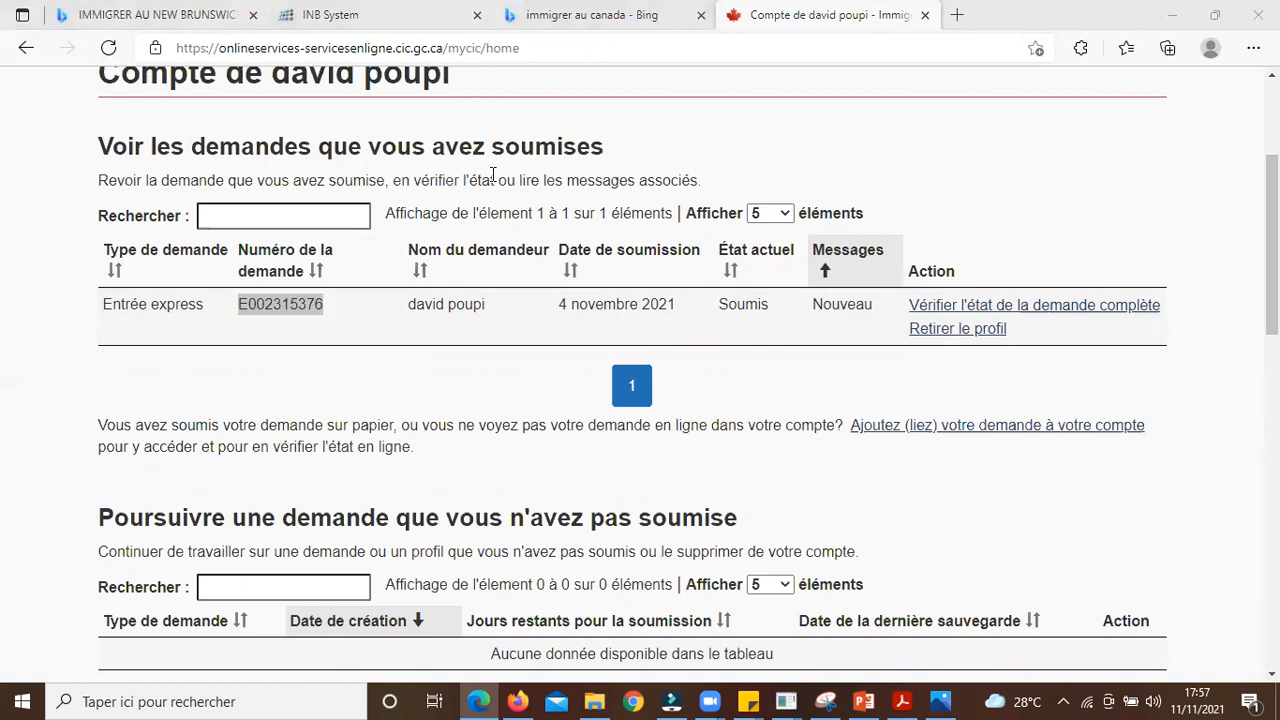
key("alt+Tab")
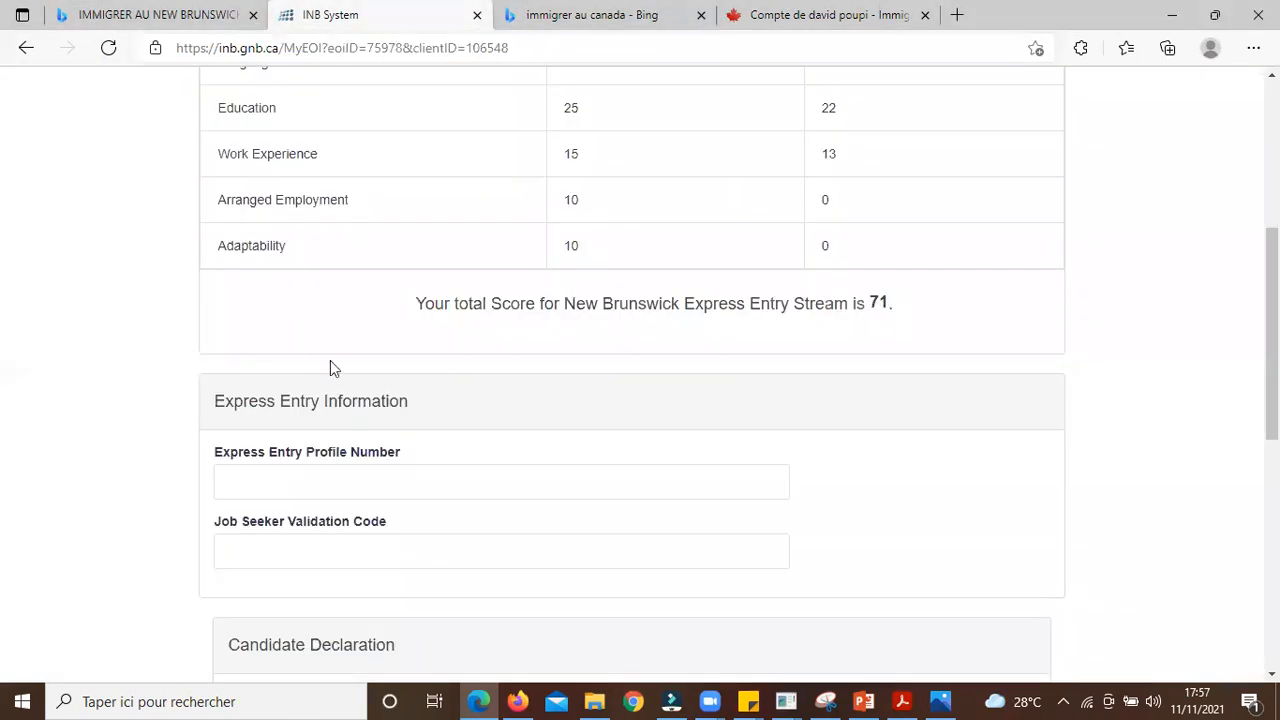
- Paste the copied application number into the Express Entry Profile Number field and trim it
left_click(330, 477)
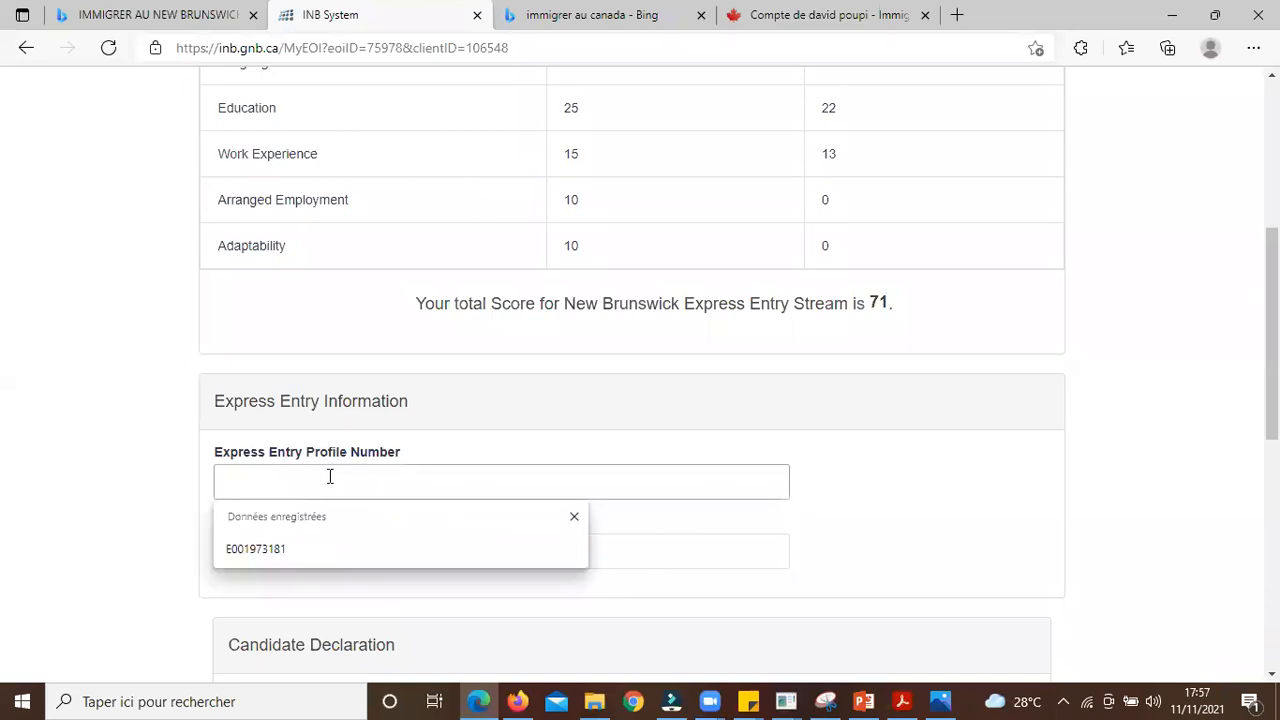
key("ctrl+v")
left_click(993, 490)
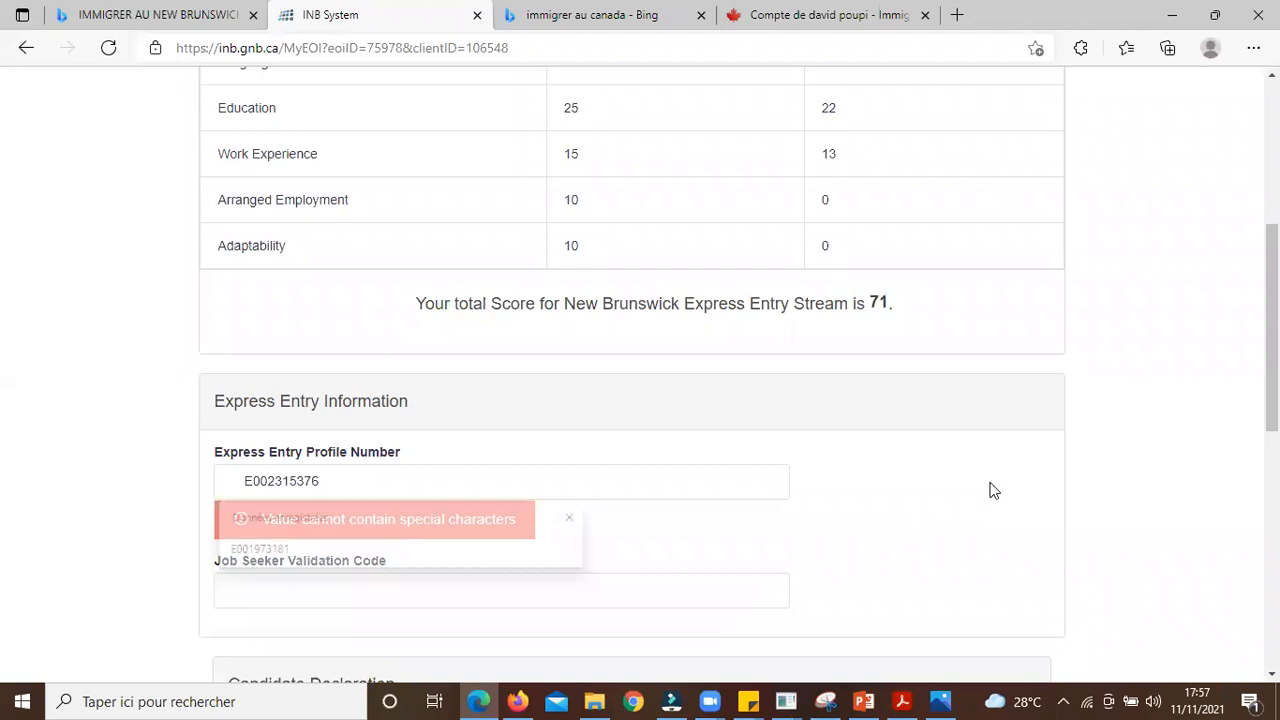
left_click(380, 482)
key("BackSpace")
key("BackSpace")
key("BackSpace")
key("BackSpace")
key("BackSpace")
key("BackSpace")
key("BackSpace")
key("BackSpace")
key("BackSpace")
key("BackSpace")
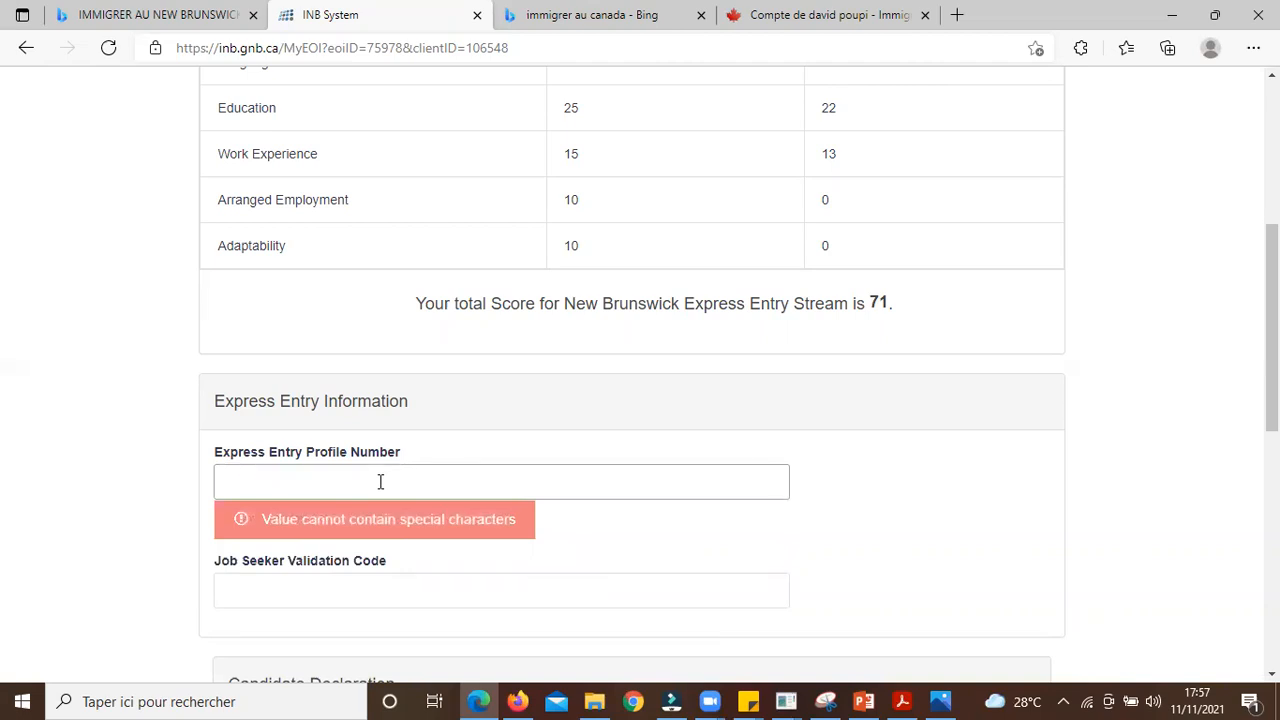
key("ctrl+v")
key("BackSpace")
key("BackSpace")
key("BackSpace")
key("BackSpace")
key("BackSpace")
key("BackSpace")
key("BackSpace")
key("BackSpace")
key("BackSpace")
key("BackSpace")
key("BackSpace")
key("BackSpace")
key("BackSpace")
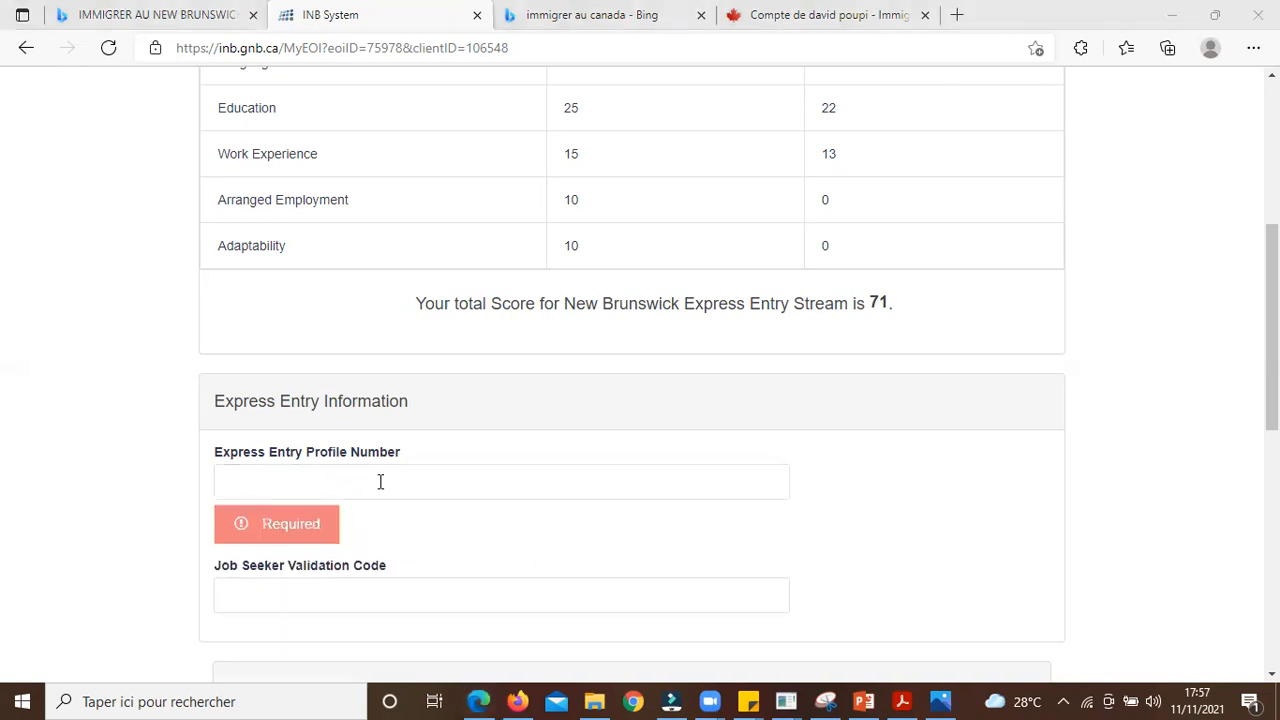
left_click(1215, 15)
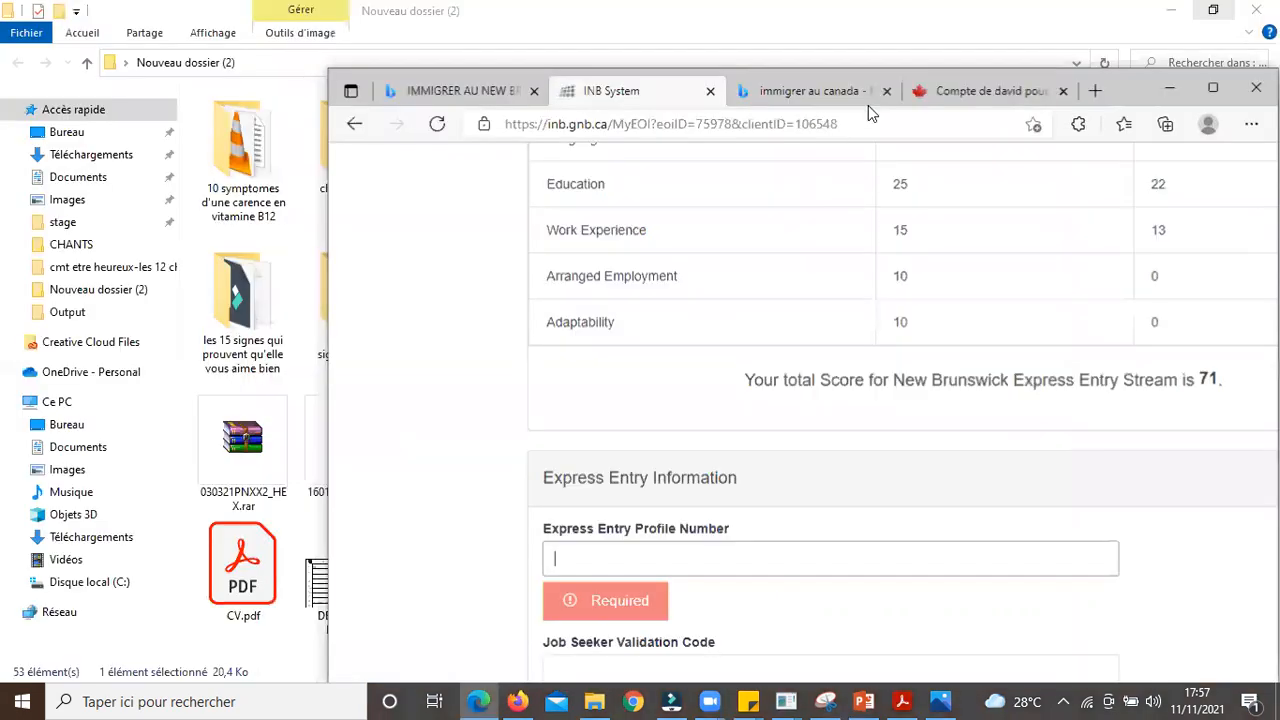
left_click(975, 92)
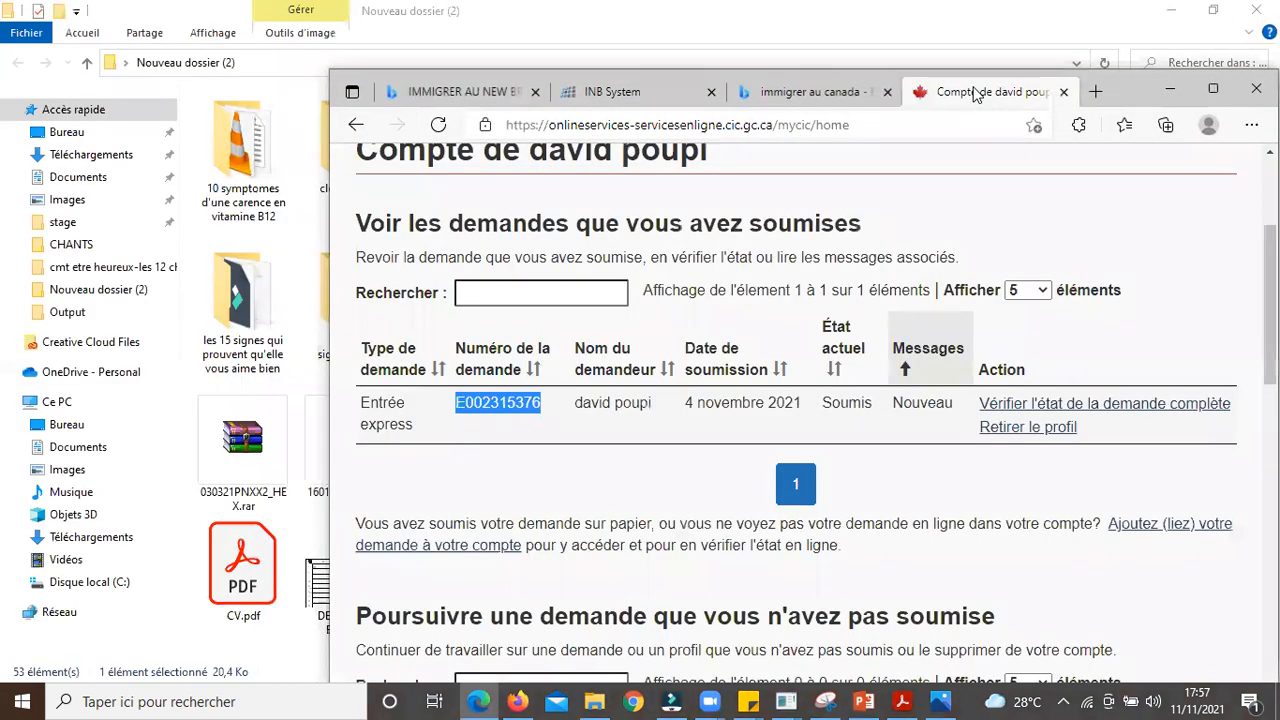
key("ctrl+shift+Tab")
key("ctrl+shift+Tab")
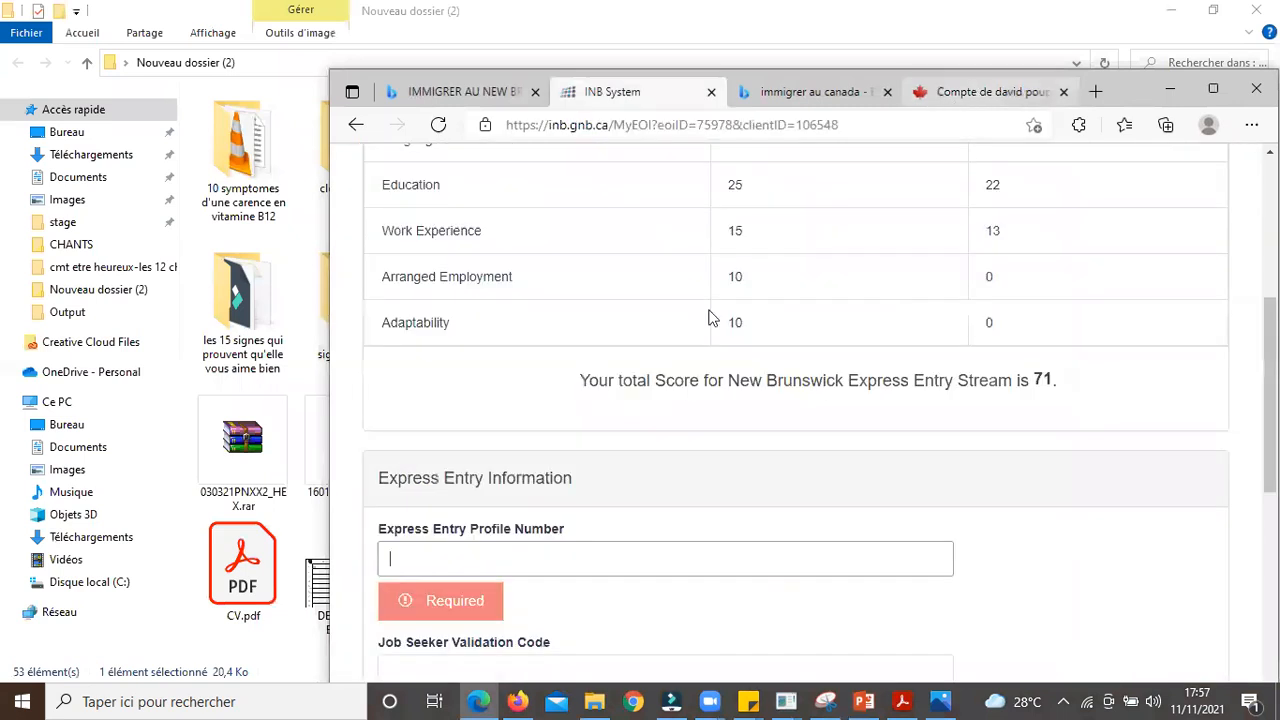
- Type the profile number in parts, checking each against the IRCC account page
type("E")
key("BackSpace")
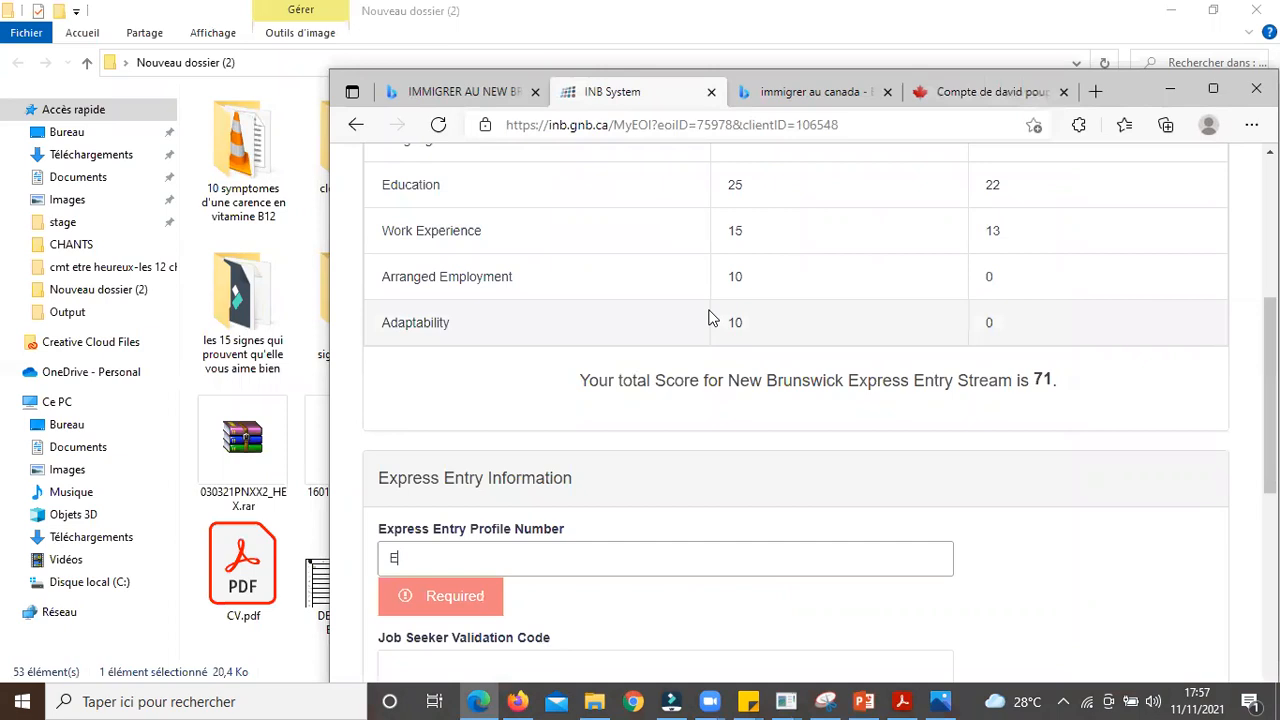
key("ctrl+4")
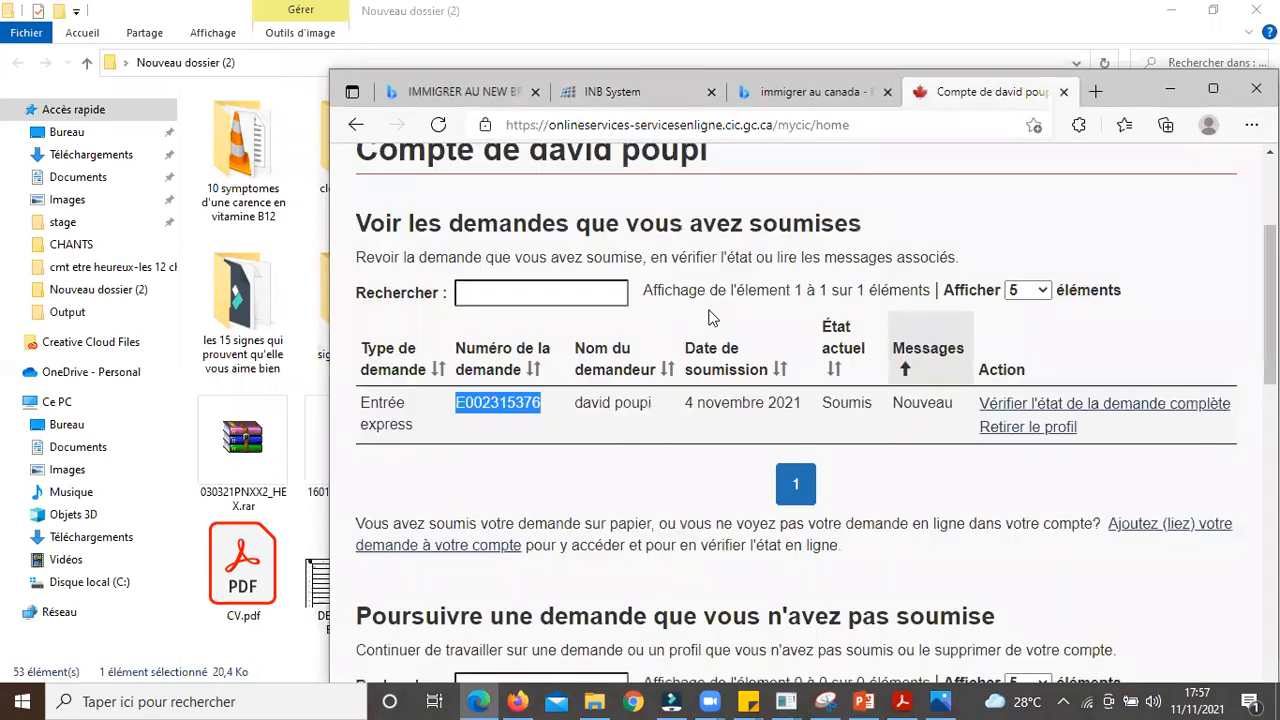
key("ctrl+2")
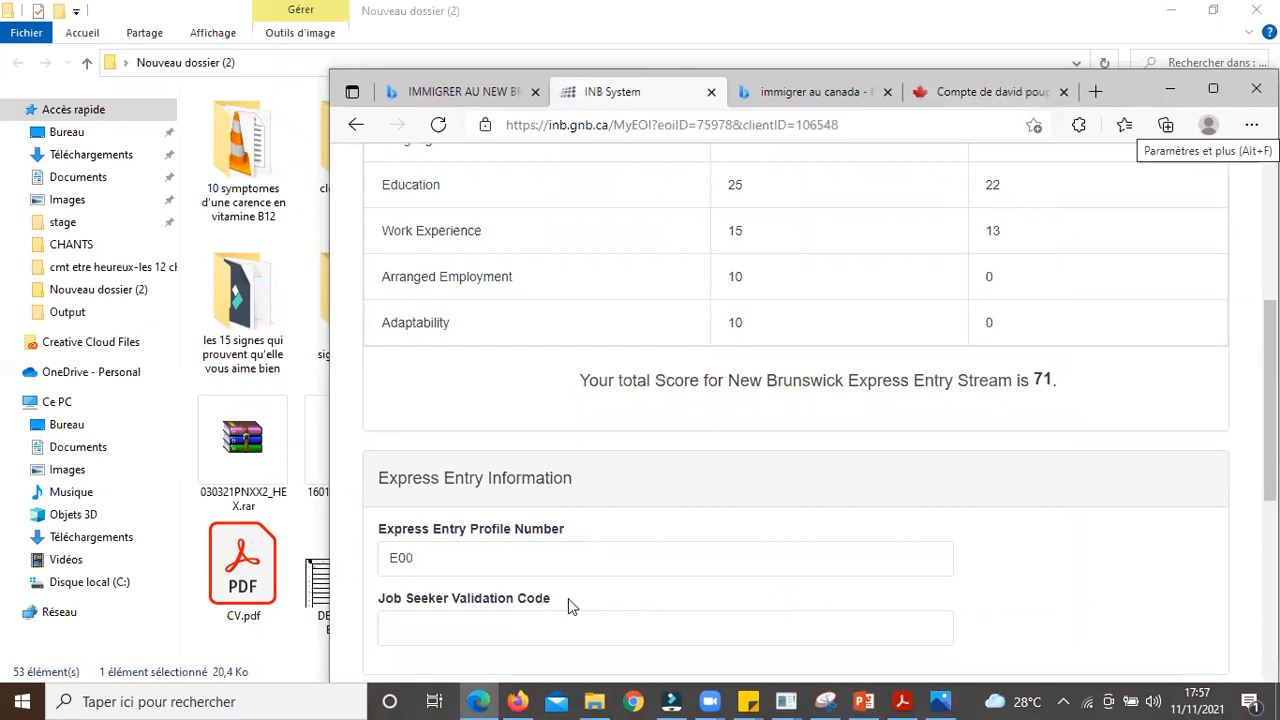
left_click(592, 566)
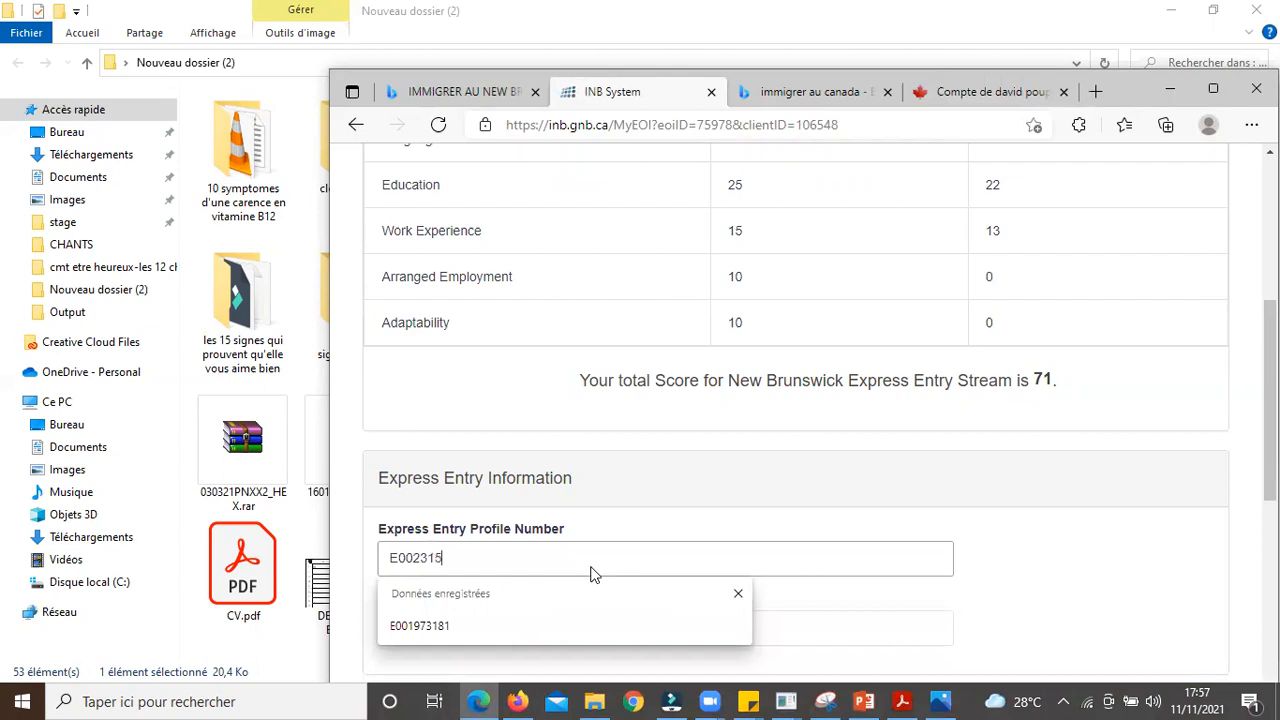
key("ctrl+Tab")
key("ctrl+Tab")
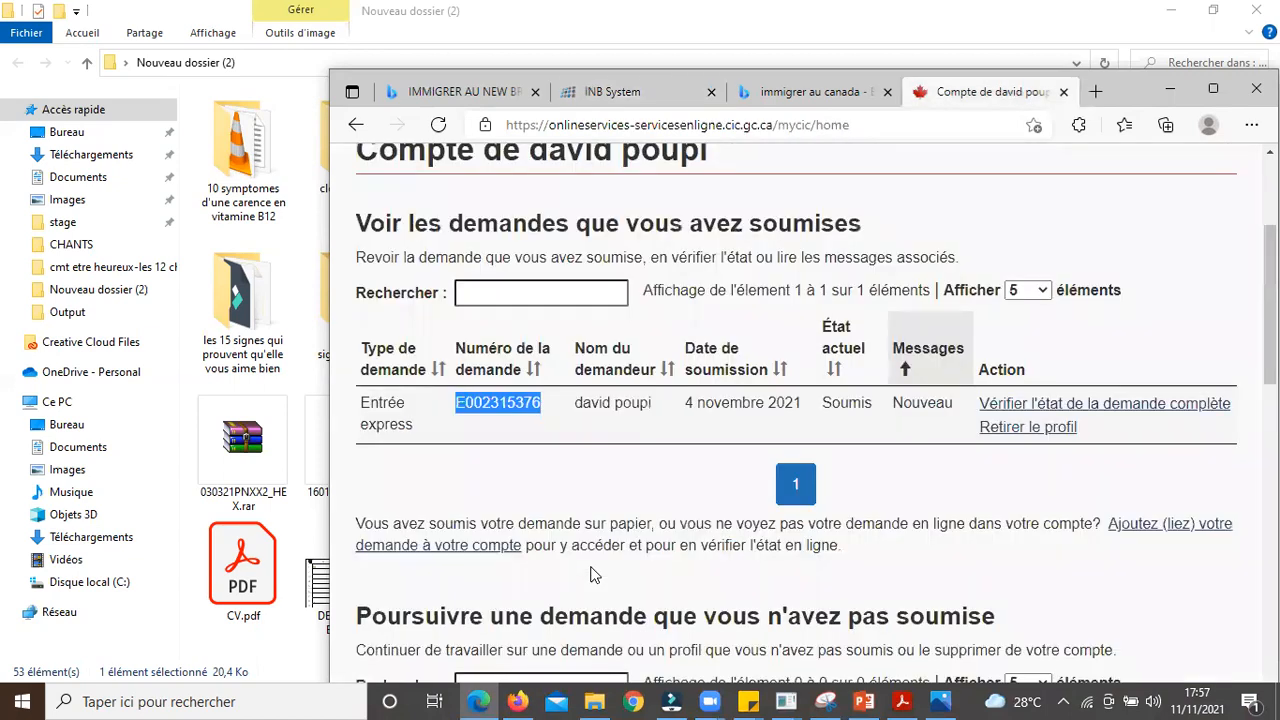
key("ctrl+shift+Tab")
key("ctrl+shift+Tab")
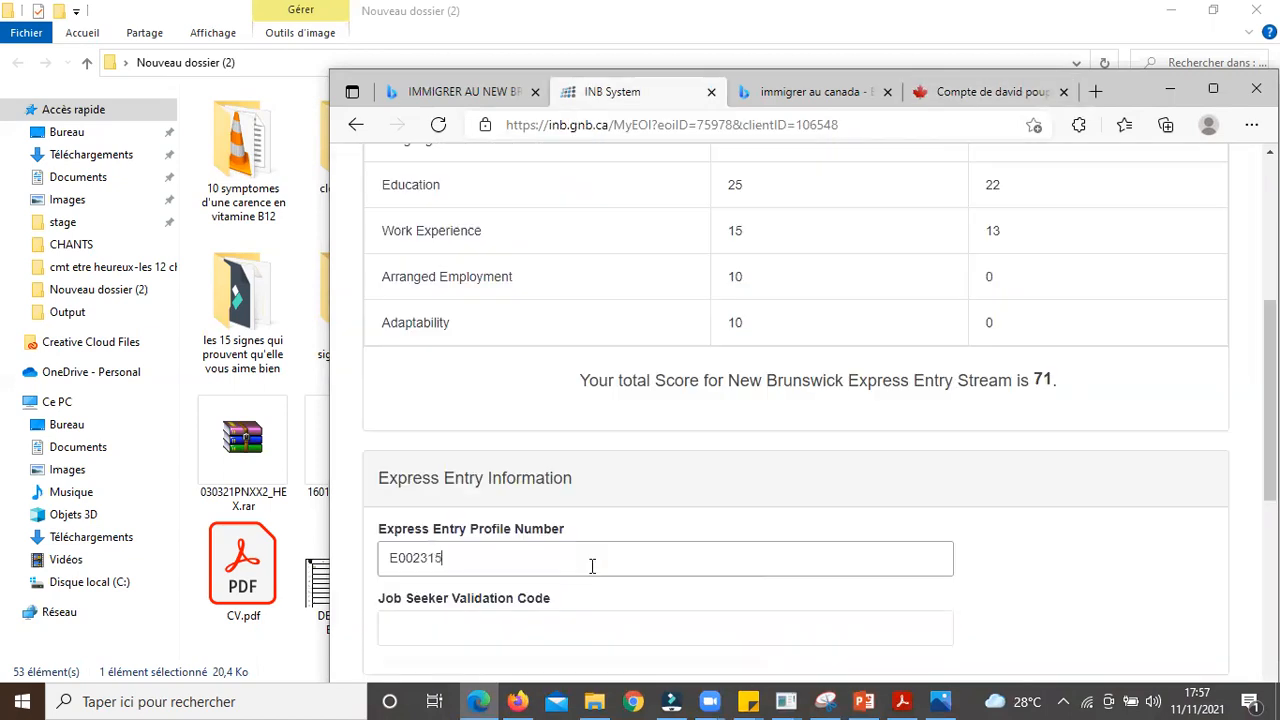
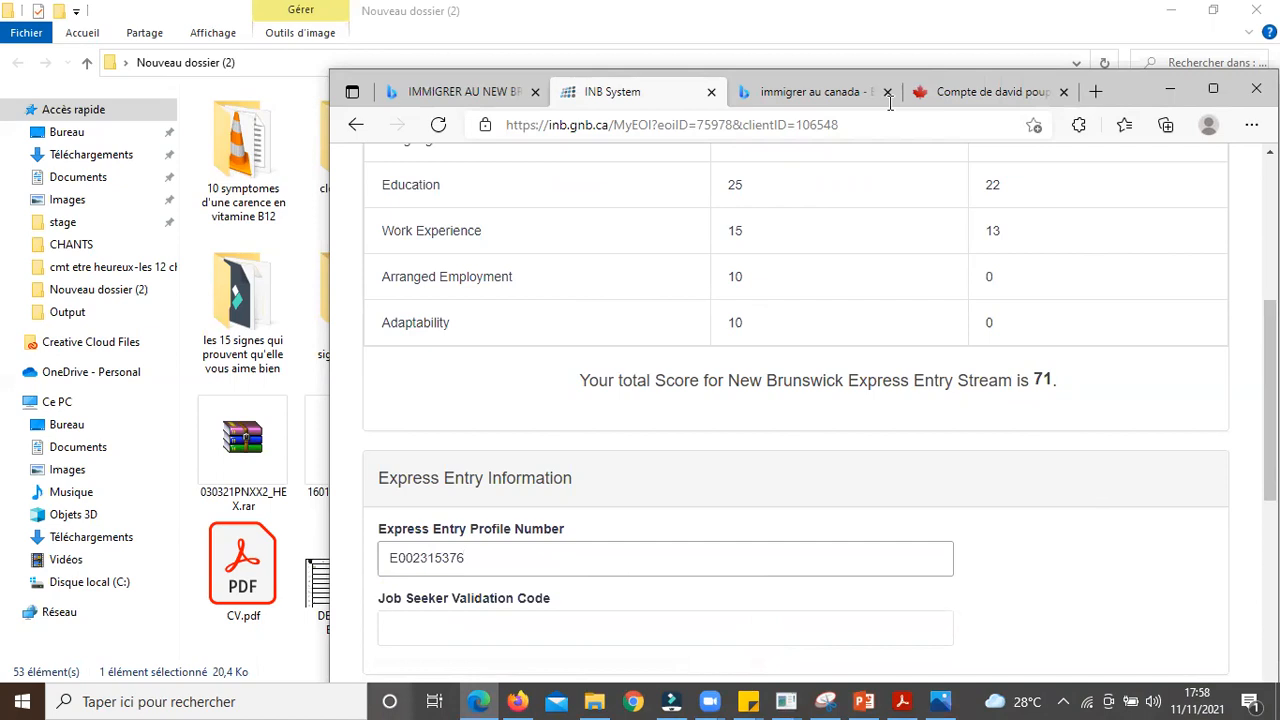
key("ctrl+Tab")
key("ctrl+Tab")
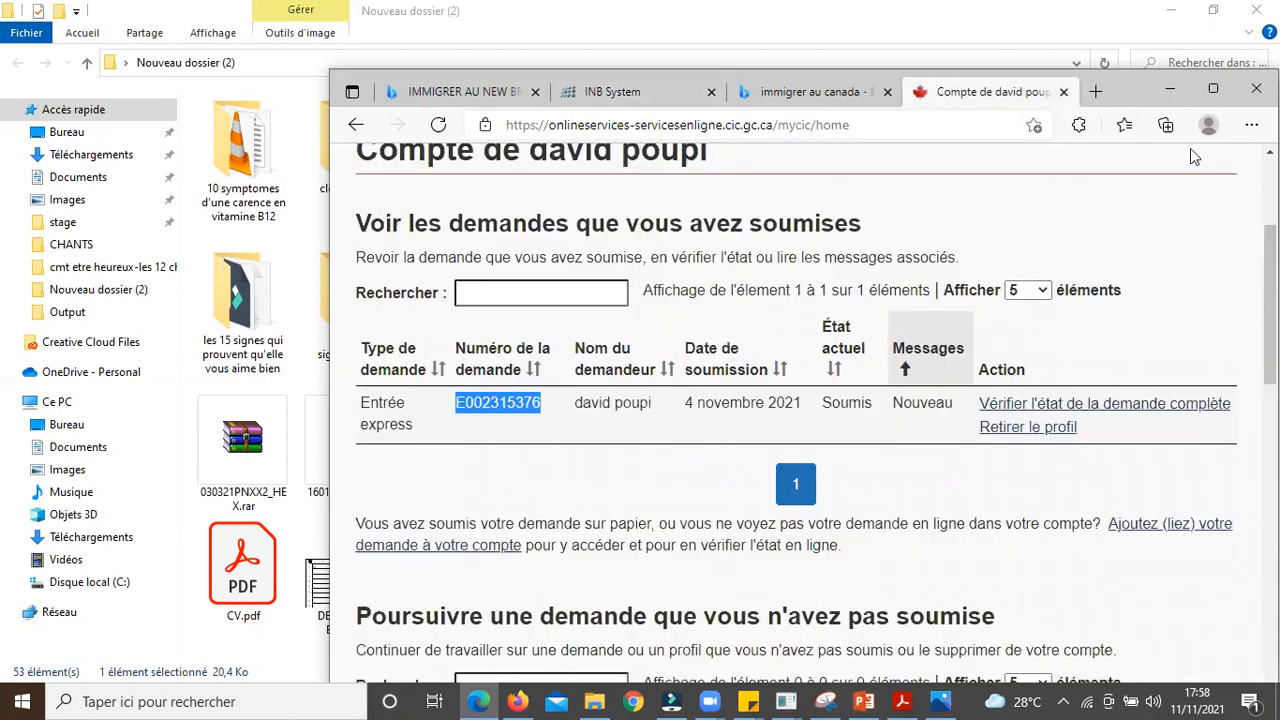
left_click(1213, 89)
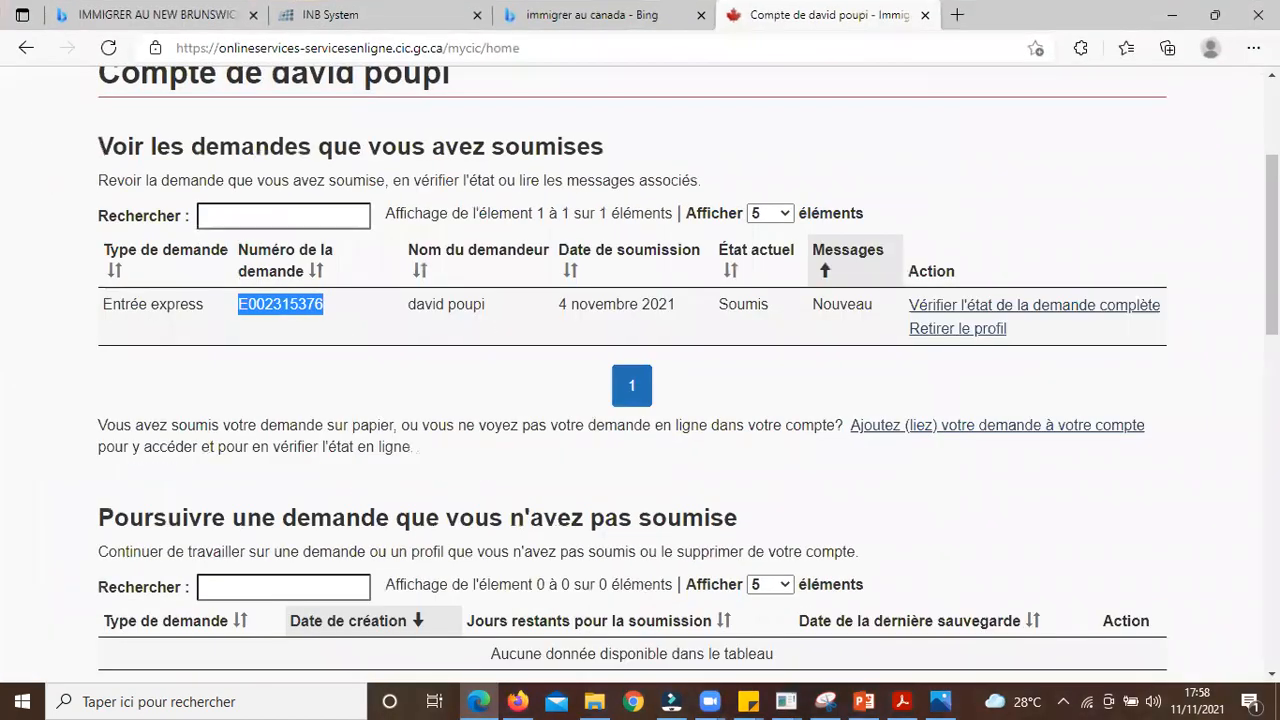
- Open the full Express Entry profile status page
scroll(640, 370, "down", 8)
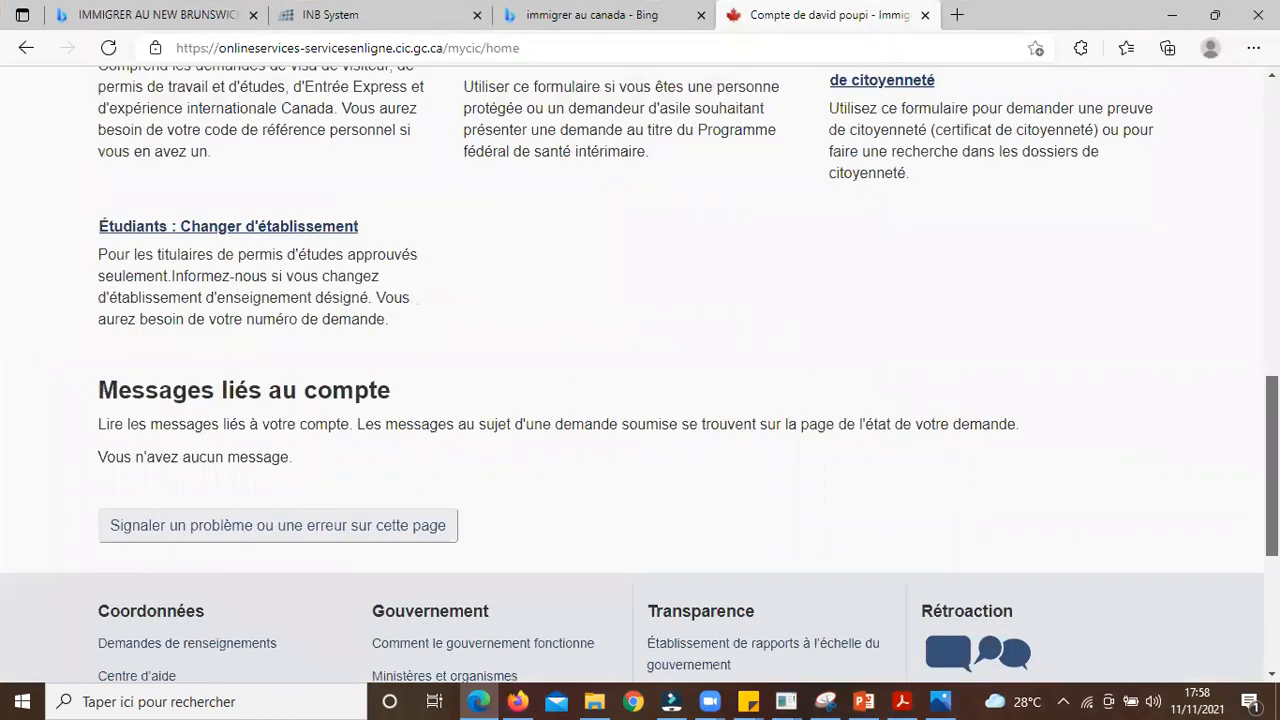
scroll(640, 370, "up", 5)
scroll(1140, 231, "up", 1)
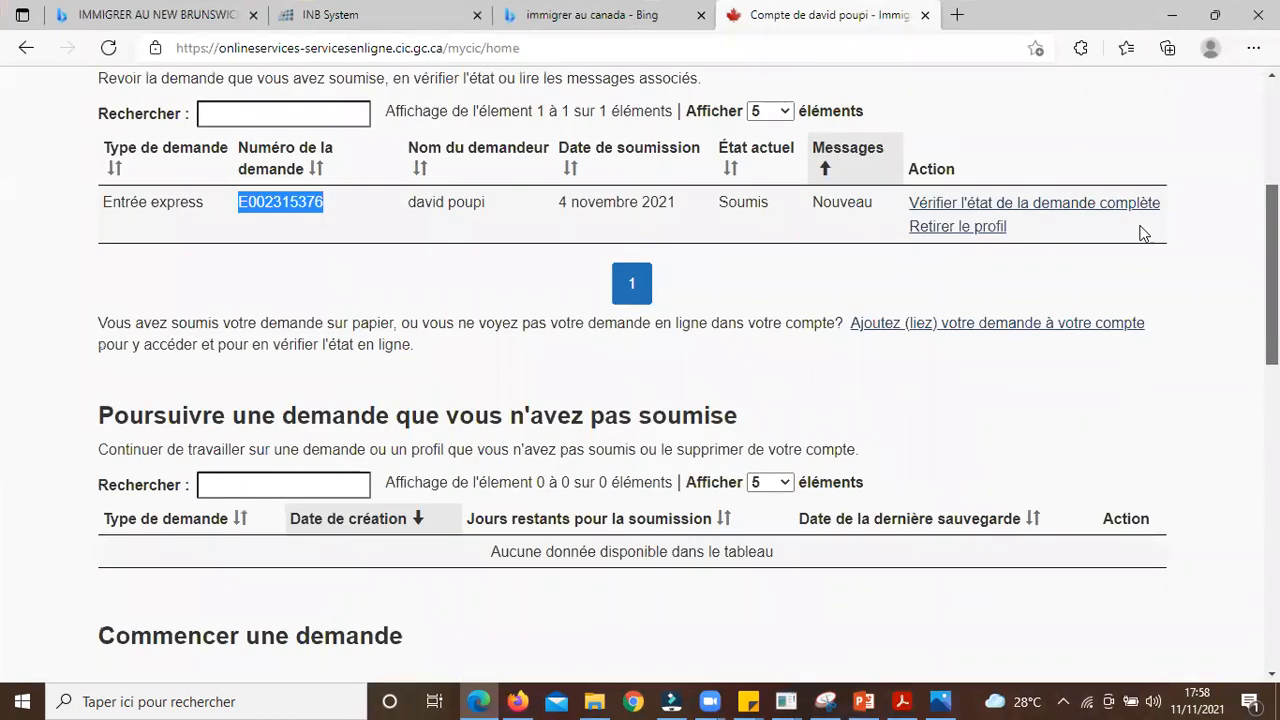
scroll(1129, 286, "up", 1)
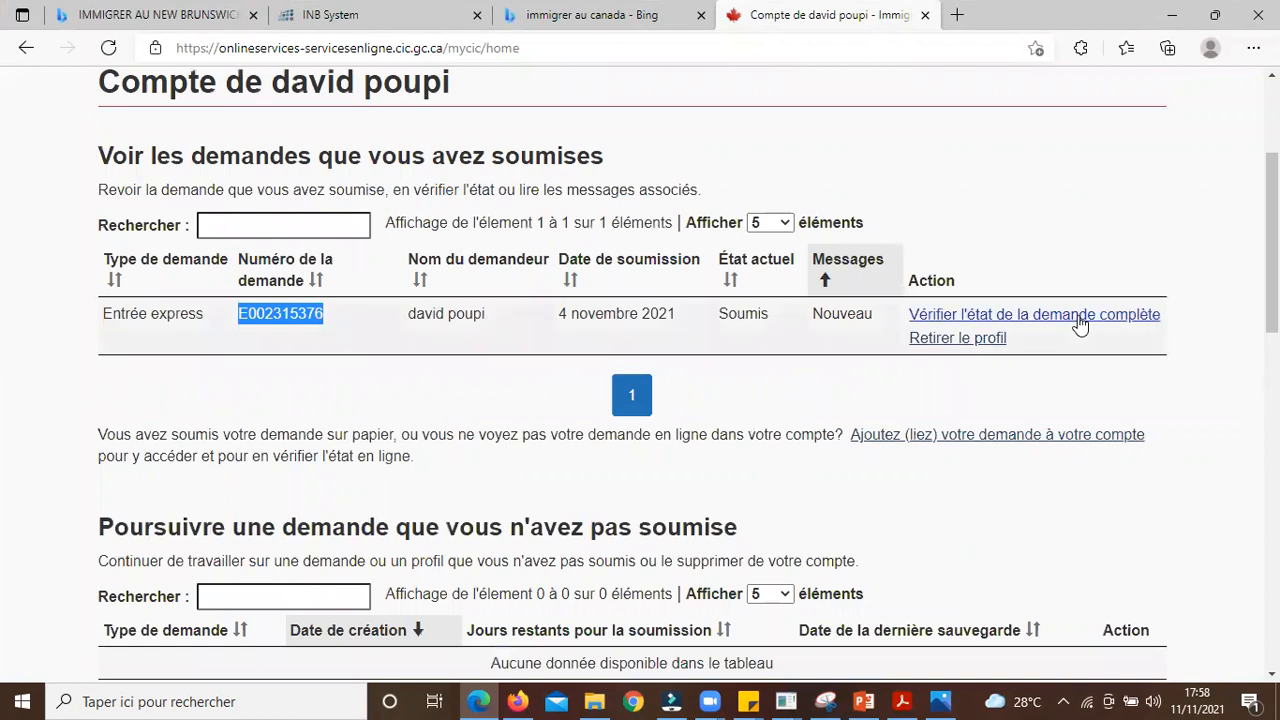
left_click(1080, 324)
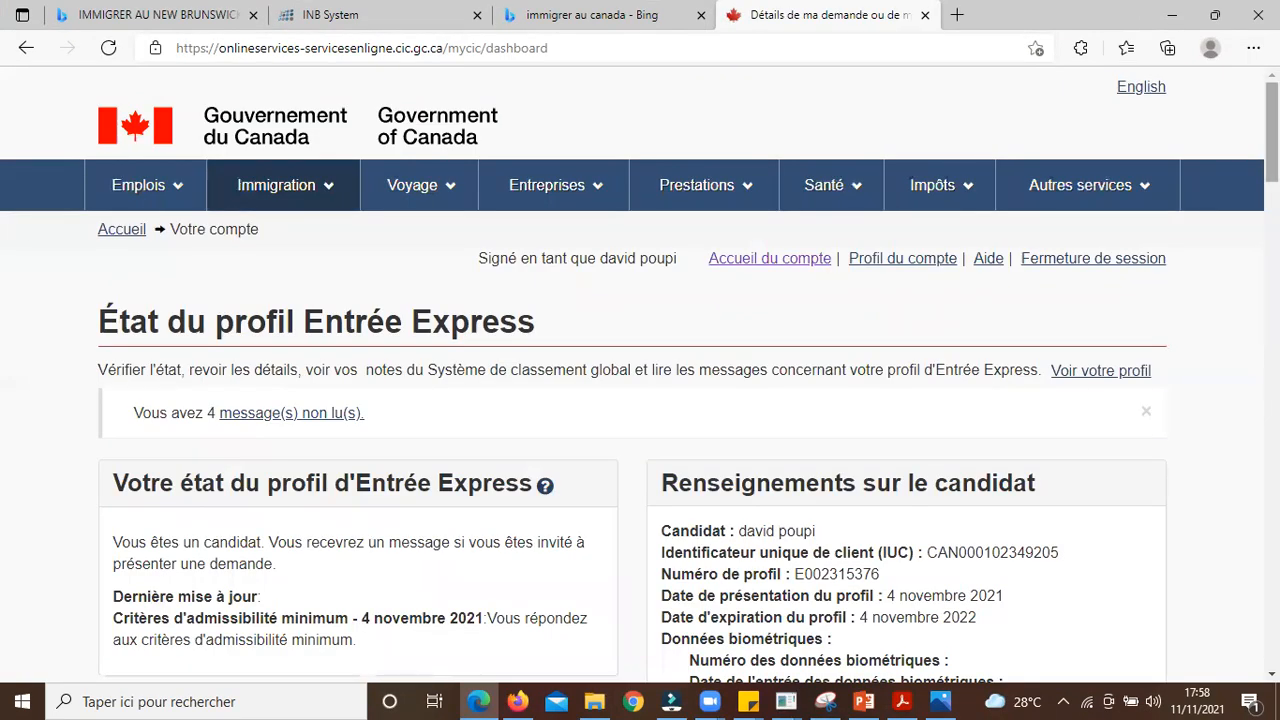
- Download the 'Profil de l'Entrée express reçu' letter as a PDF
scroll(640, 400, "down", 3)
scroll(640, 400, "down", 7)
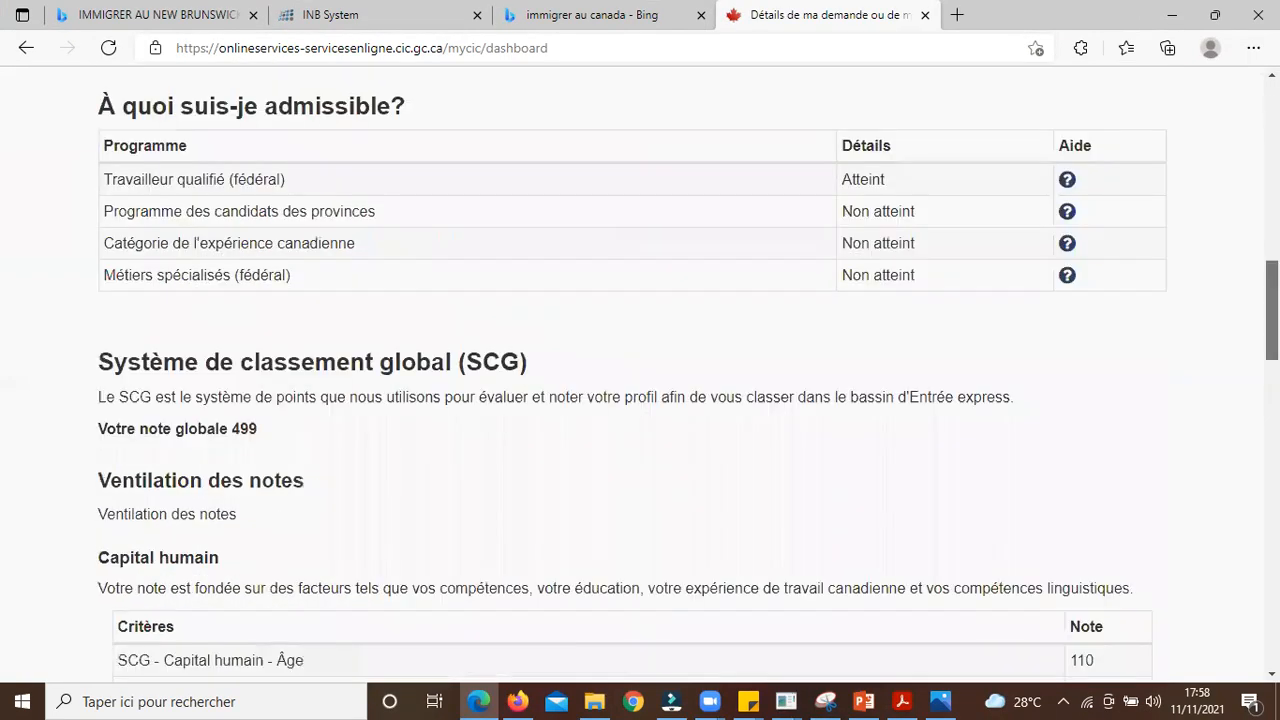
scroll(640, 400, "down", 2)
scroll(640, 400, "down", 7)
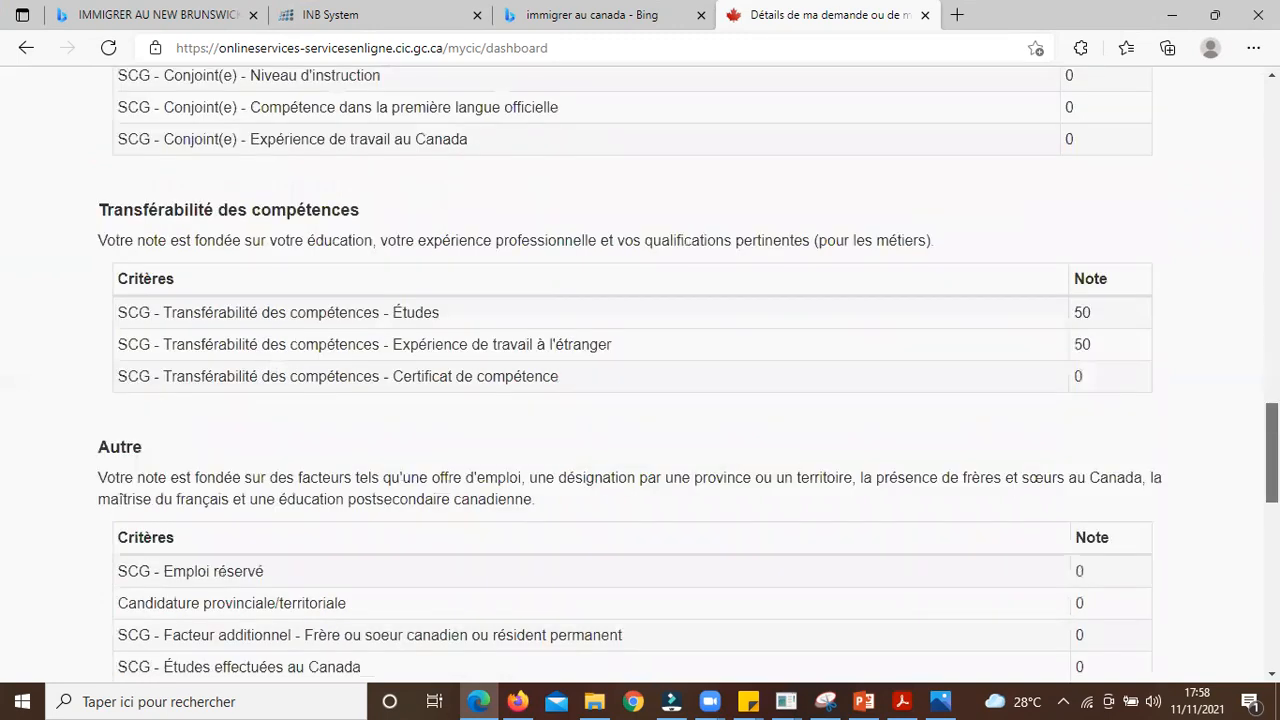
scroll(1040, 460, "down", 5)
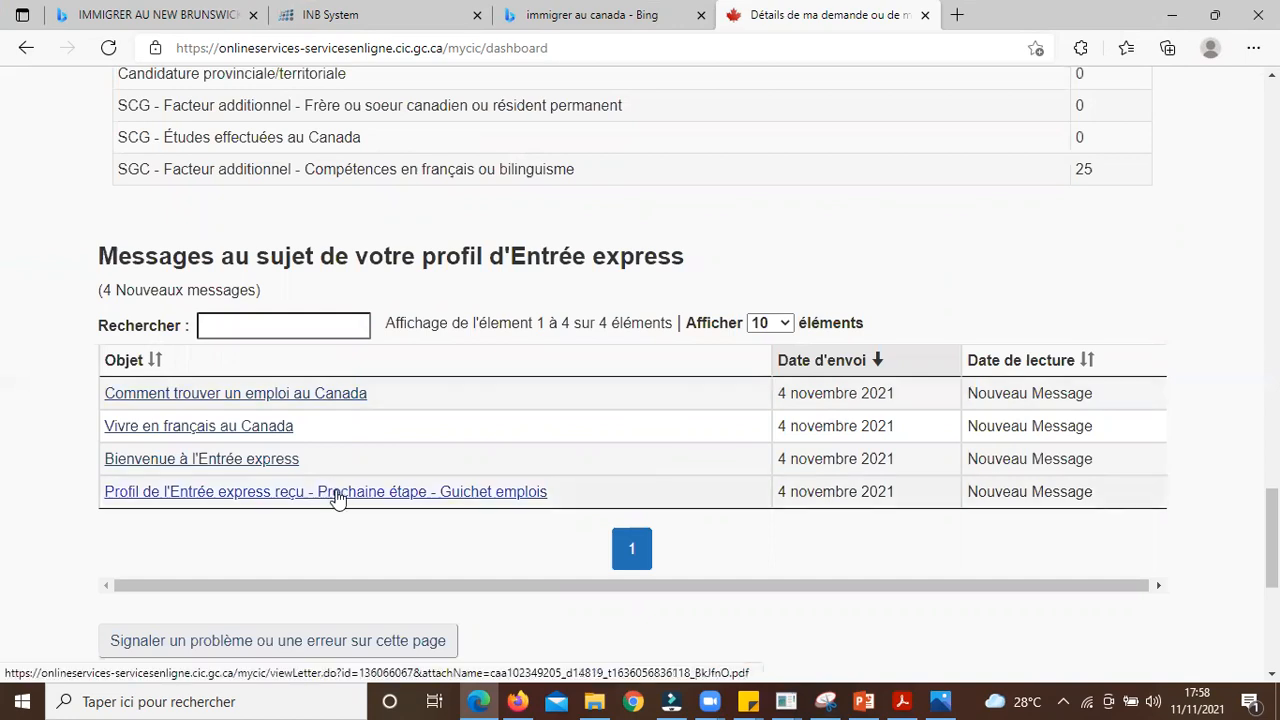
left_click(338, 492)
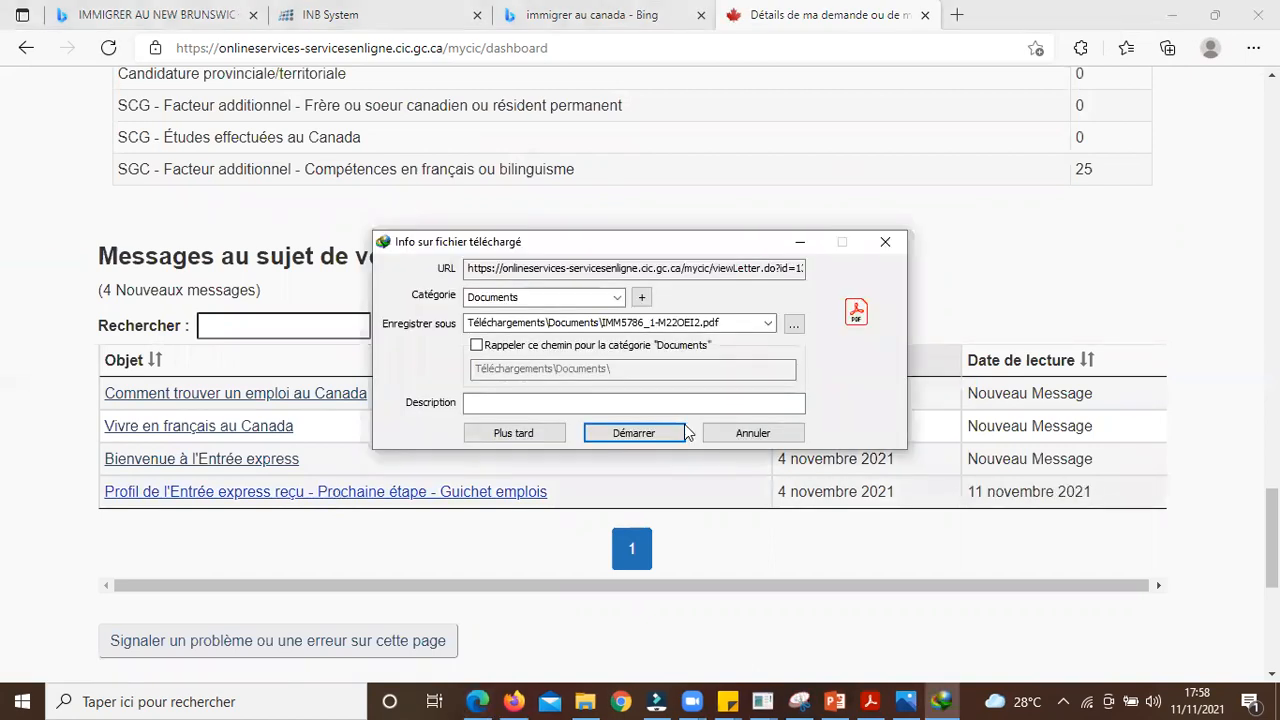
left_click(665, 436)
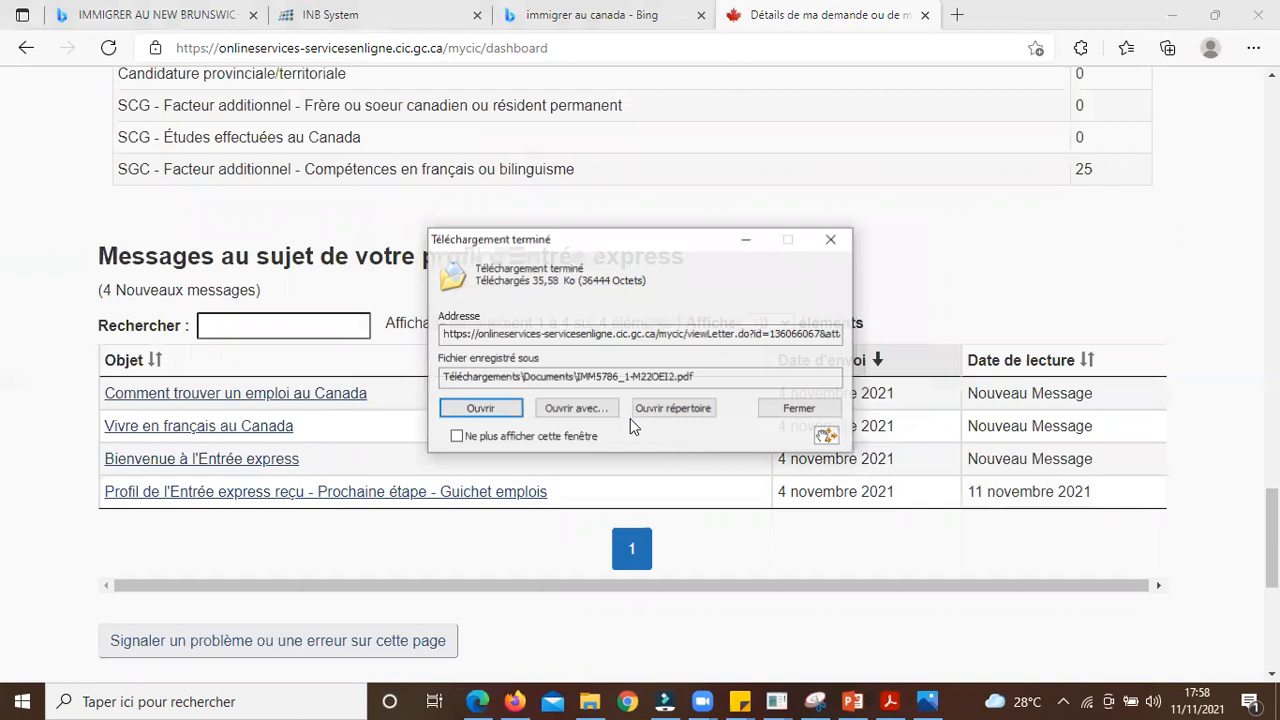
- Open IMM5786_1-M22OEI2.pdf and scroll to the job seeker validation code
left_click(478, 412)
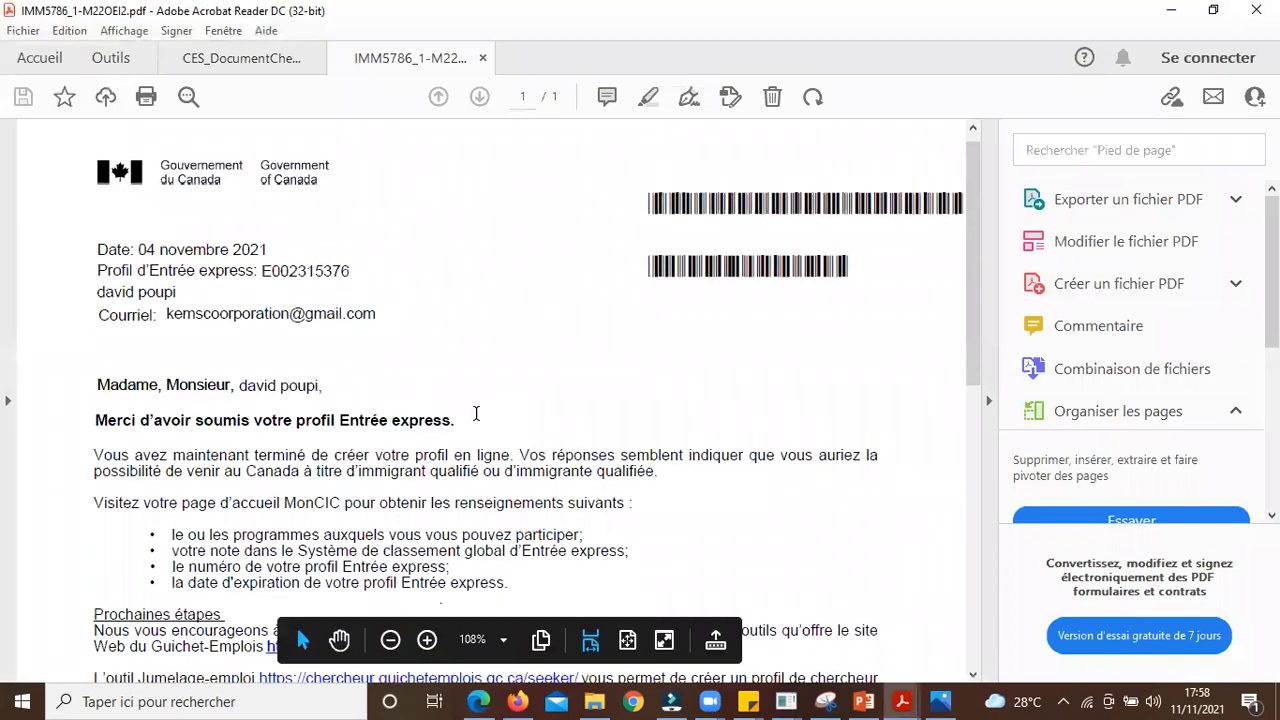
scroll(476, 418, "down", 2)
scroll(476, 413, "down", 3)
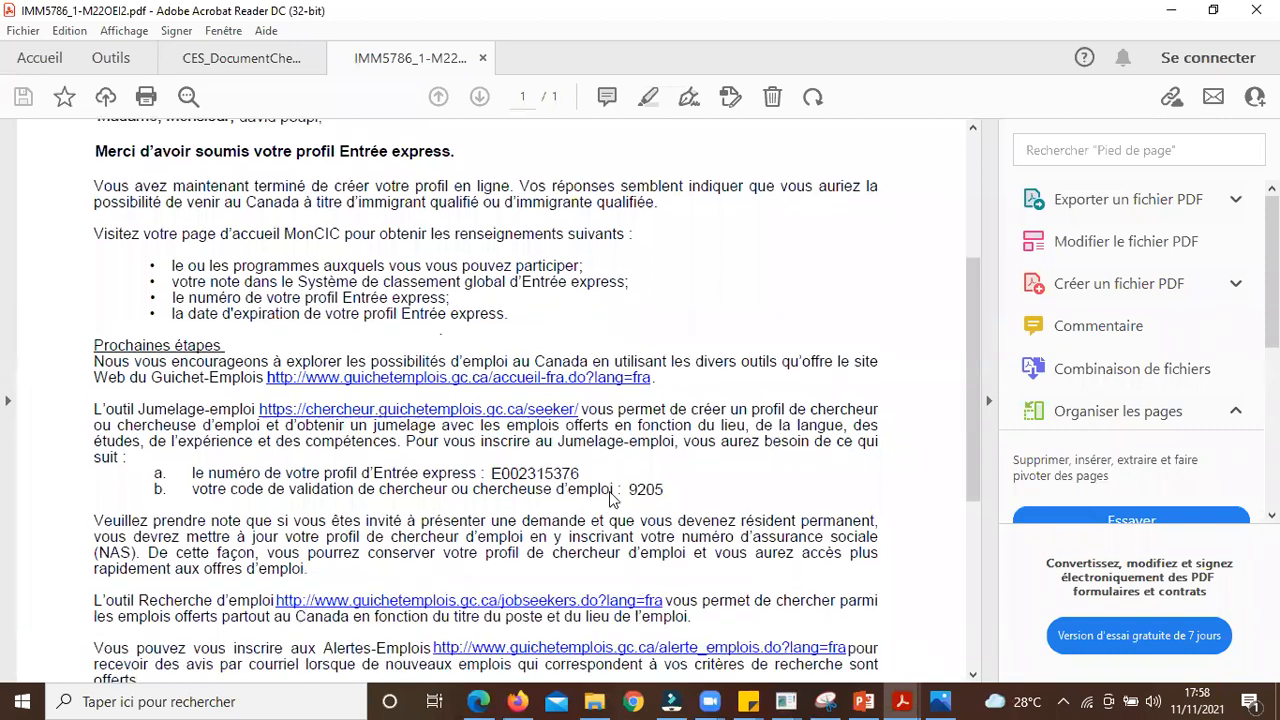
key("alt+Tab")
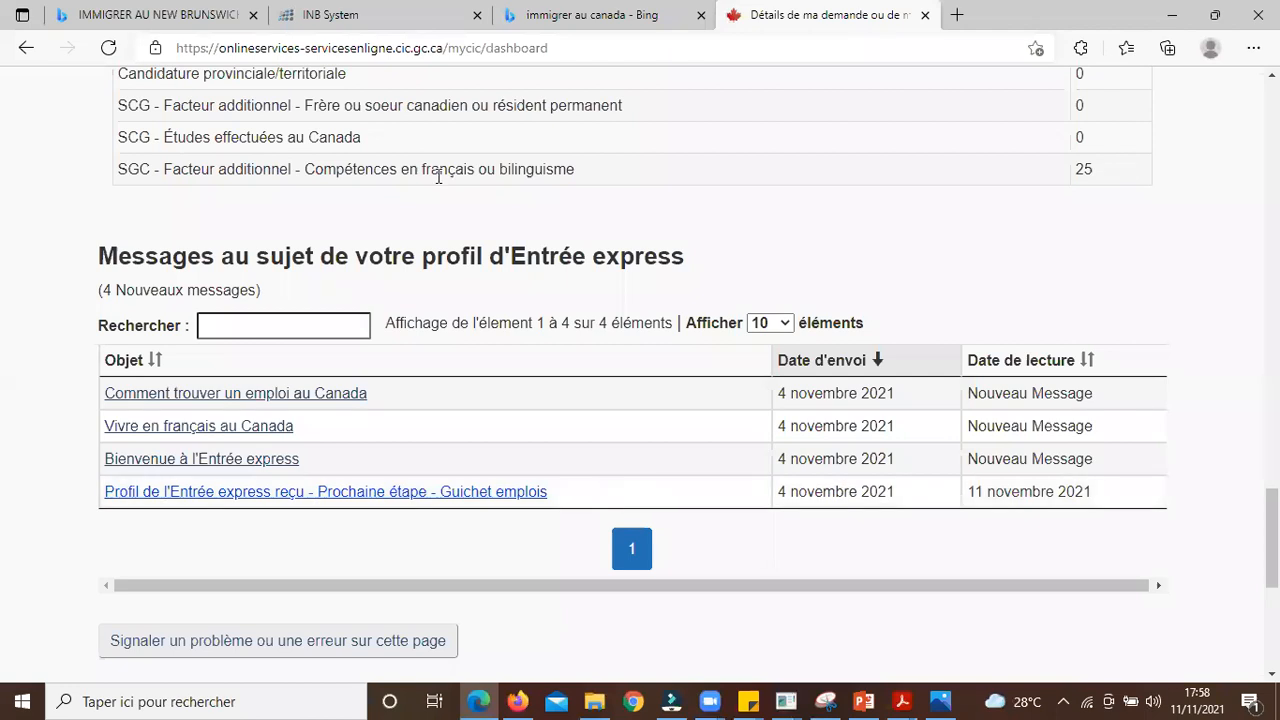
- Enter the job seeker validation code in the EOI form
key("ctrl+2")
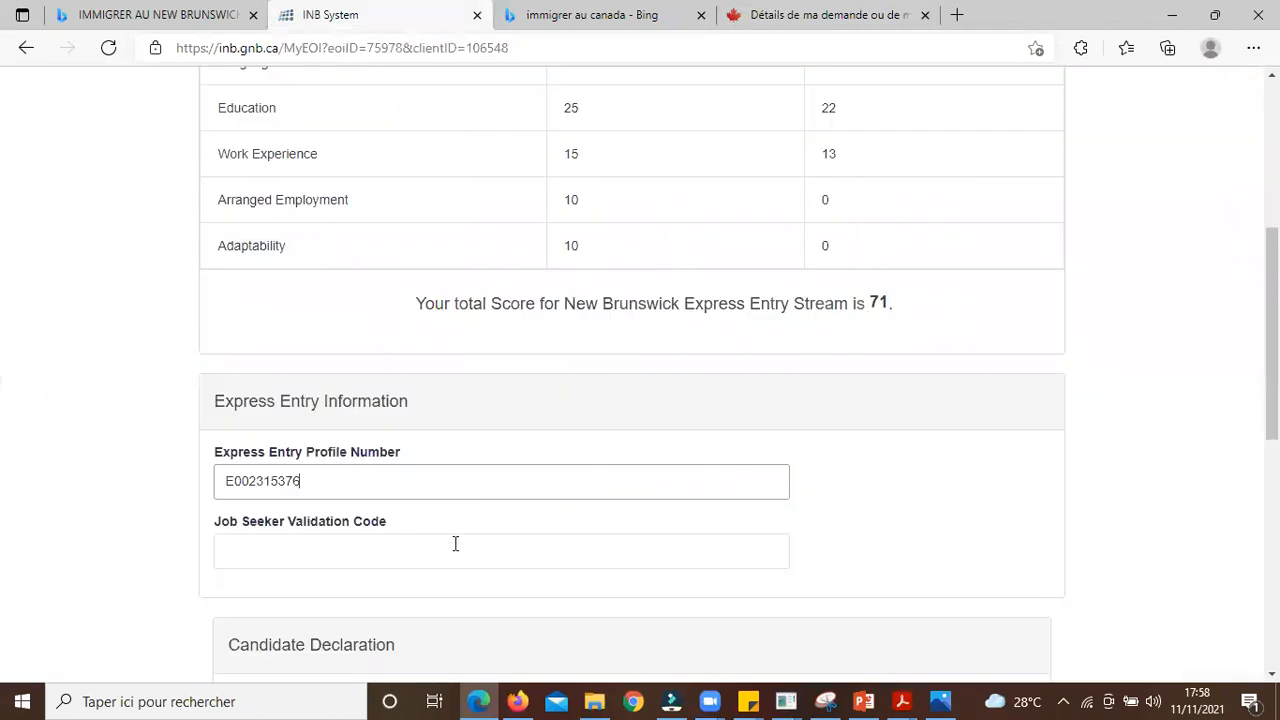
left_click(455, 543)
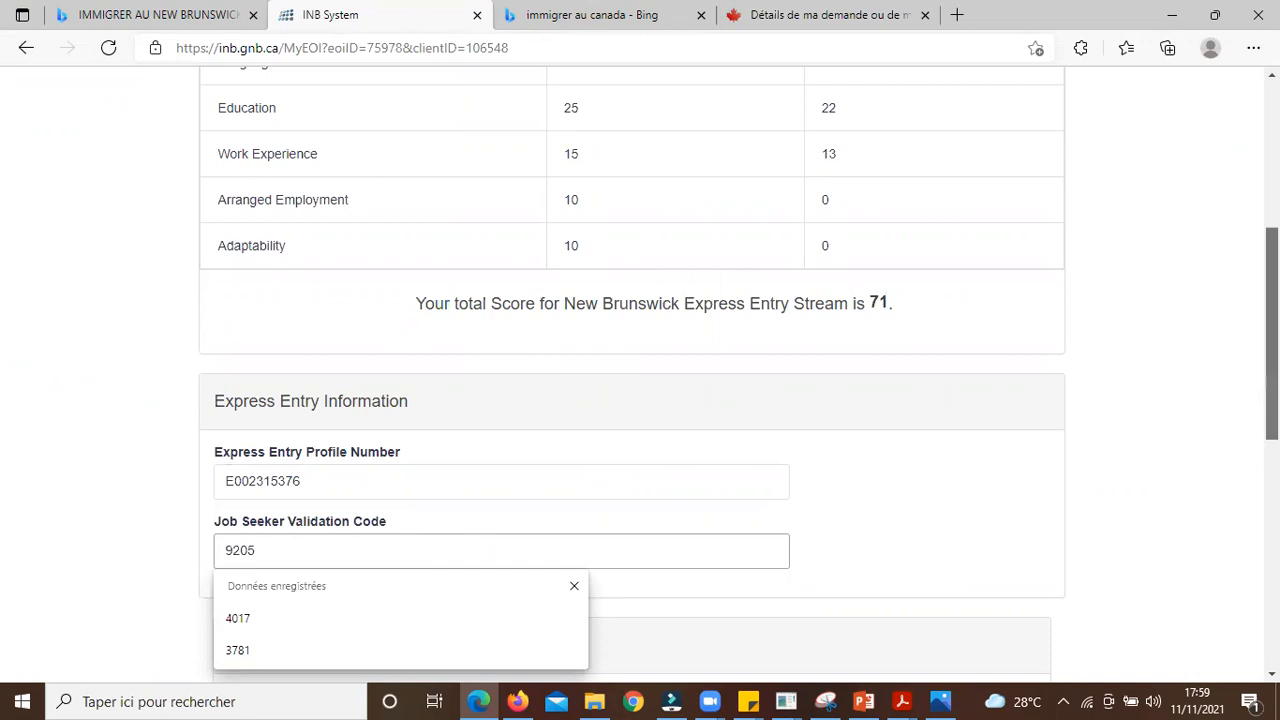
- Agree to the candidate declaration, then submit the EOI and confirm the submission
scroll(494, 474, "down", 3)
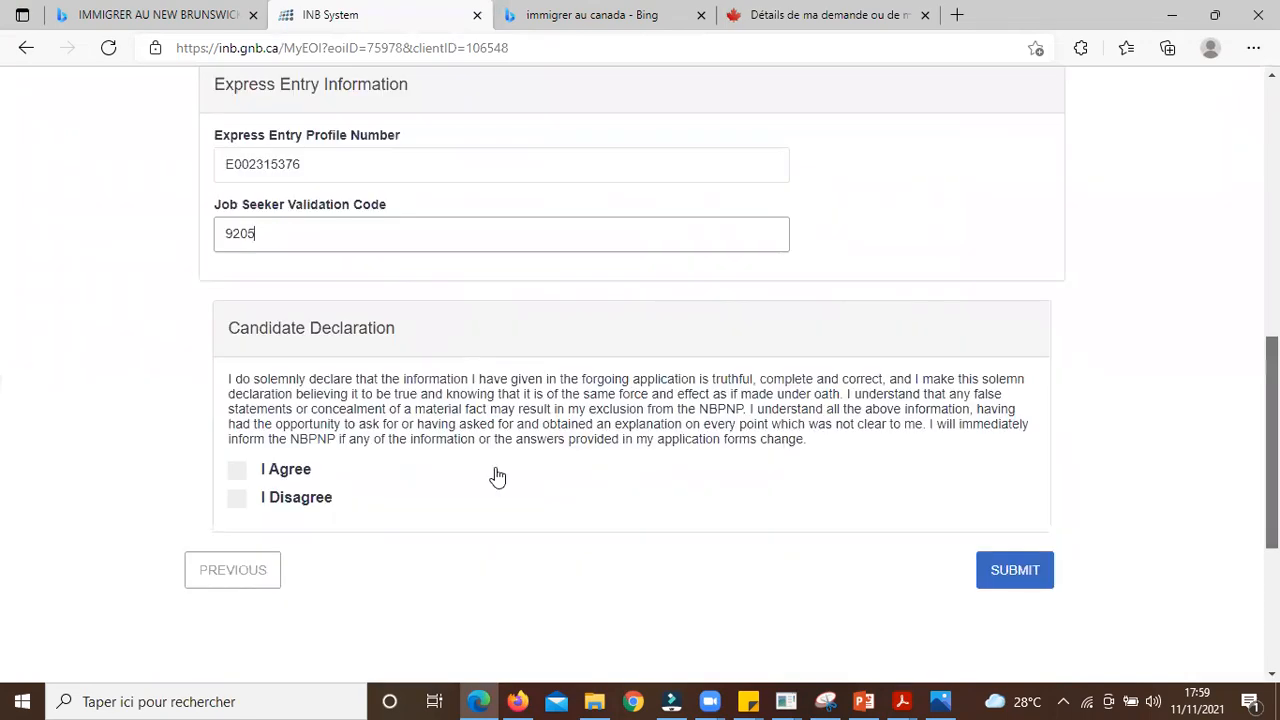
left_click(238, 472)
left_click(1032, 578)
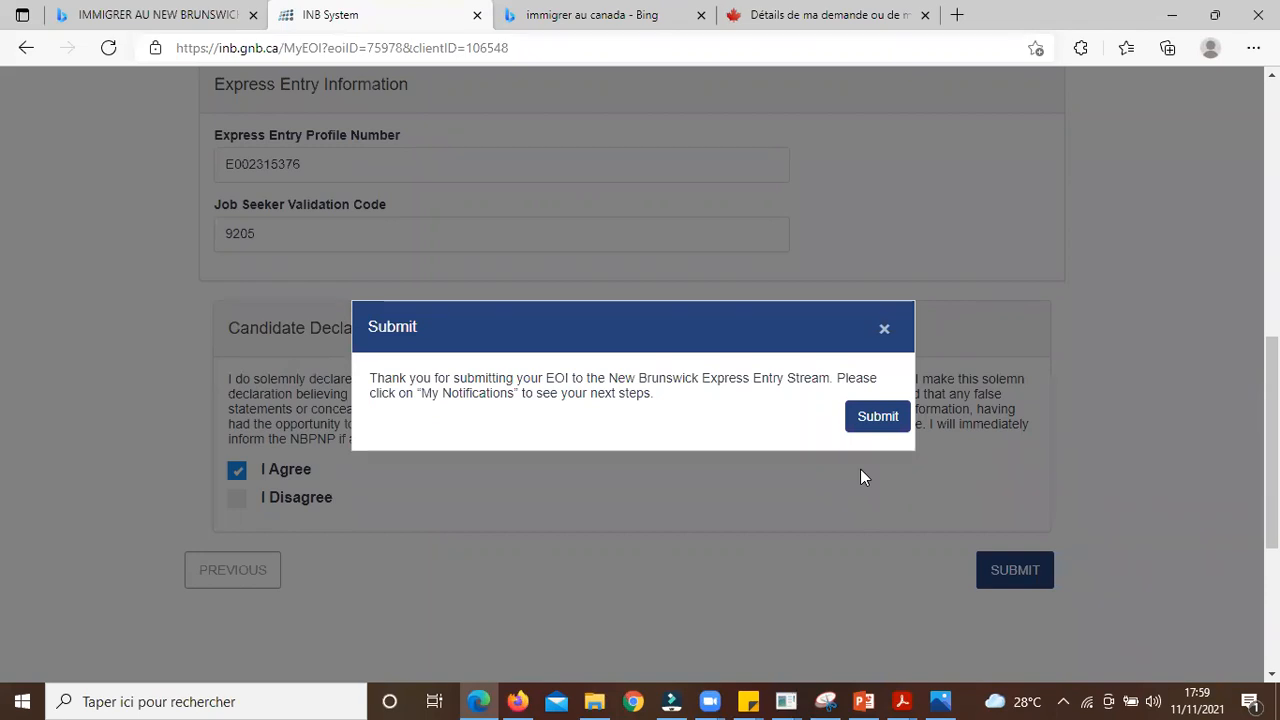
left_click(876, 430)
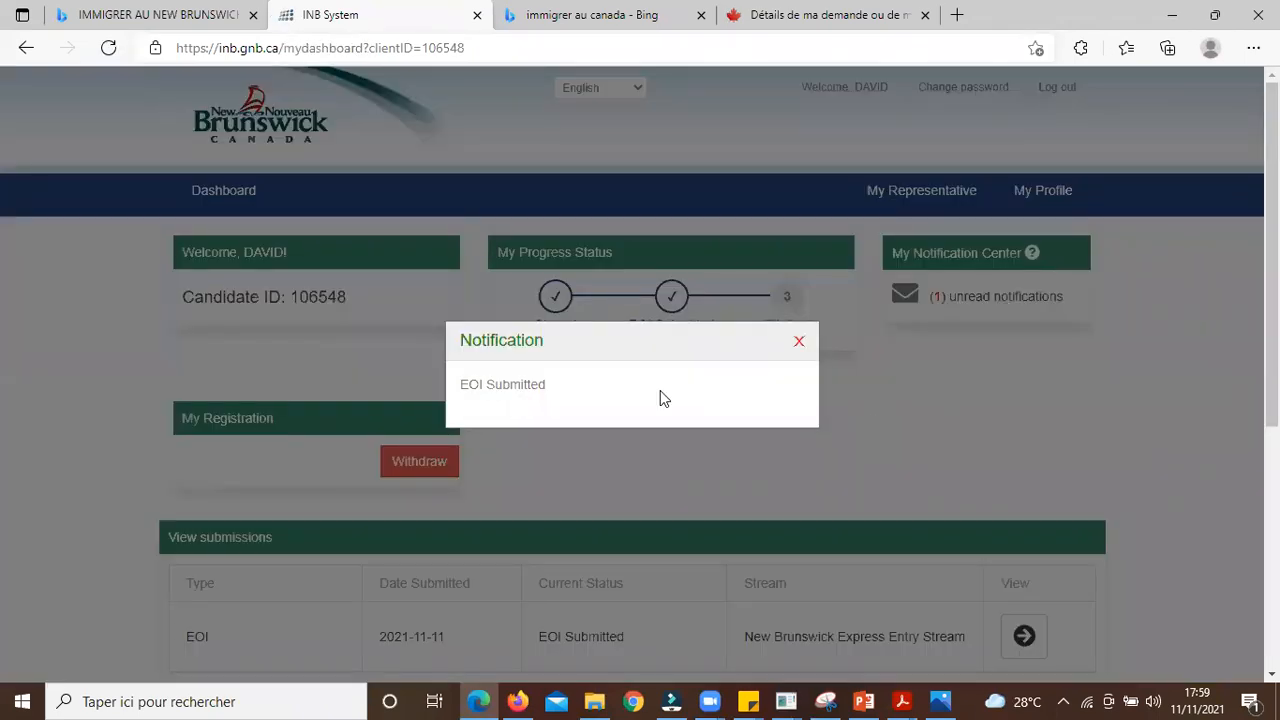
- Close the EOI Submitted notice and open the unread notifications from My Notification Center
left_click(799, 342)
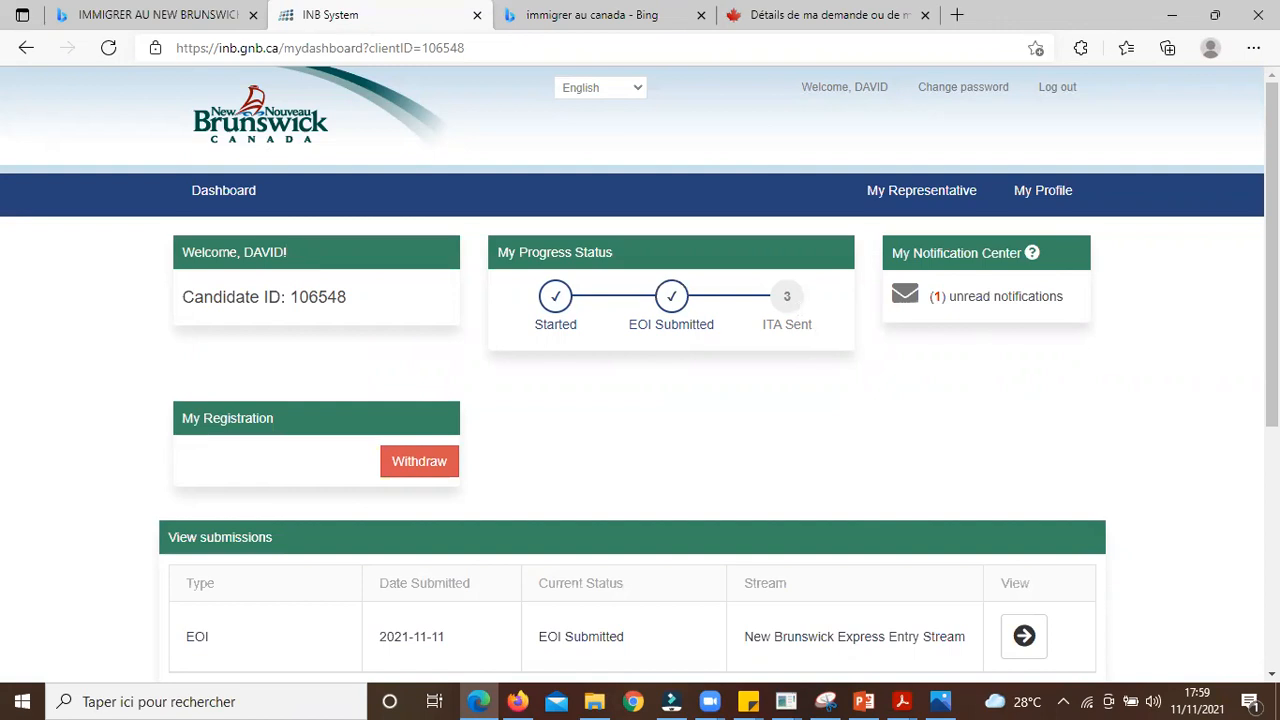
scroll(640, 400, "down", 3)
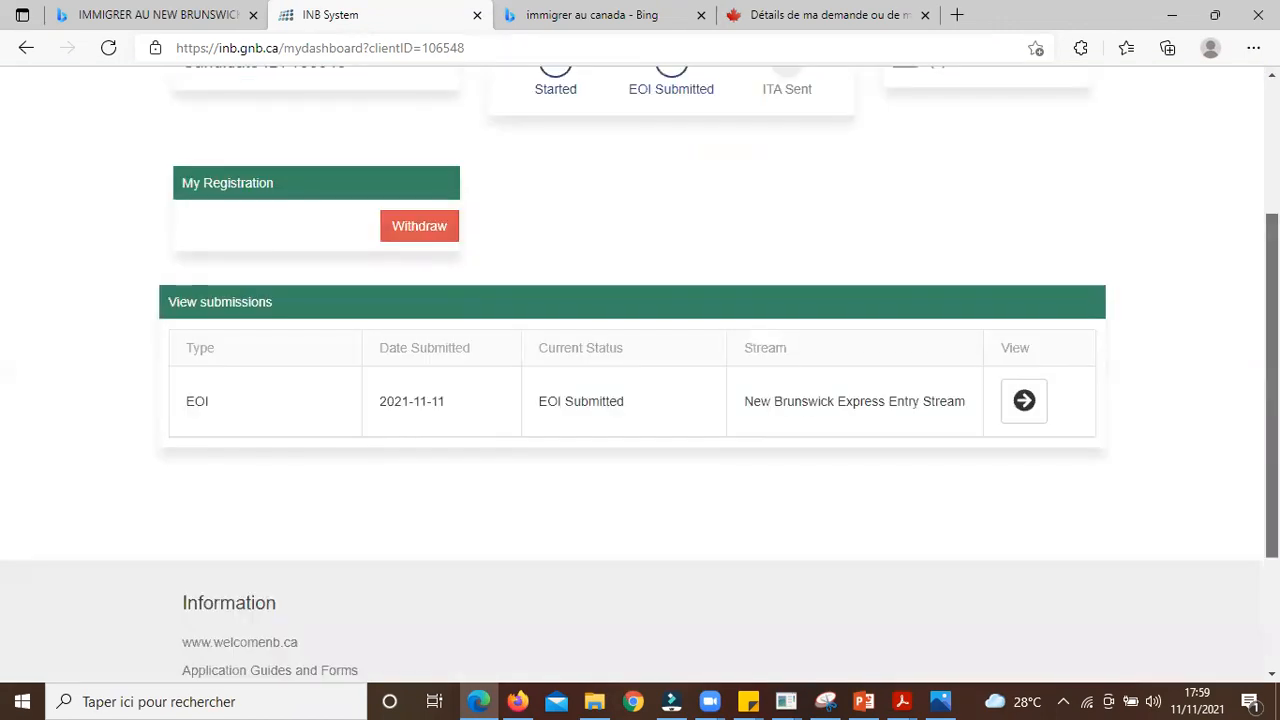
scroll(640, 400, "up", 1)
scroll(1044, 274, "up", 2)
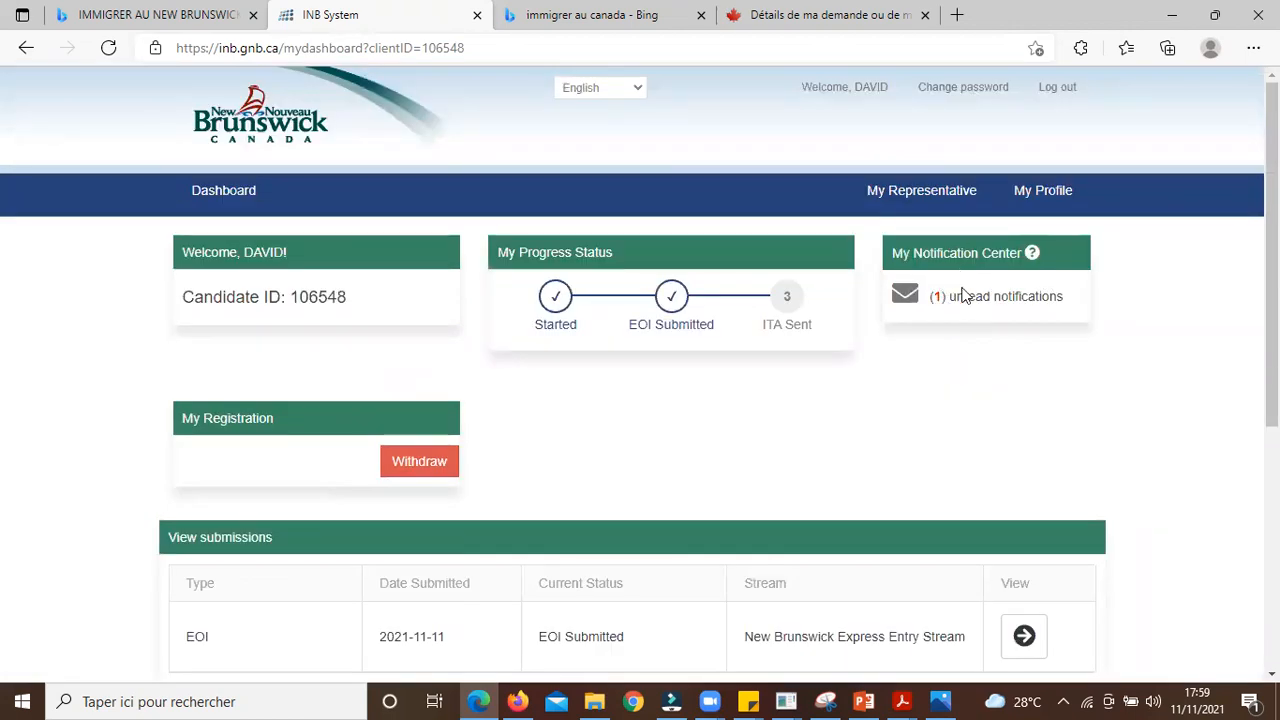
left_click(964, 302)
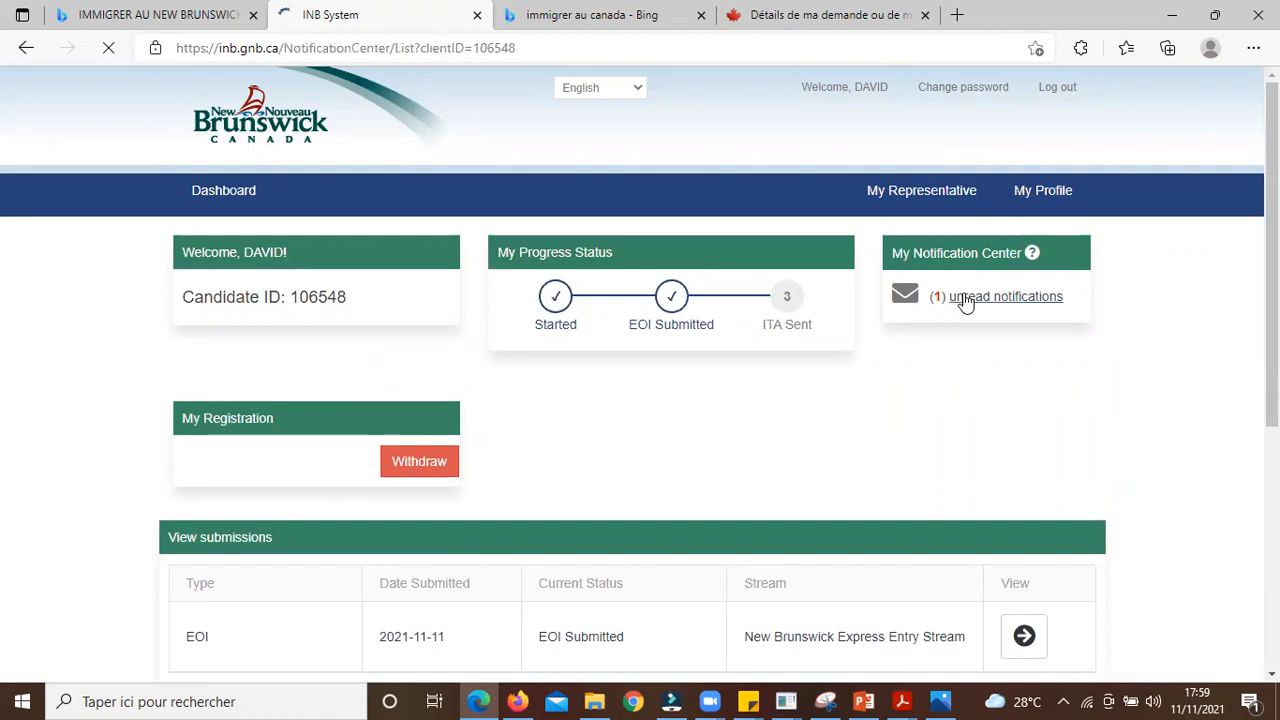